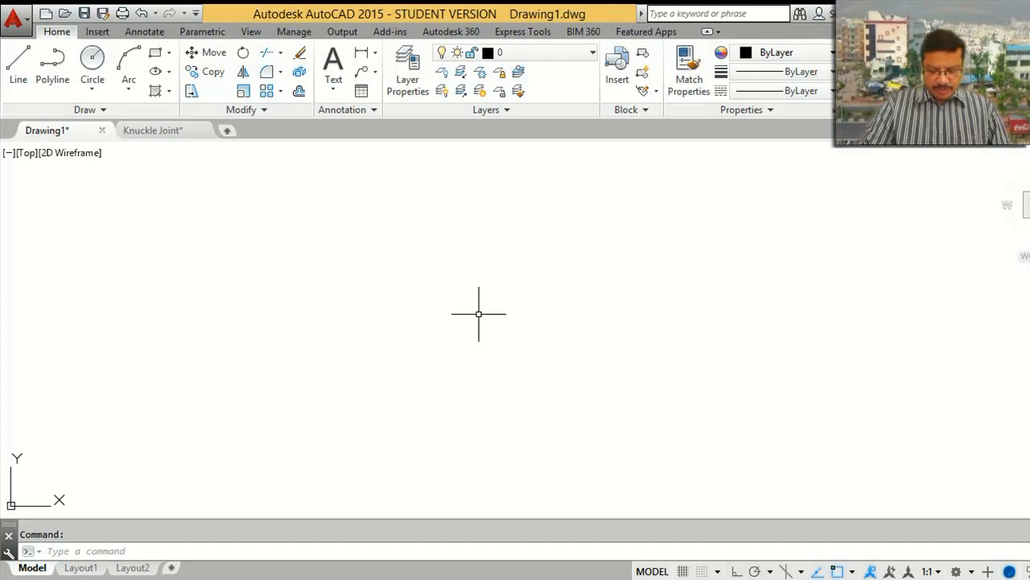
Step: Set the drawing's insertion scale units to Millimeters in the Drawing Units settings
key("Return")
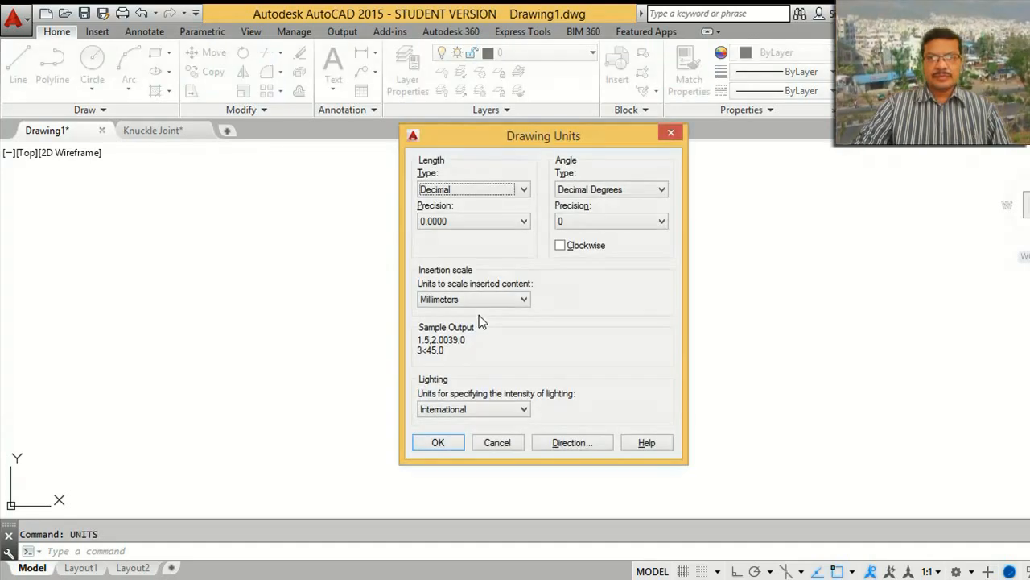
left_click(493, 301)
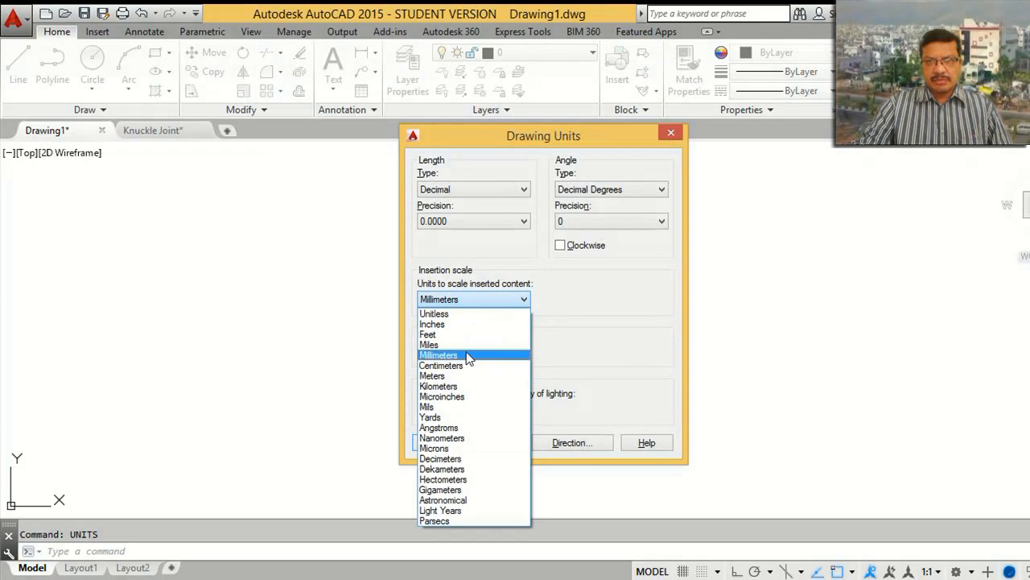
left_click(470, 358)
left_click(456, 441)
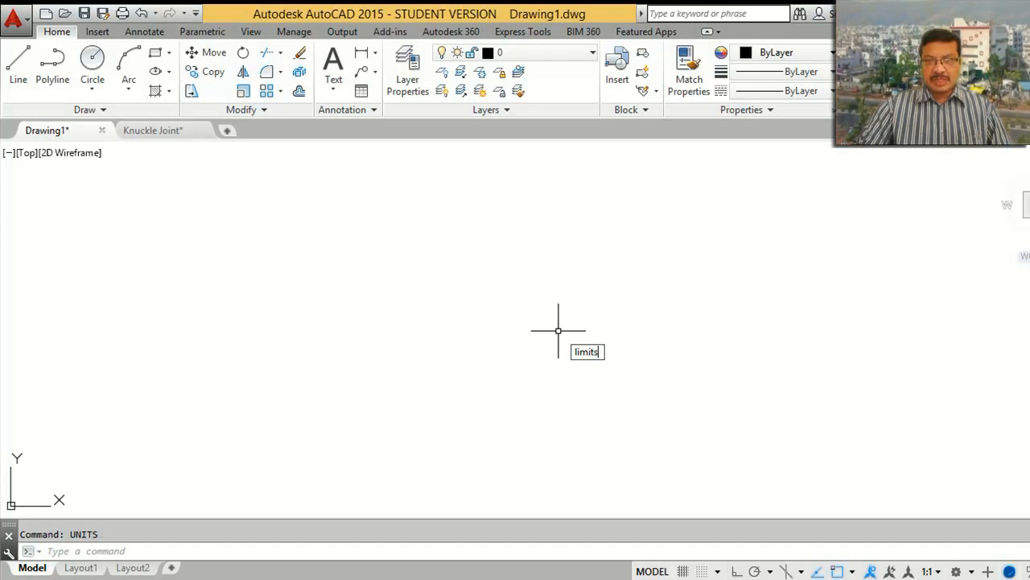
Step: Set the drawing limits with the lower left corner at 0,0 and the upper right corner at 400,300
key("Return")
type("0,0")
key("Return")
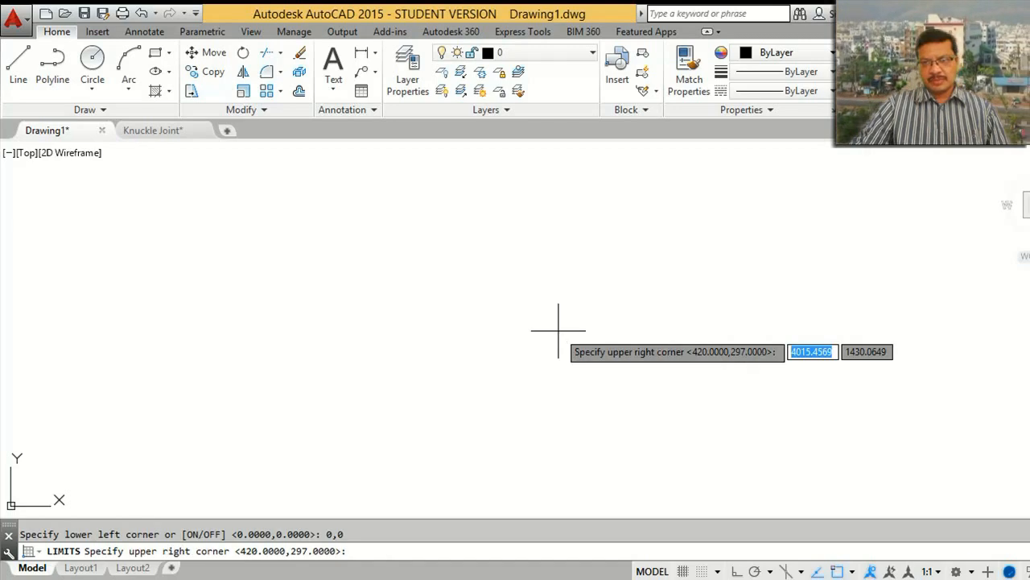
type("4")
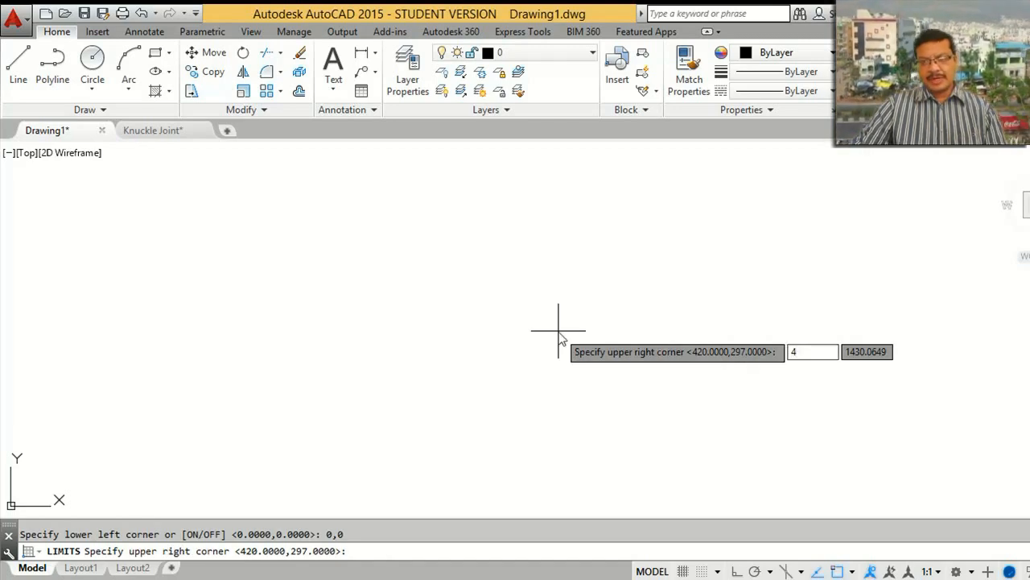
type("00")
key("Tab")
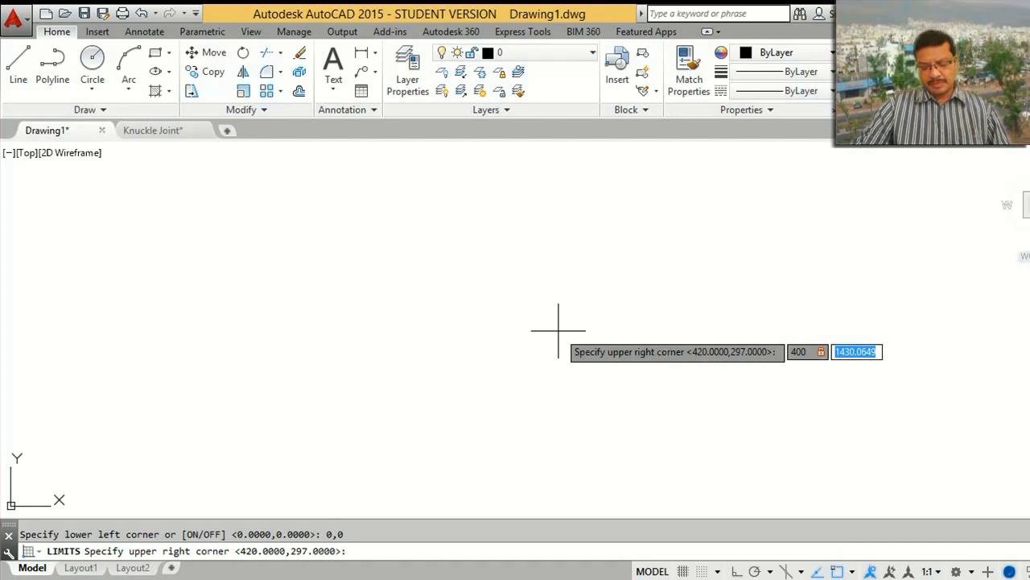
type("4")
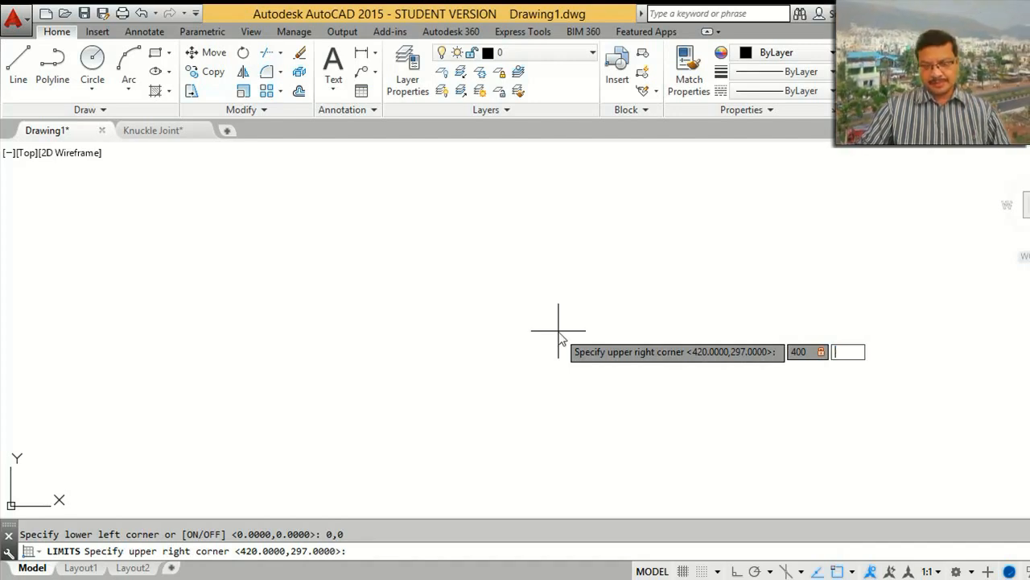
key("Return")
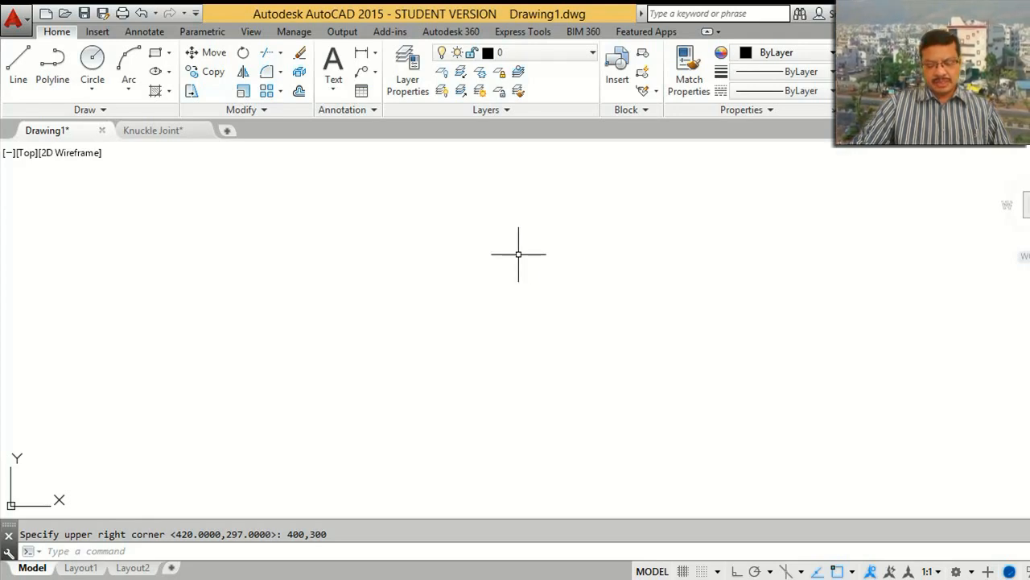
Step: Zoom to All to fit the drawing limits in the view
type("z")
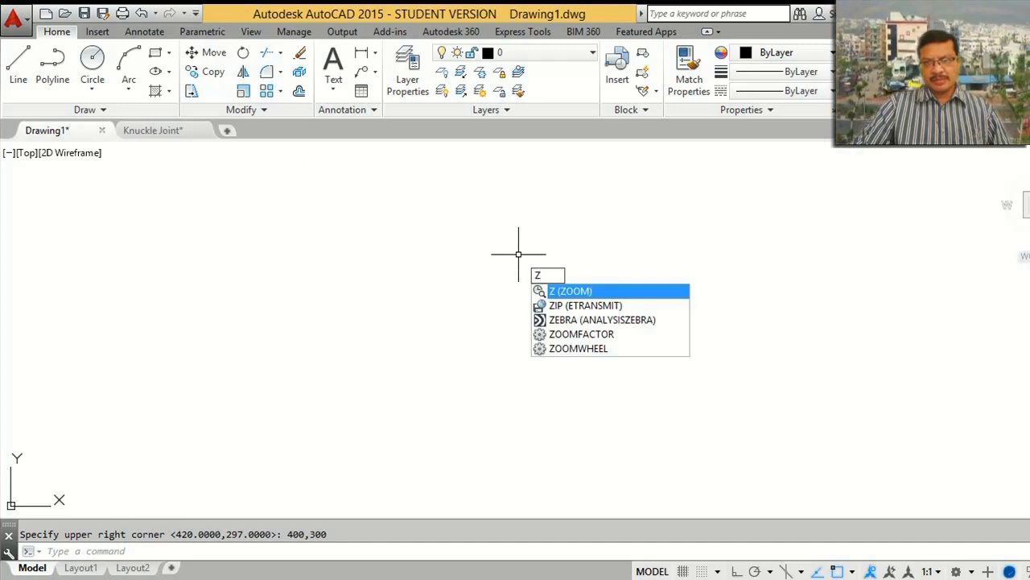
key("Return")
type("a")
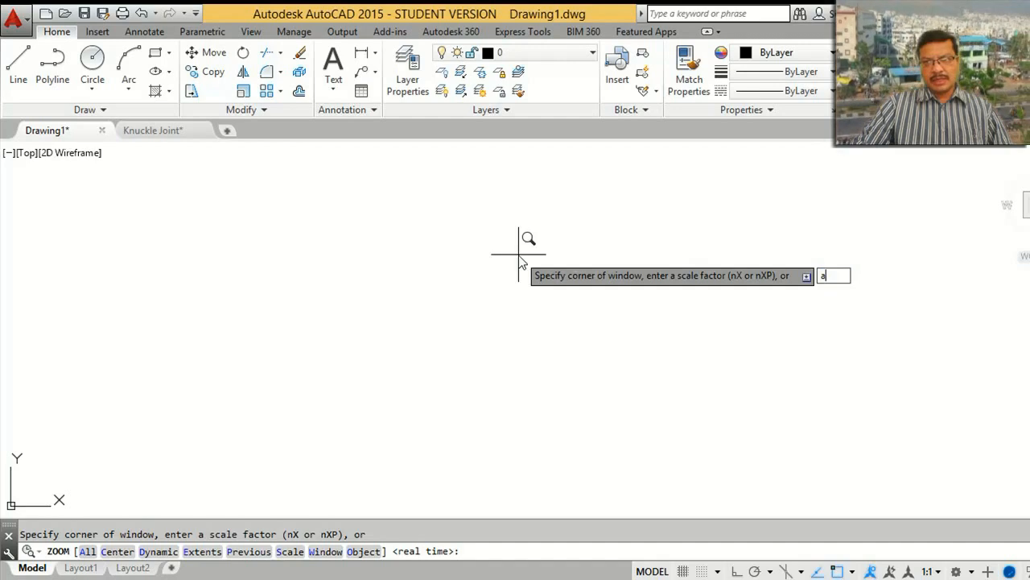
key("Return")
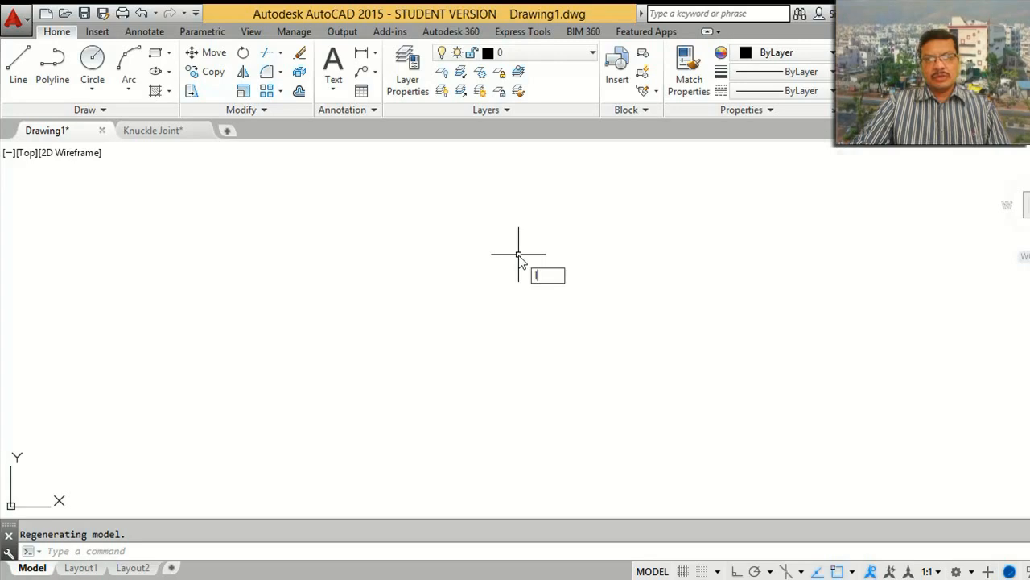
Step: Turn on Ortho mode during a trial line and cancel the line
type("L")
key("Return")
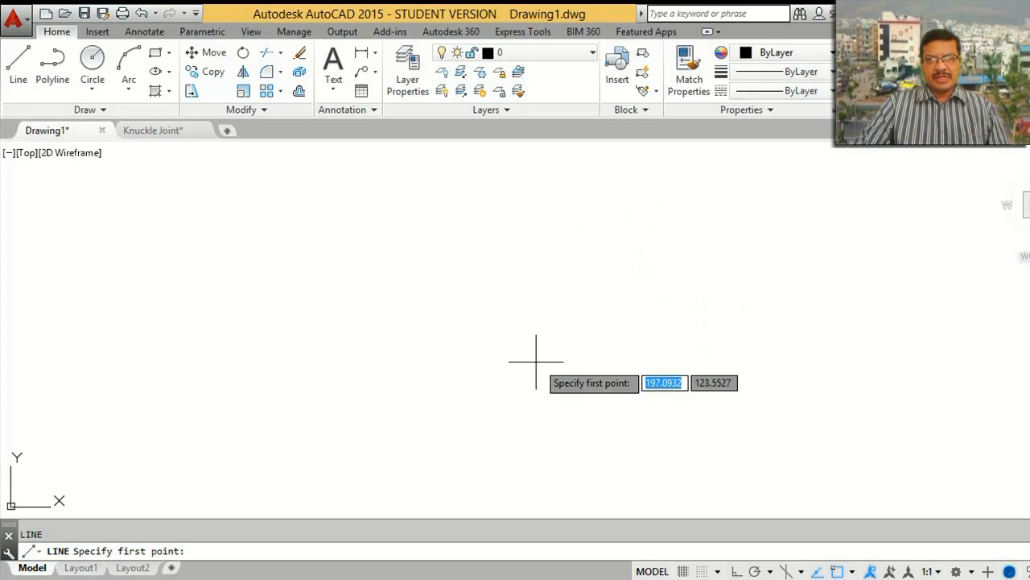
left_click(532, 235)
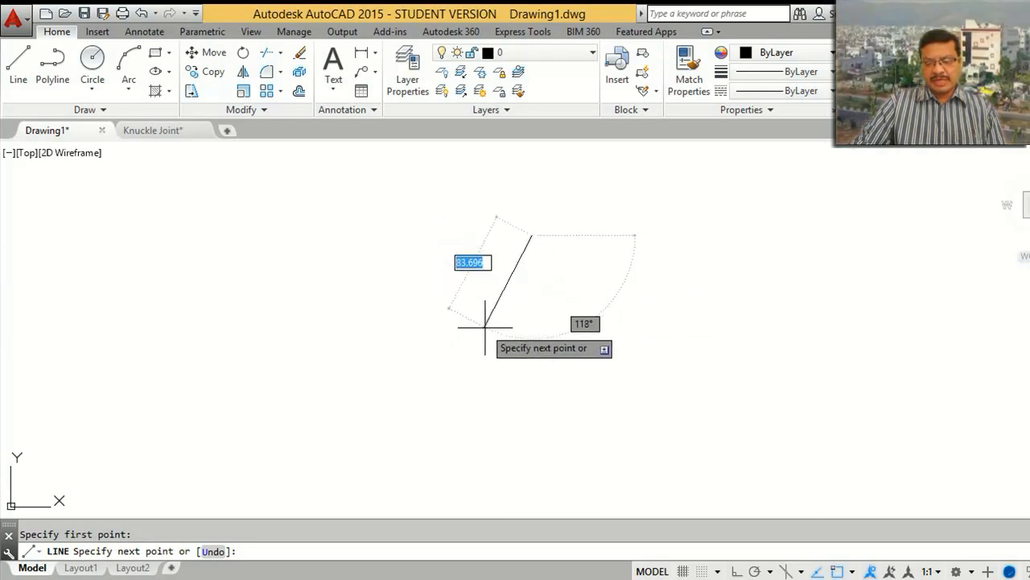
key("F8")
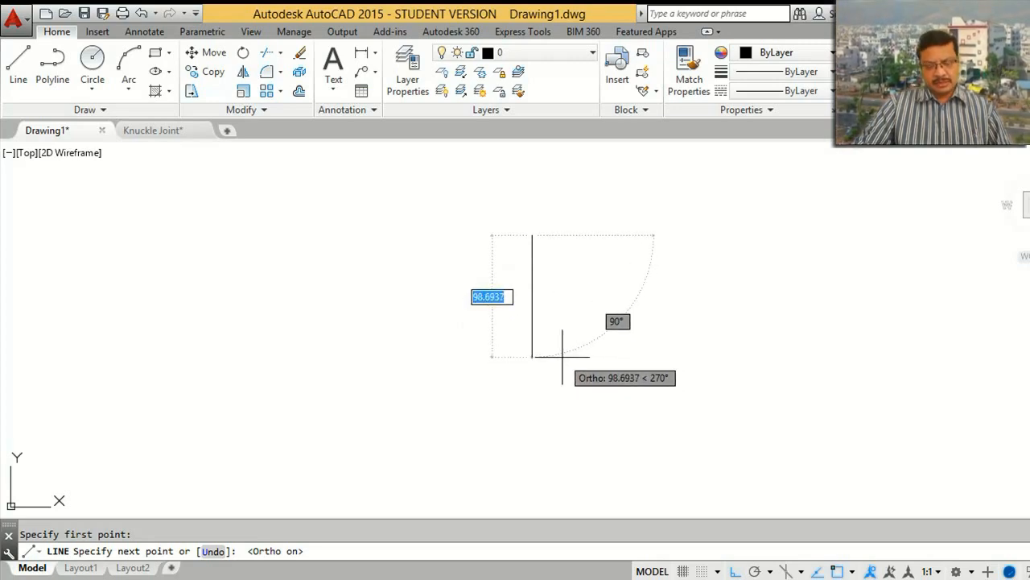
key("Escape")
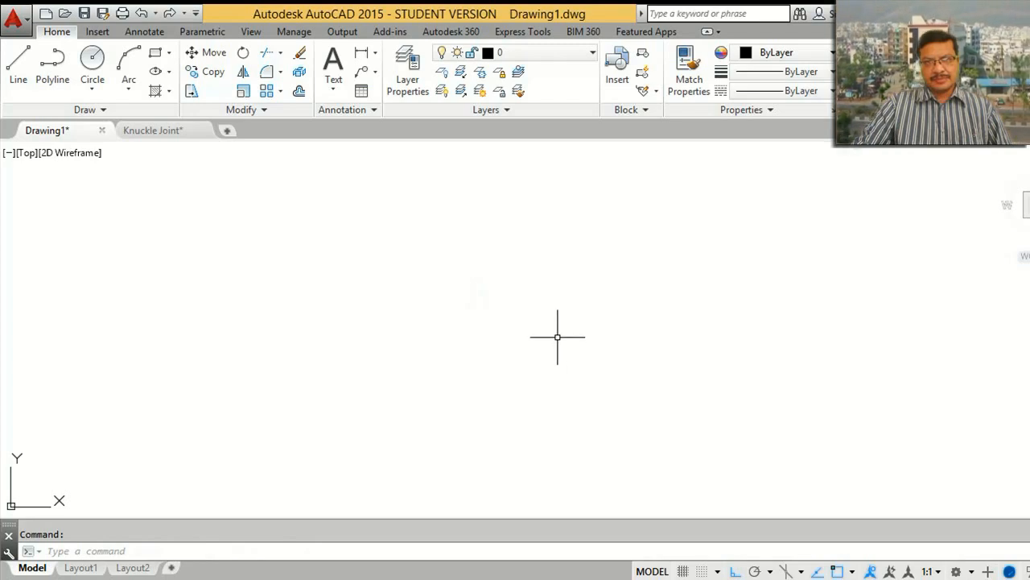
Step: In the Knuckle Joint drawing, make the Dim layer current and add a vertical linear dimension for the pin's overall height, placed left of the front view
left_click(157, 130)
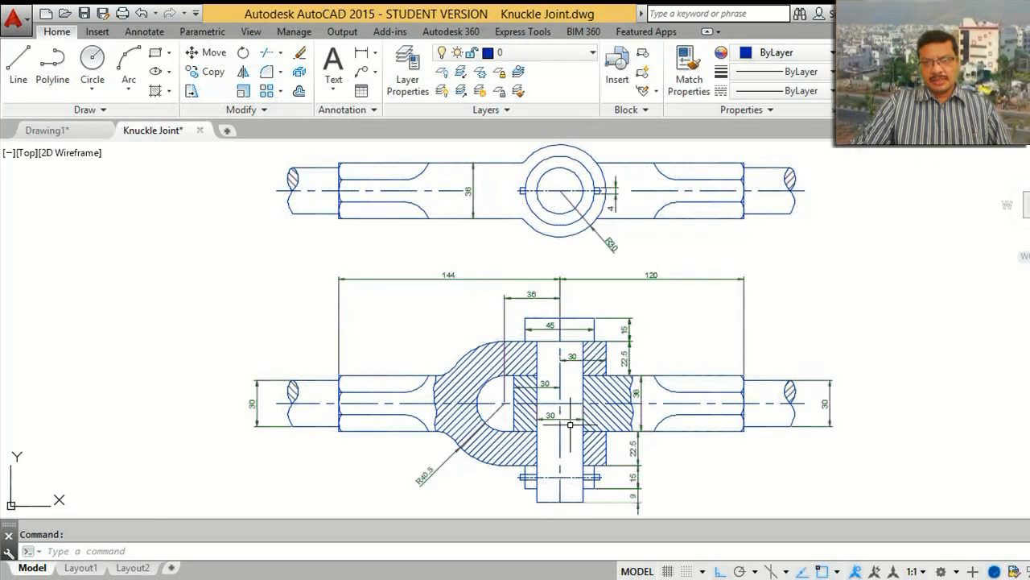
left_click(532, 54)
left_click(524, 105)
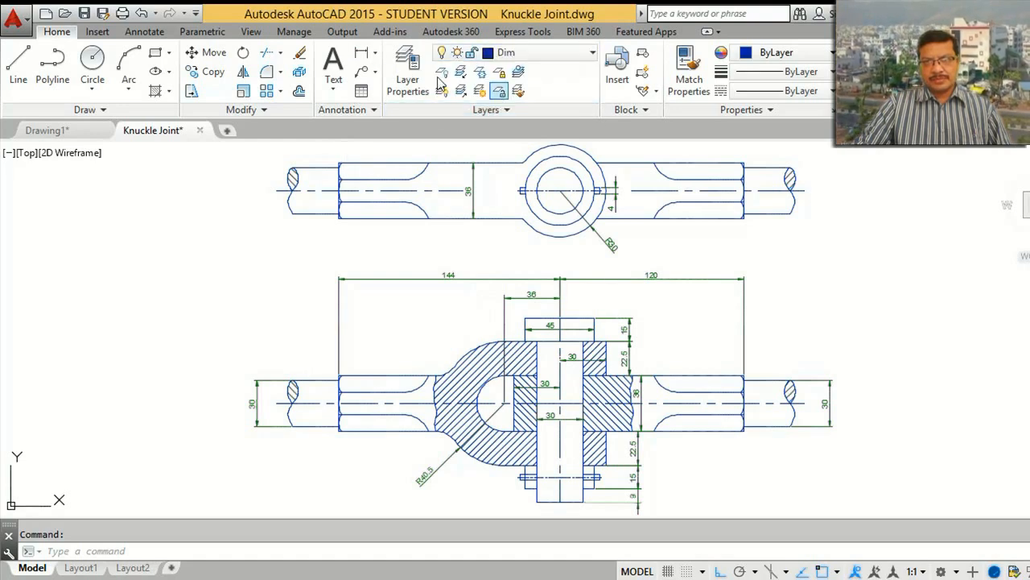
left_click(361, 57)
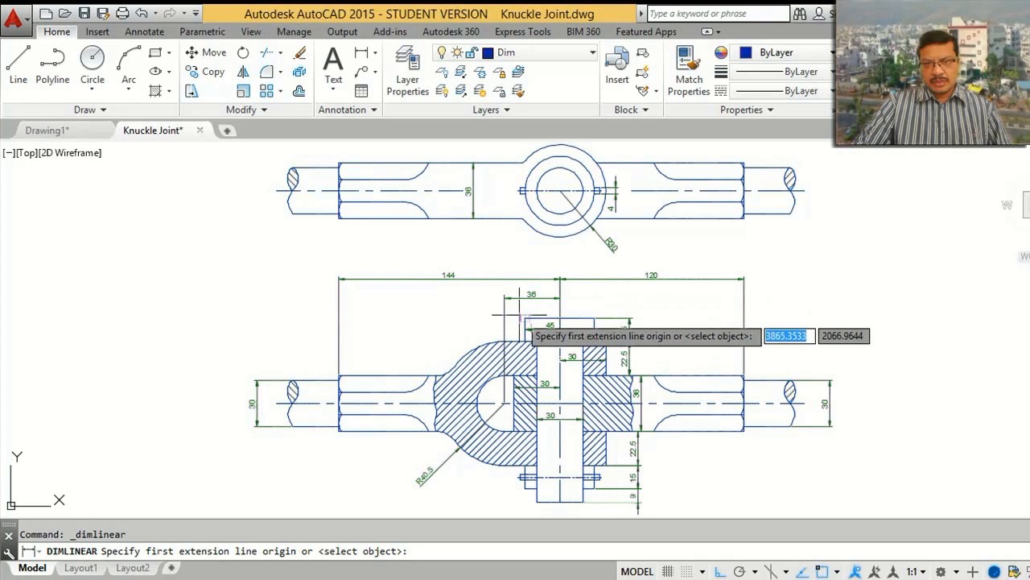
left_click(524, 317)
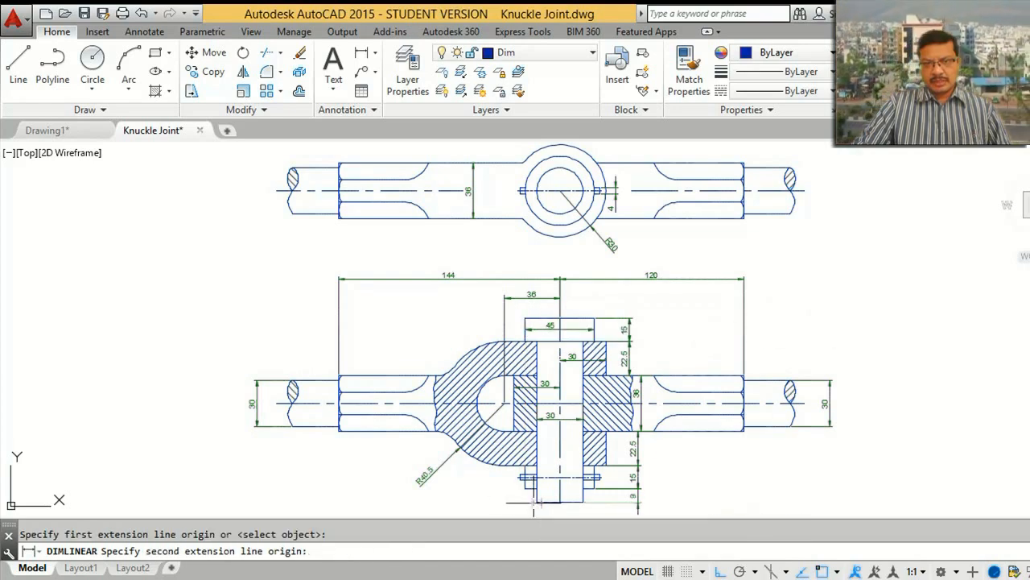
left_click(537, 501)
left_click(231, 414)
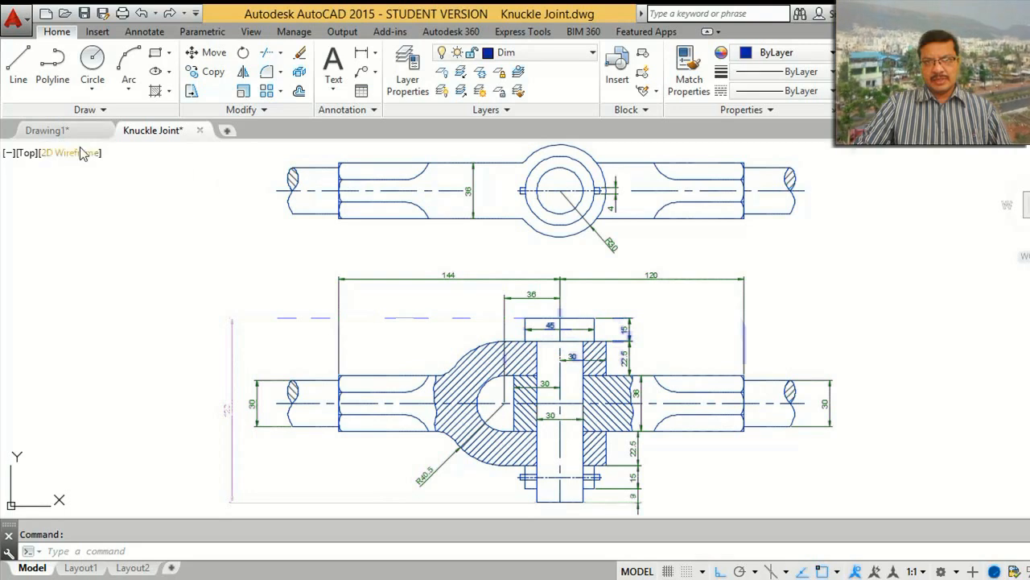
Step: Return to Drawing1 and draw a vertical line 120 mm long, running downward from the upper middle of the drawing area
left_click(48, 128)
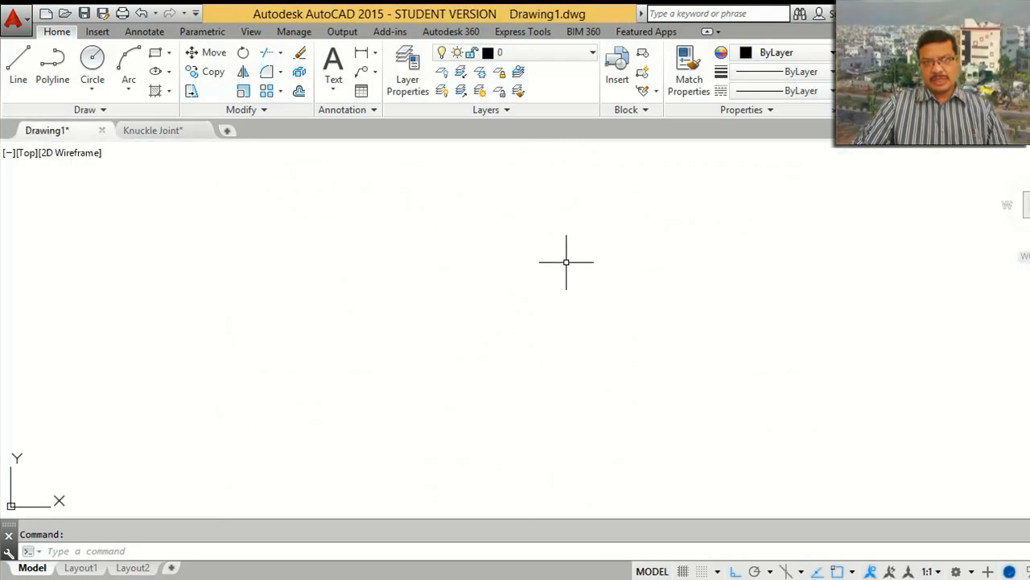
type("l")
key("Return")
left_click(522, 199)
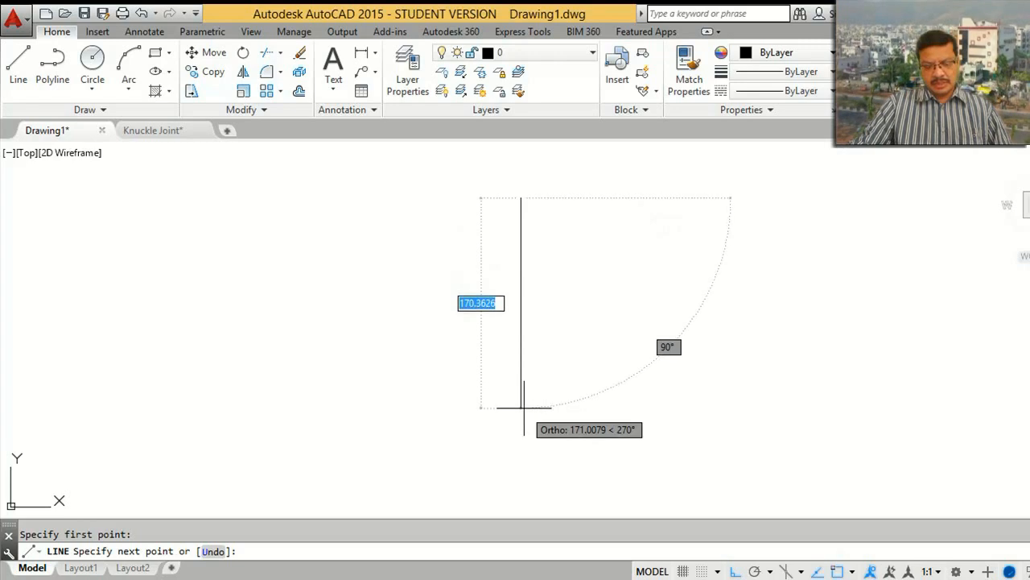
type("120")
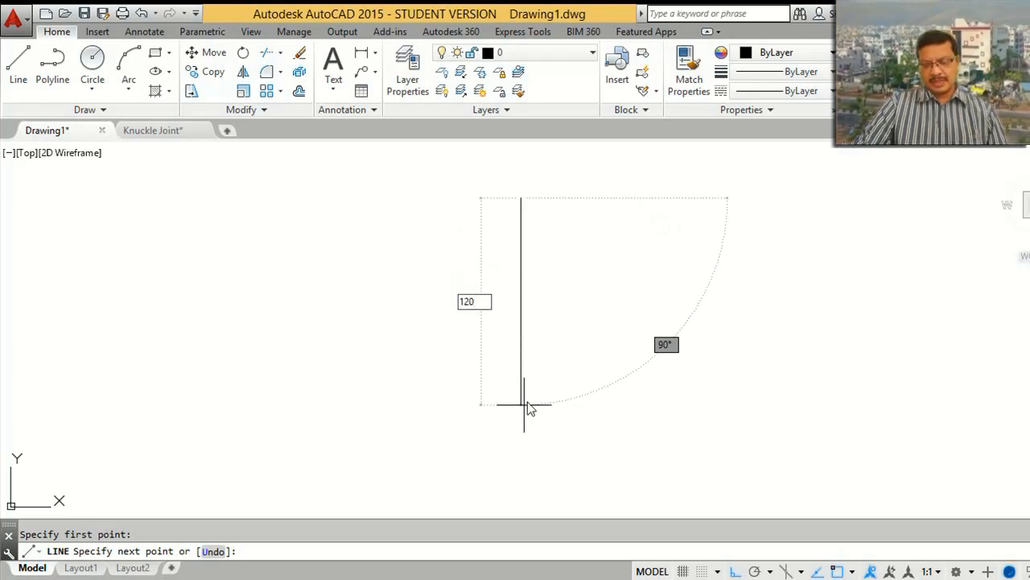
key("Return")
key("Return")
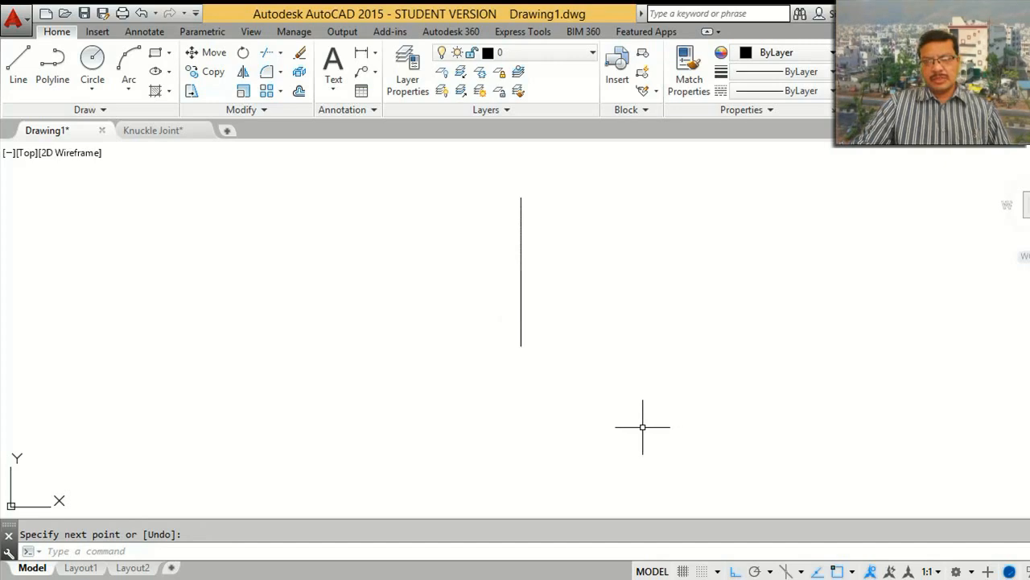
Step: Load the CENTER linetype from acadiso.lin into the drawing
left_click(545, 294)
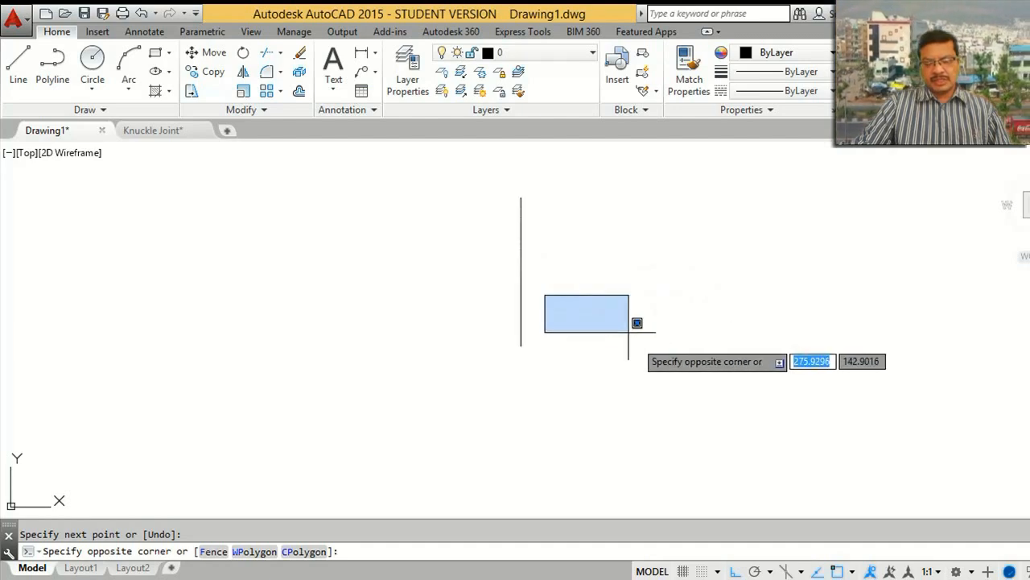
left_click(599, 299)
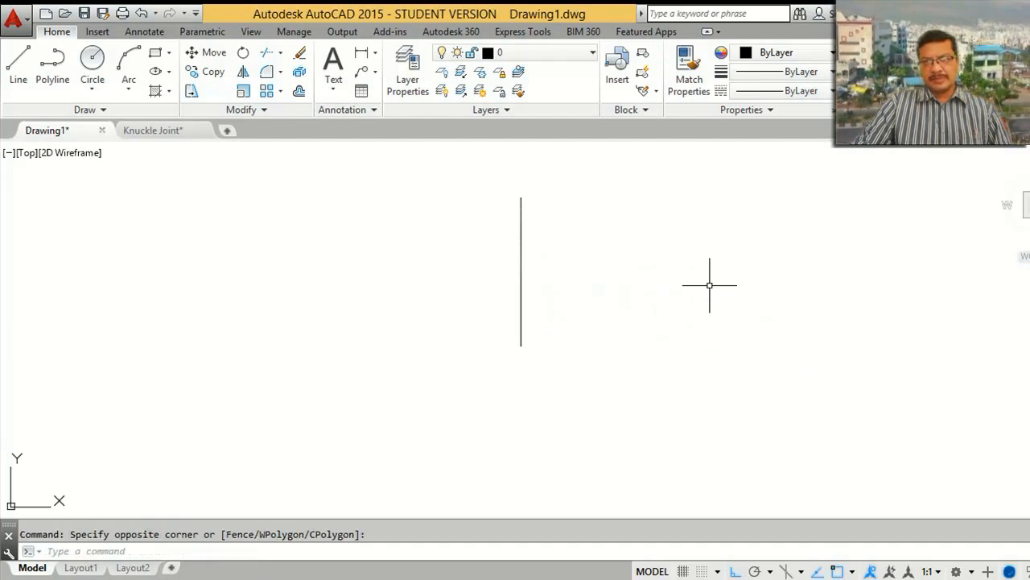
left_click(781, 91)
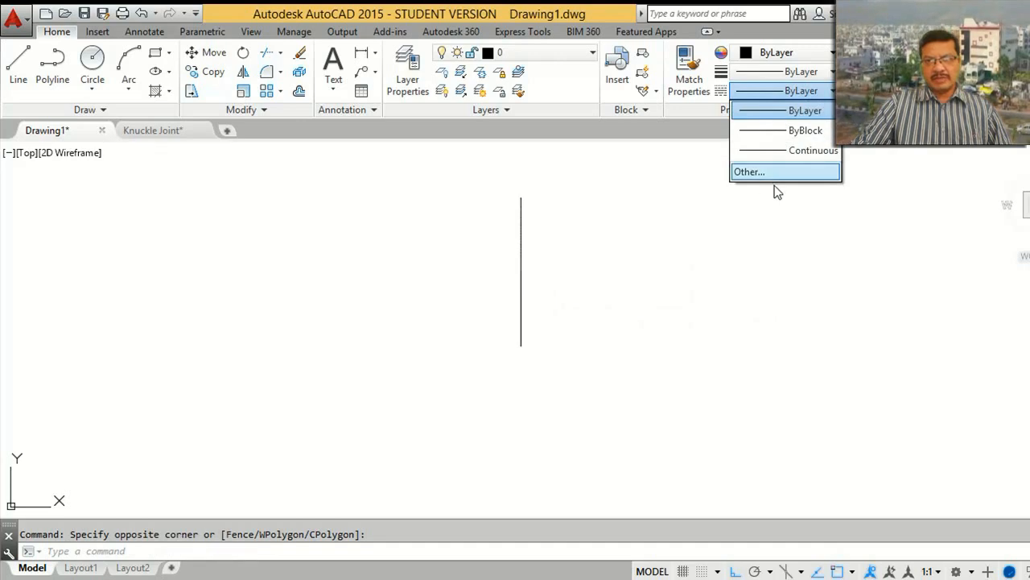
left_click(749, 174)
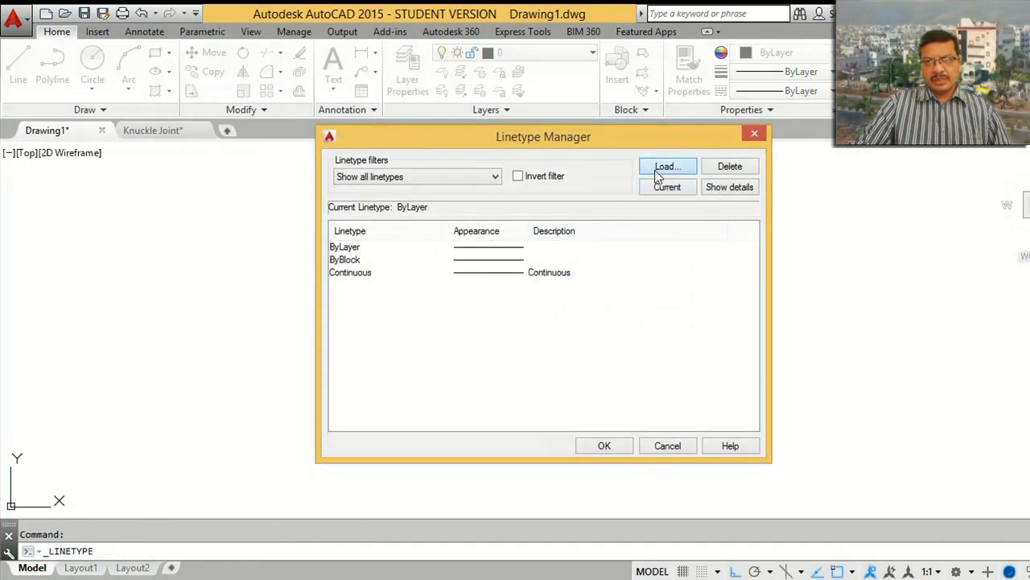
left_click(665, 167)
left_click(445, 300)
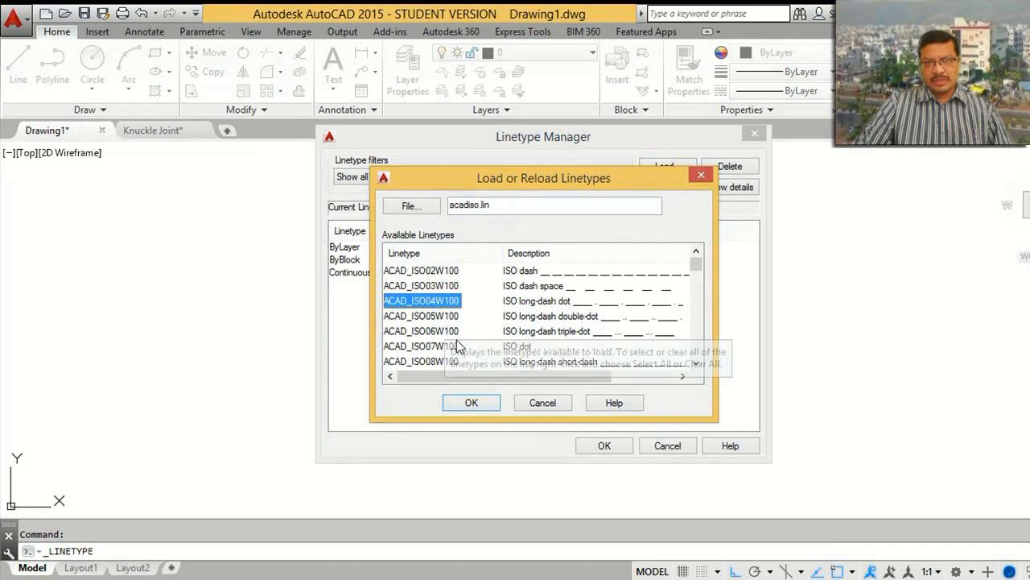
key("c")
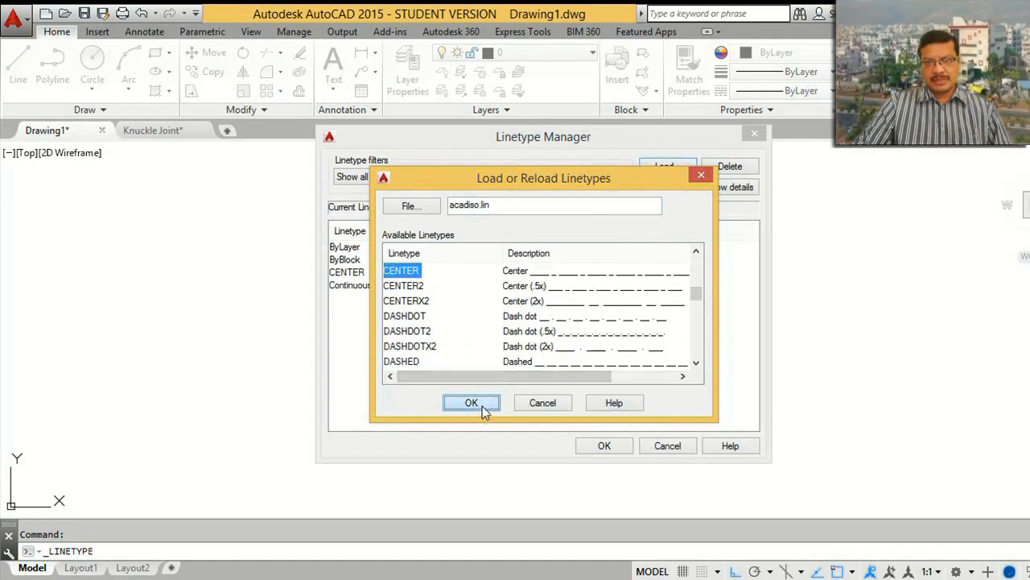
left_click(478, 405)
left_click(603, 444)
Step: Change the vertical line's linetype to CENTER and clear the selection
left_click(579, 389)
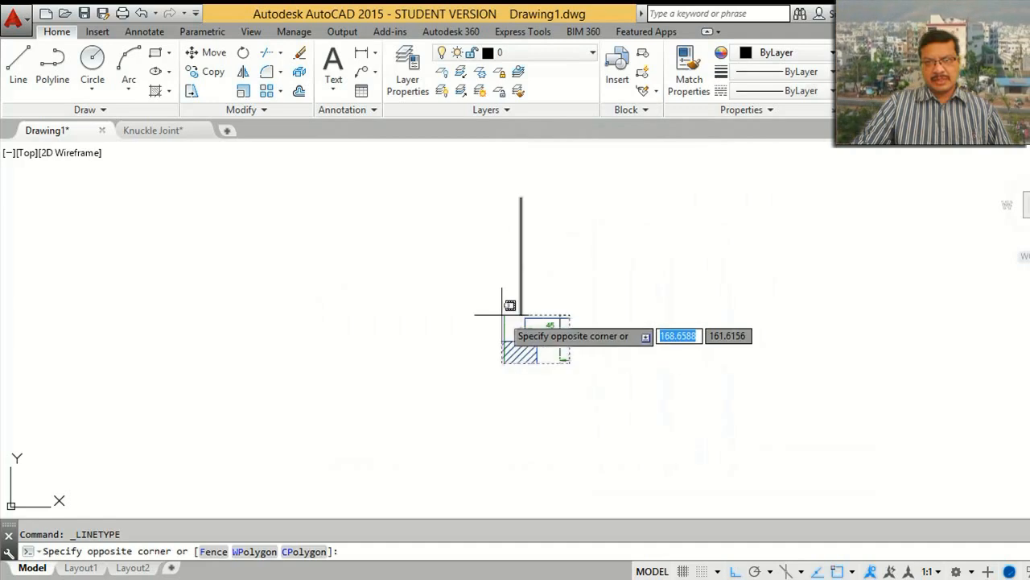
left_click(507, 301)
left_click(764, 95)
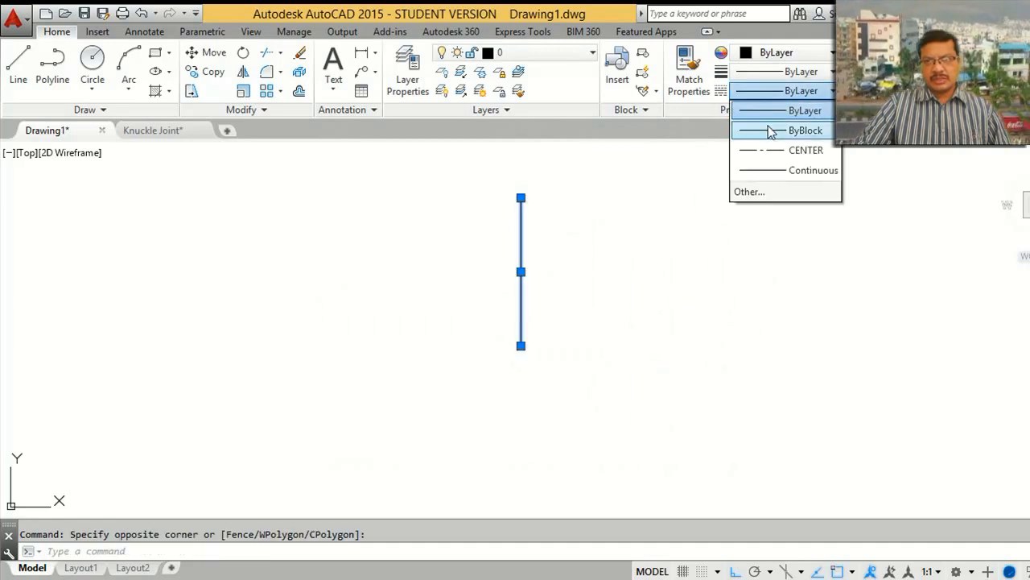
left_click(775, 152)
key("Escape")
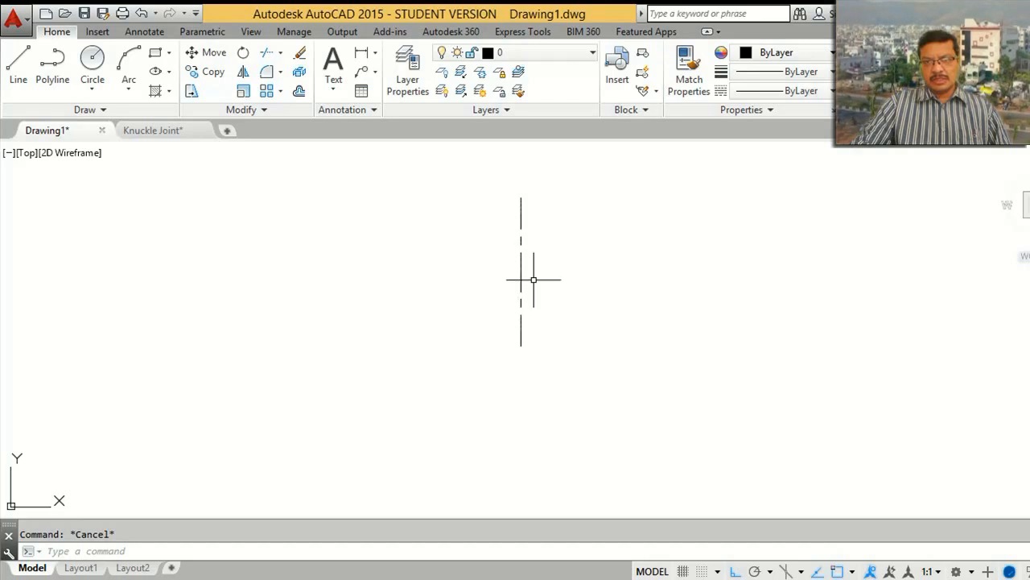
Step: Set the global linetype scale factor (LTSCALE) to 0.75
type("LTS")
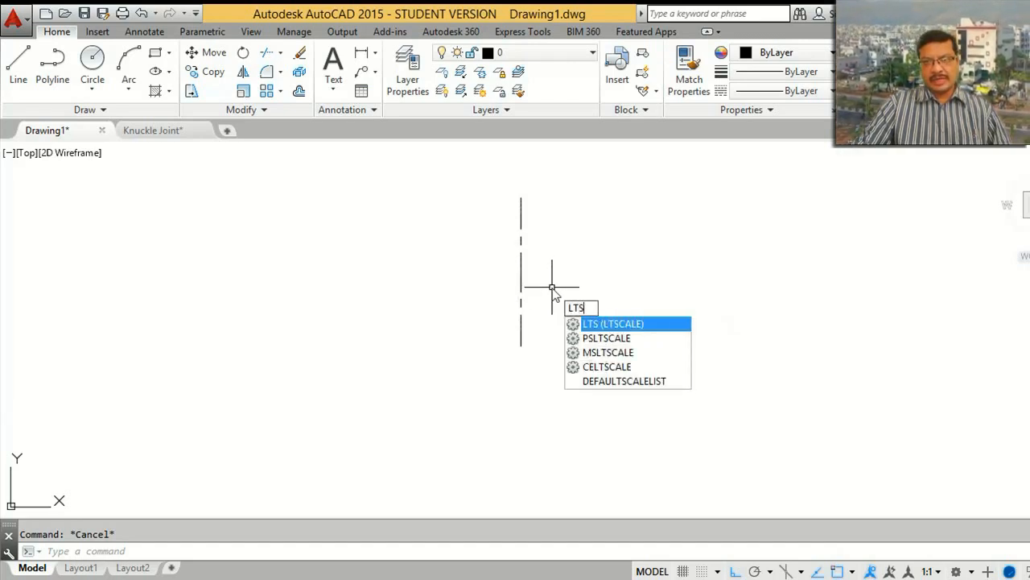
key("Return")
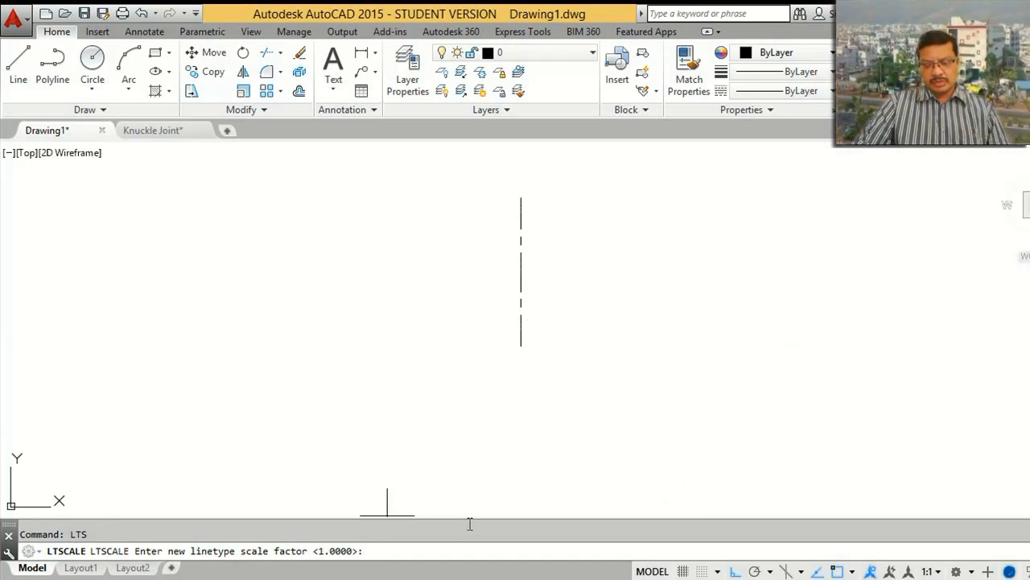
type("0.75")
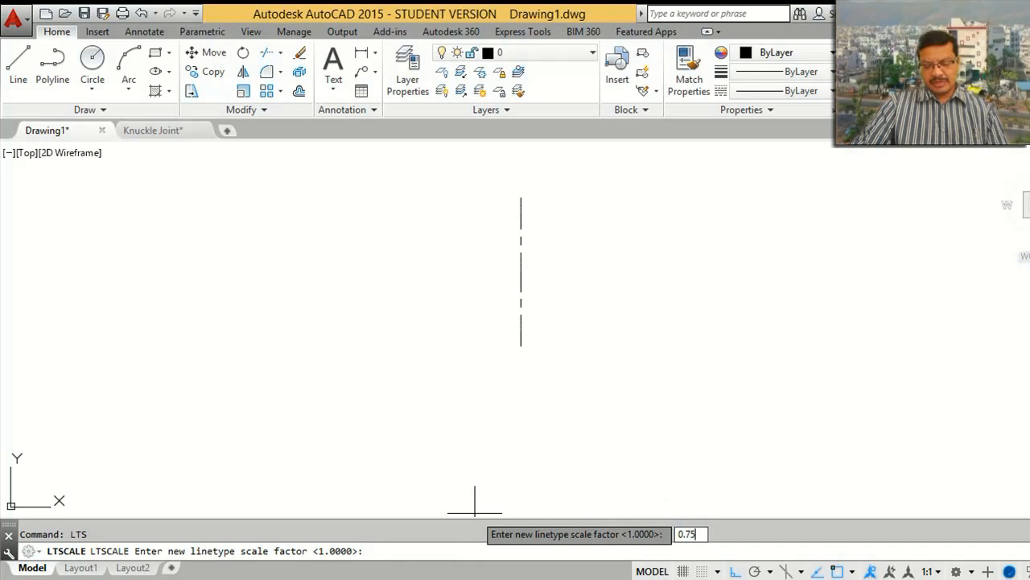
key("Return")
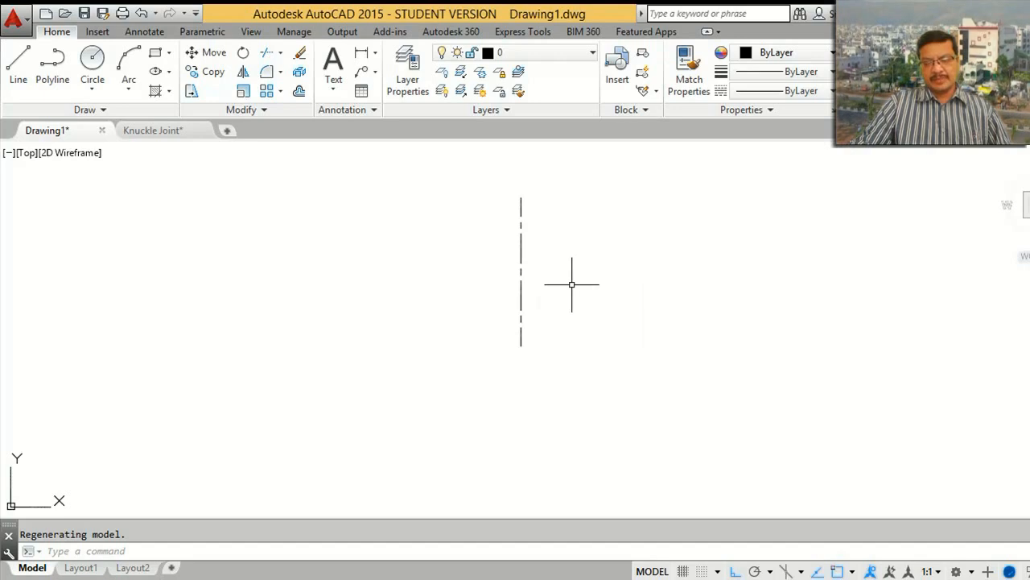
left_click(24, 63)
left_click(521, 345)
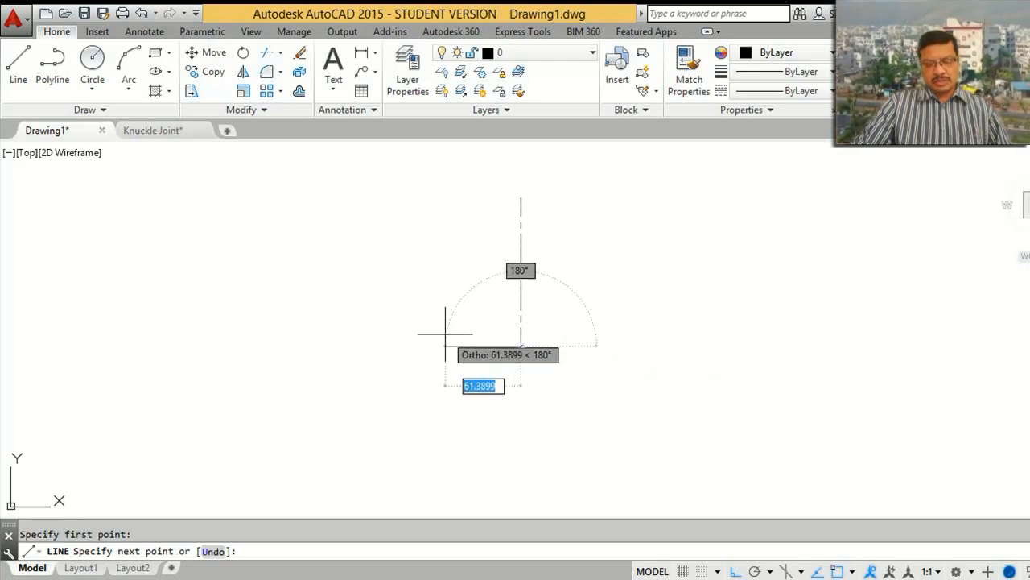
key("Escape")
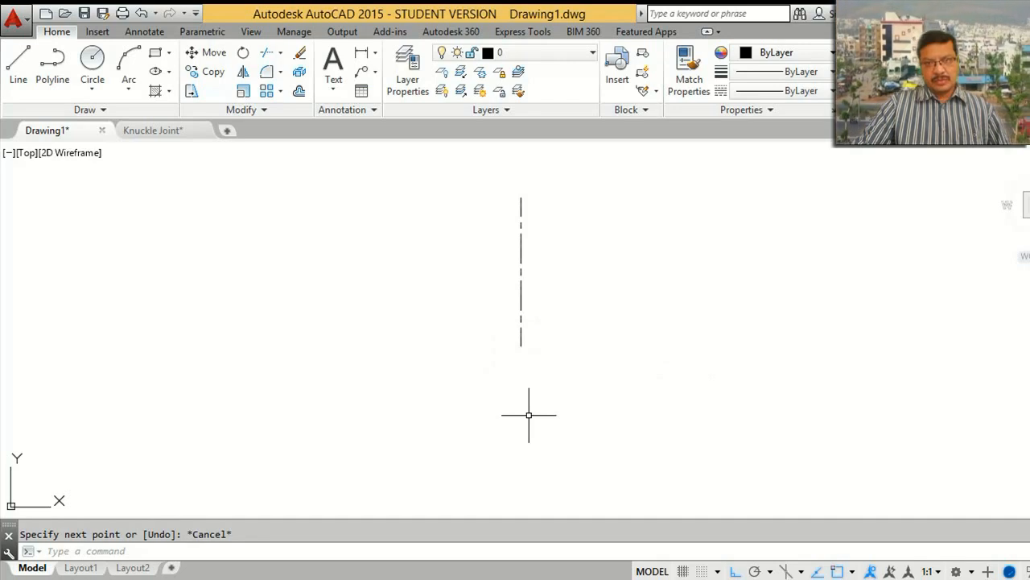
Step: Check the pin's shank and head dimensions in the Knuckle Joint drawing's front view, and return to Drawing1
key("ctrl+Tab")
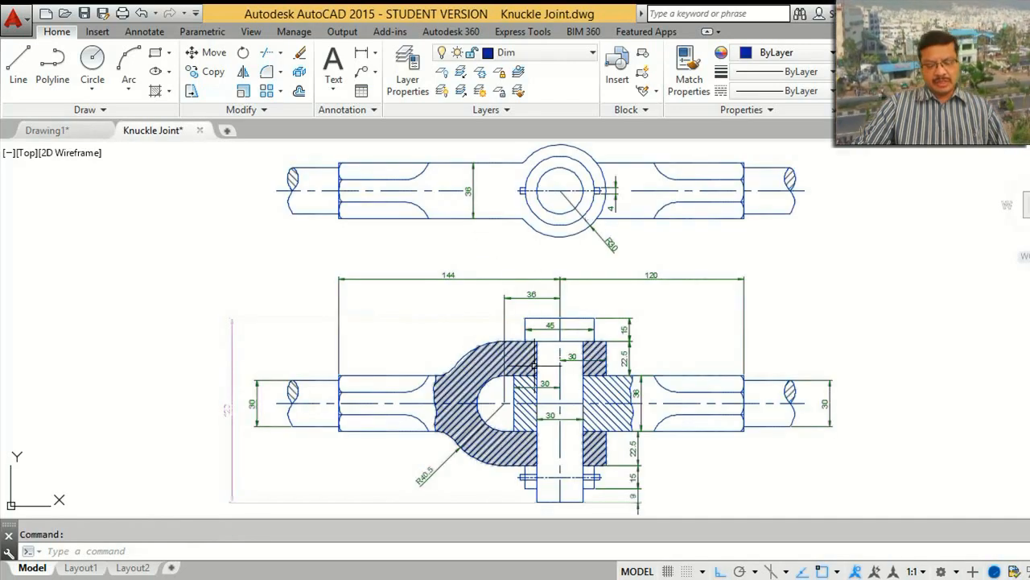
key("ctrl+Tab")
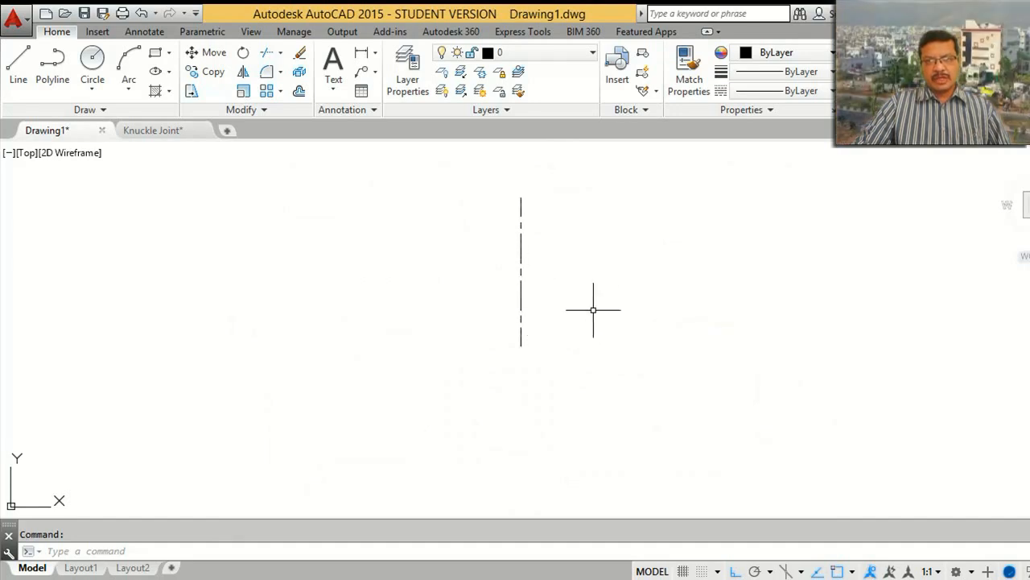
key("ctrl+Tab")
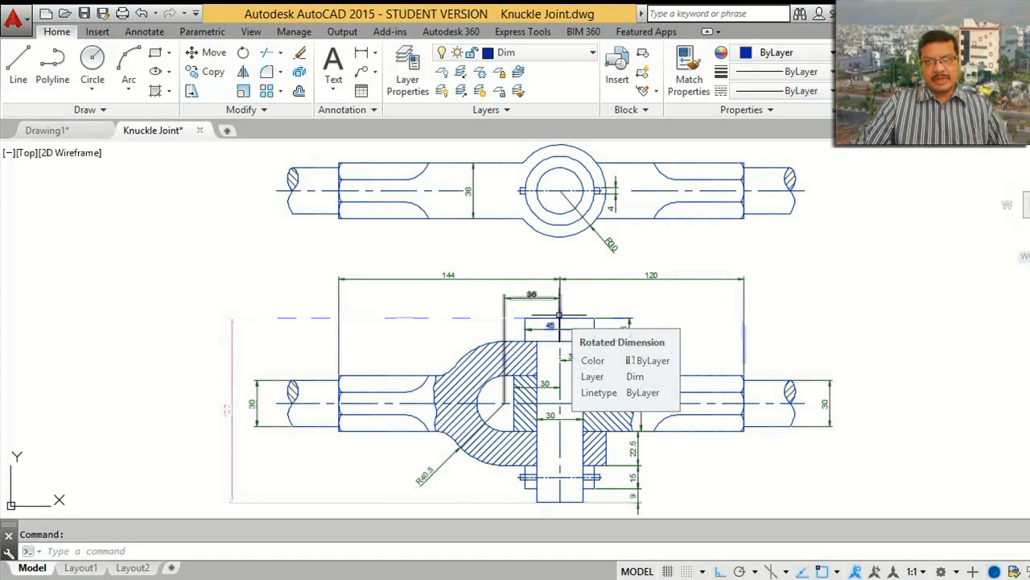
key("ctrl+Tab")
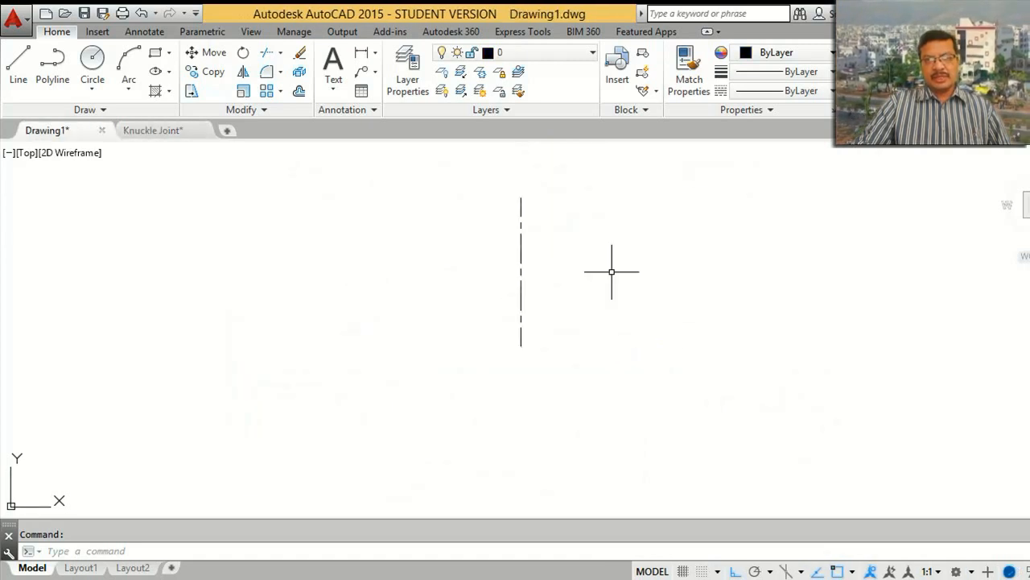
key("ctrl+Tab")
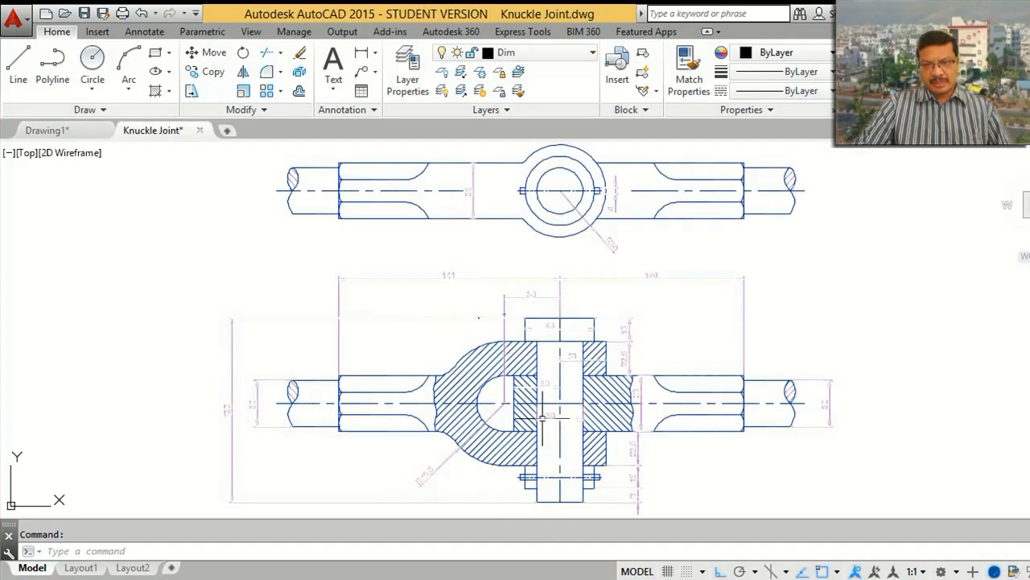
key("ctrl+Tab")
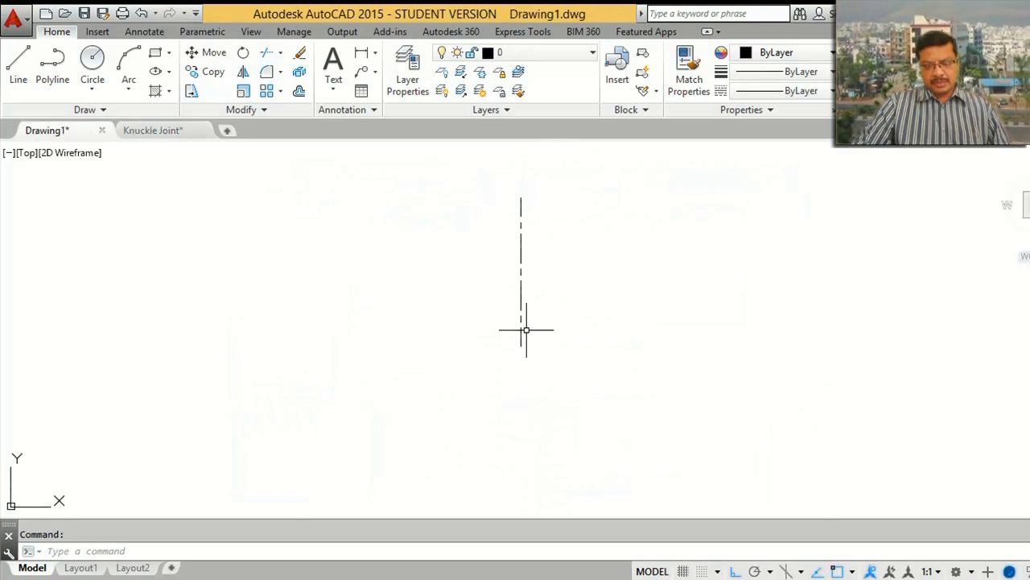
Step: Draw the pin's half shank outline from the centre line's lower end: 15 mm to the left and 120 mm straight up
type("l")
key("Return")
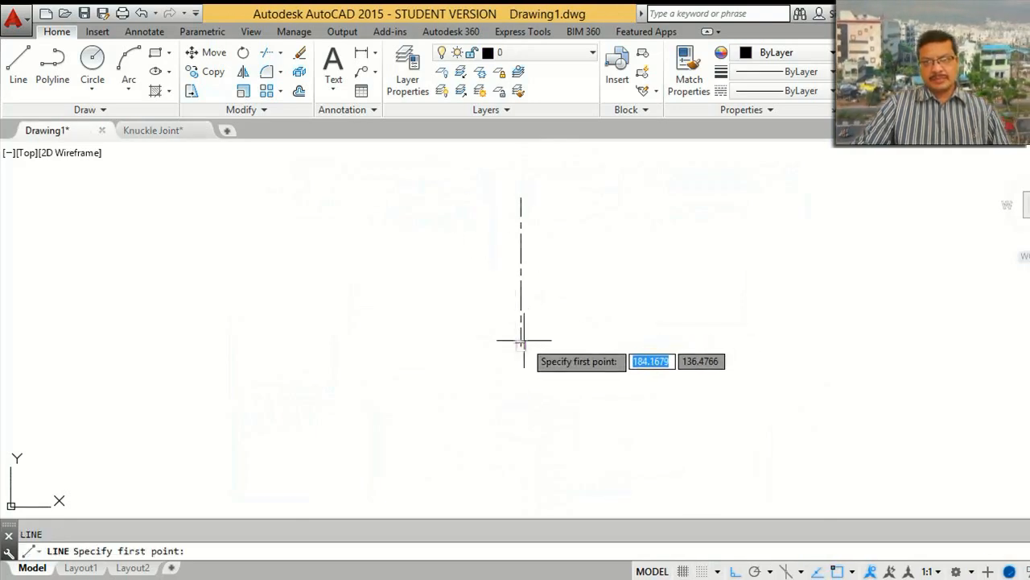
left_click(520, 346)
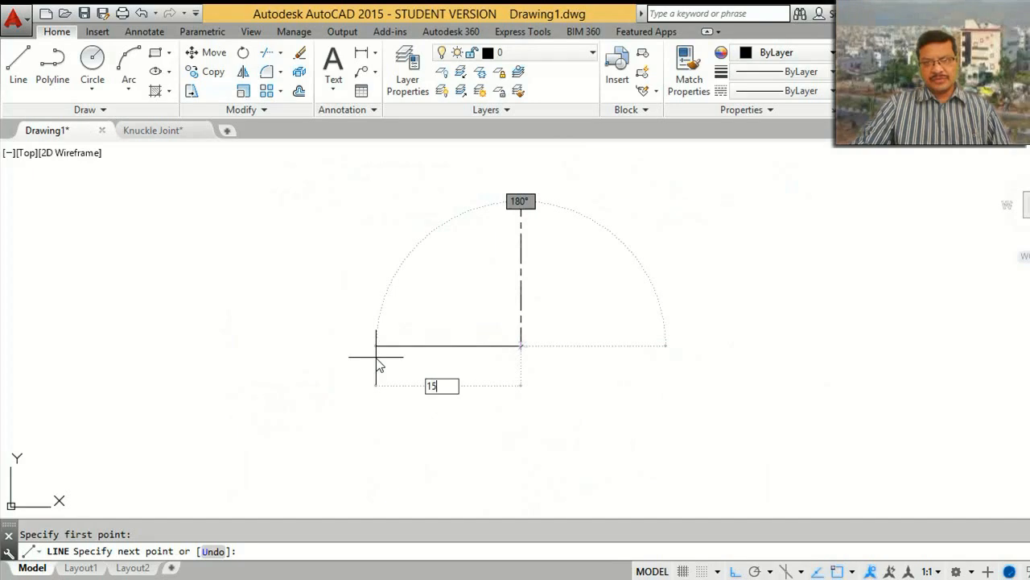
type("15")
key("Return")
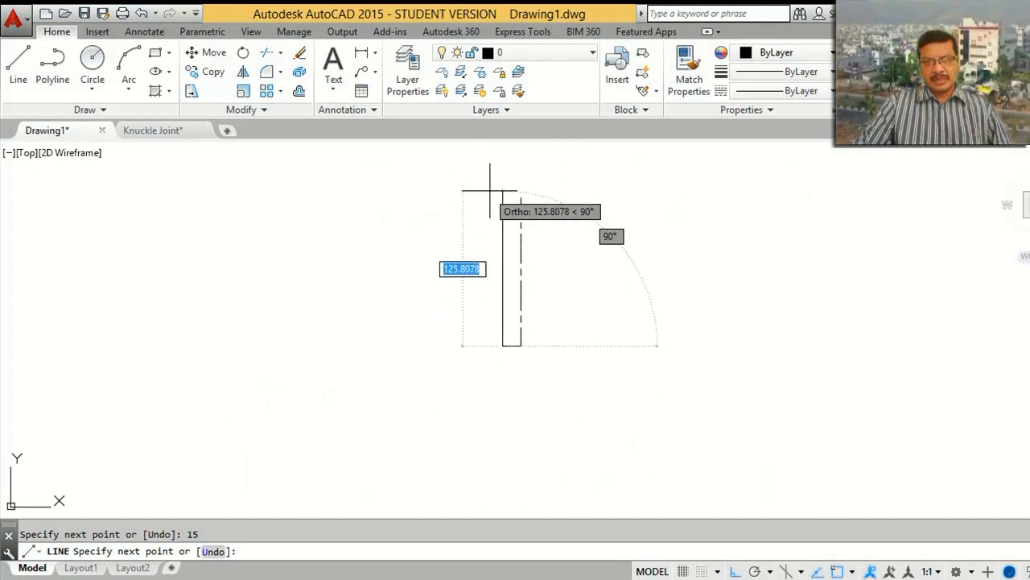
type("120")
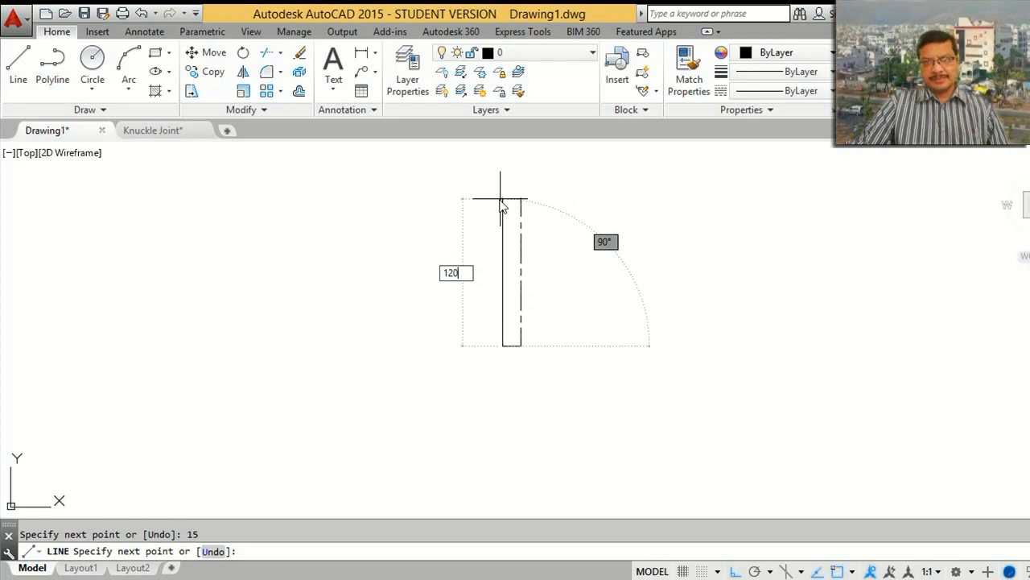
key("Return")
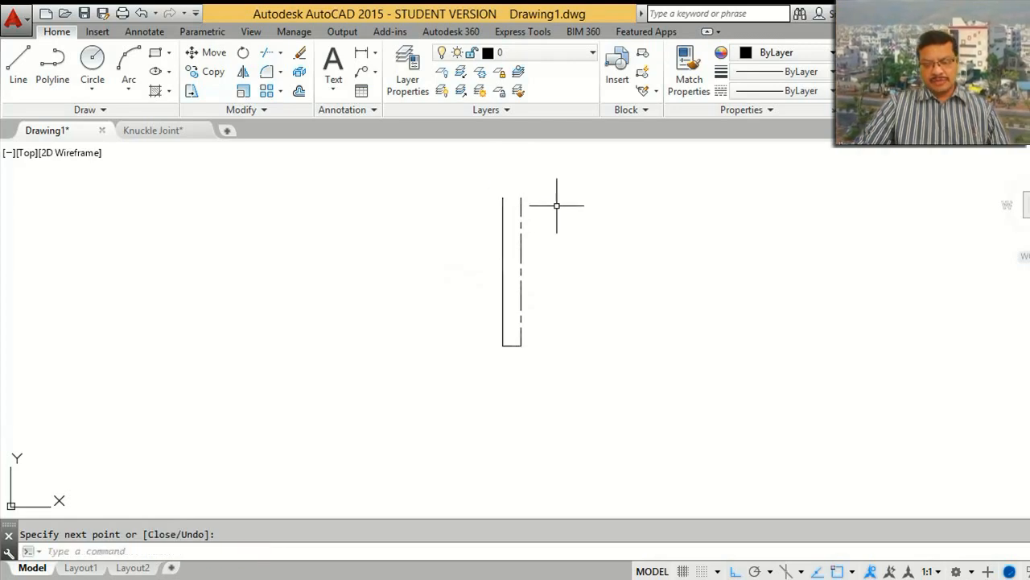
left_click(23, 80)
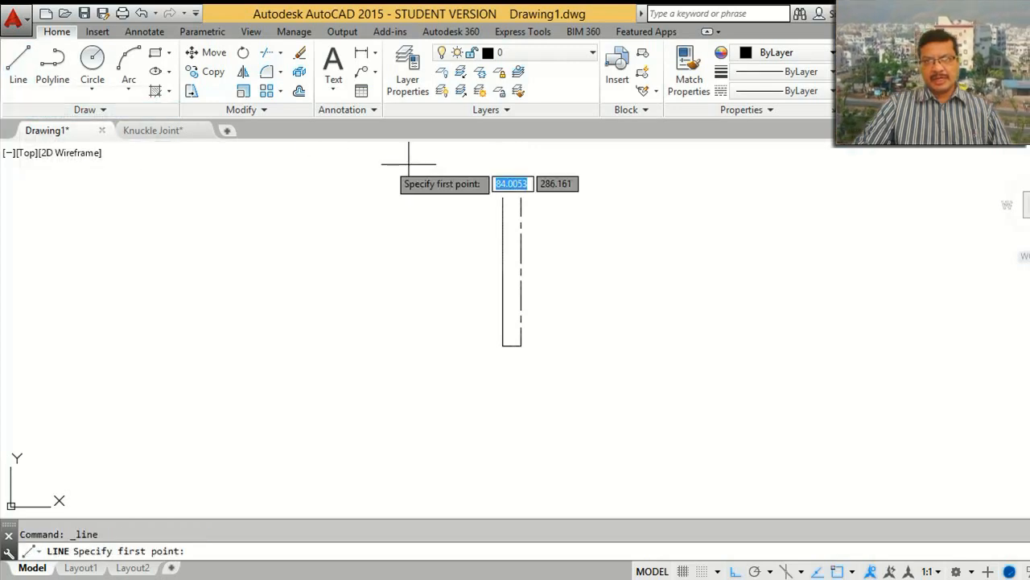
left_click(521, 197)
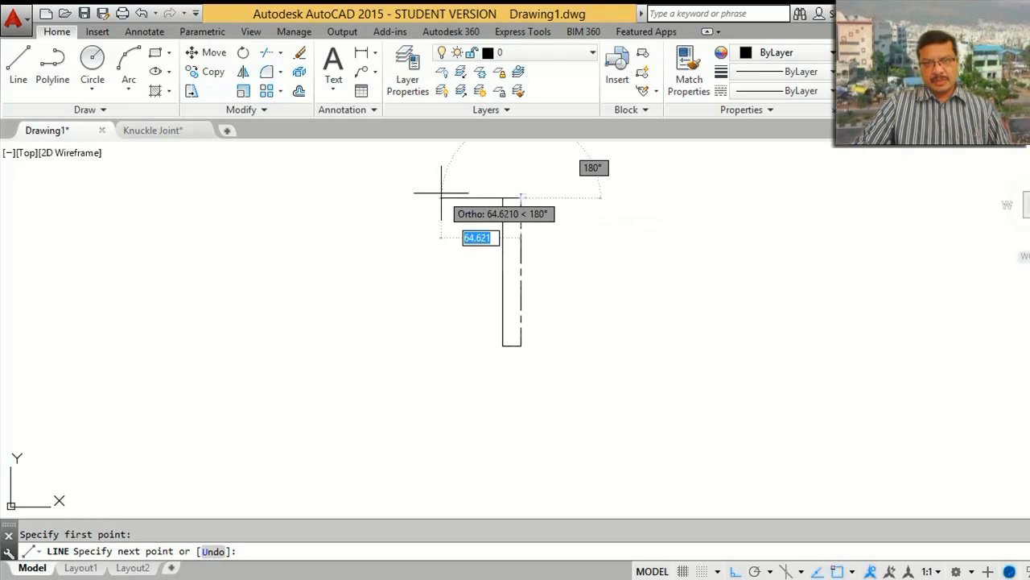
key("Escape")
Step: Check the head size in Knuckle Joint, then in Drawing1 draw lines from the centre line's top: 22.5 mm left, about 15 mm down, back to it
key("ctrl+Tab")
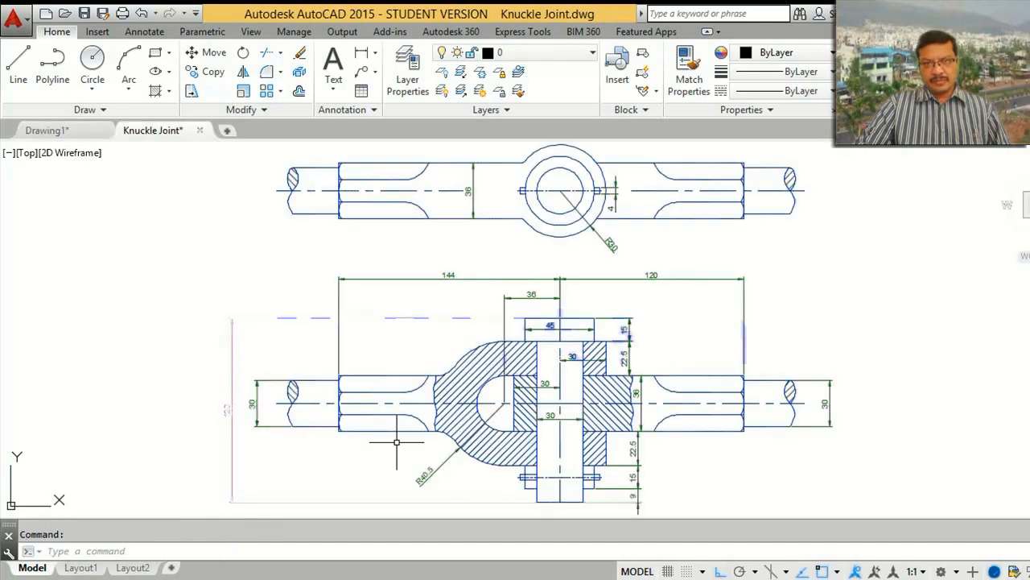
mouse_move(80, 557)
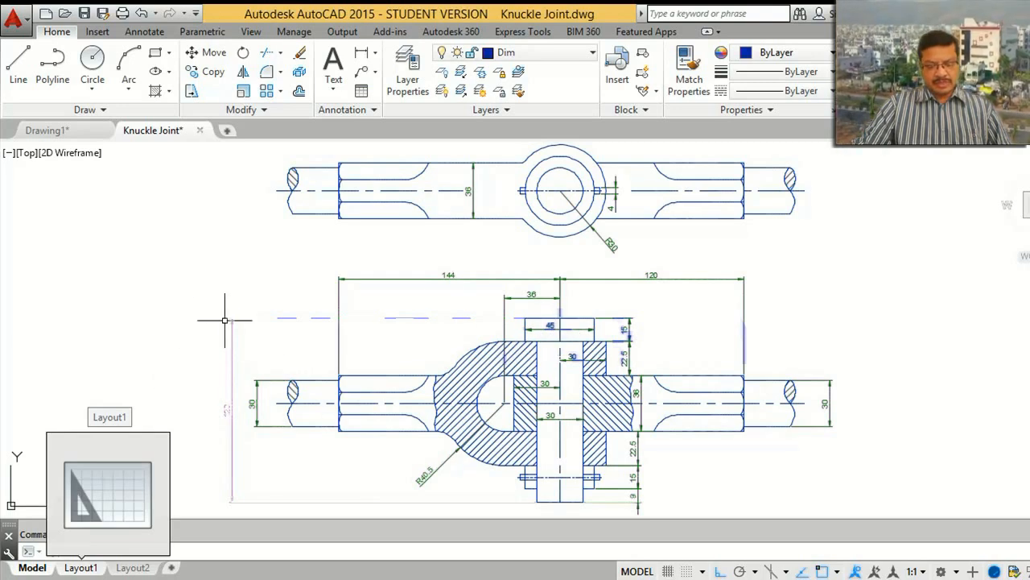
key("ctrl+Tab")
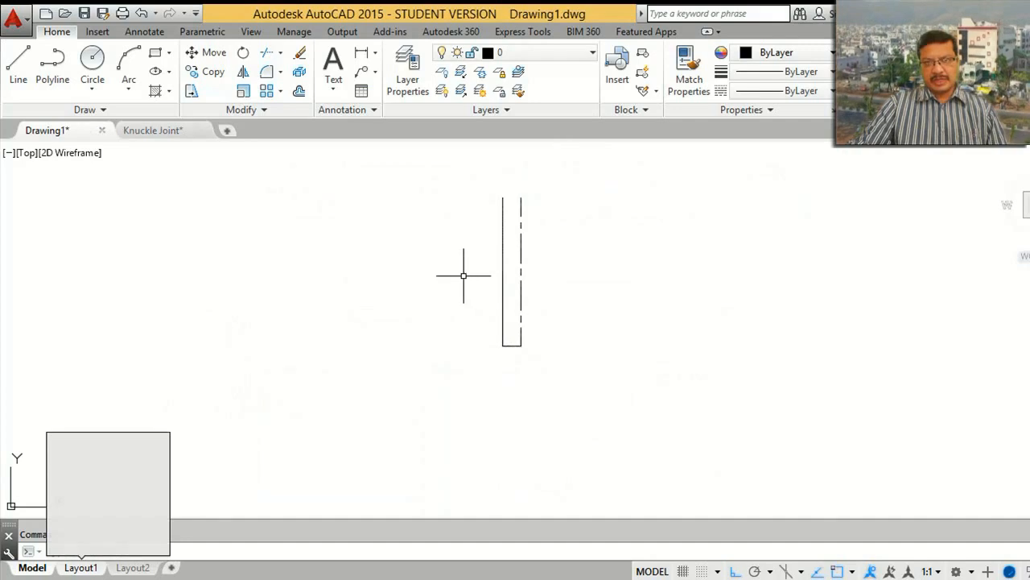
key("l")
key("Return")
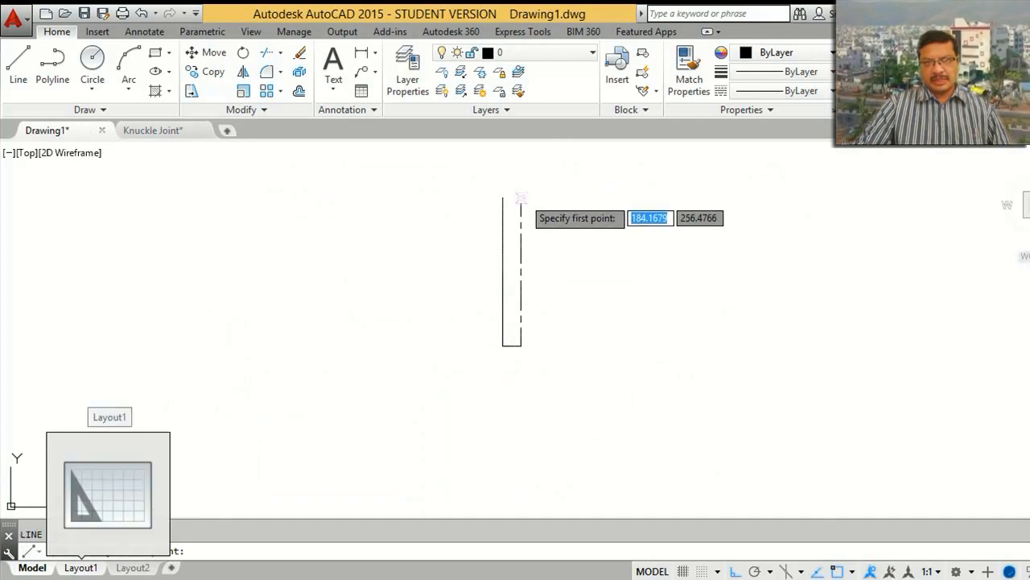
left_click(521, 197)
type("22")
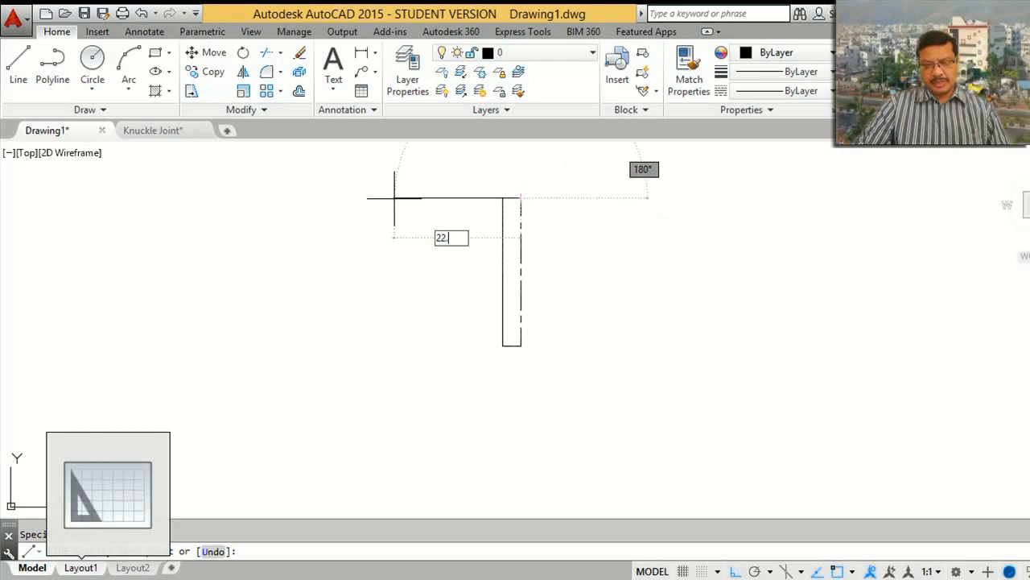
type(".5")
key("Return")
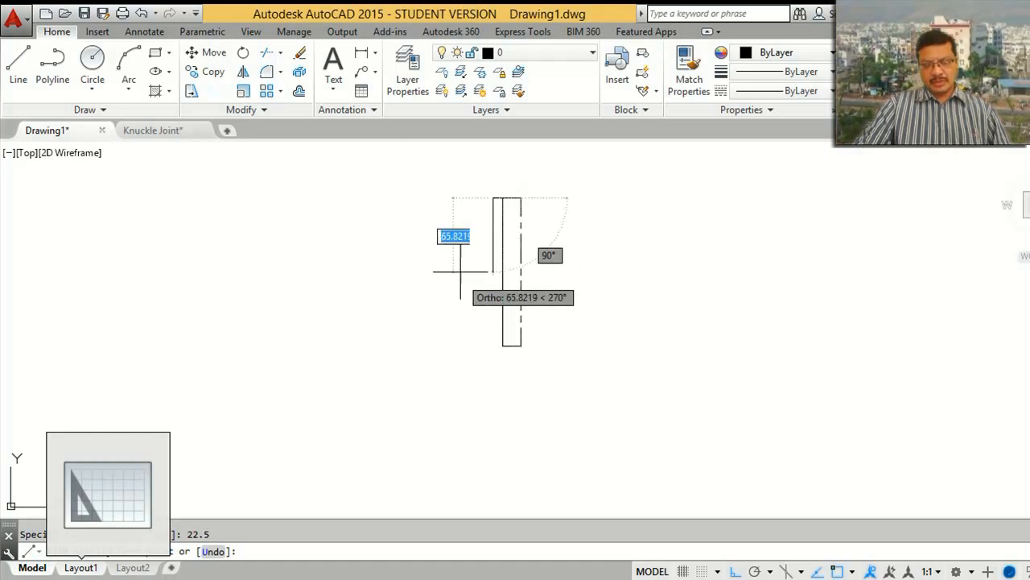
key("Return")
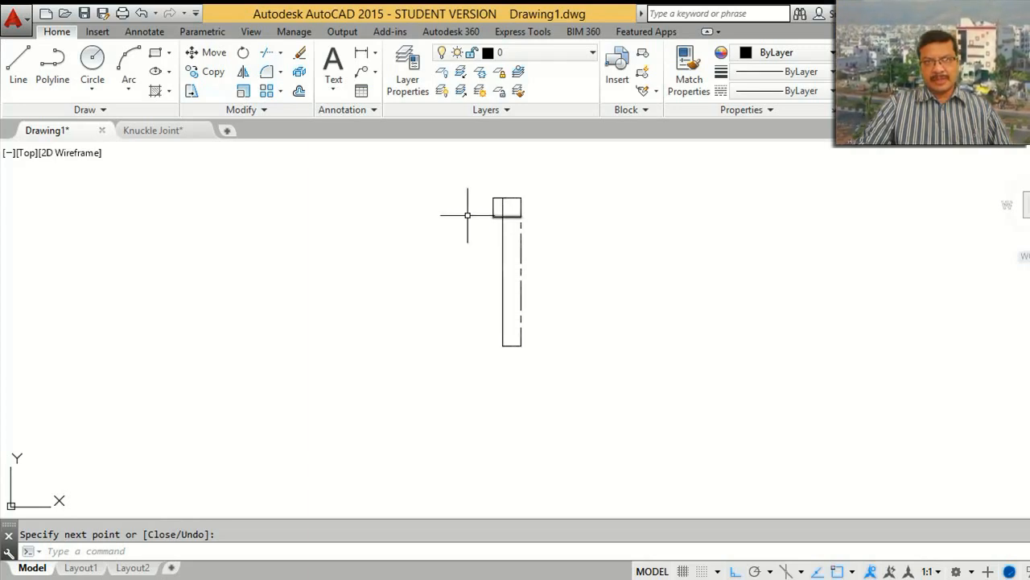
Step: Trim away the part of the shank's vertical line that lies inside the pin head
left_click(280, 53)
left_click(291, 83)
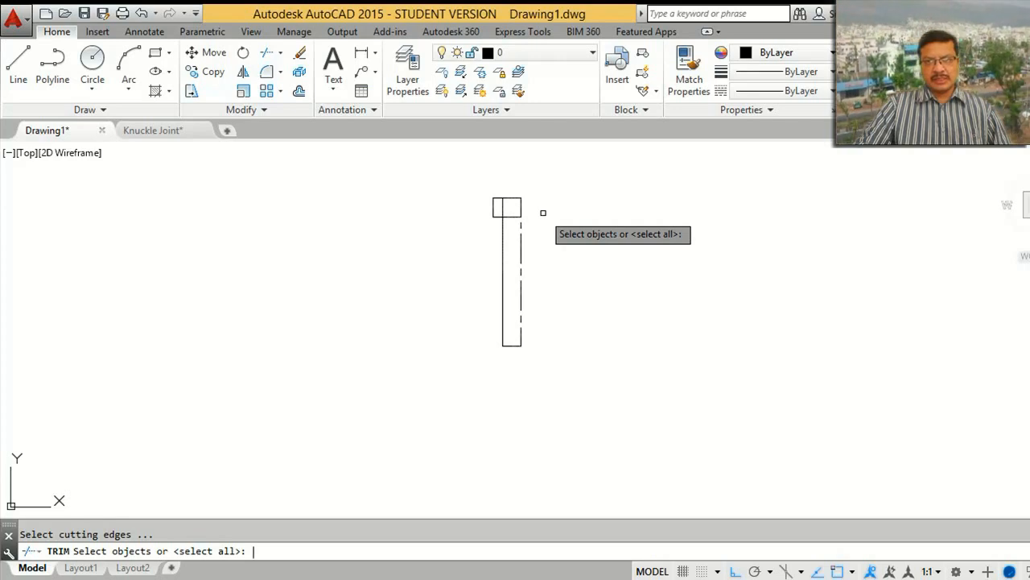
key("Return")
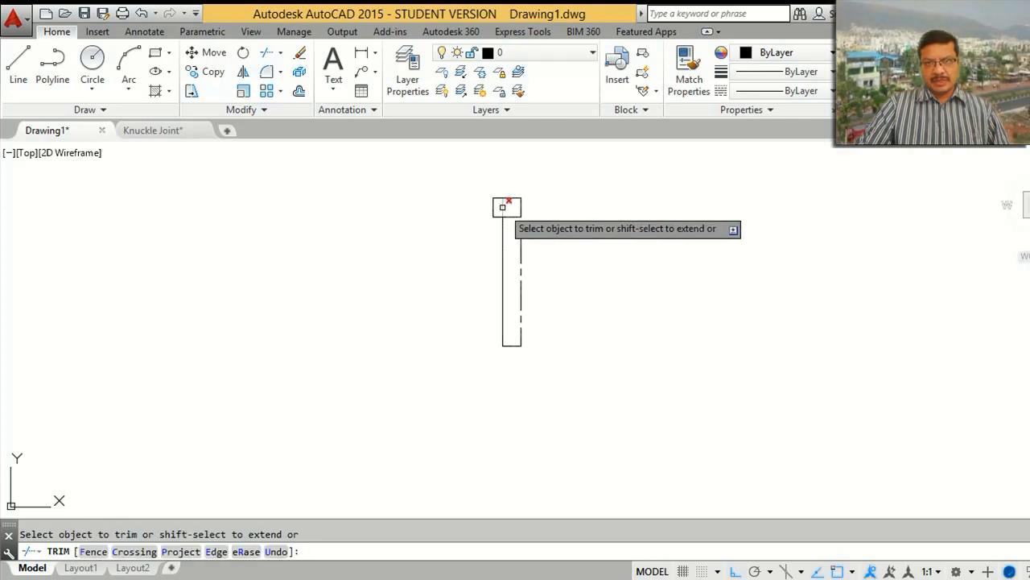
left_click(503, 207)
key("Return")
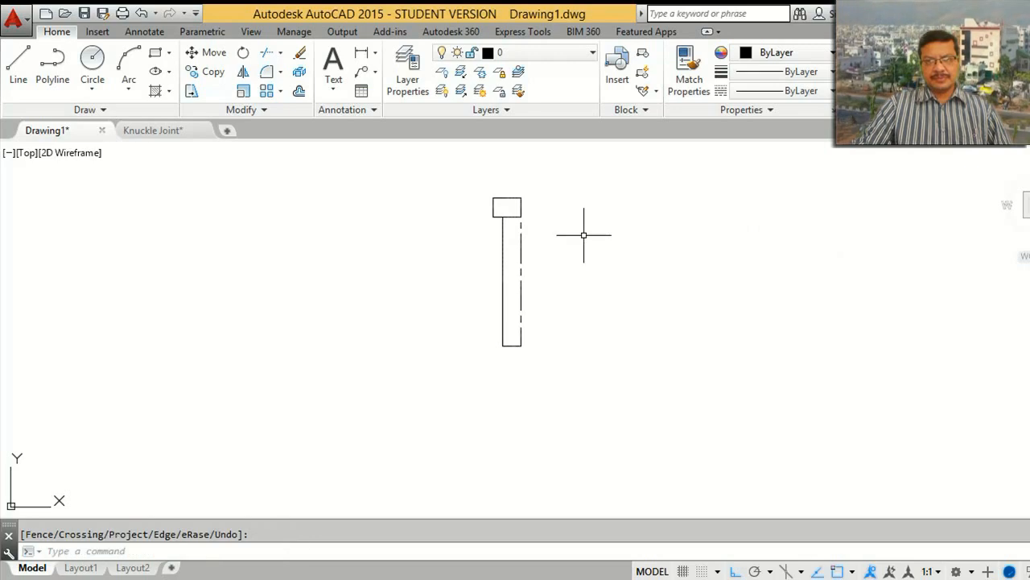
Step: Mirror the half pin outline to the right about the vertical centre line, keeping the source objects
left_click(242, 75)
left_click(509, 368)
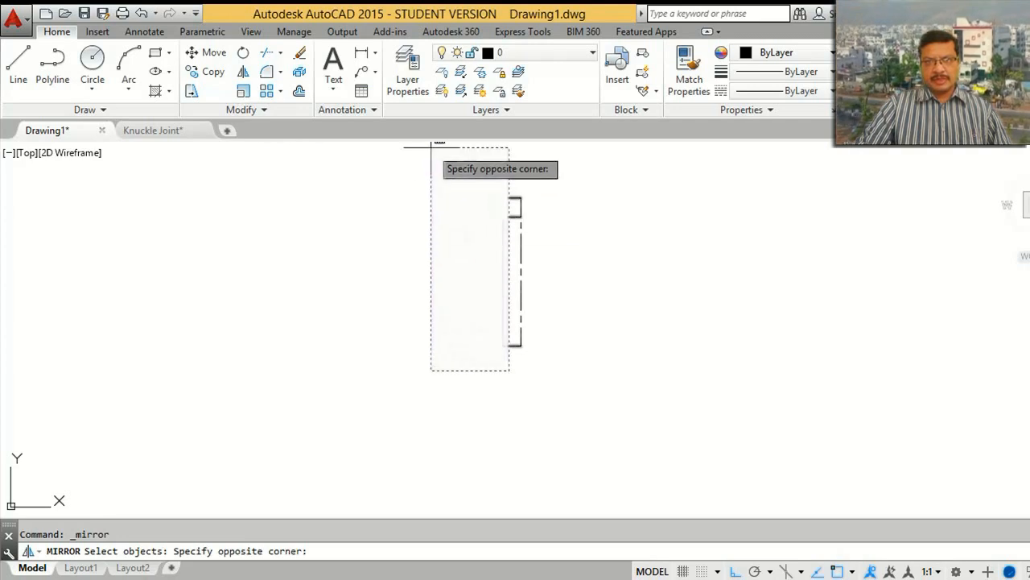
left_click(430, 143)
key("Return")
left_click(521, 226)
left_click(579, 303)
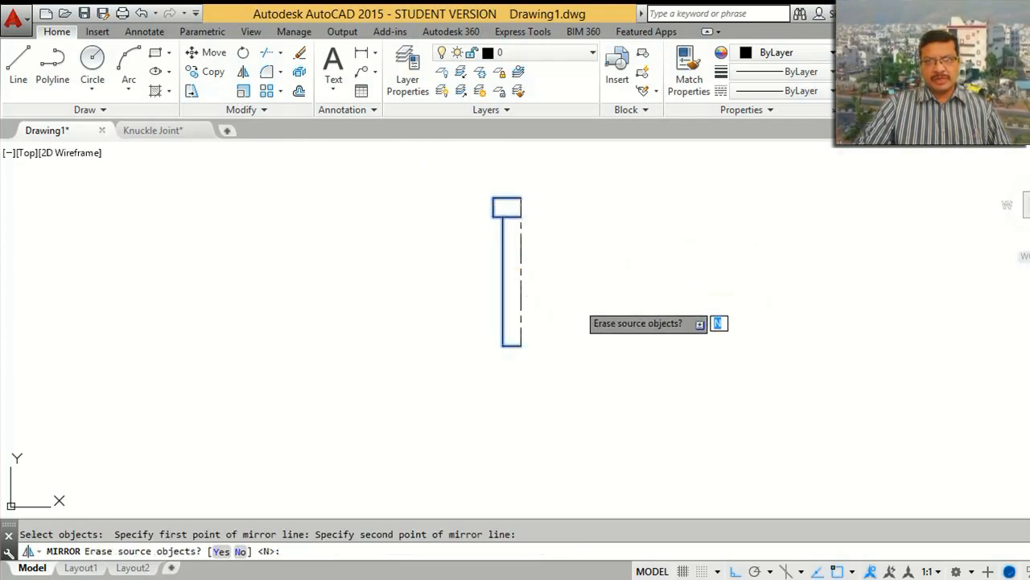
key("Return")
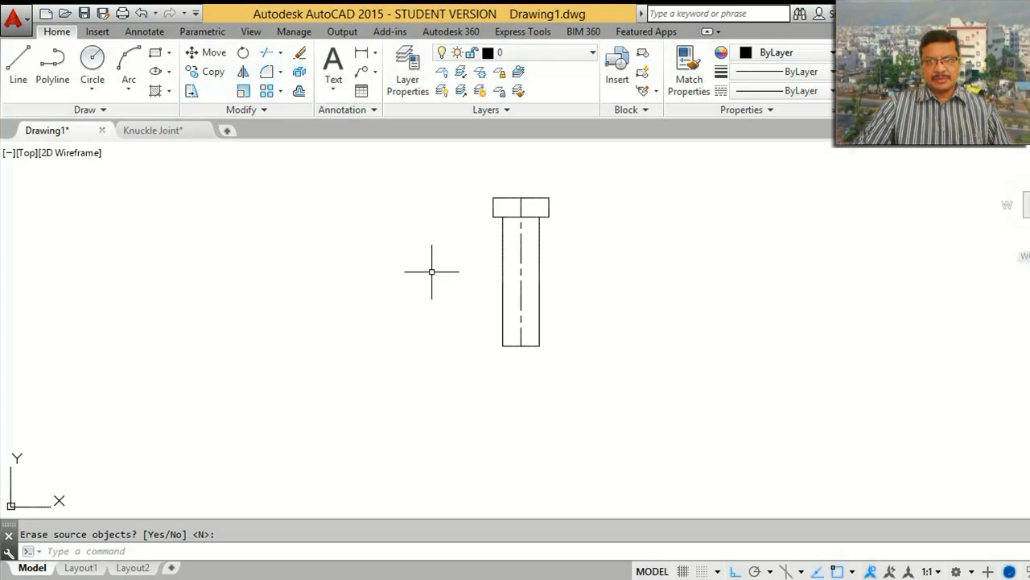
left_click(522, 206)
key("Escape")
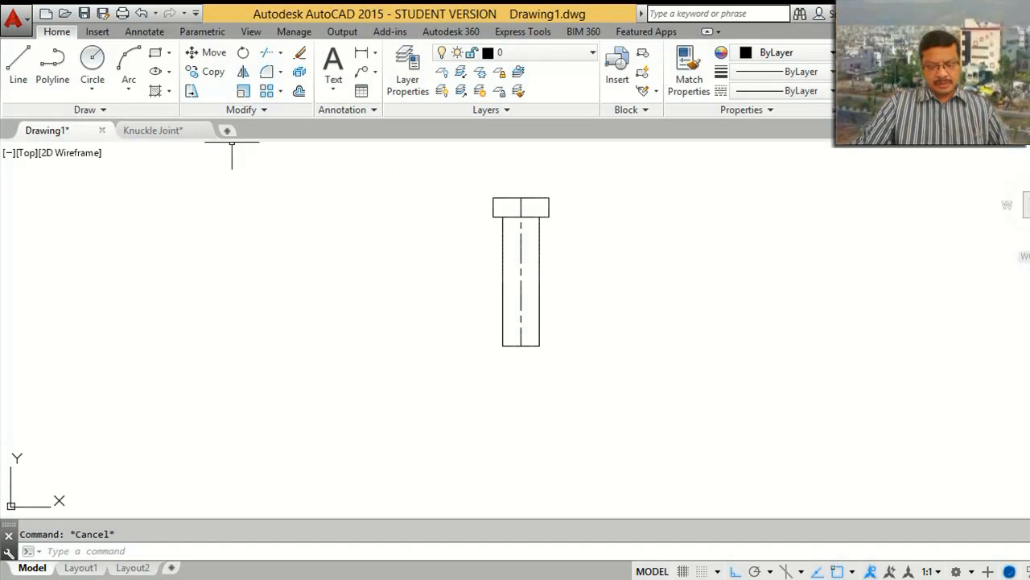
Step: In Knuckle Joint, measure the vertical distance from the pin head's top to the fork arc's centre with a temporary linear dimension, and delete it
left_click(153, 130)
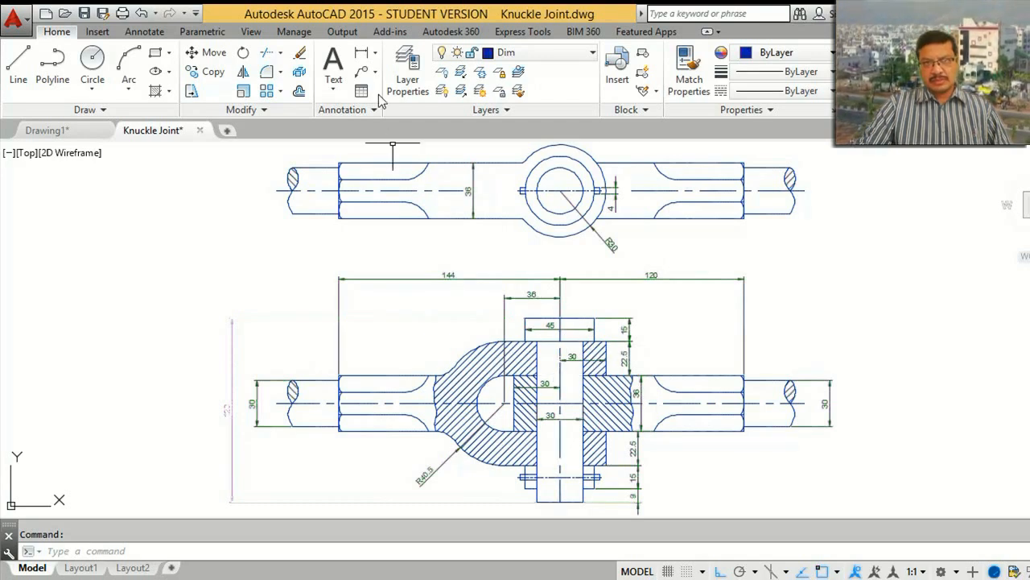
left_click(361, 52)
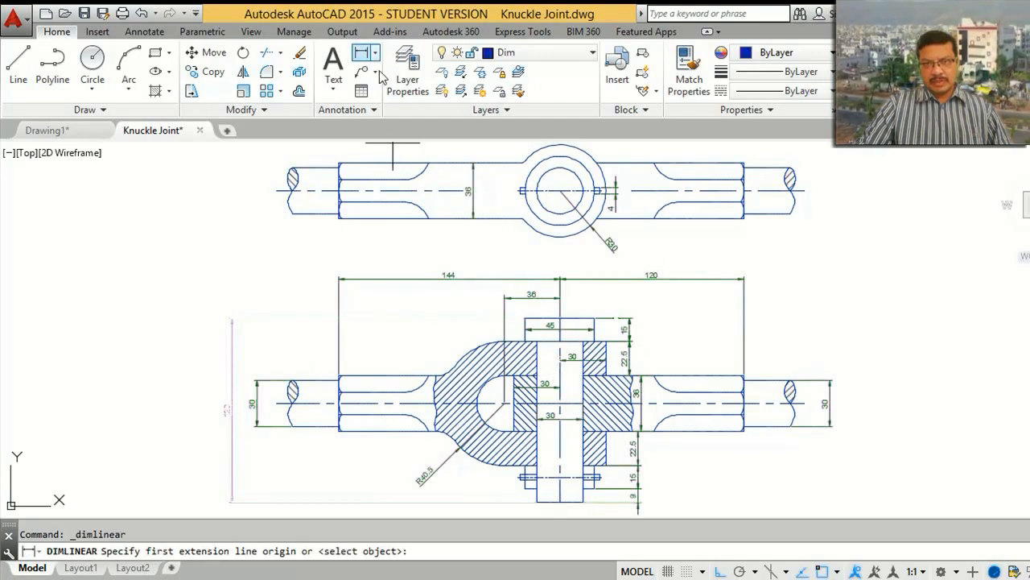
left_click(562, 318)
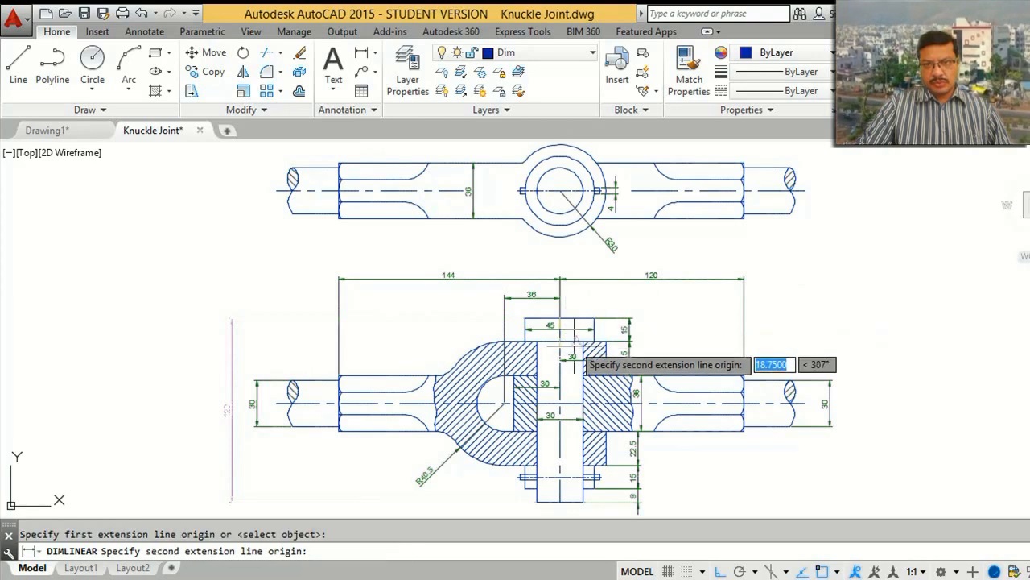
left_click(504, 403)
left_click(708, 338)
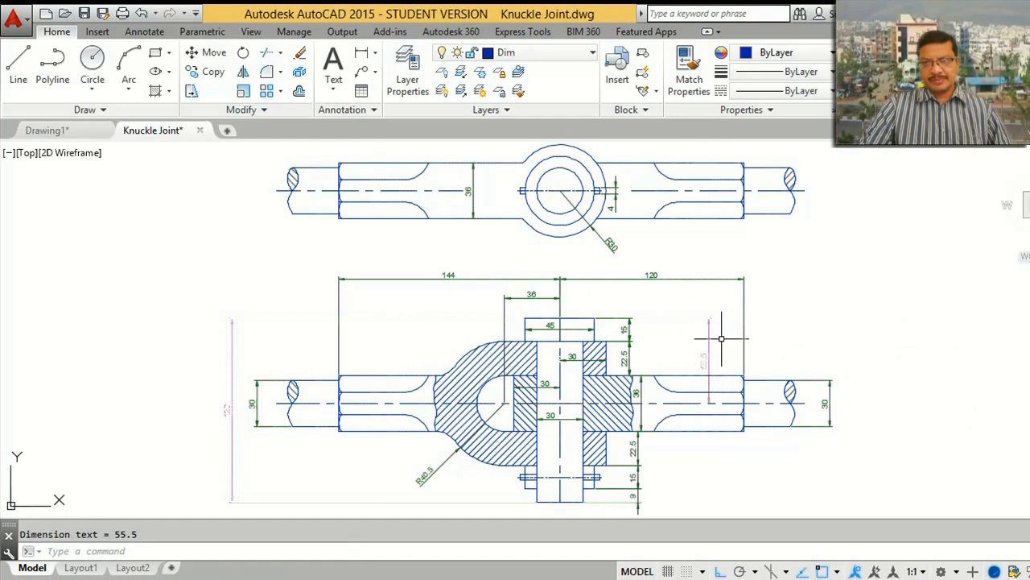
scroll(700, 384, "down", 2)
scroll(742, 401, "up", 5)
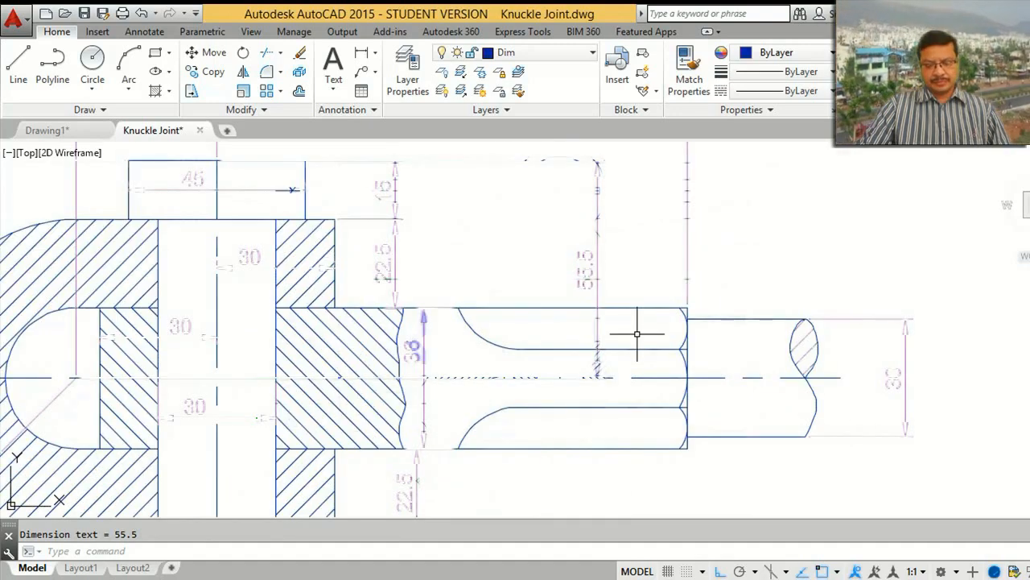
type("z")
key("Return")
type("e")
key("Return")
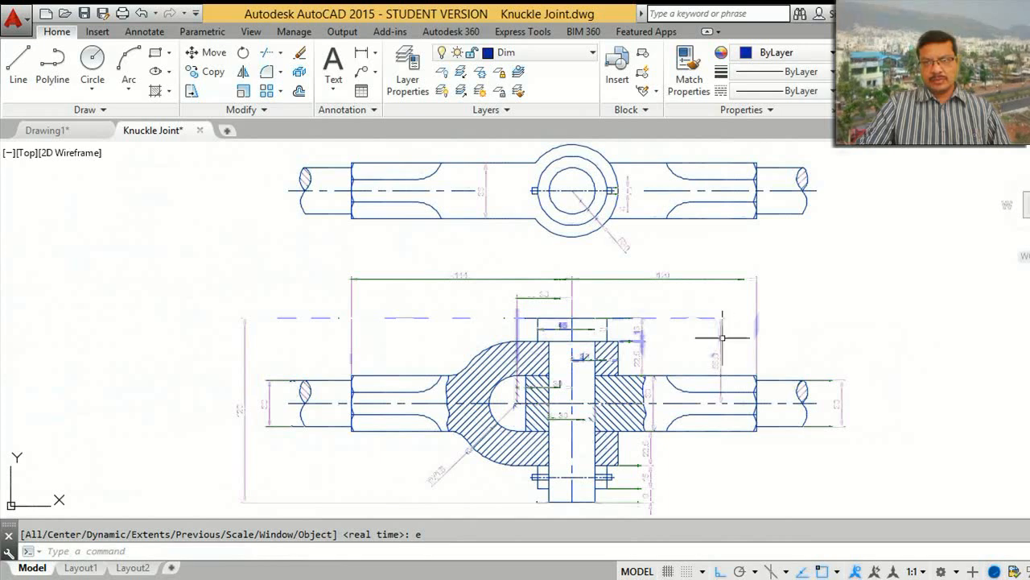
left_click(715, 330)
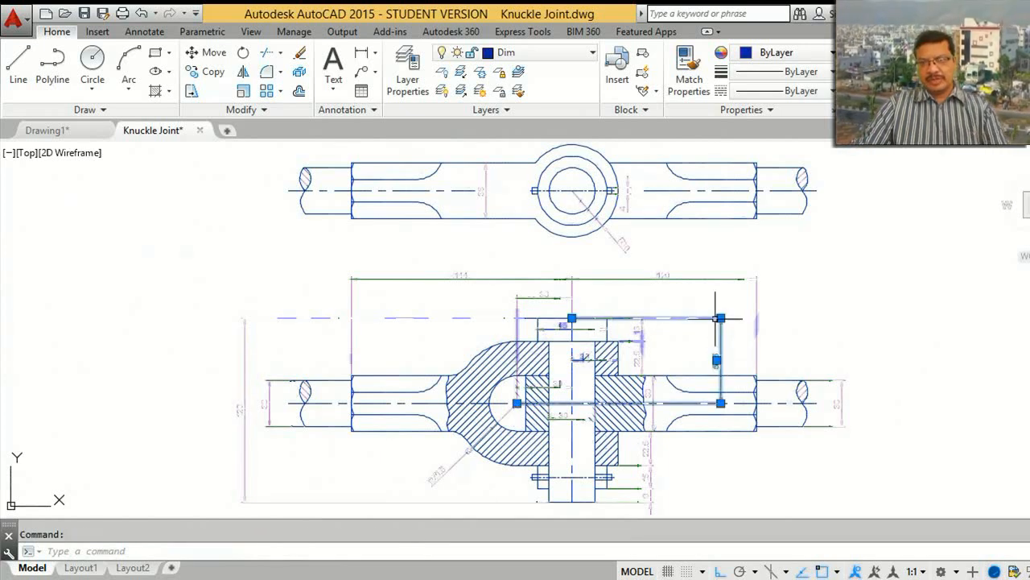
key("Delete")
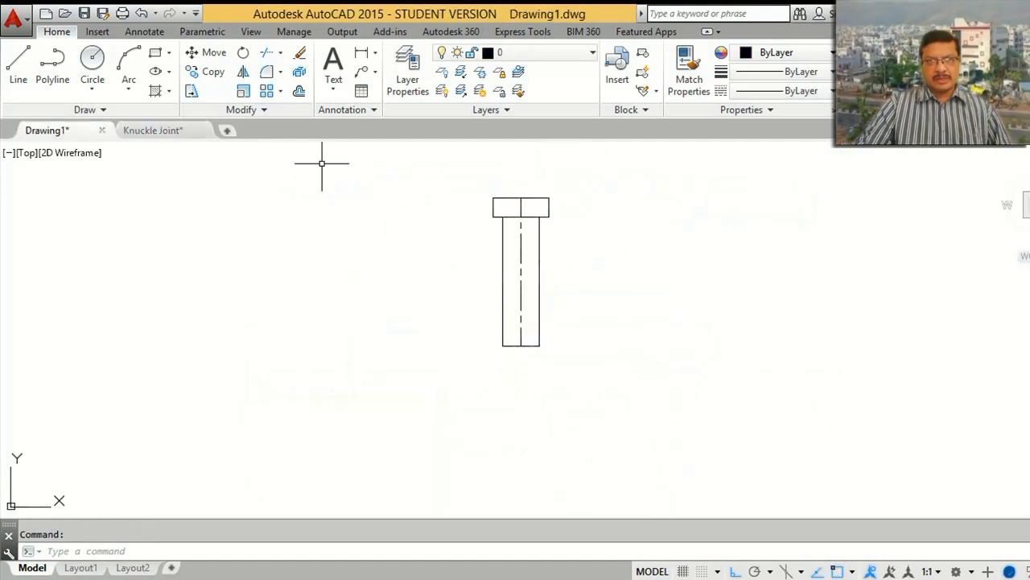
left_click(92, 61)
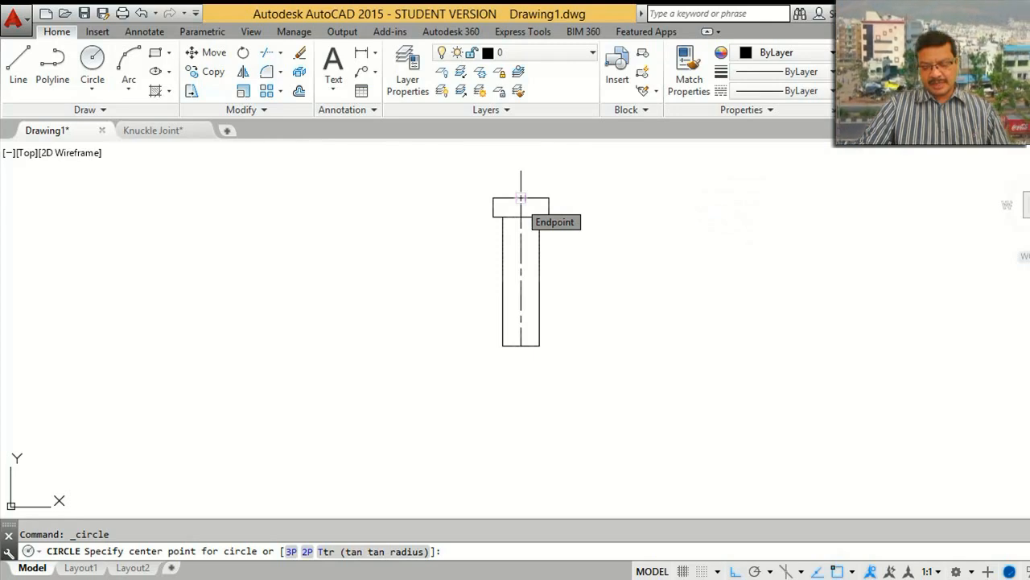
type("t")
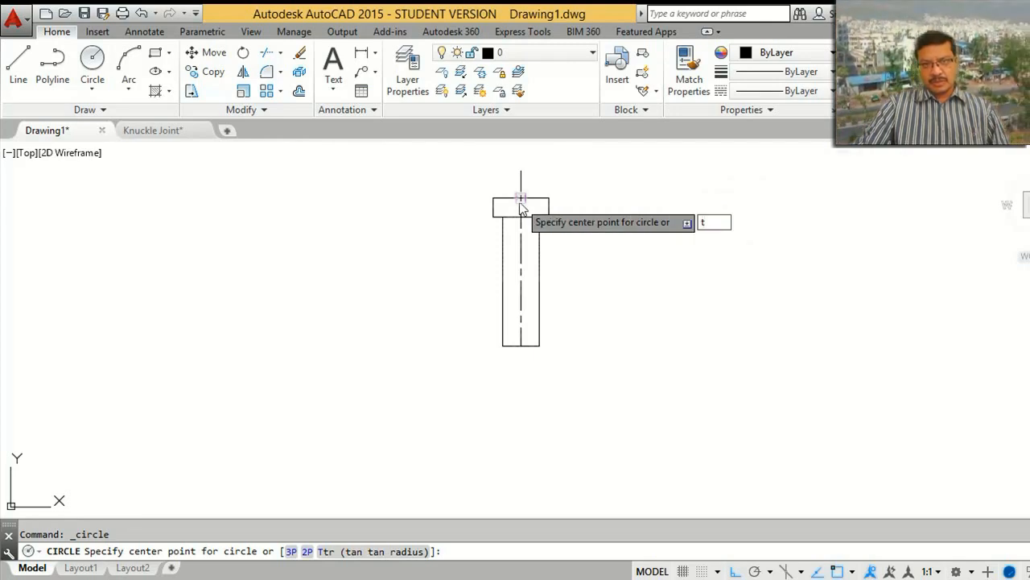
key("Escape")
Step: In Drawing1, draw a 40.5 mm radius circle centred by tracking 55.5 mm below the pin head's top centre and 36 mm to the left
left_click(95, 63)
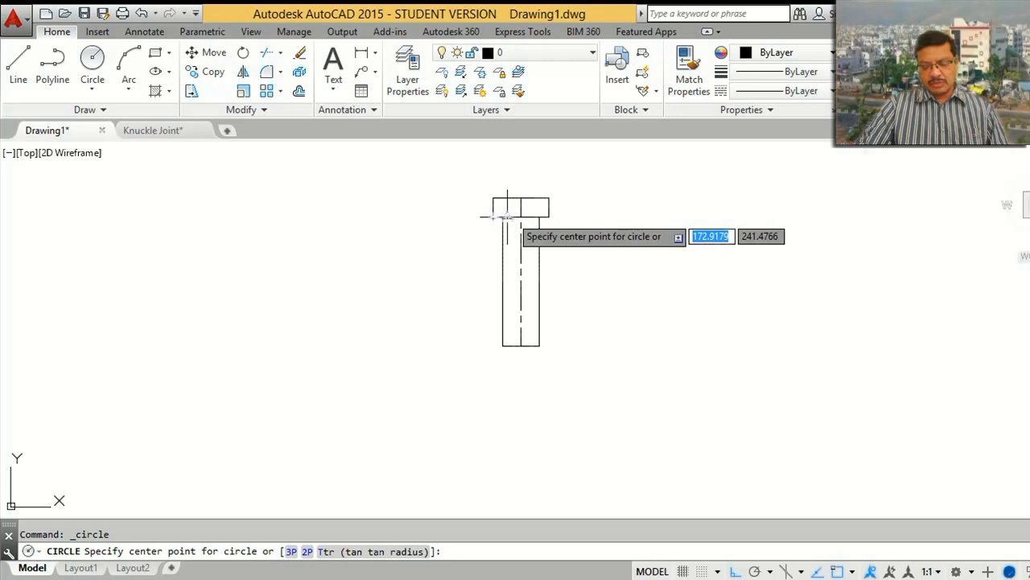
type("tk")
key("Return")
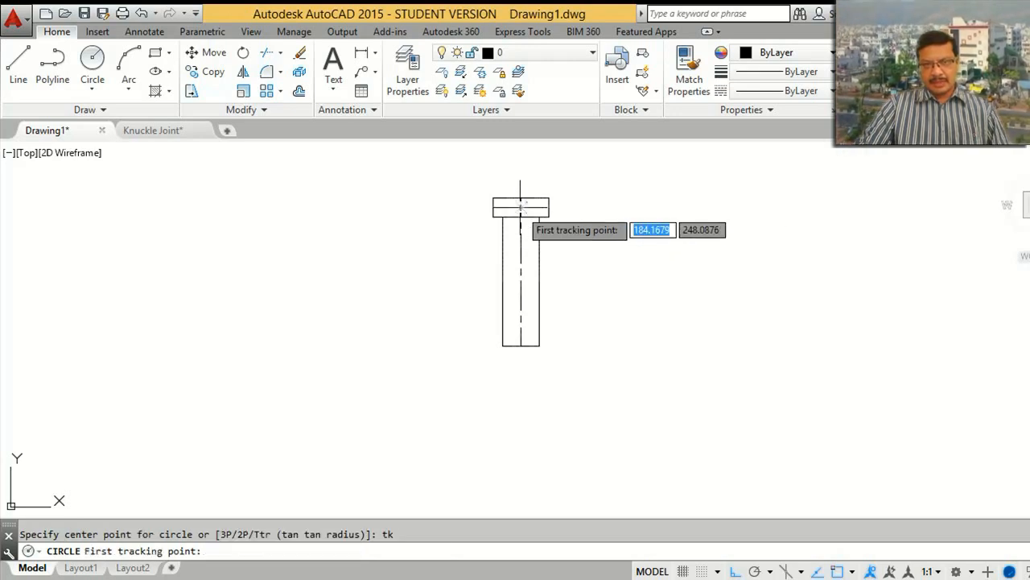
left_click(520, 215)
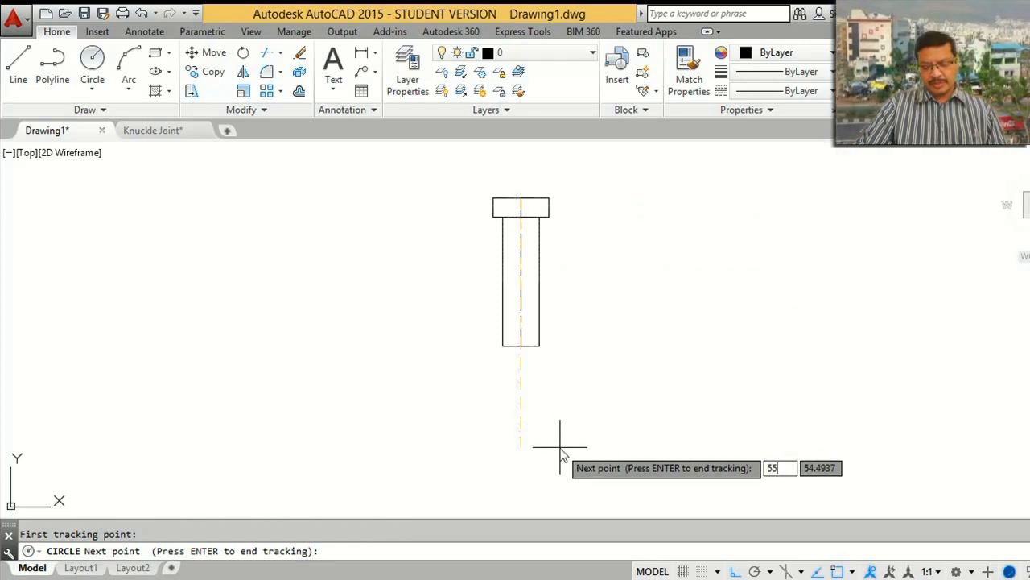
key("Return")
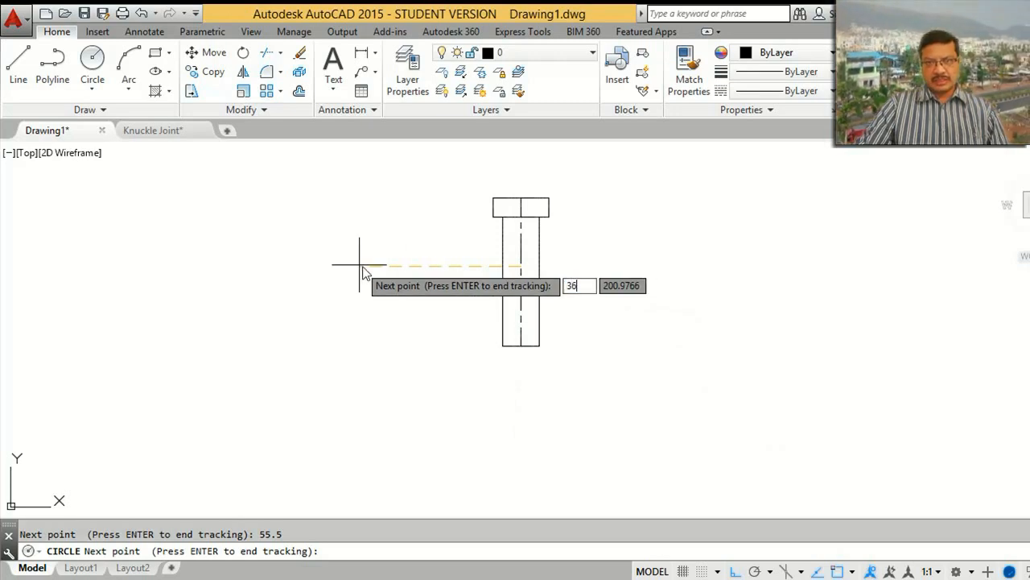
type("36")
key("Return")
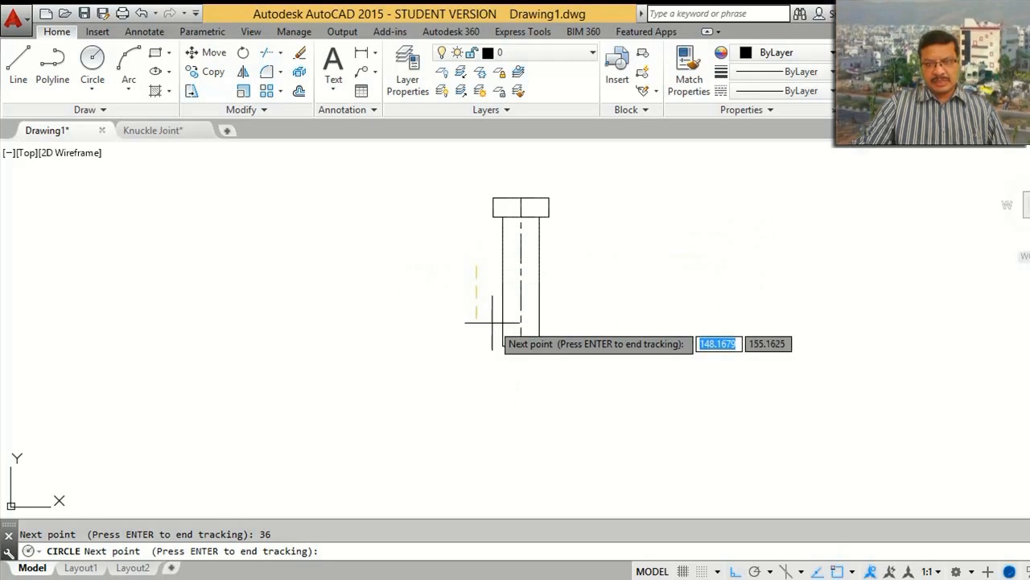
key("Return")
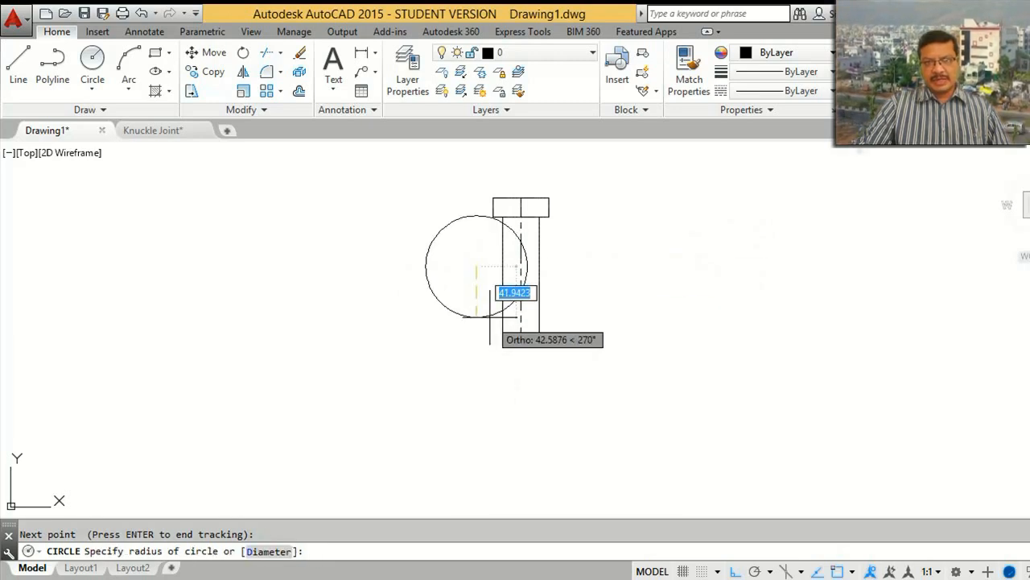
left_click(477, 218)
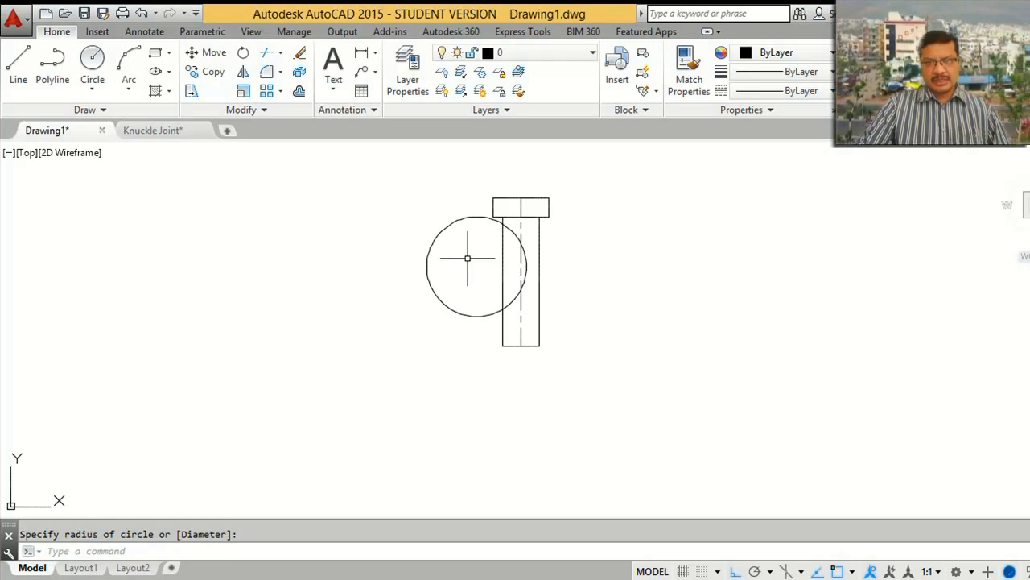
Step: Draw a concentric circle of 18 mm radius inside the fork's outer circle
type("c")
key("Return")
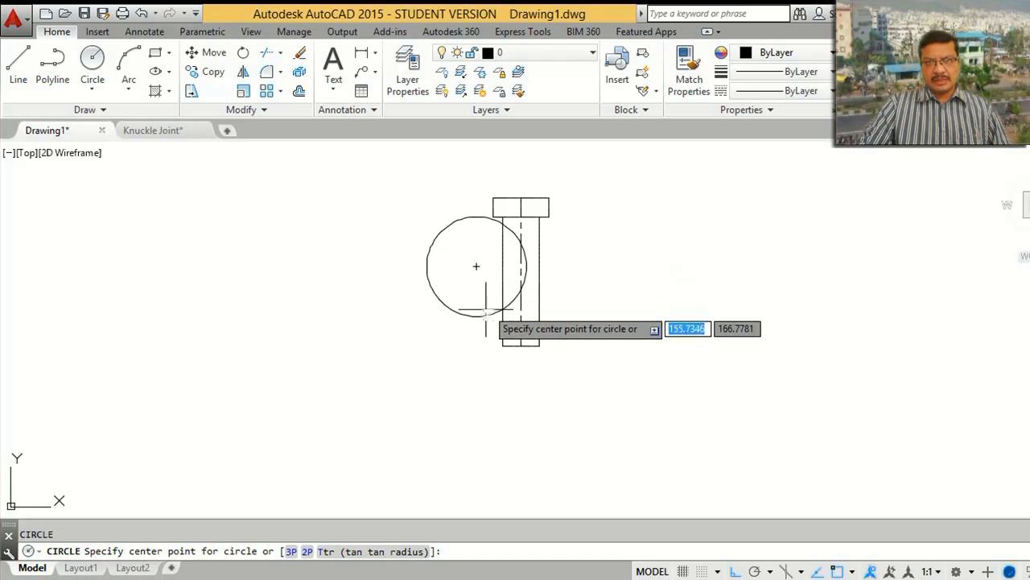
left_click(477, 266)
type("18")
key("Return")
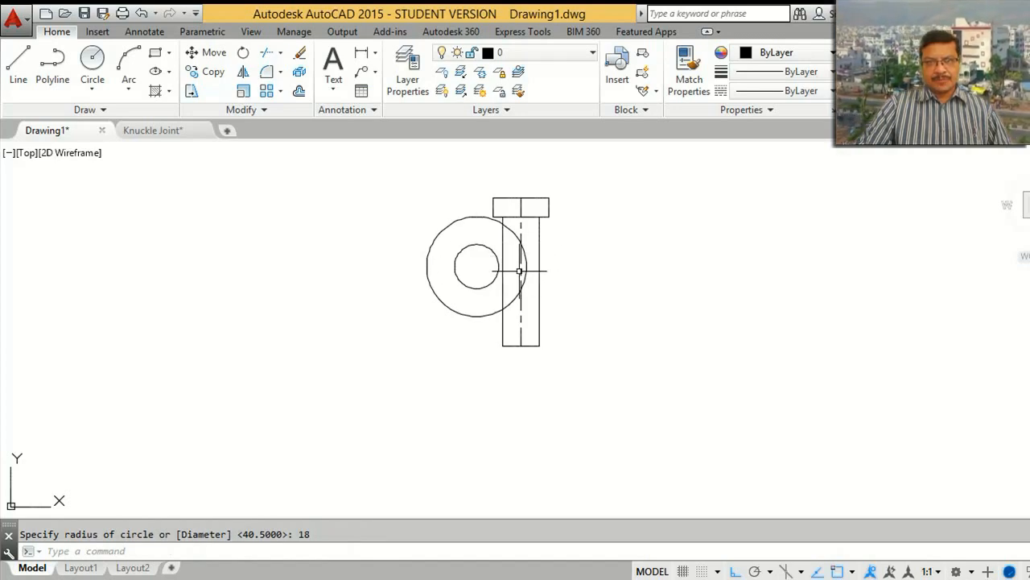
Step: Draw horizontal lines from the top quadrants of the outer and inner circles to the left edge of the pin
key("Return")
left_click(477, 216)
left_click(491, 216)
key("Return")
key("Return")
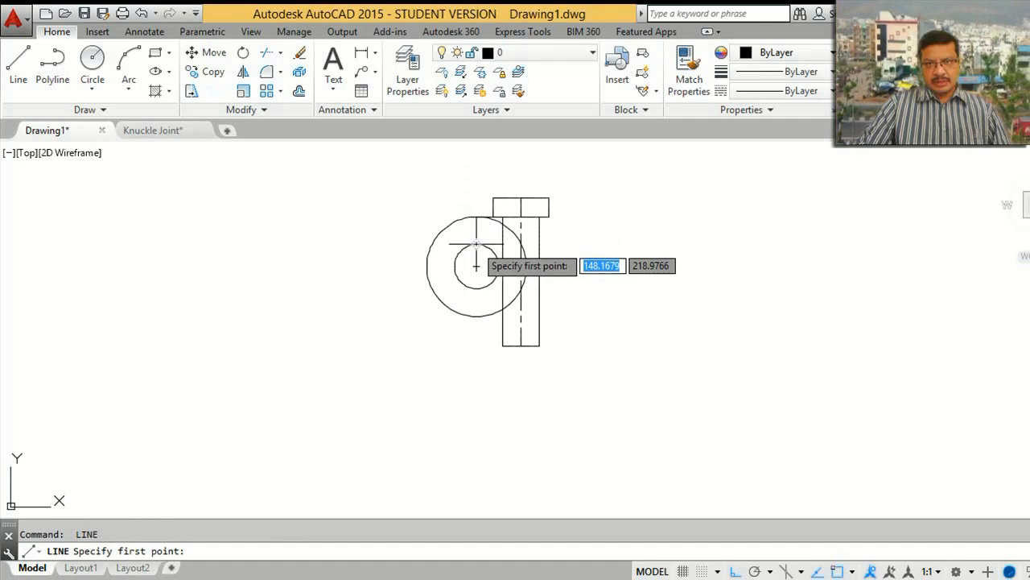
left_click(477, 244)
left_click(500, 245)
key("Return")
key("Return")
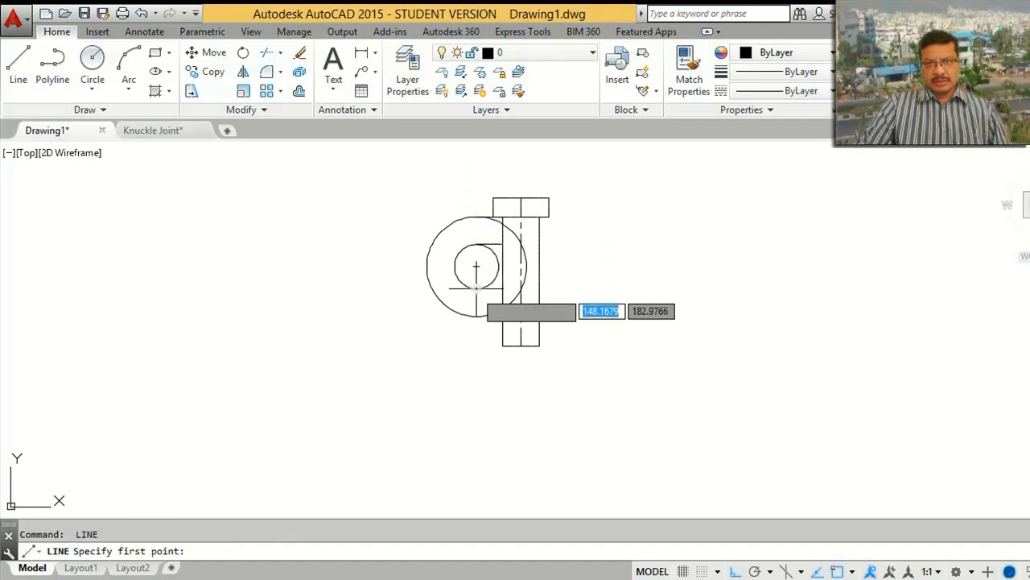
Step: Draw horizontal lines from the bottom quadrants of the inner and outer circles to the pin's left edge
left_click(477, 288)
type("u")
key("Return")
key("Return")
key("Return")
left_click(476, 288)
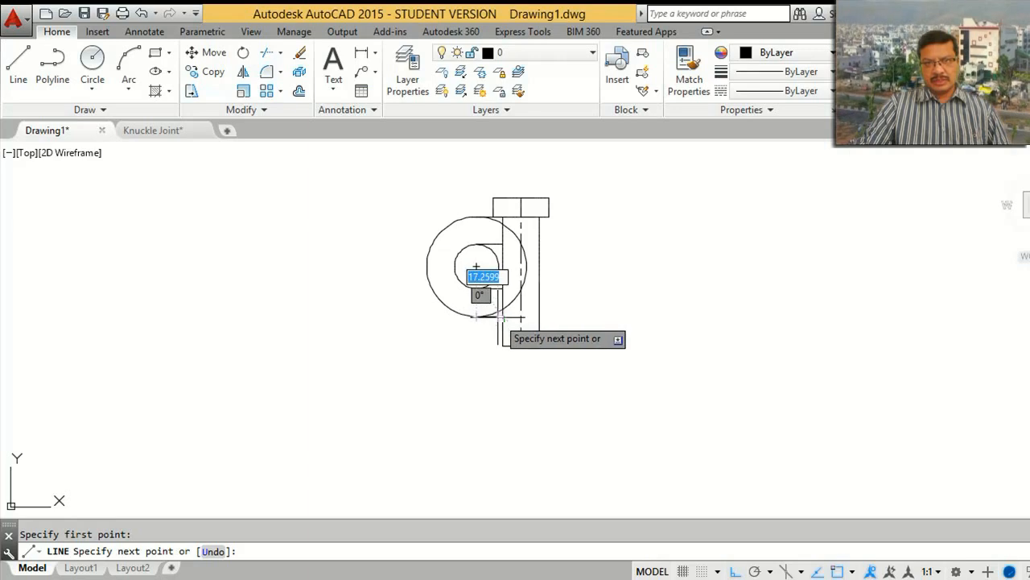
key("Return")
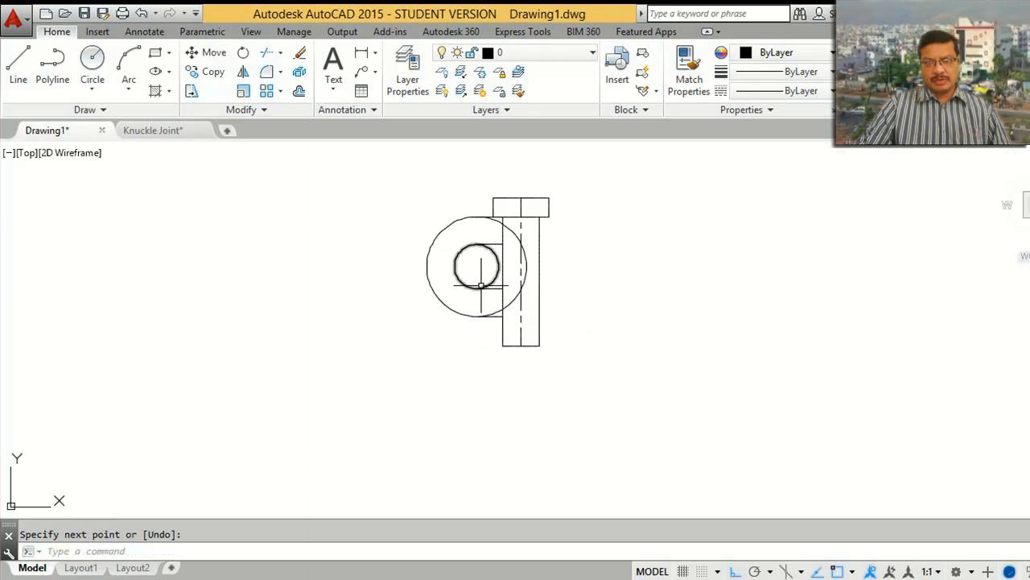
Step: Check that every object snap mode is enabled in the drafting settings, and cancel the started line
key("Return")
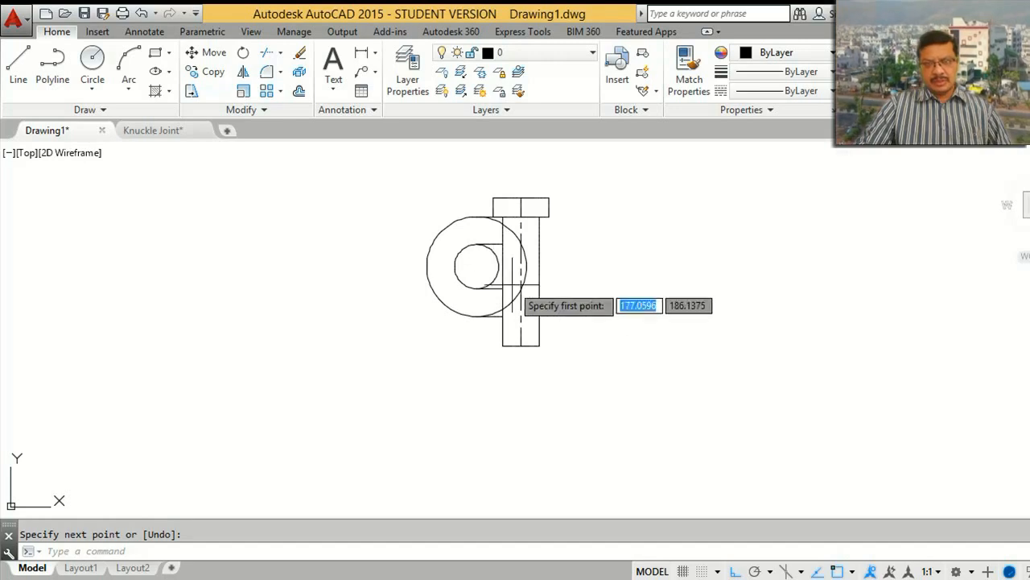
right_click(563, 346, "shift")
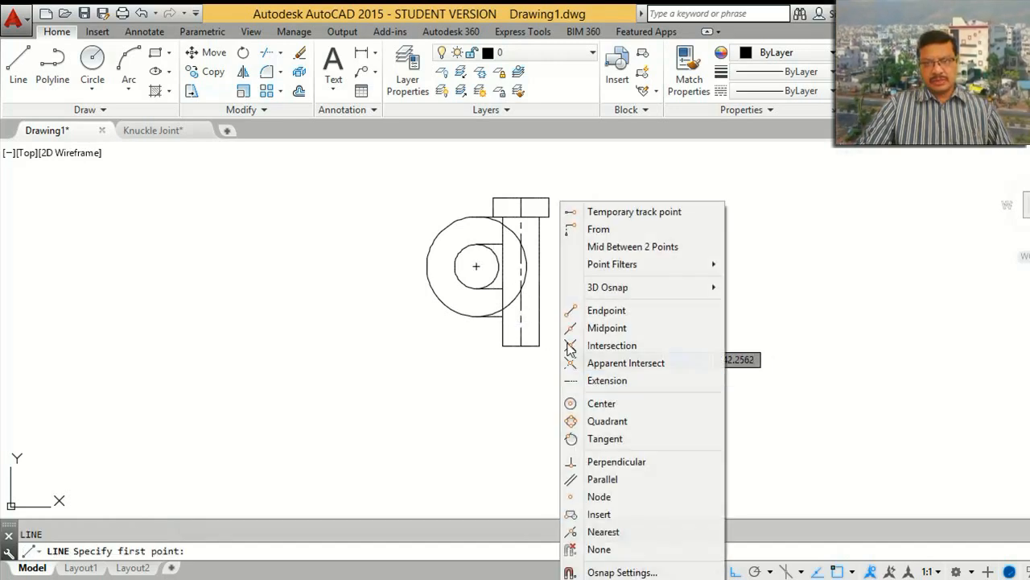
left_click(611, 572)
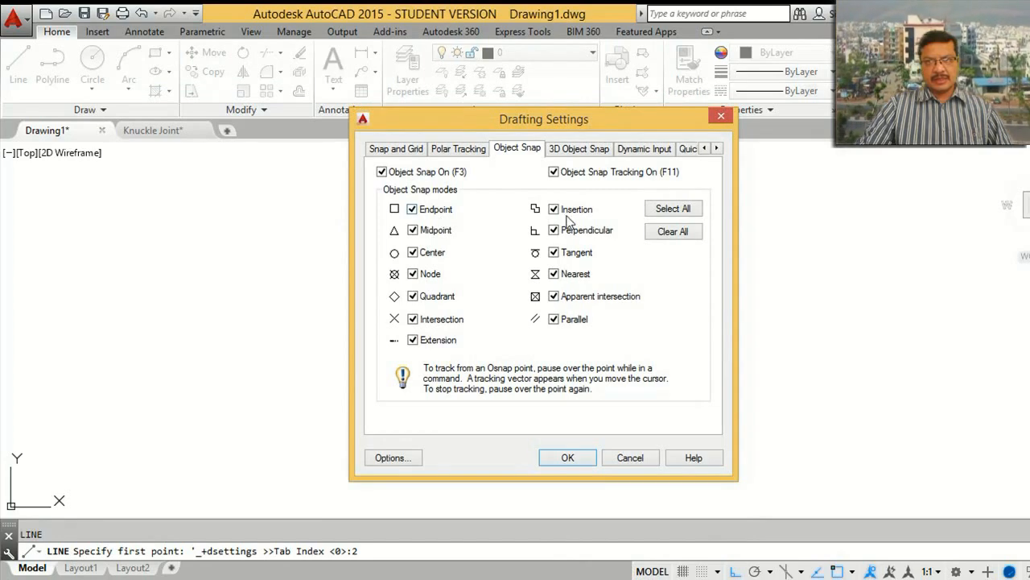
left_click(567, 458)
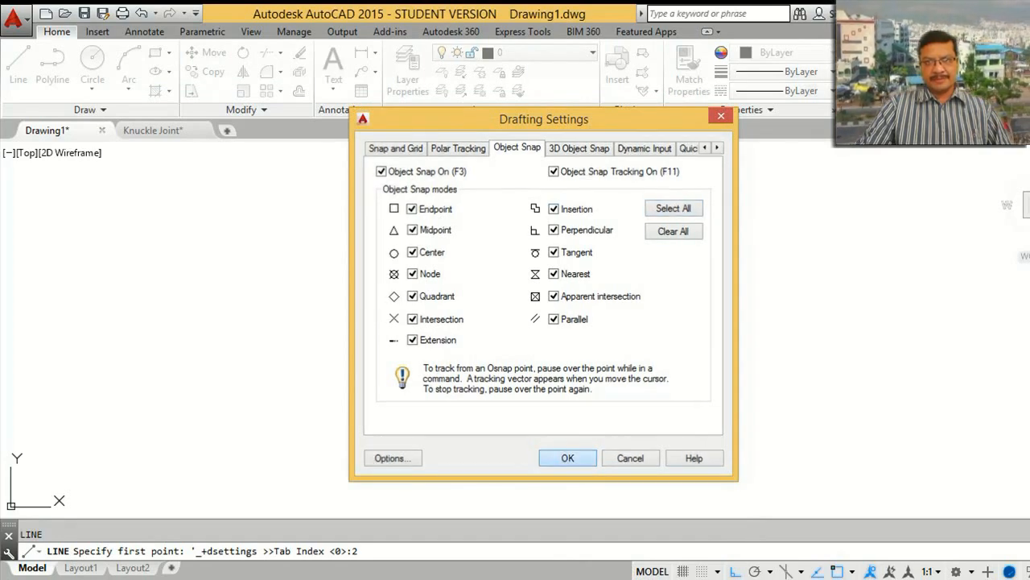
key("Escape")
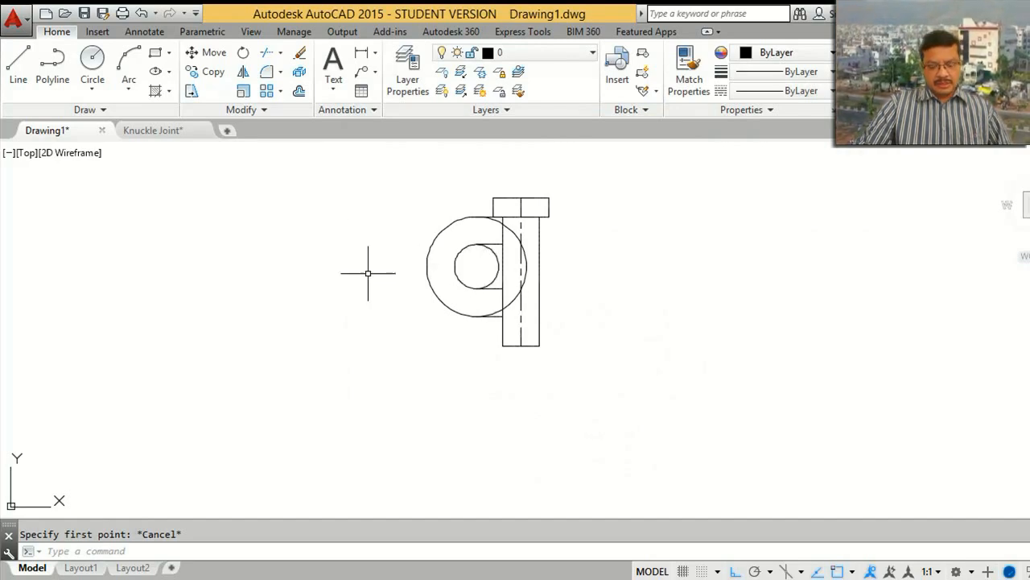
Step: Draw a horizontal line to the pin's axis, starting 144 mm left of it and 55.5 mm below the pin head's top
key("ctrl+Tab")
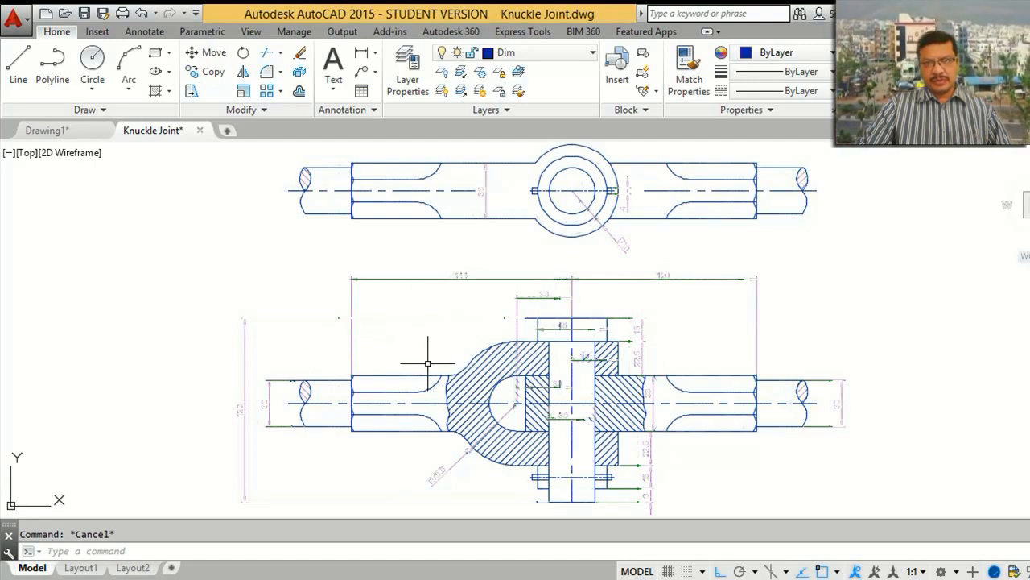
key("ctrl+Tab")
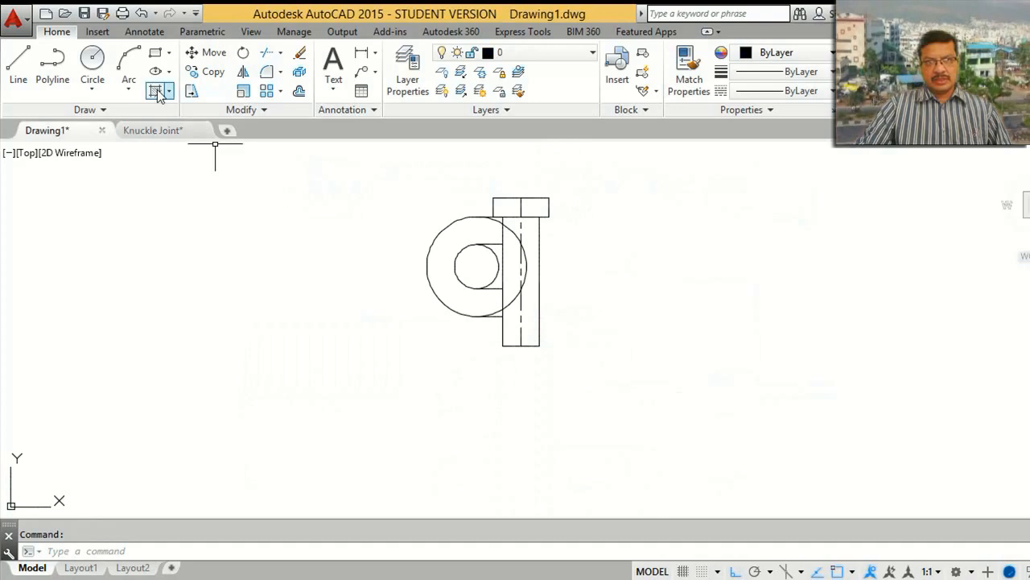
left_click(17, 64)
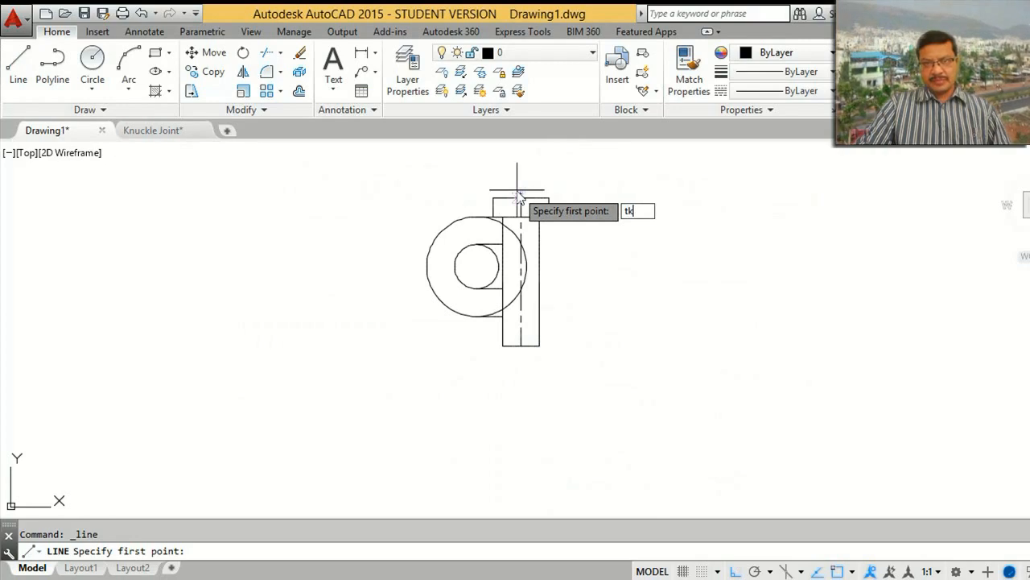
type("tk")
key("Return")
left_click(476, 266)
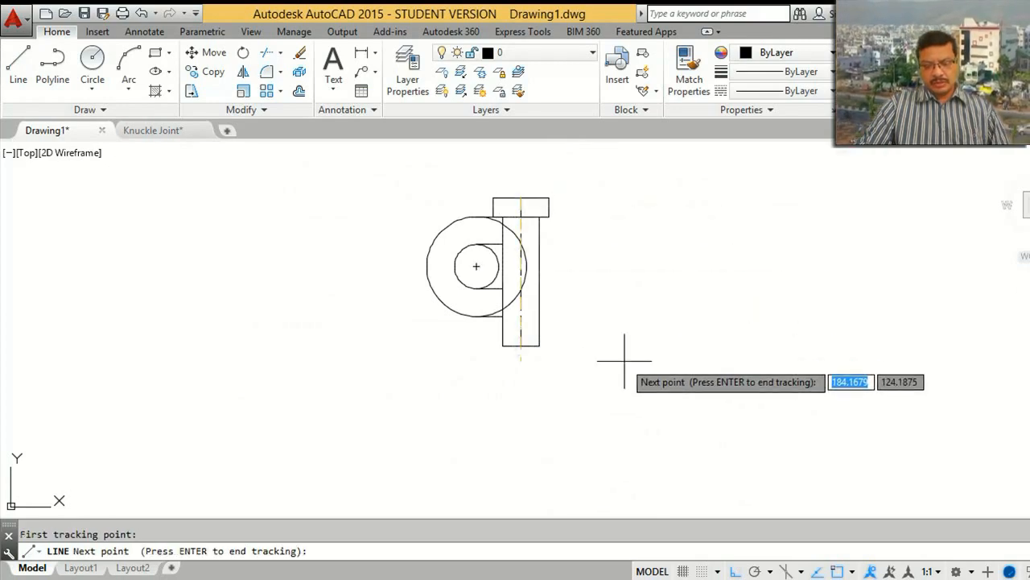
type("55.5")
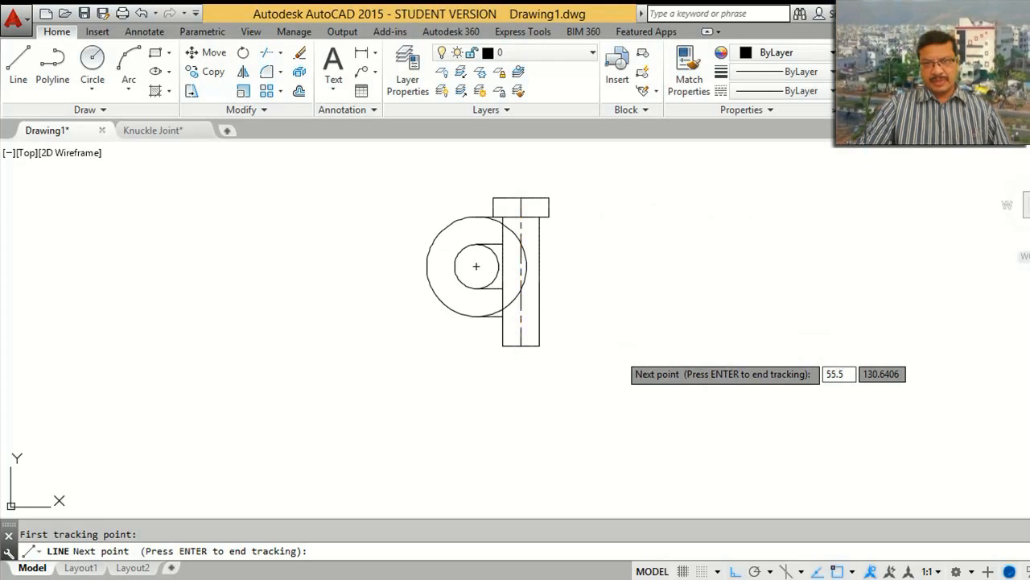
key("Return")
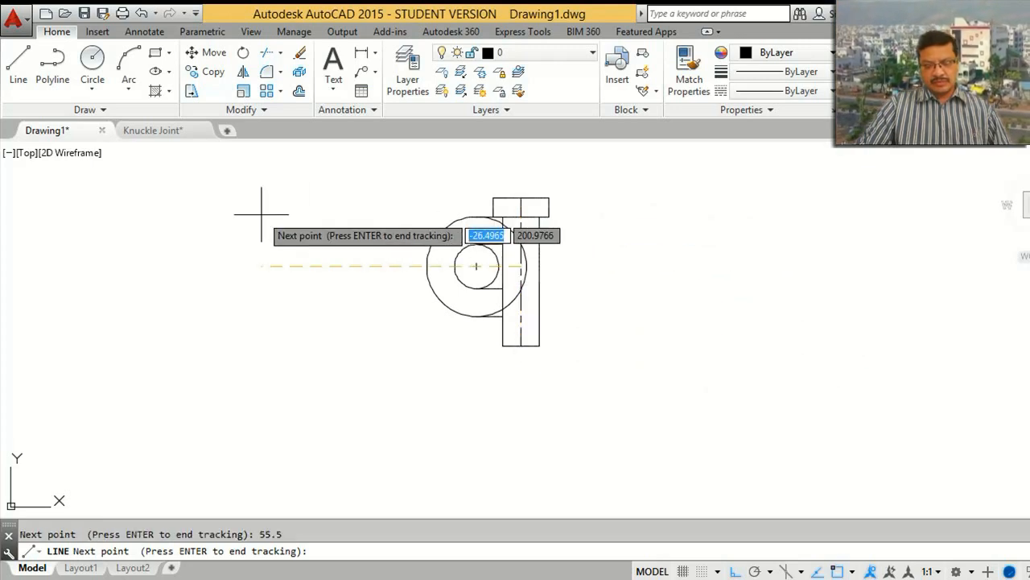
key("Return")
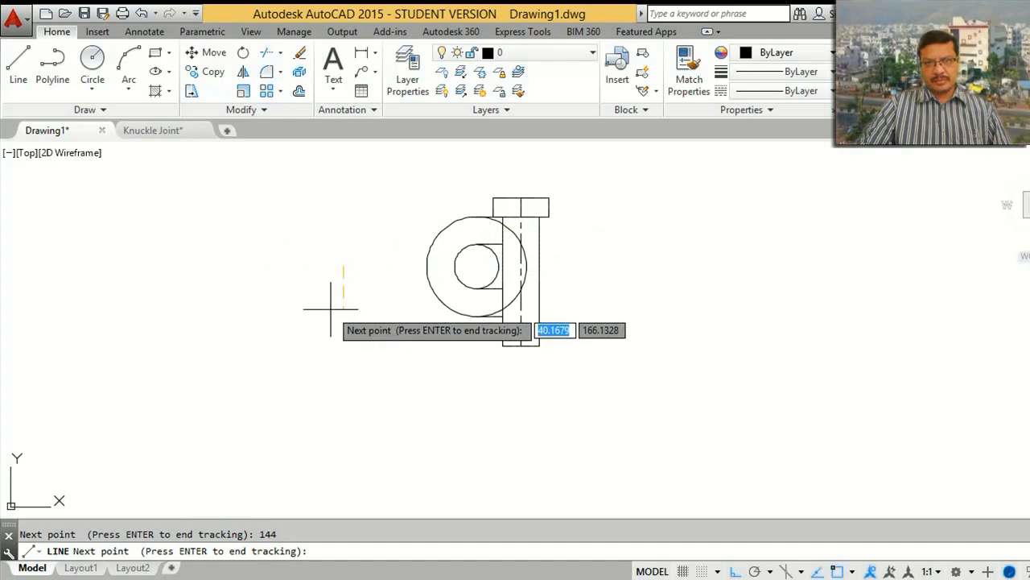
key("Return")
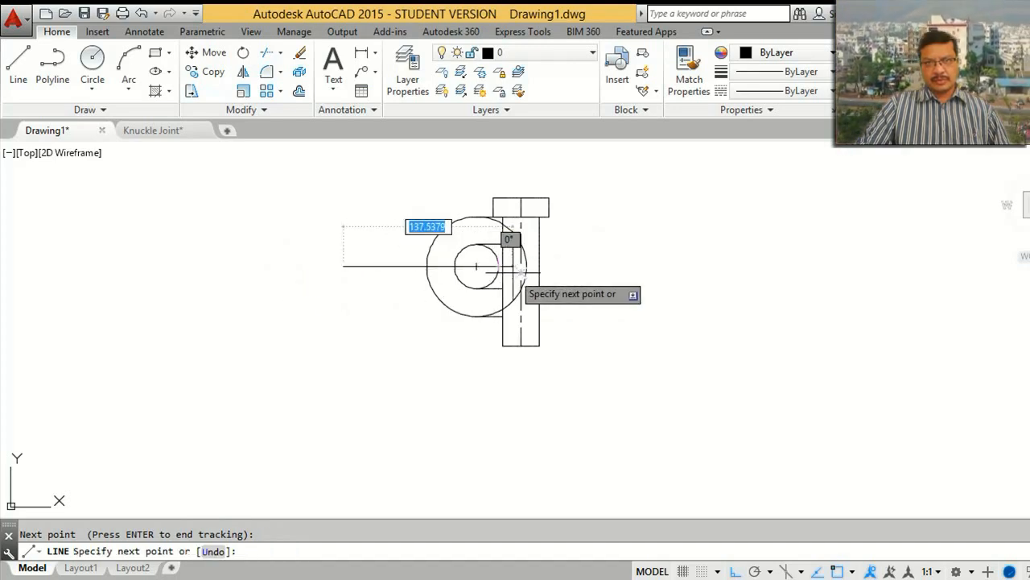
key("Return")
Step: Change the linetype of the new horizontal axis line to a dash-dot centre line
left_click(383, 281)
left_click(364, 242)
left_click(785, 91)
left_click(771, 153)
key("Escape")
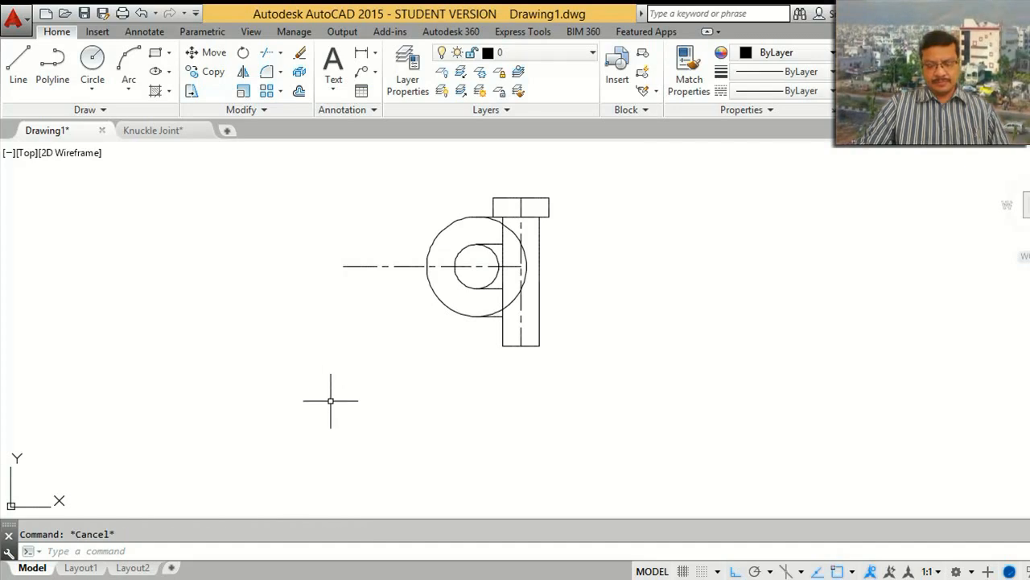
Step: Draw the rod's upper half from the centre line's left end, 18 mm up and horizontally into the fork's outer circle
type("l")
key("Return")
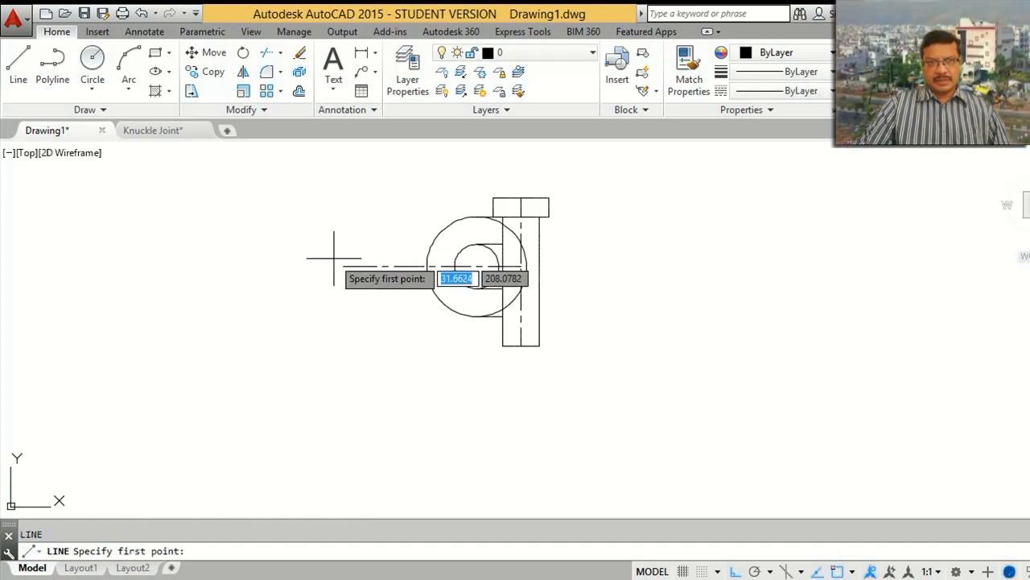
left_click(343, 265)
type("18")
key("Return")
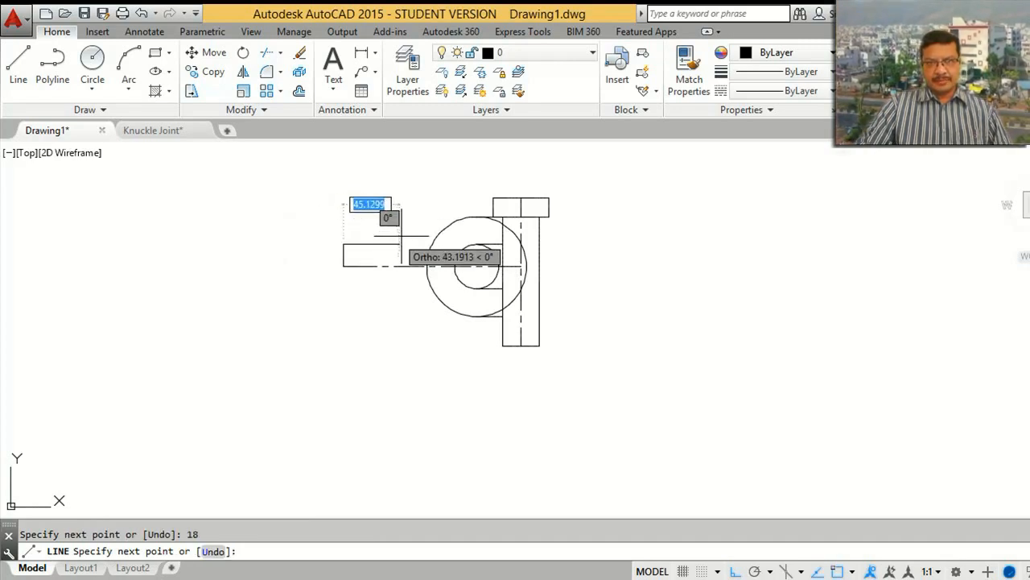
left_click(447, 243)
key("Return")
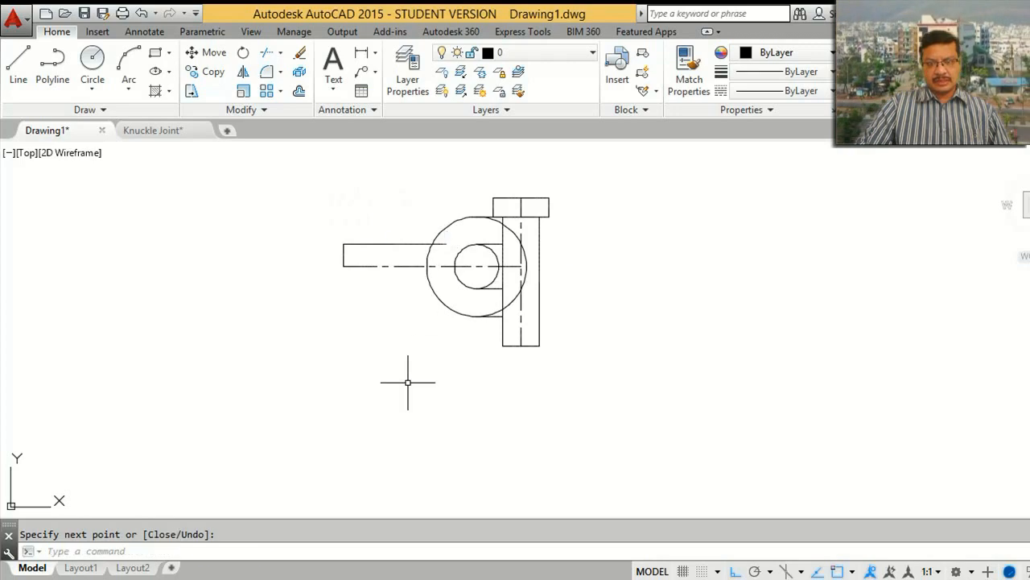
Step: Mirror the rod's upper half about the horizontal centre line, keeping the source lines
type("mi")
key("Return")
left_click(444, 259)
left_click(282, 190)
left_click(368, 266)
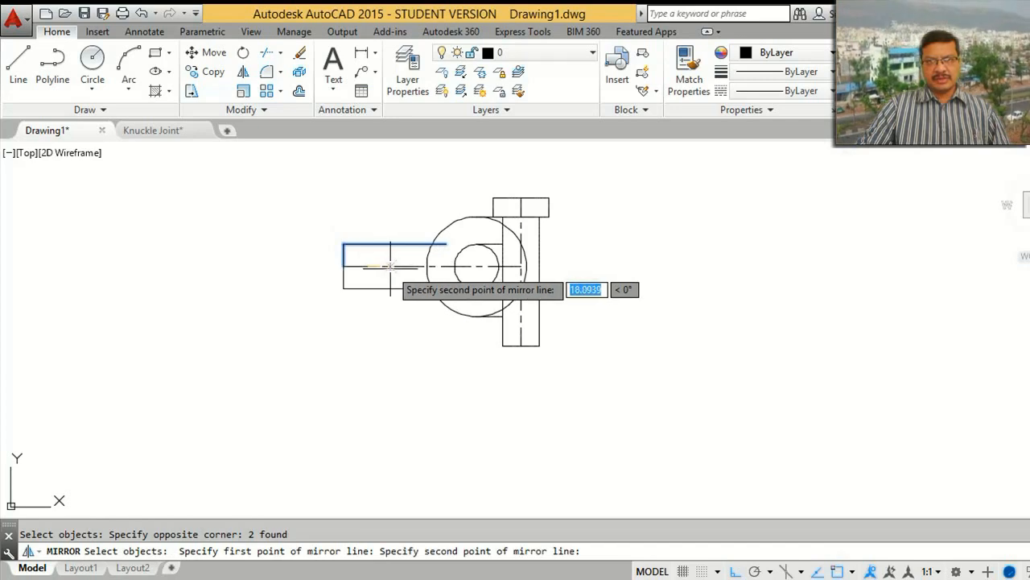
left_click(390, 282)
key("Return")
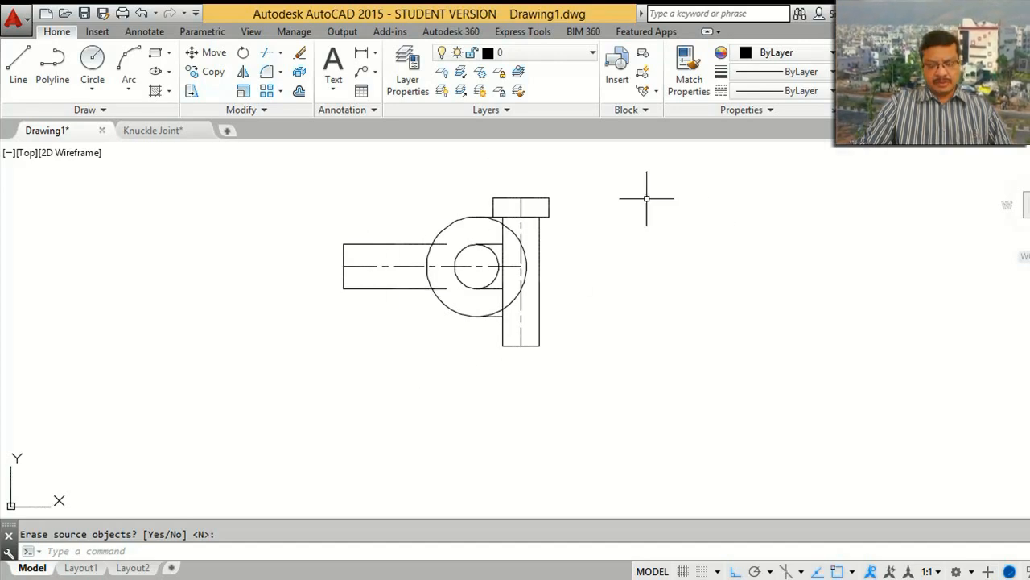
Step: Trim the rod edges at the fork's outer circle and remove the circle's arc between the two edges
type("z")
key("Return")
left_click(555, 318)
left_click(332, 182)
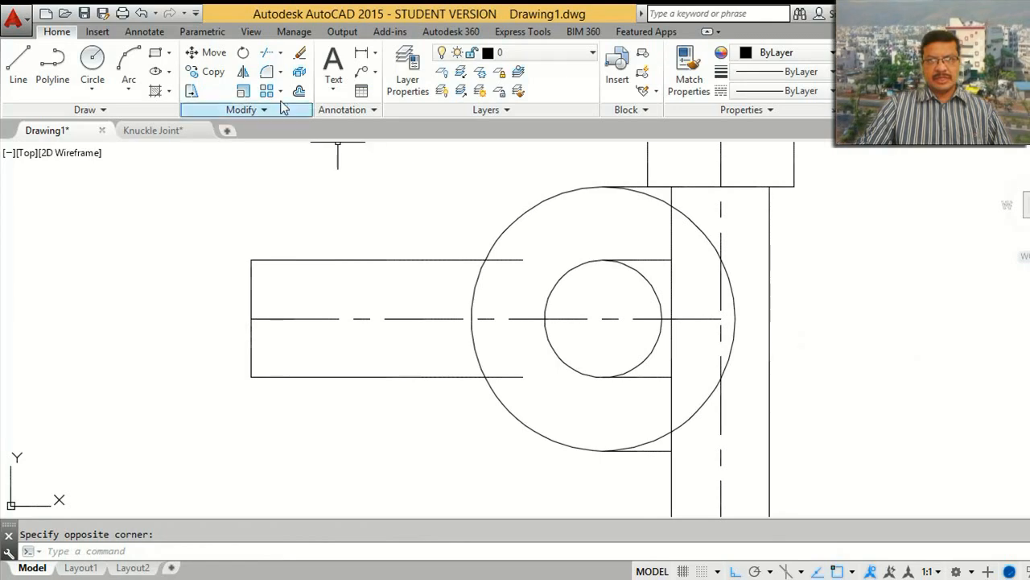
left_click(268, 53)
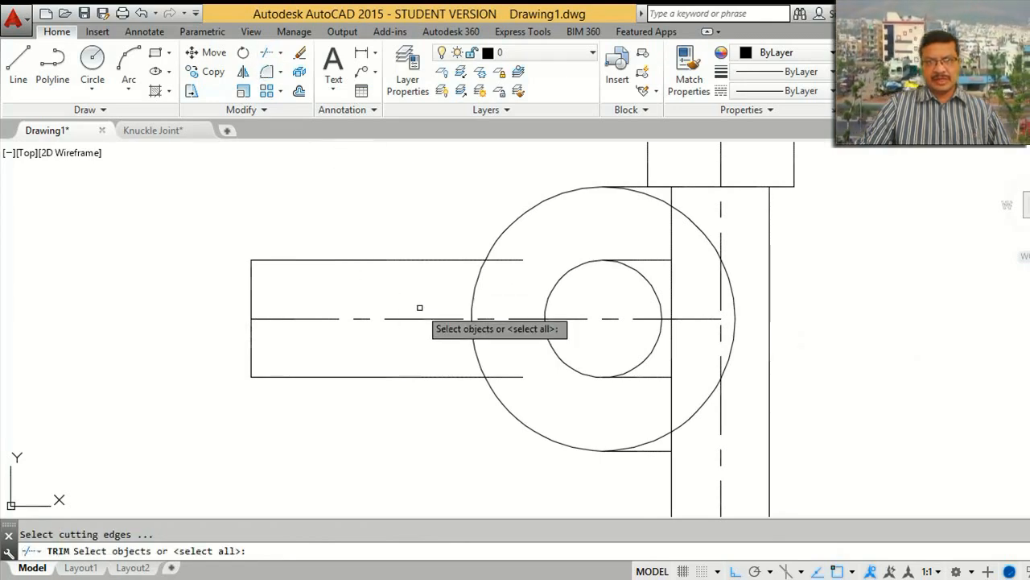
key("Return")
left_click(502, 259)
left_click(502, 376)
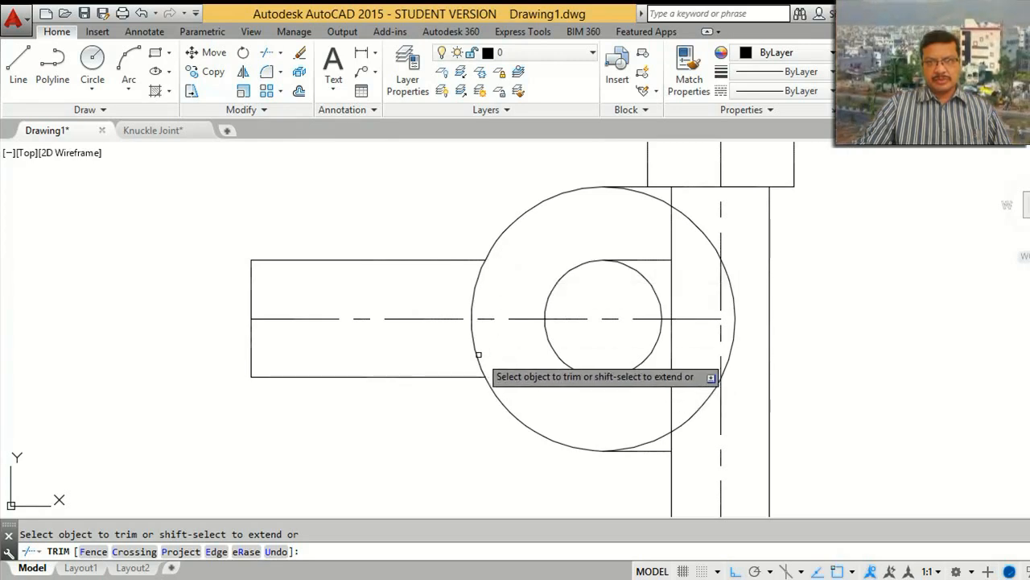
left_click(472, 293)
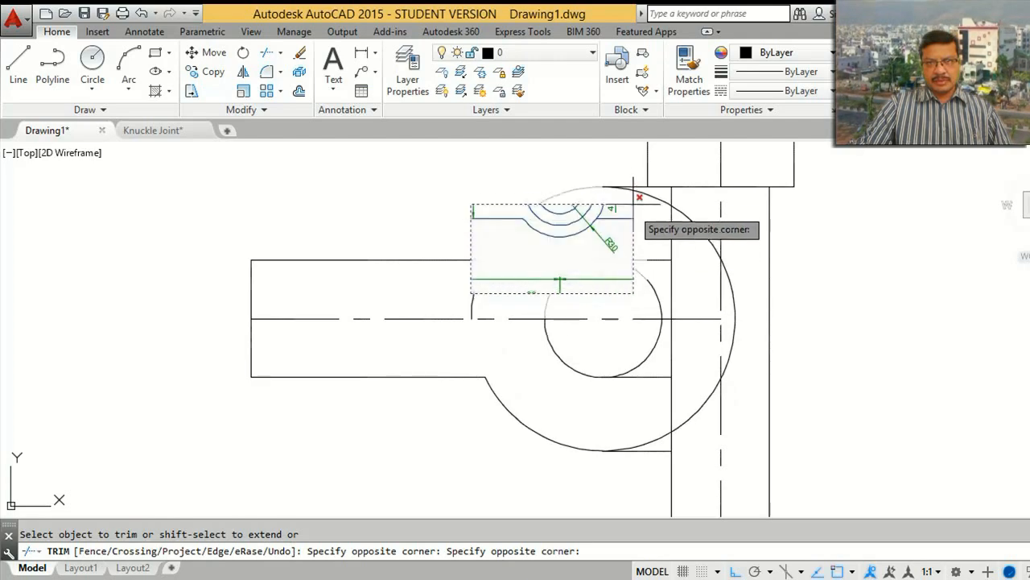
left_click(476, 287)
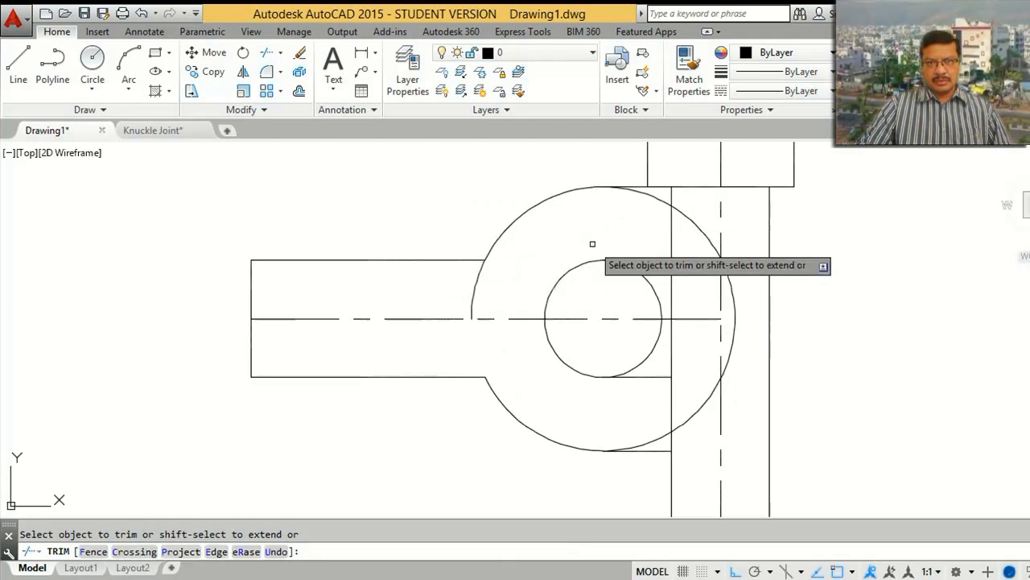
left_click(477, 289)
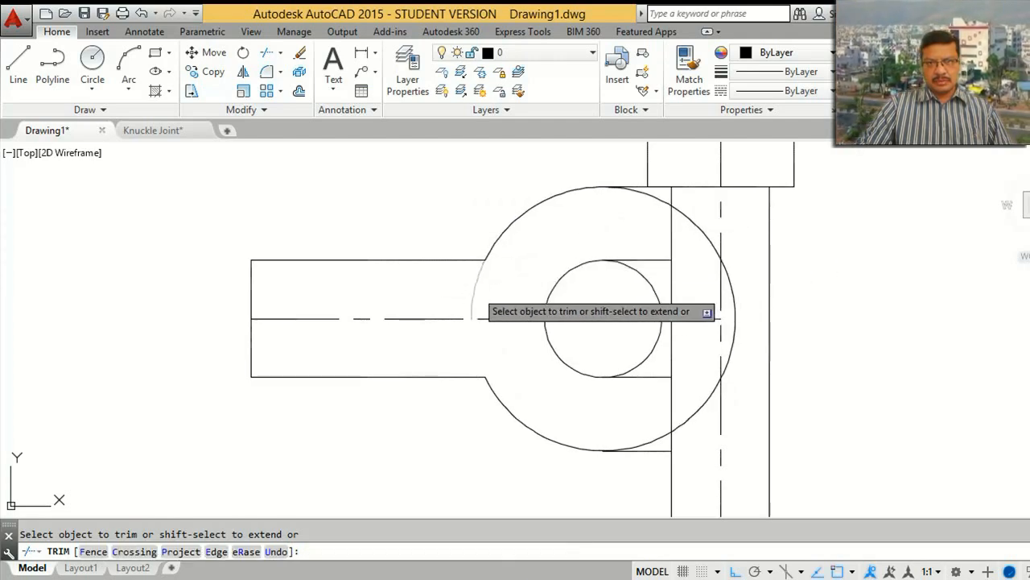
Step: Trim the right-hand arcs of the fork's outer and inner circles and erase the leftover arc pieces, leaving the U-shaped fork
left_click(630, 190)
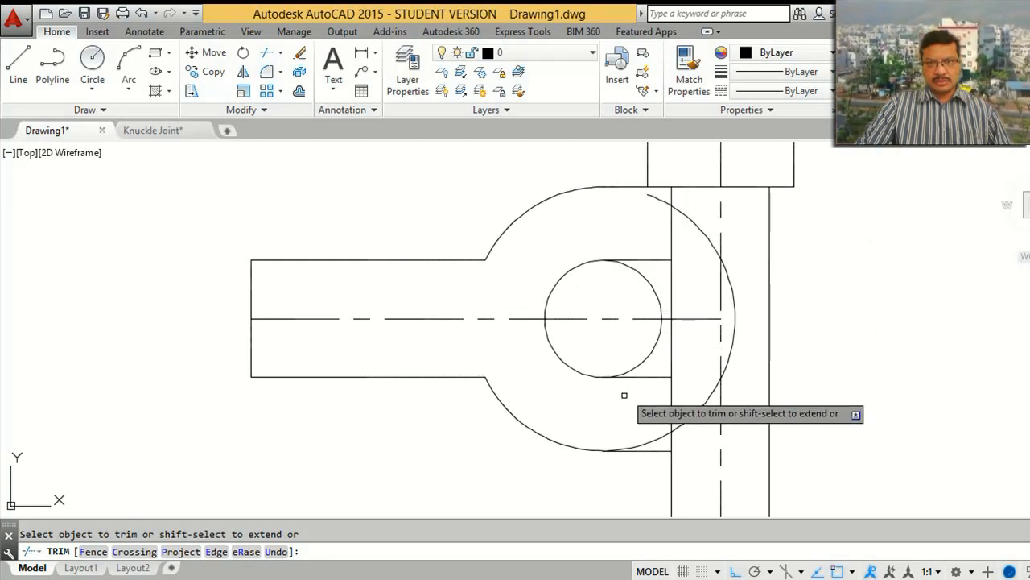
left_click(630, 445)
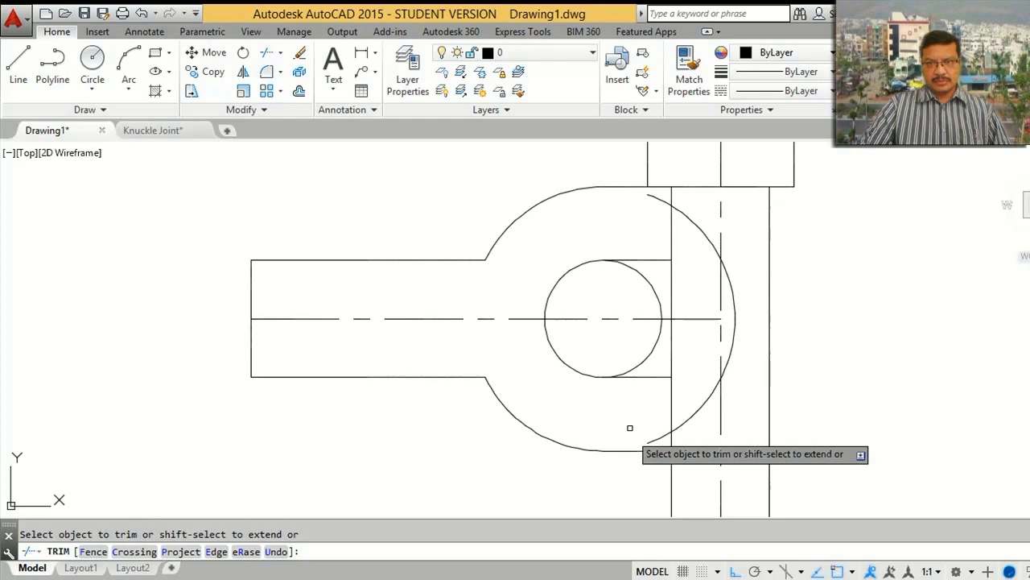
left_click(633, 364)
left_click(646, 276)
key("Return")
left_click(653, 288)
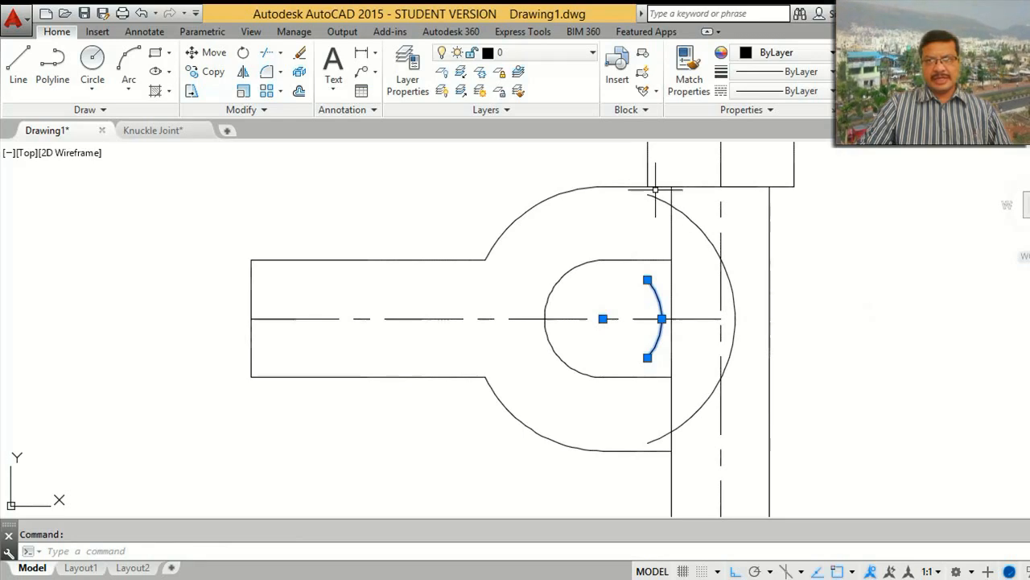
left_click(656, 190)
key("Delete")
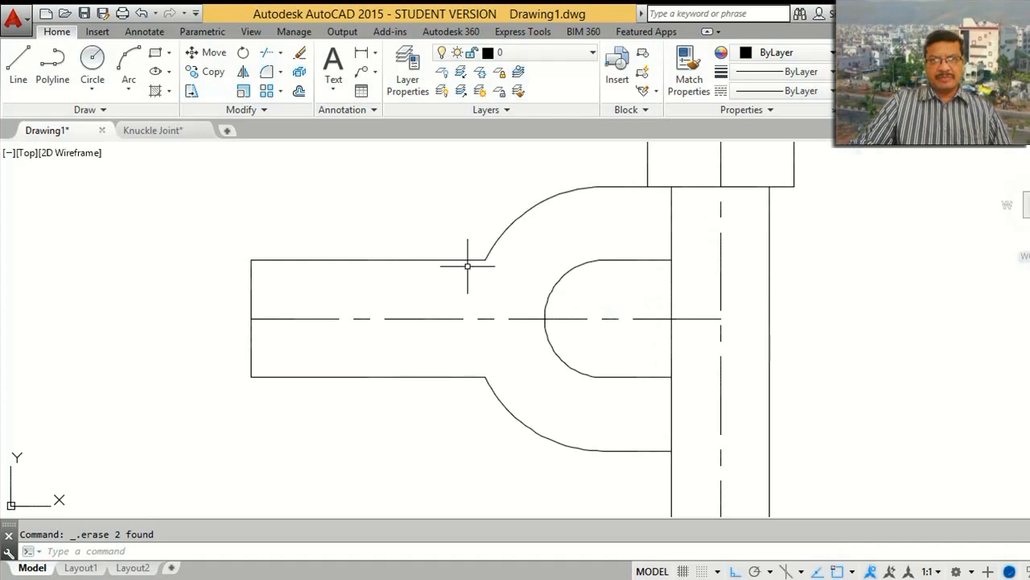
Step: Fillet the upper and lower corners between the rod edges and the fork's outer arc with a 15 mm radius
left_click(274, 73)
type("15")
key("Return")
left_click(471, 260)
left_click(501, 242)
key("Return")
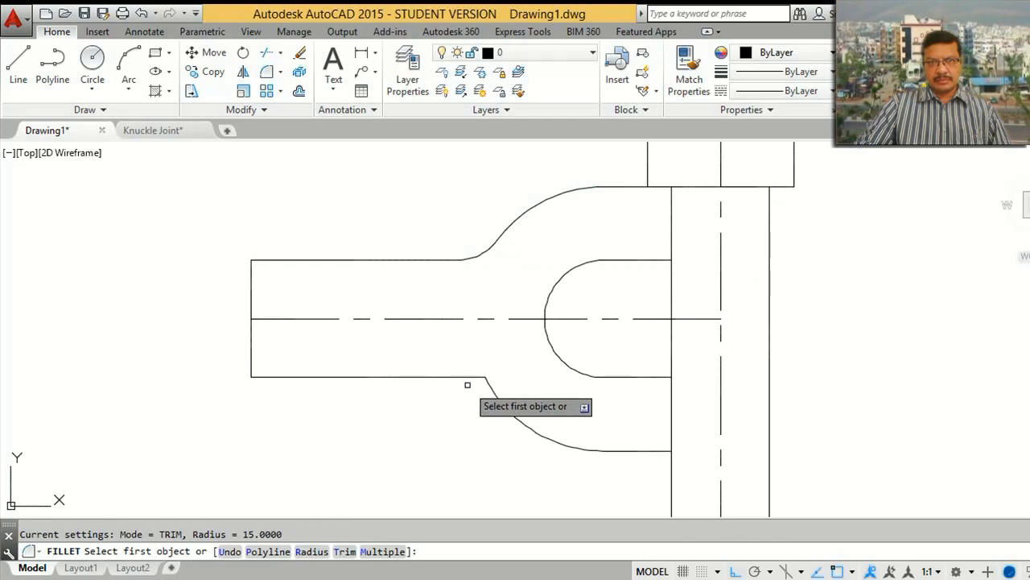
left_click(465, 375)
left_click(493, 394)
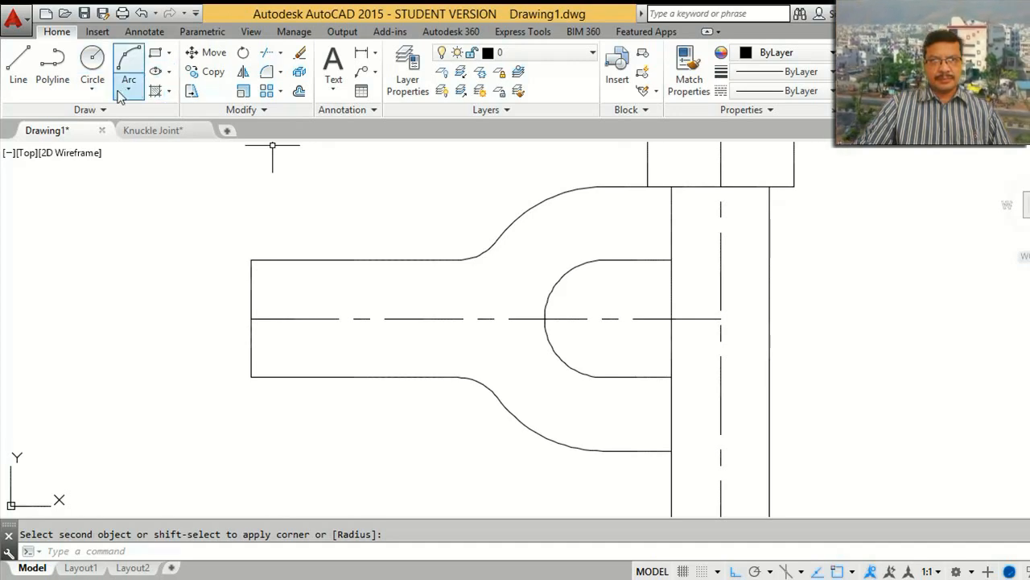
left_click(169, 53)
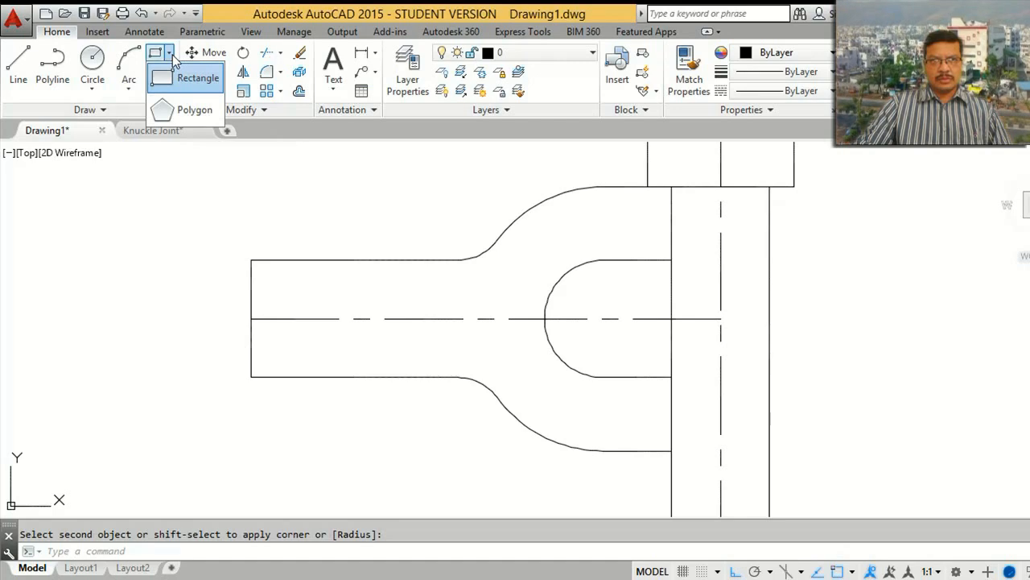
left_click(174, 113)
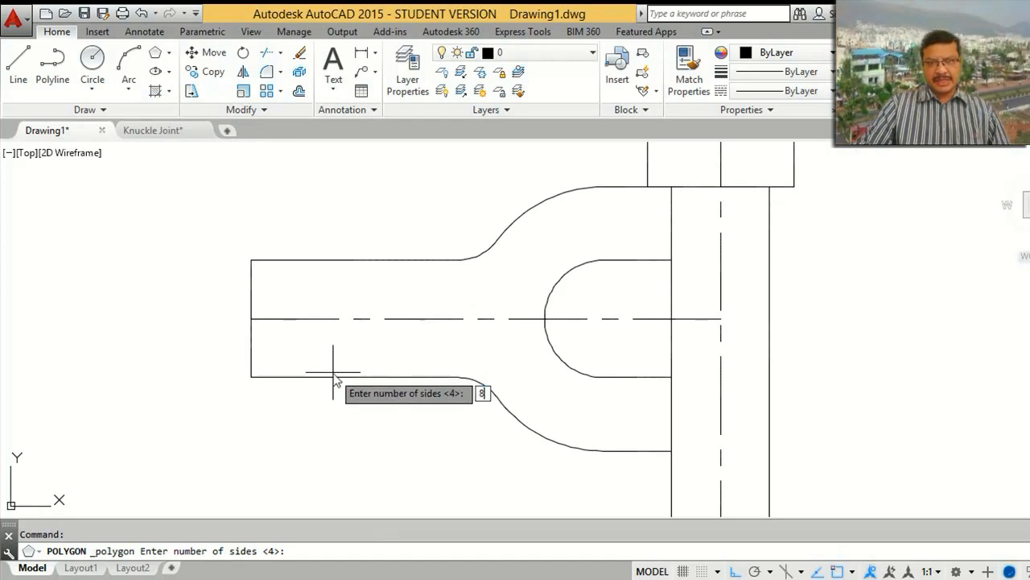
key("Return")
left_click(350, 376)
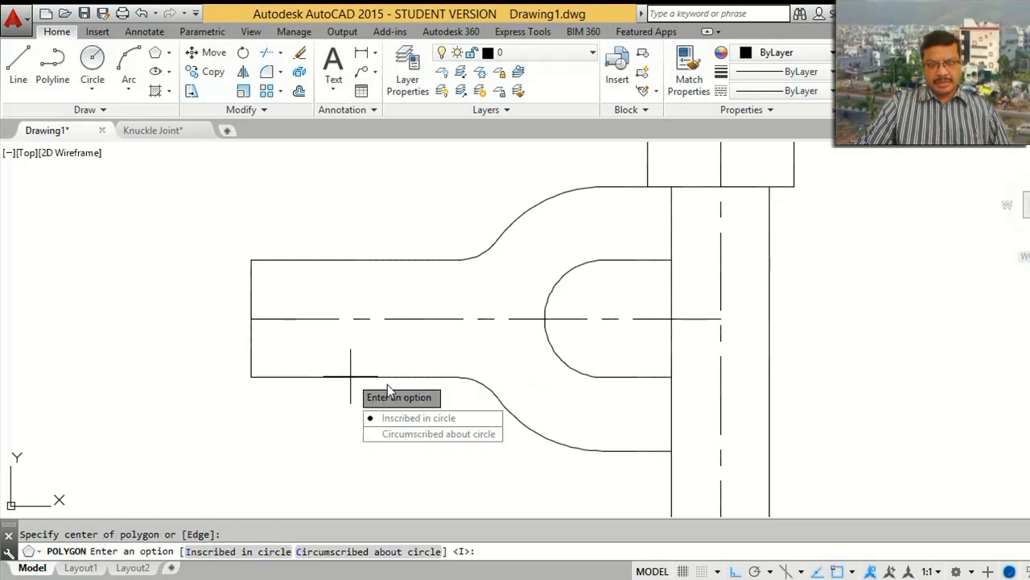
key("Escape")
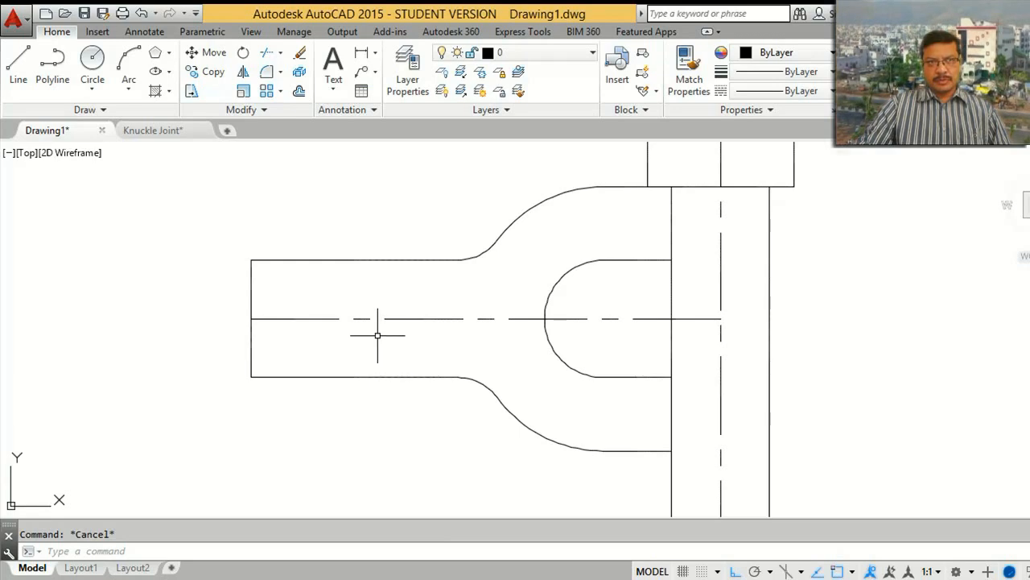
Step: Draw an eight-sided polygon by its edge, with an edge of about 15 mm on the rod's lower line, spanning the rod's height
left_click(157, 53)
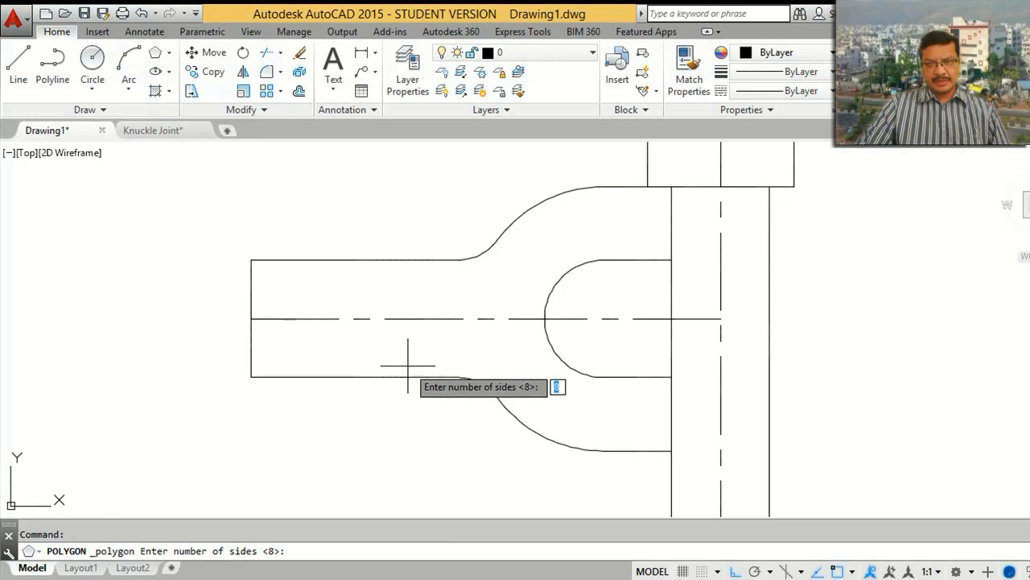
key("Return")
type("e")
key("Return")
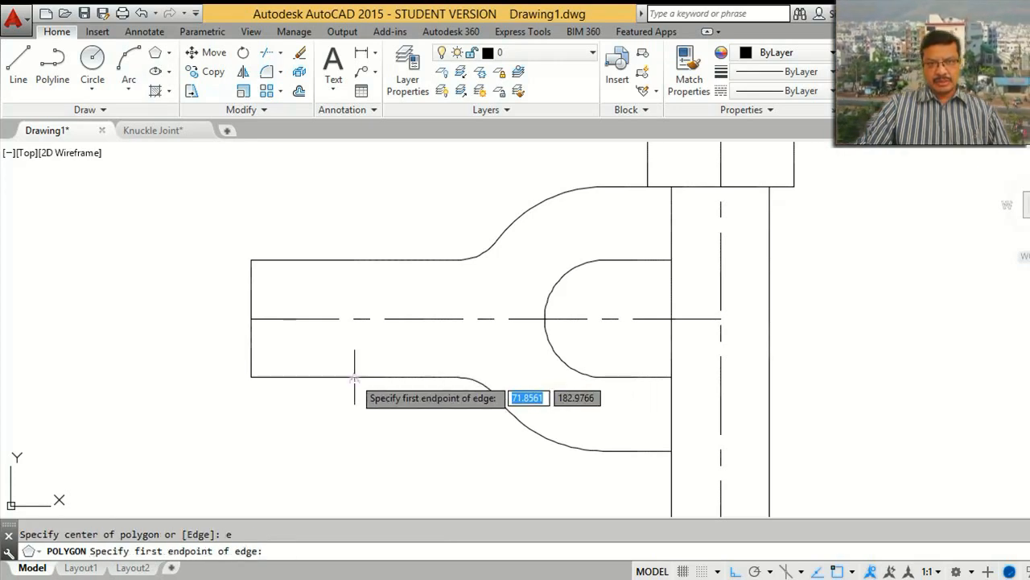
left_click(357, 375)
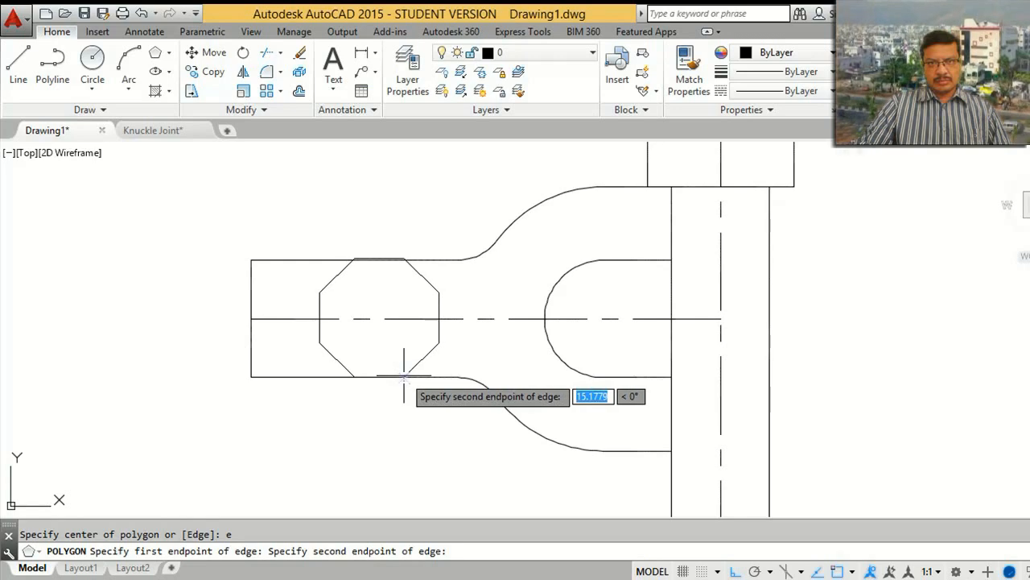
left_click(402, 375)
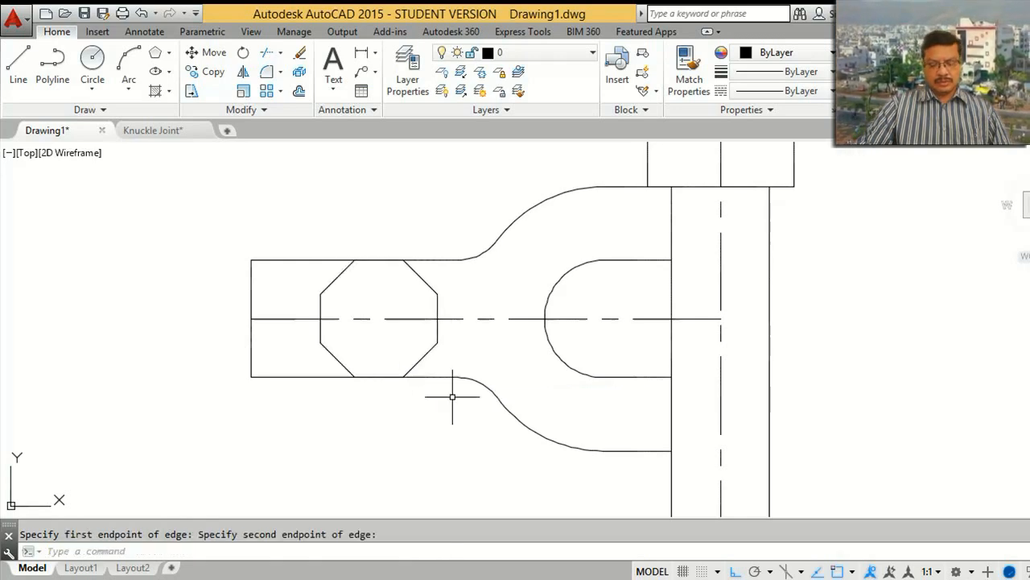
Step: Move the octagon horizontally out of the rod outline to just beyond the rod's end face, keeping its height
type("m")
key("Return")
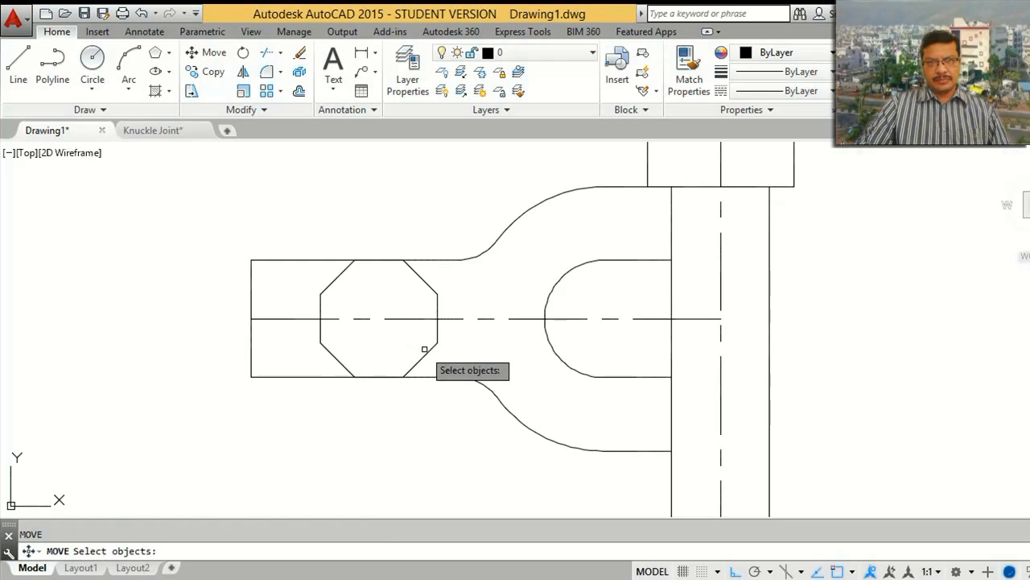
left_click(430, 351)
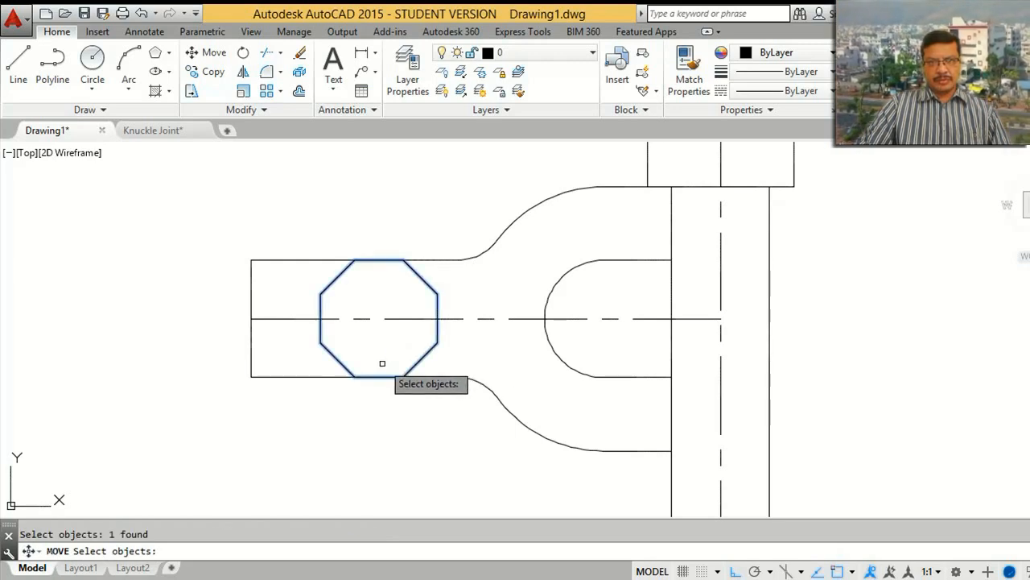
key("Return")
left_click(403, 376)
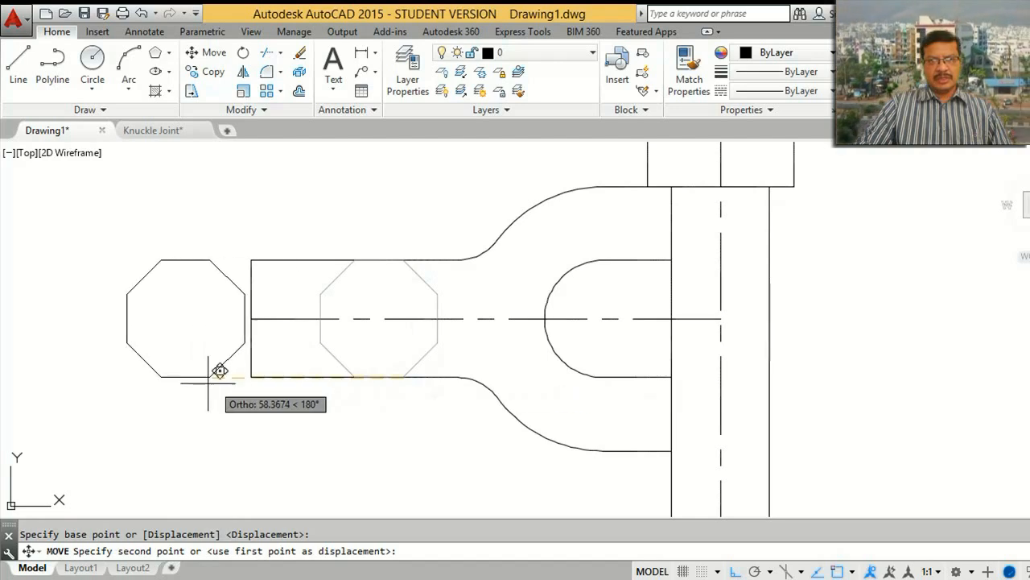
left_click(182, 386)
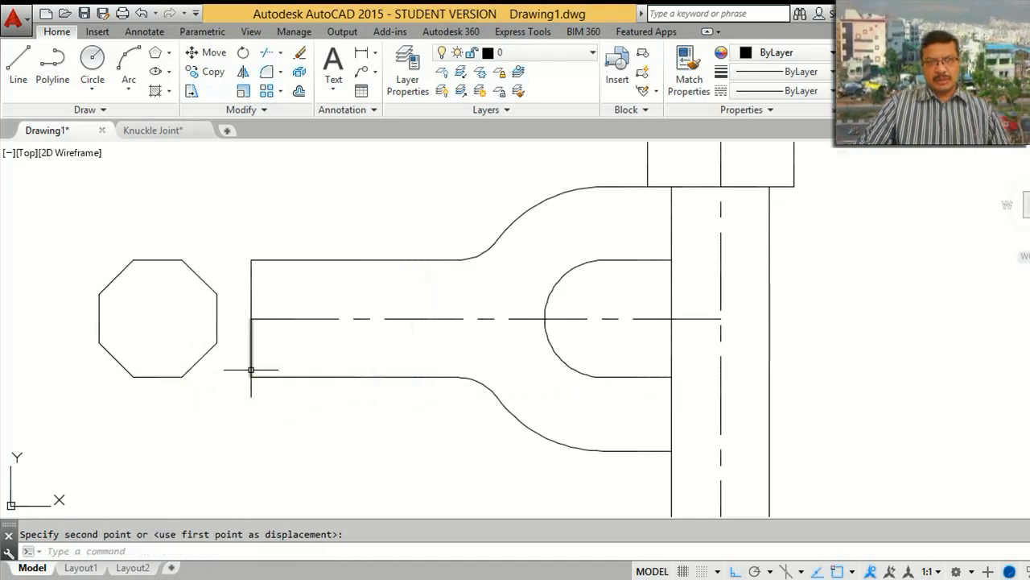
Step: Draw a horizontal line from the octagon's lower inner corner to the rod's end face and on along the rod, stopping short of the fork fillet
key("l")
key("Return")
left_click(215, 343)
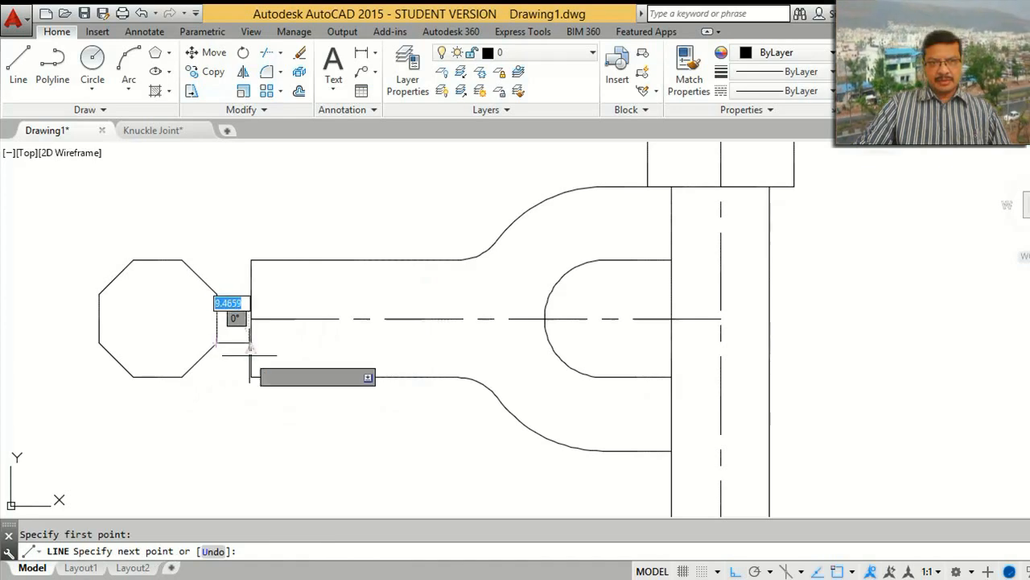
left_click(250, 343)
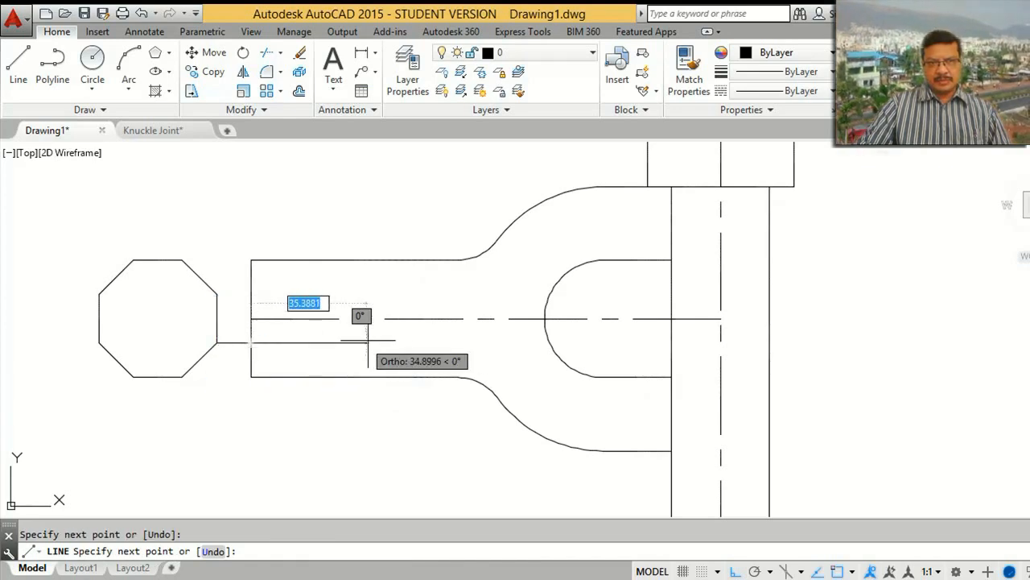
left_click(387, 343)
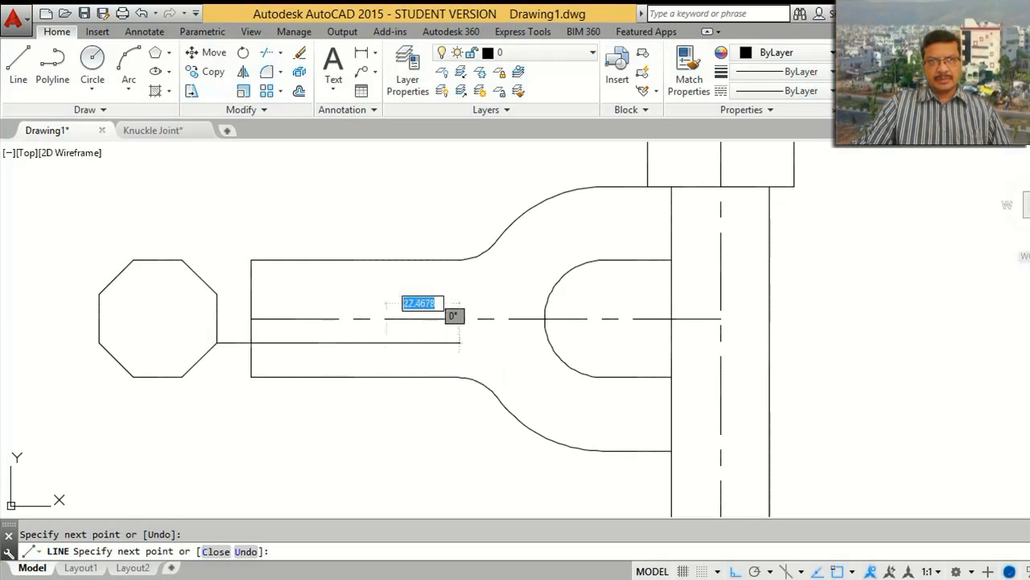
key("Return")
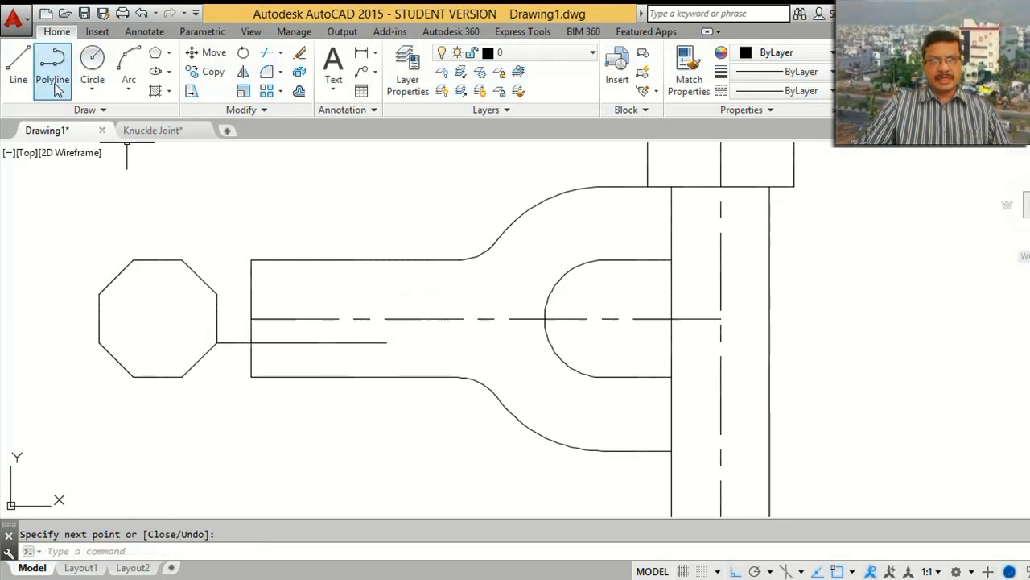
Step: With ortho off, draw a three-point arc from the end of the new line down to the rod's lower edge
left_click(129, 81)
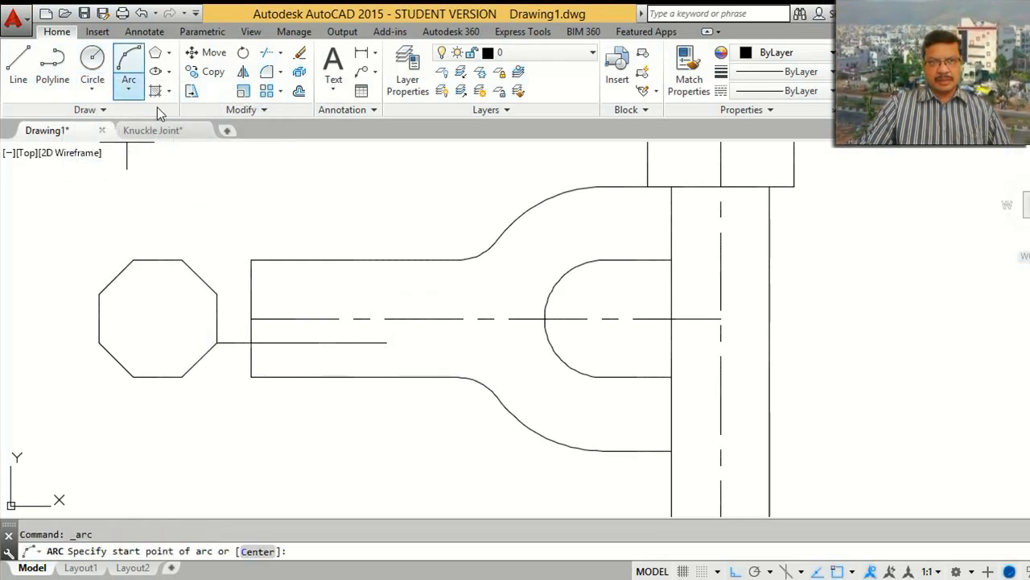
left_click(388, 344)
key("F8")
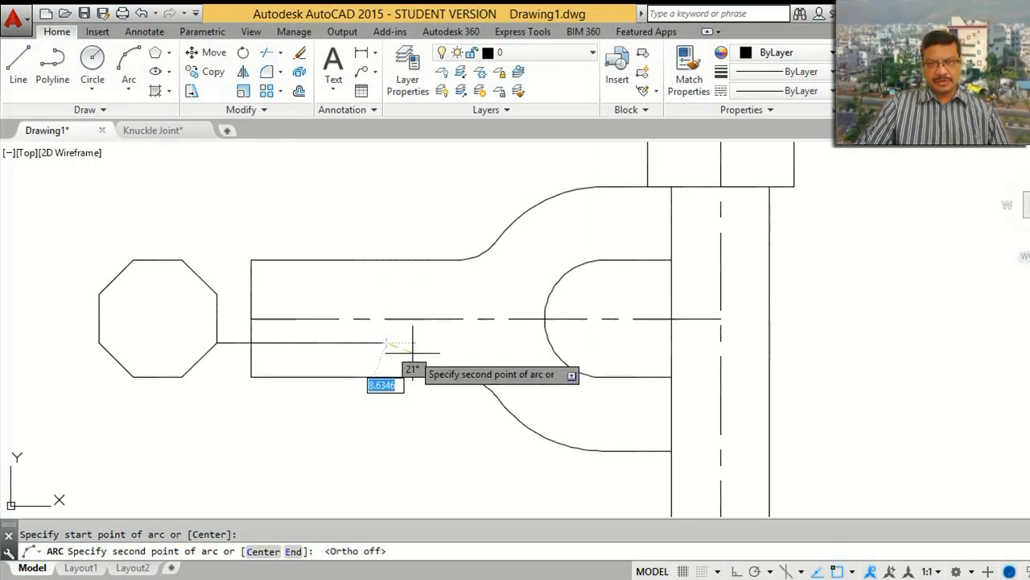
left_click(413, 356)
left_click(442, 370)
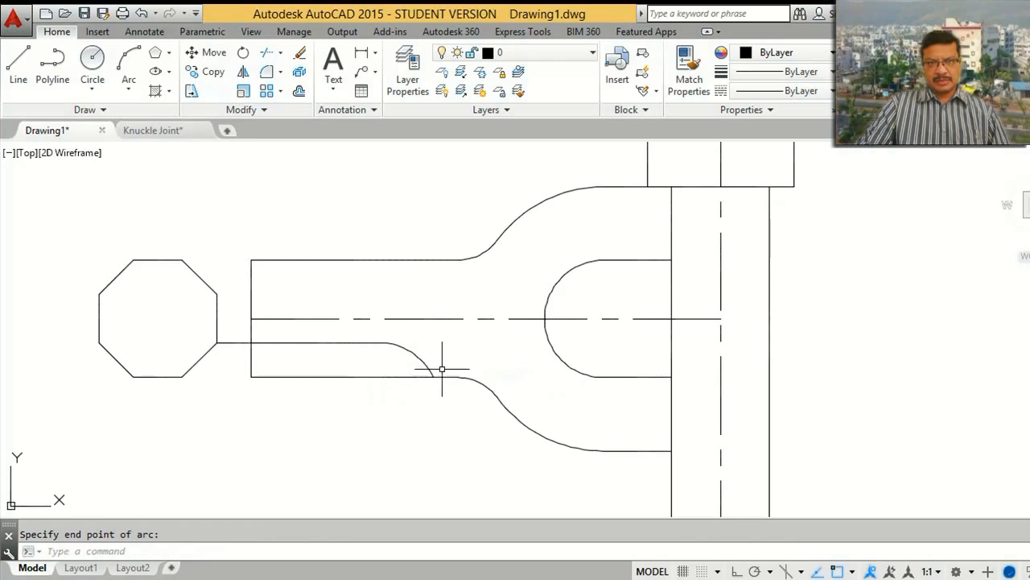
Step: Erase the octagon and the short line joining it to the rod's end face
left_click(228, 402)
left_click(29, 211)
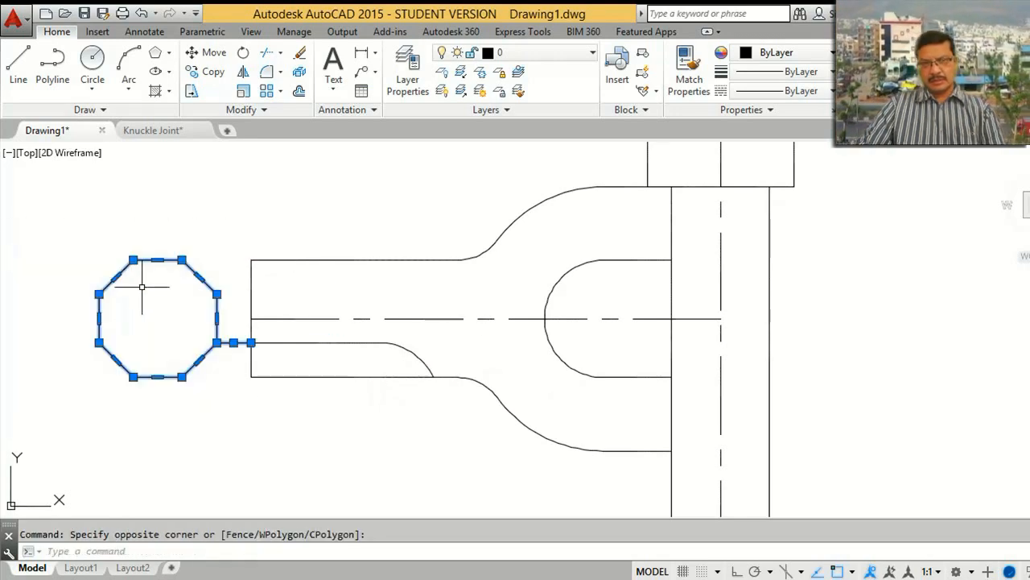
key("Delete")
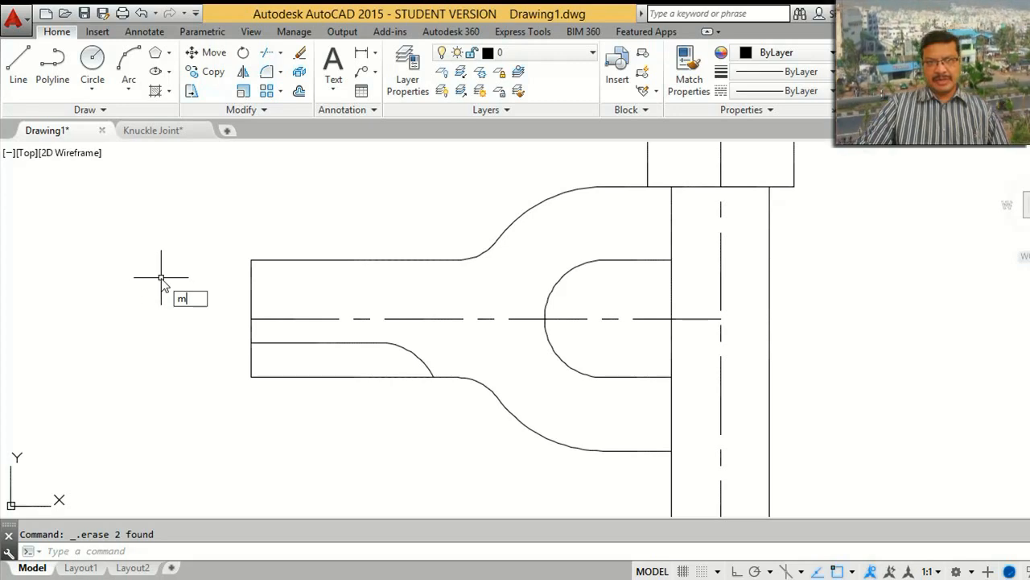
Step: Mirror the lower facet line and its arc about the rod's horizontal centre line, keeping the originals
type("mi")
key("Return")
left_click(384, 342)
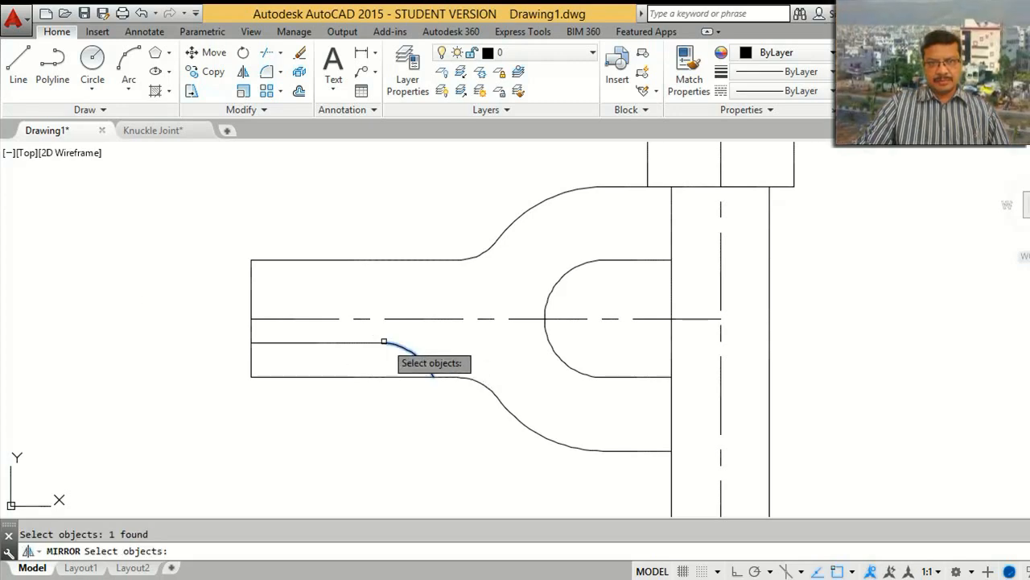
left_click(355, 344)
key("Return")
left_click(310, 319)
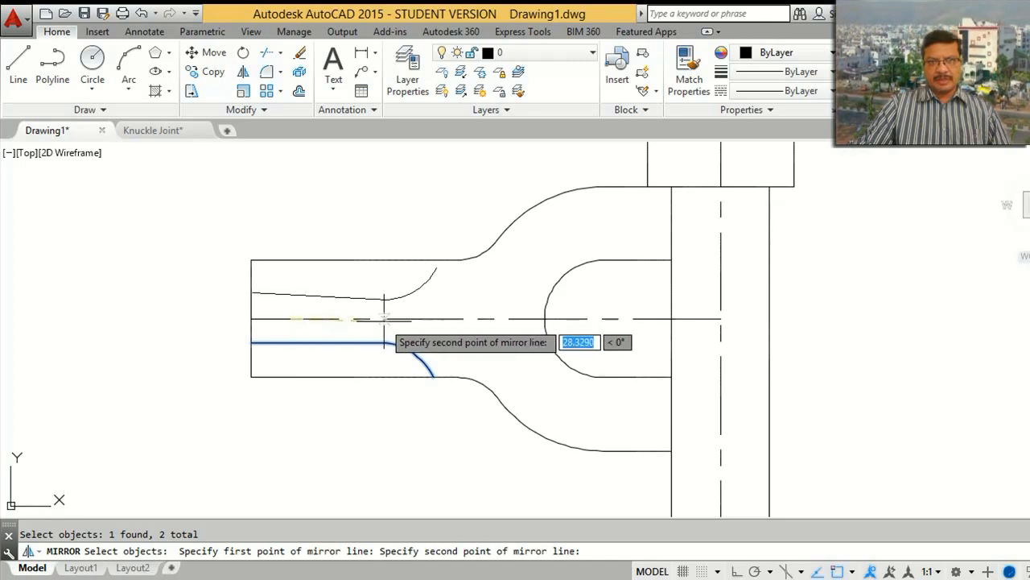
left_click(386, 320)
key("Return")
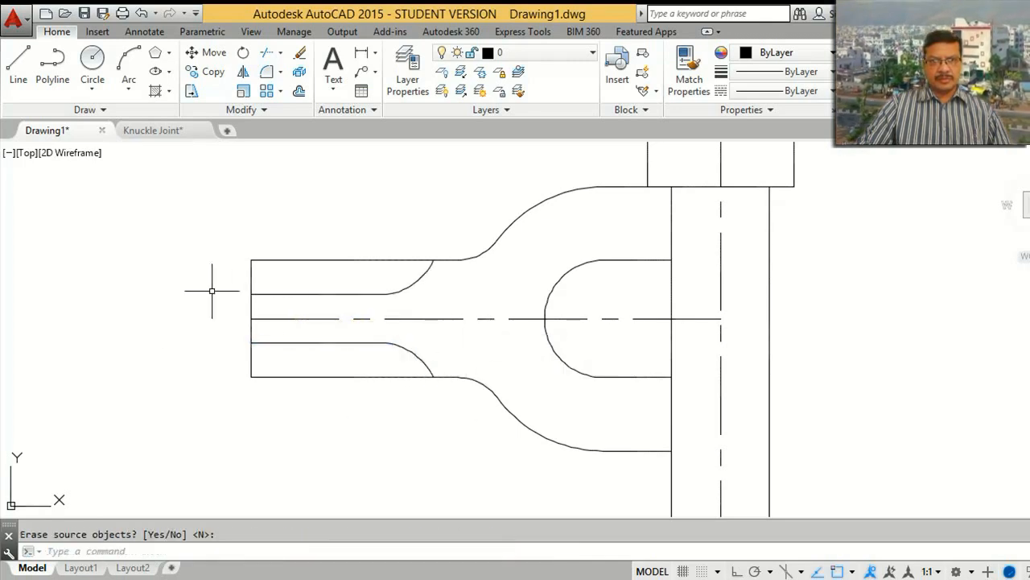
Step: Offset both halves of the rod's end line 2 mm inward toward the fork
type("o")
key("Return")
type("2")
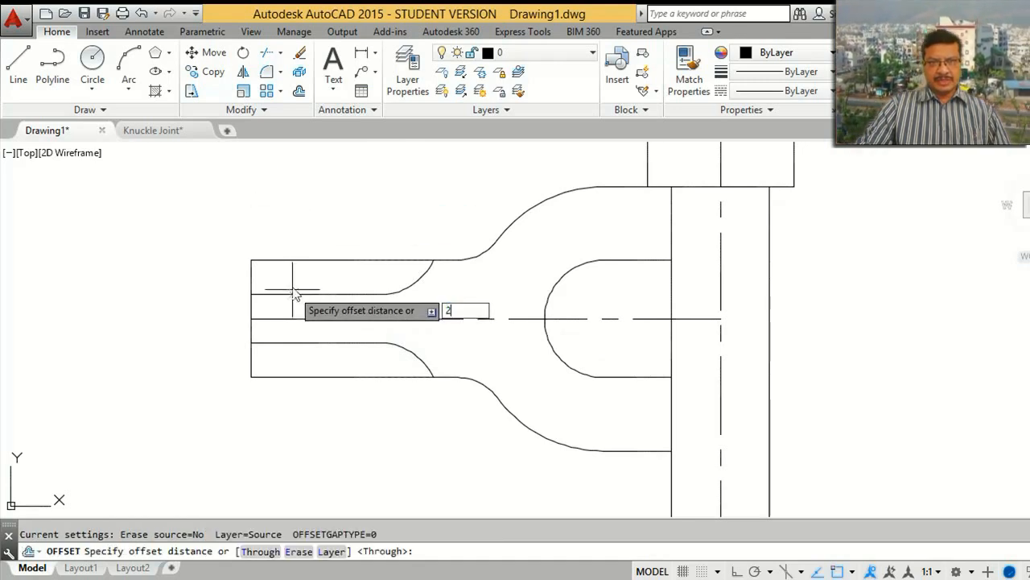
key("Return")
left_click(252, 275)
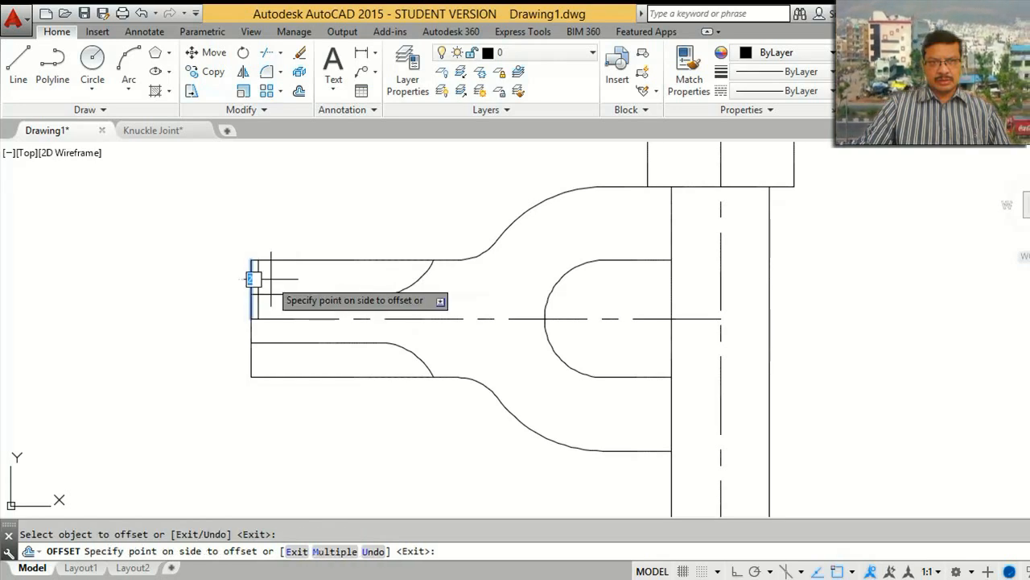
left_click(252, 351)
left_click(302, 363)
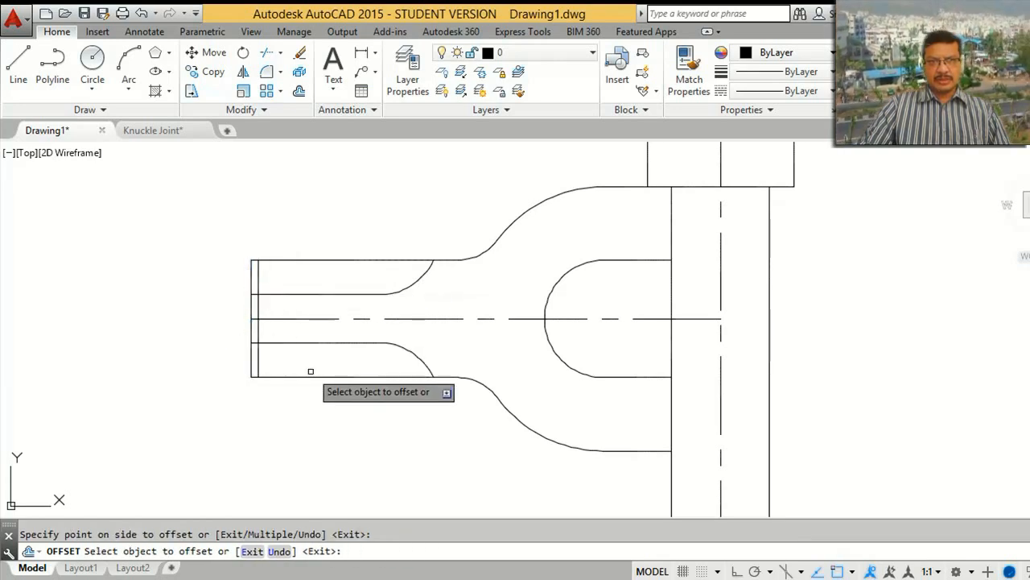
key("Return")
type("z")
key("Return")
left_click(288, 427)
left_click(226, 238)
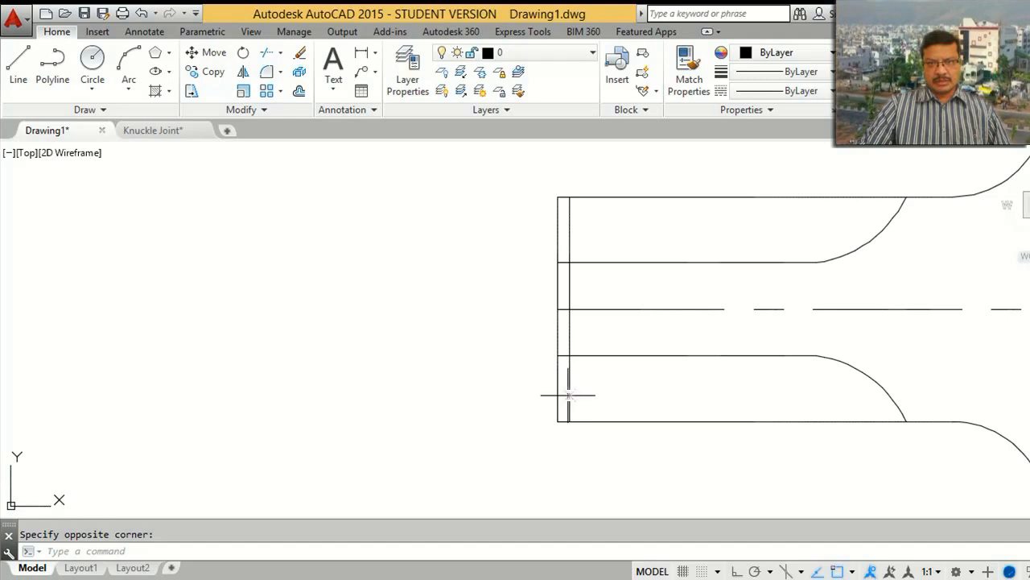
type("a")
key("Return")
left_click(570, 420)
left_click(549, 391)
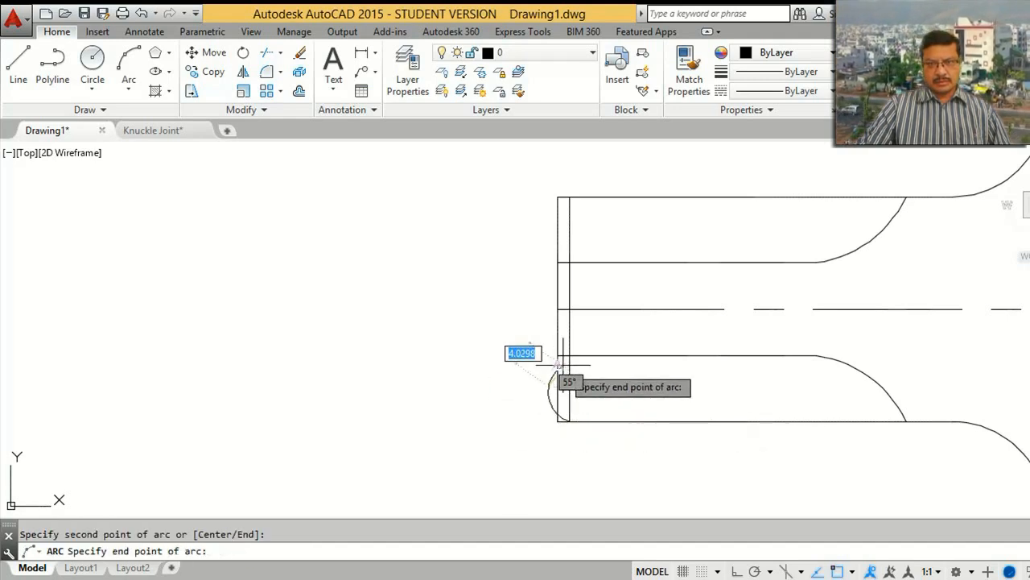
key("Escape")
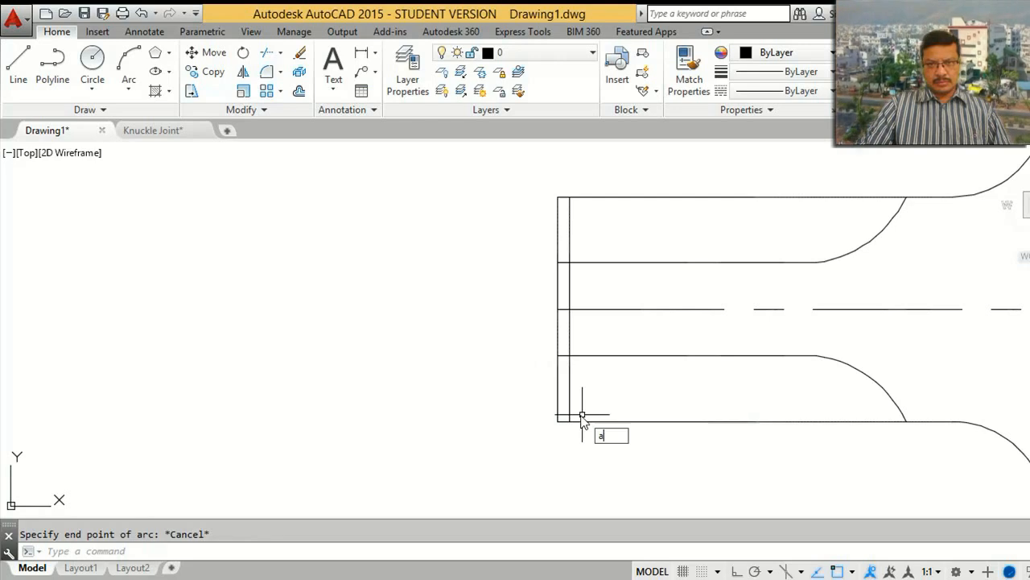
Step: Draw a three-point arc across the lower facet, between its corners on the offset line and bulging to the rod's end line
type("a")
key("Return")
left_click(569, 420)
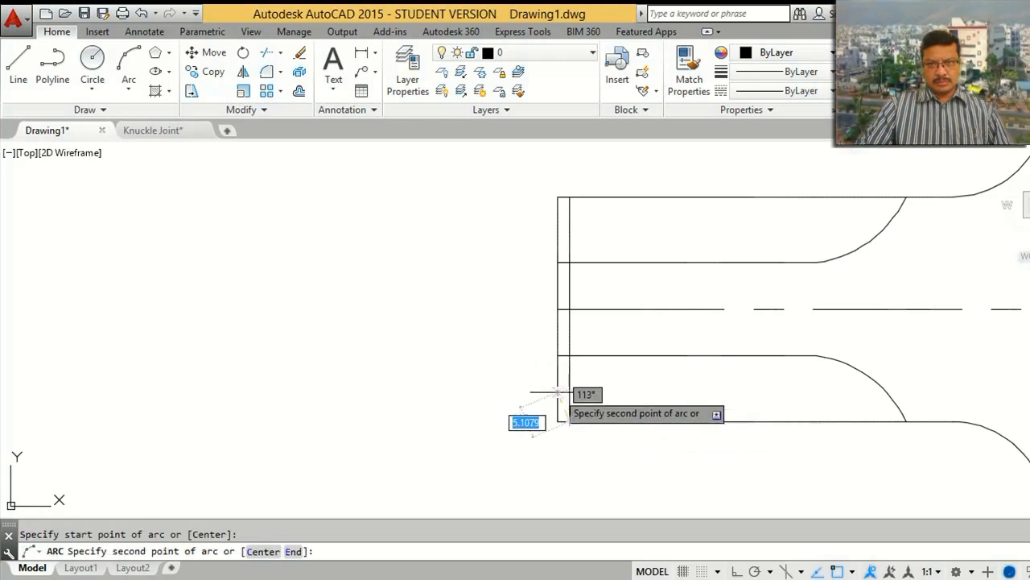
left_click(546, 388)
left_click(569, 355)
Step: Draw matching three-point end arcs for the middle and upper facets, from the offset line out to the rod's end line
key("Return")
left_click(569, 355)
left_click(558, 309)
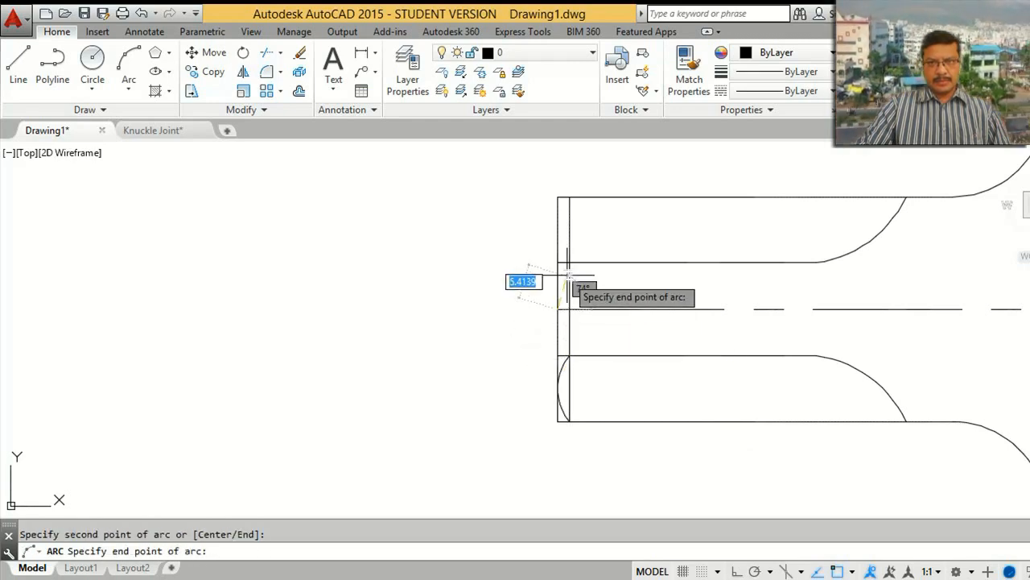
left_click(568, 258)
key("Return")
left_click(569, 259)
left_click(558, 232)
left_click(569, 196)
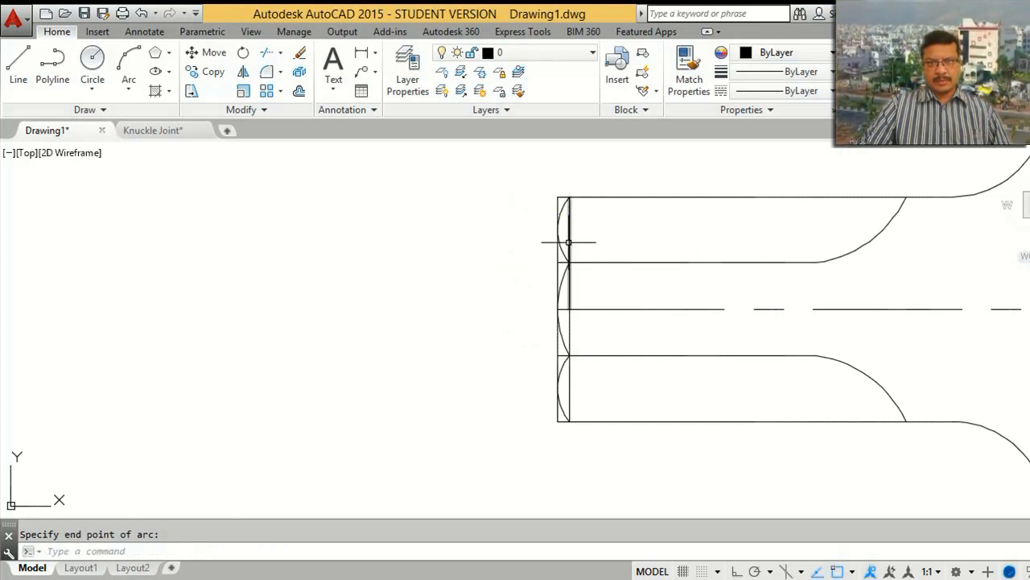
Step: Erase the two vertical offset lines inside the rod's end face
key("Delete")
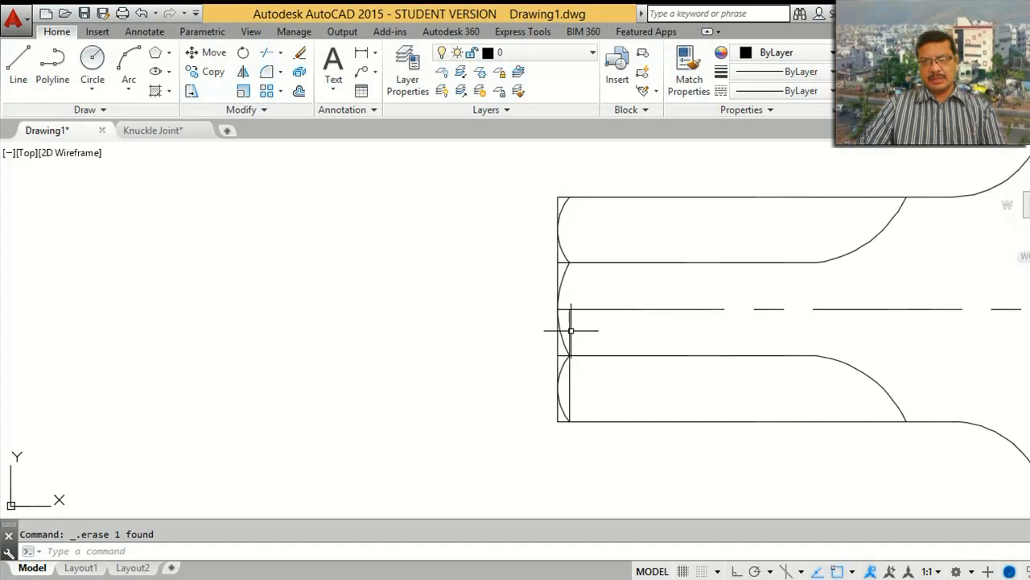
left_click(566, 329)
left_click(573, 322)
left_click(582, 333)
left_click(564, 324)
key("Delete")
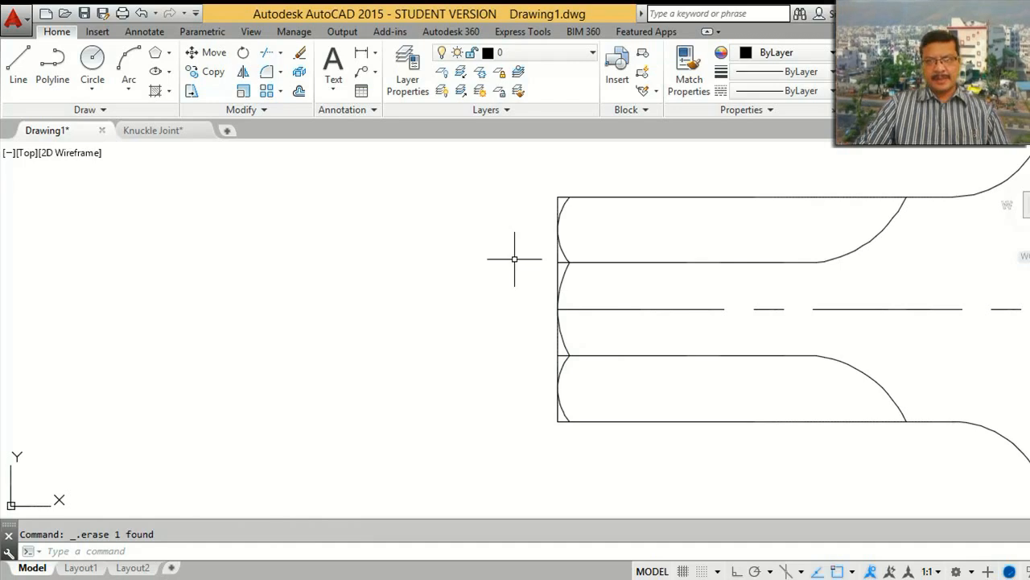
Step: With ortho on, draw the shank's upper half outward from the end face's midpoint: about 39 mm long, 15 mm up, and back to the face
type("l")
key("Return")
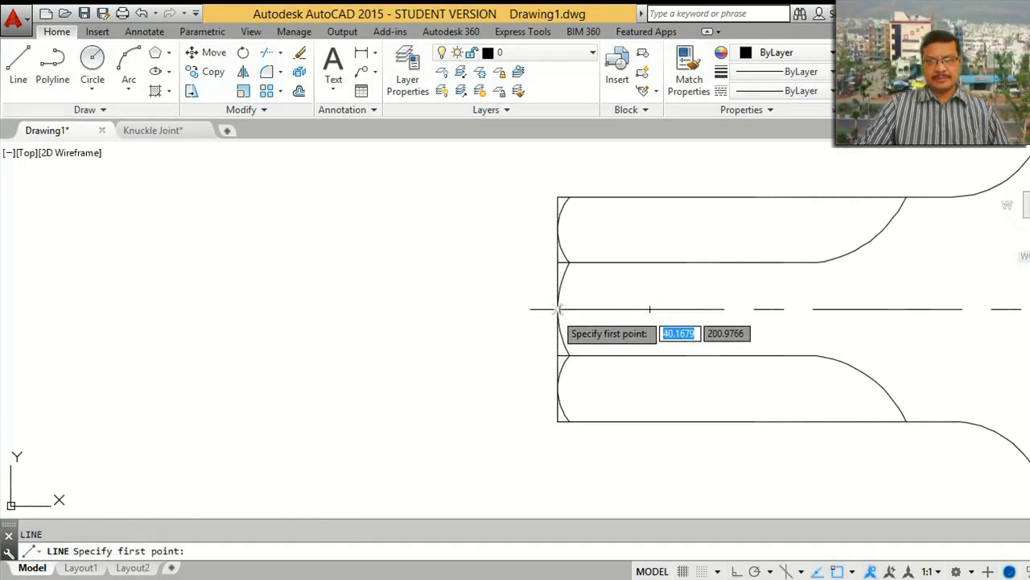
left_click(557, 309)
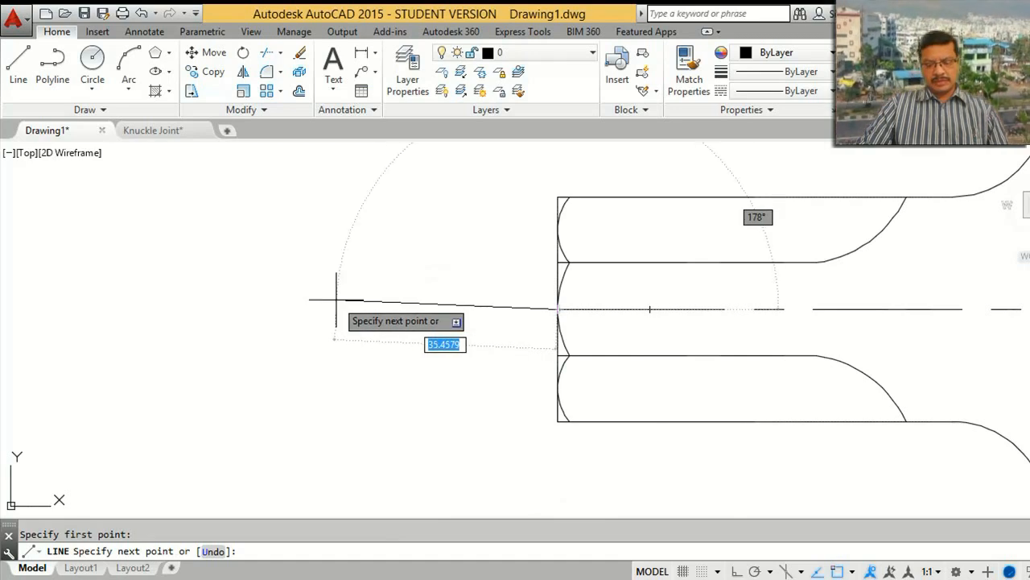
key("F8")
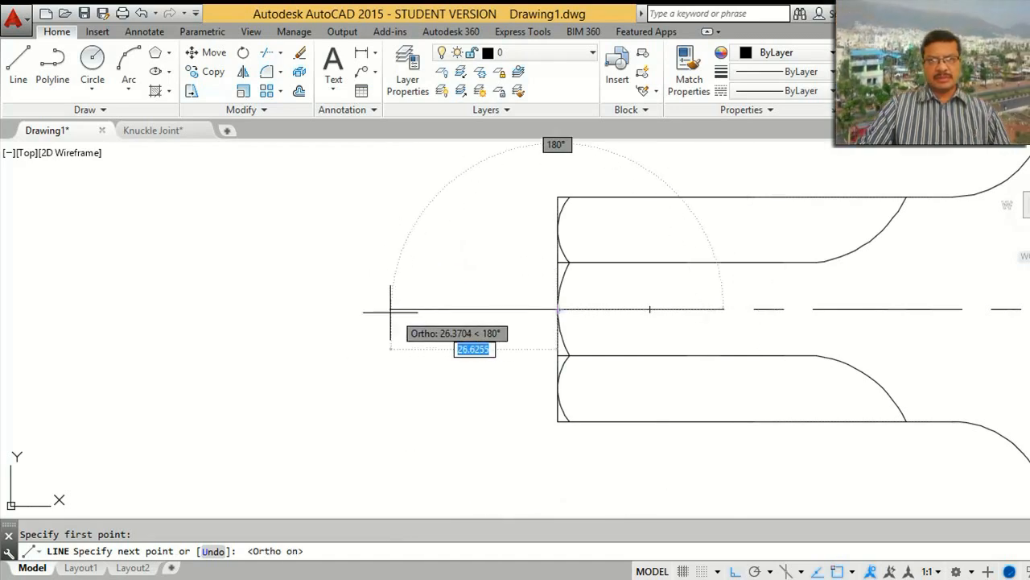
left_click(312, 308)
type("15")
key("Return")
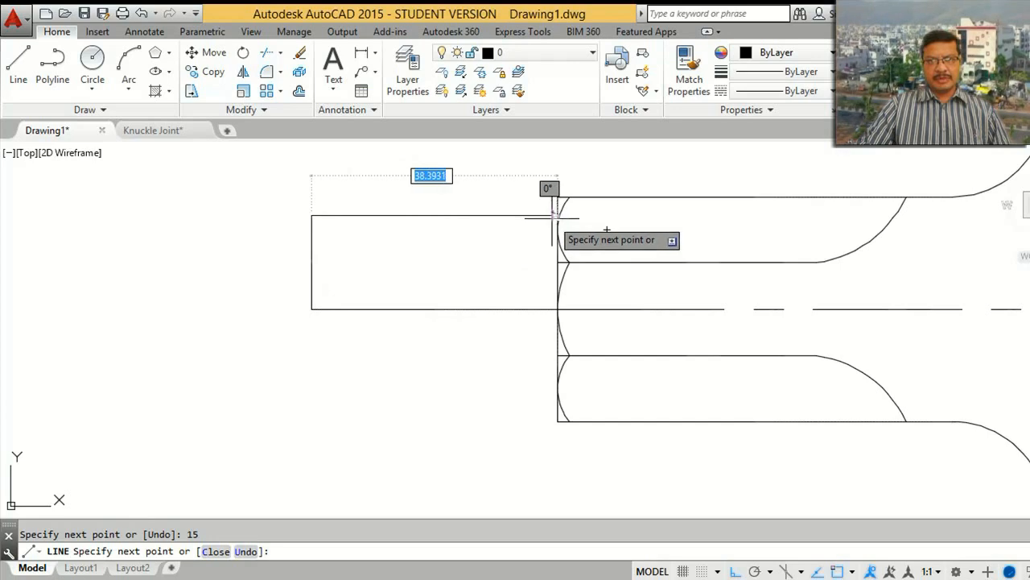
left_click(556, 215)
key("Return")
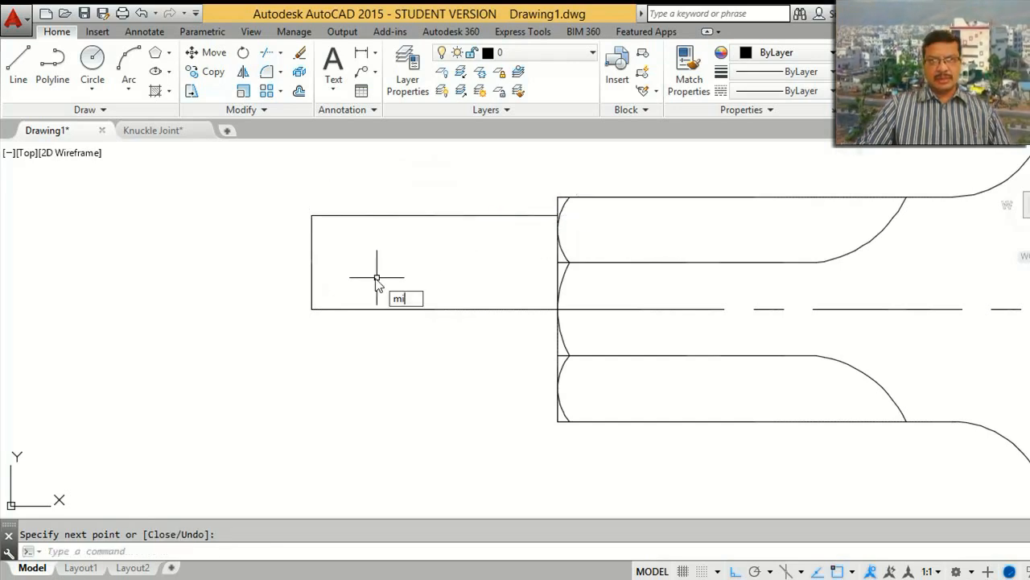
type("mi")
key("Return")
left_click(377, 278)
left_click(295, 206)
key("Return")
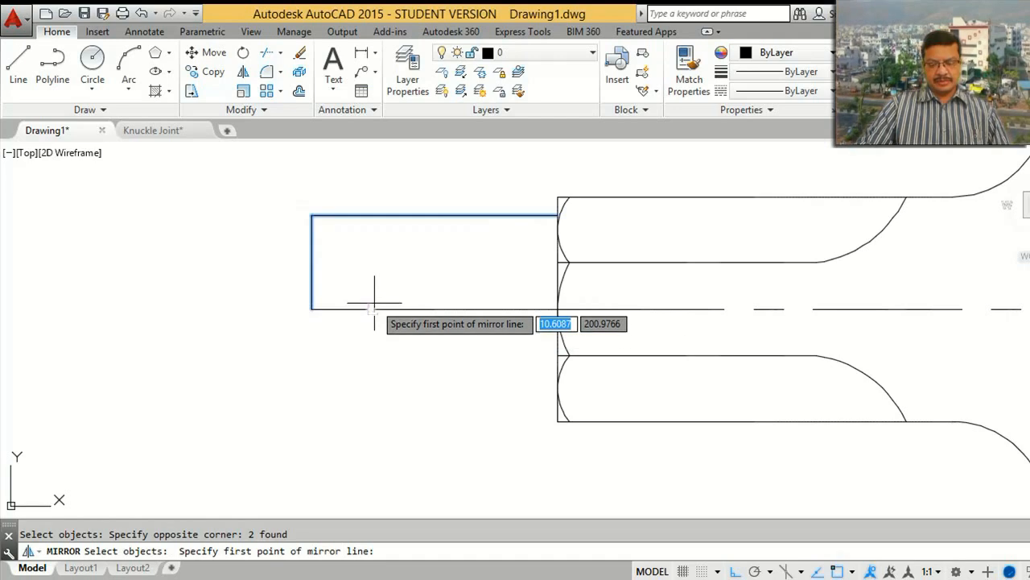
key("Escape")
Step: Mirror the shank's upper edge and end line about its horizontal middle line, keeping the originals
type("mi")
key("Return")
left_click(406, 260)
left_click(326, 203)
left_click(312, 241)
key("Return")
left_click(382, 306)
left_click(418, 306)
key("Return")
Step: Change the shank's middle line to the CENTER linetype and stretch its outer end beyond the shank's end line
left_click(357, 333)
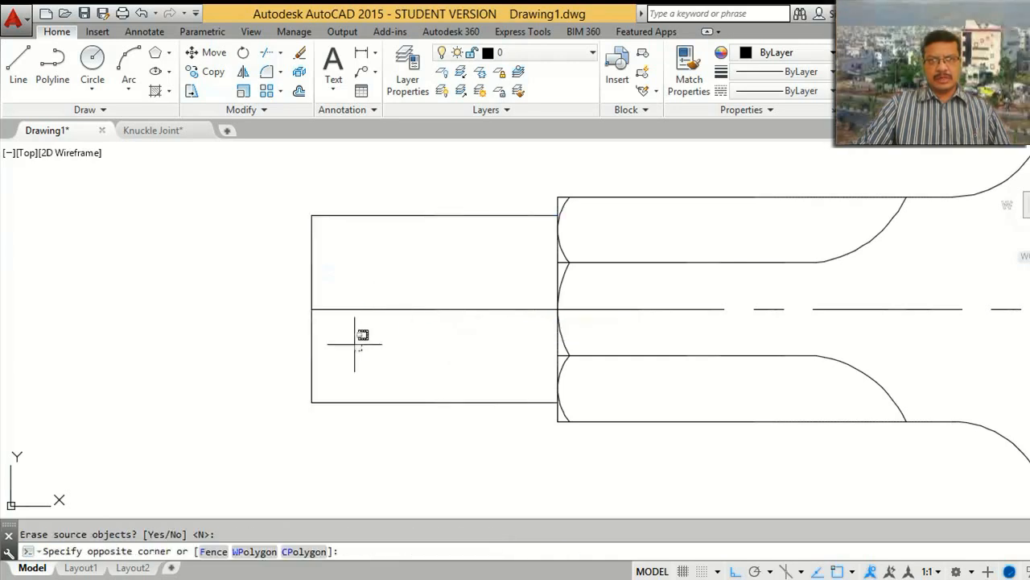
left_click(346, 292)
left_click(758, 98)
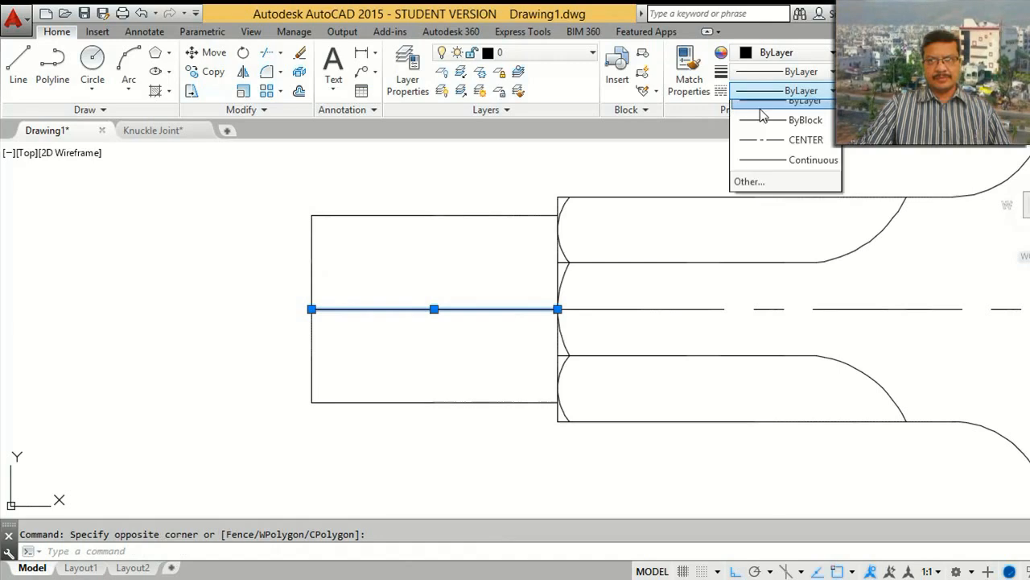
left_click(785, 146)
key("Escape")
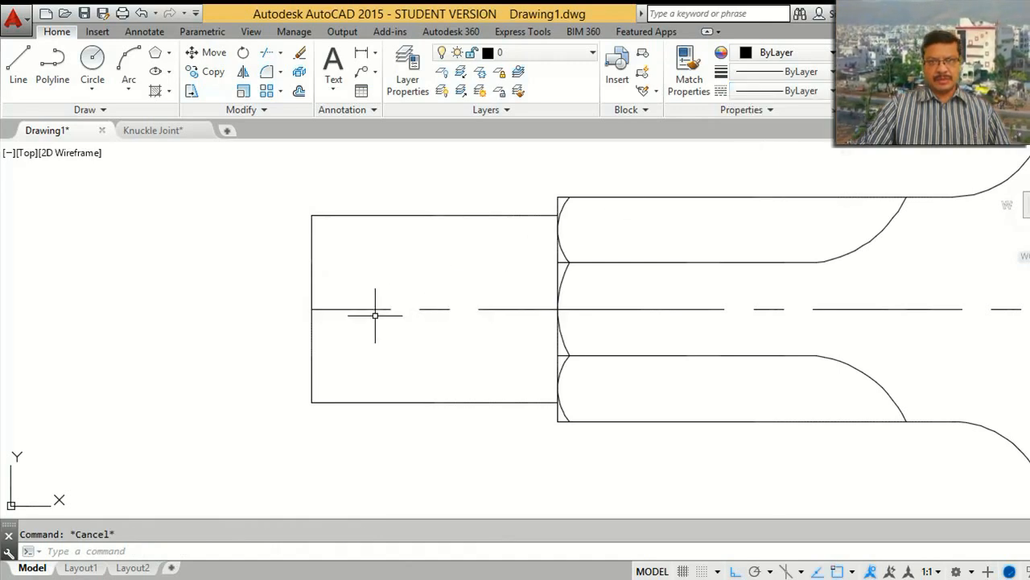
left_click(312, 308)
left_click(224, 308)
key("Escape")
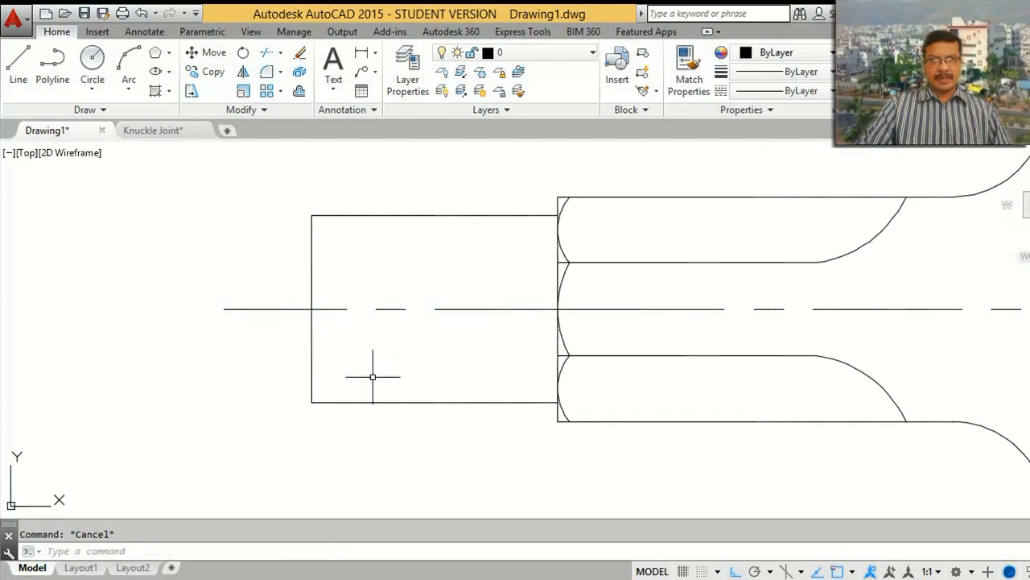
Step: With ortho off, draw an S-shaped spline break at the shank's outer end, looping its upper half back to the centre line
left_click(111, 111)
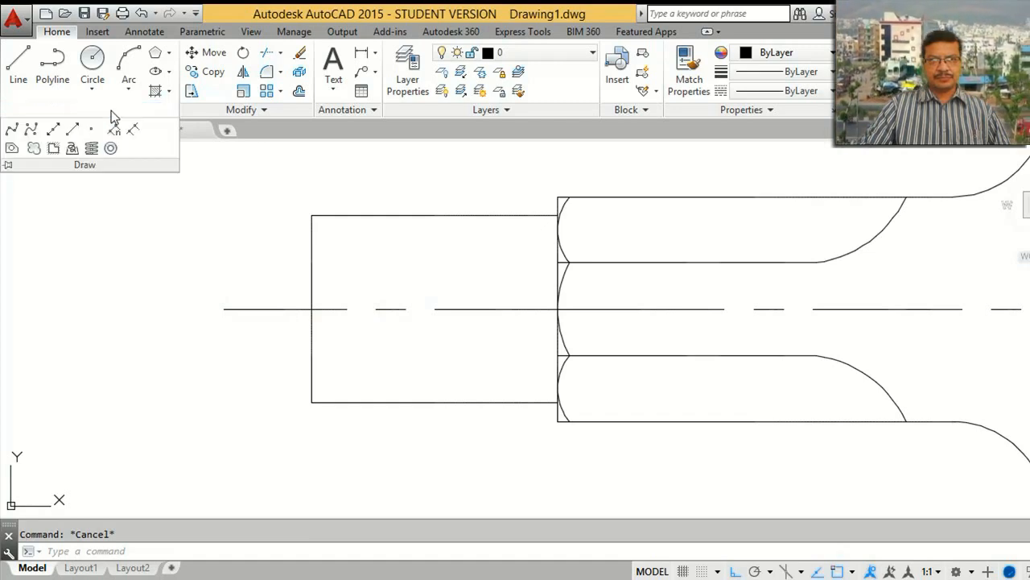
left_click(11, 129)
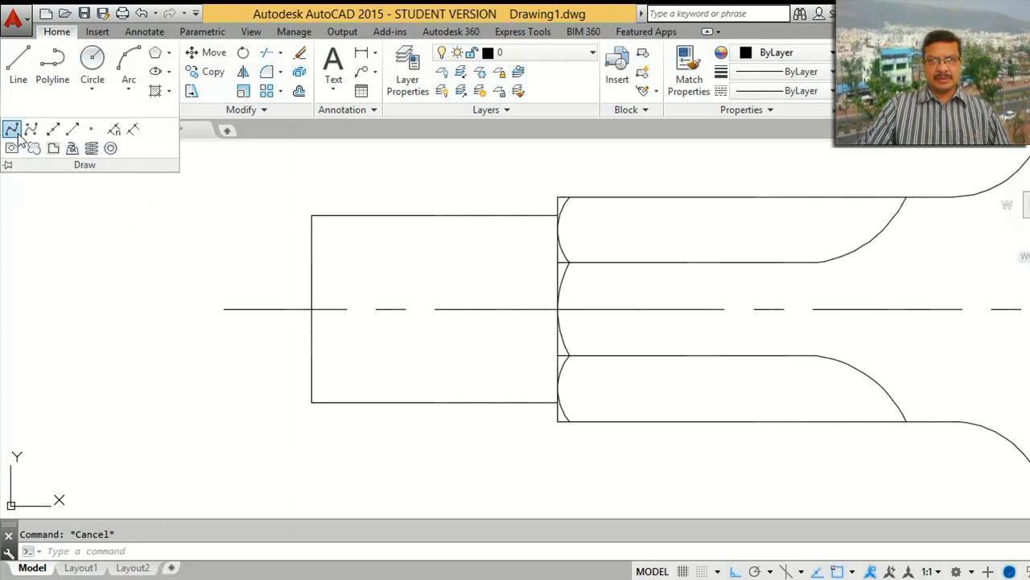
left_click(312, 401)
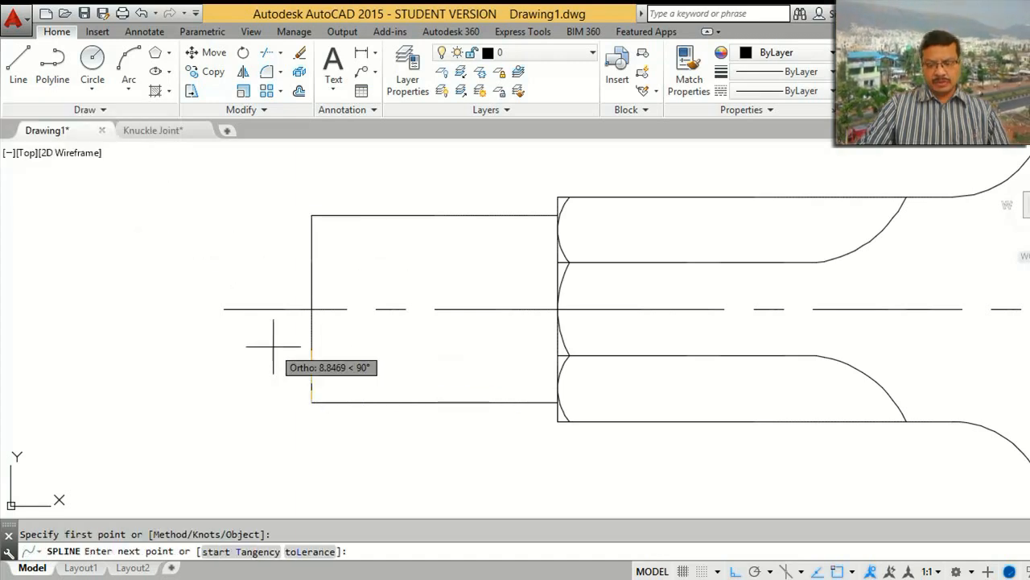
key("F8")
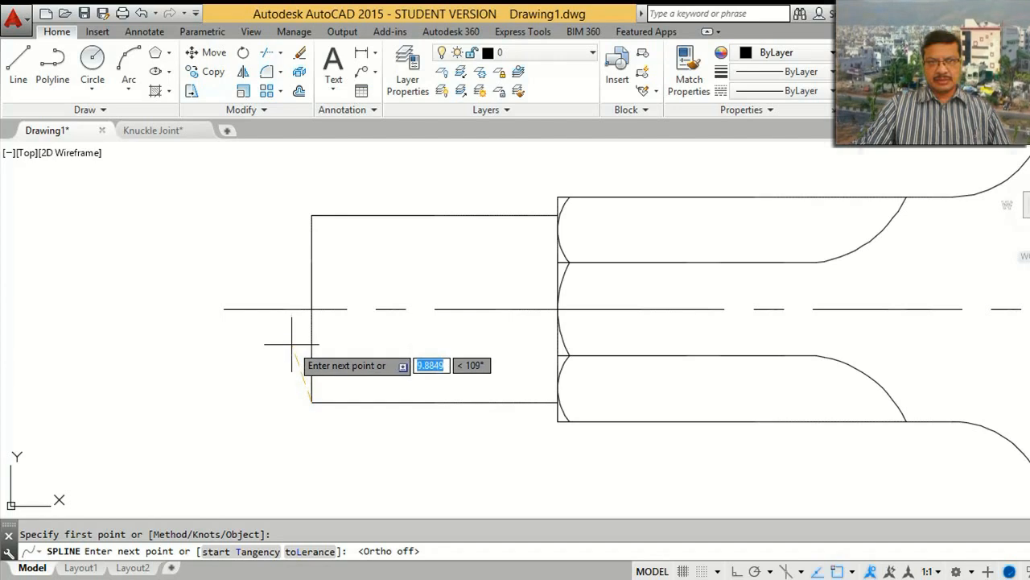
left_click(282, 354)
left_click(311, 308)
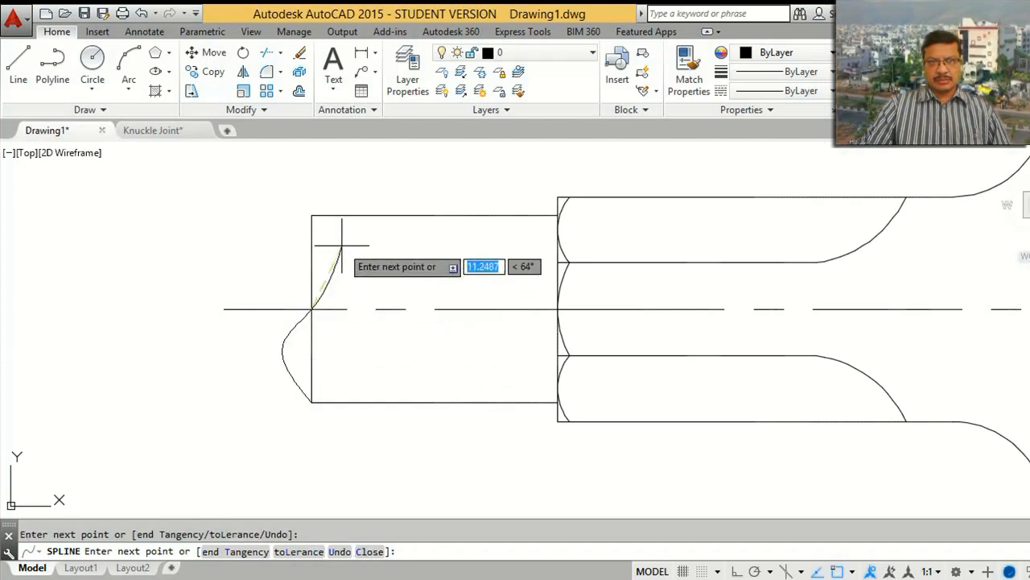
left_click(312, 214)
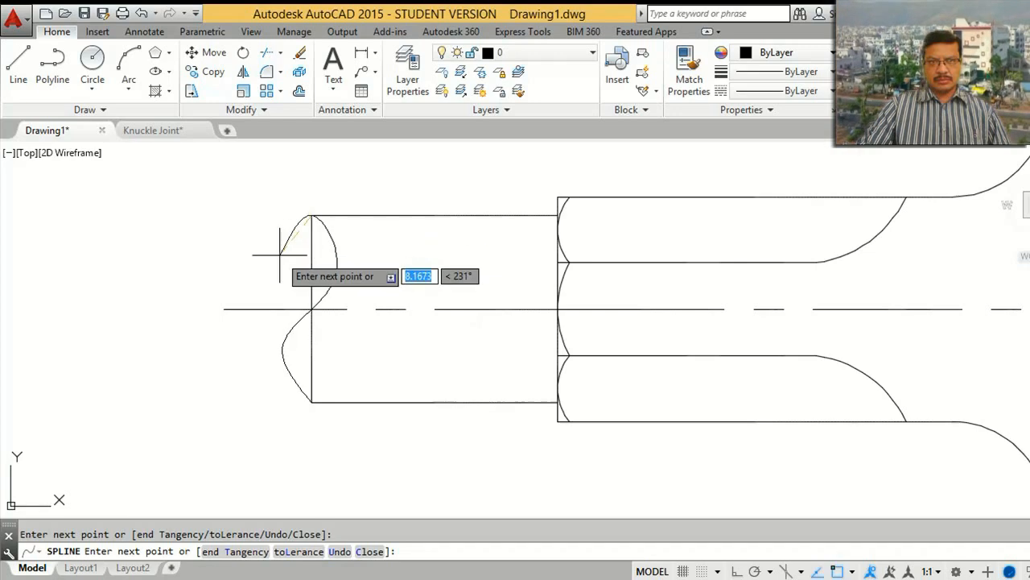
left_click(311, 308)
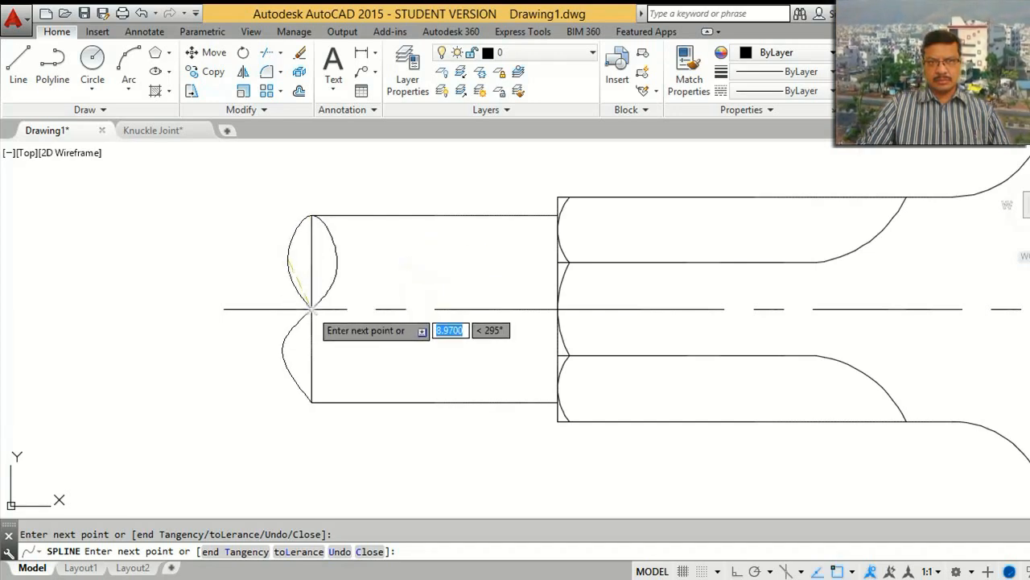
key("Return")
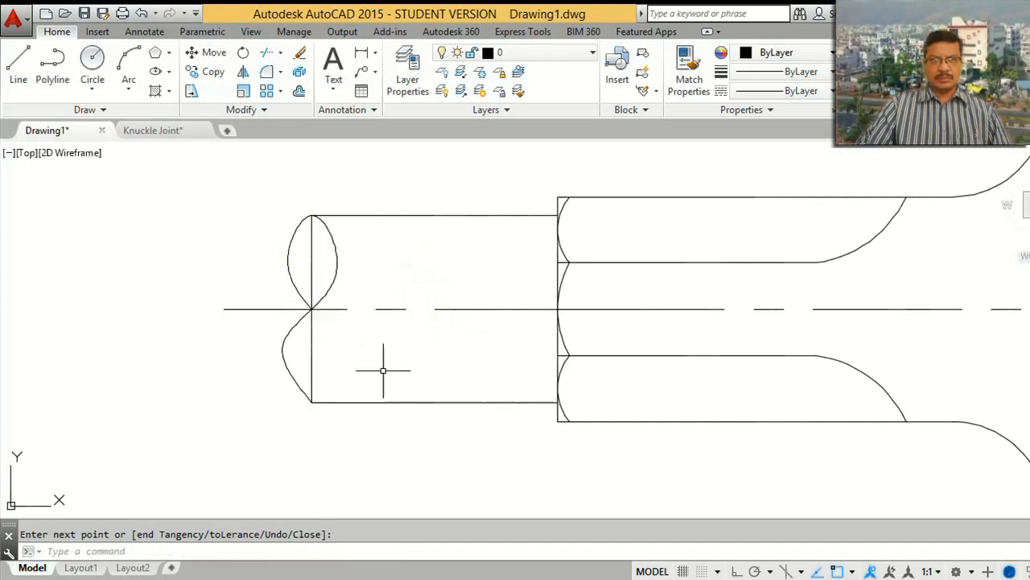
Step: Erase both halves of the straight vertical end line inside the shank's spline break
left_click(307, 253)
left_click(313, 278)
left_click(316, 287)
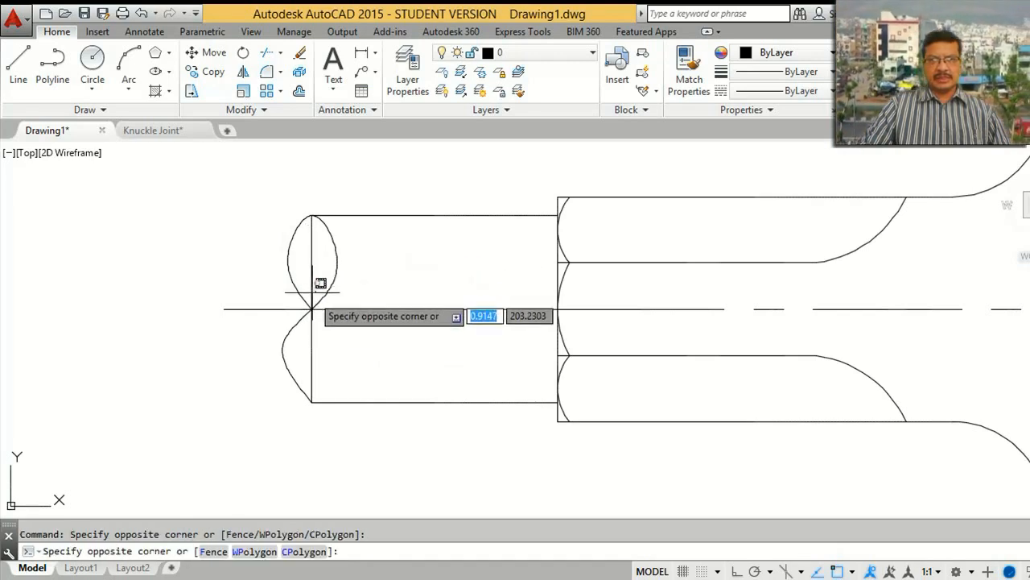
left_click(315, 283)
left_click(314, 339)
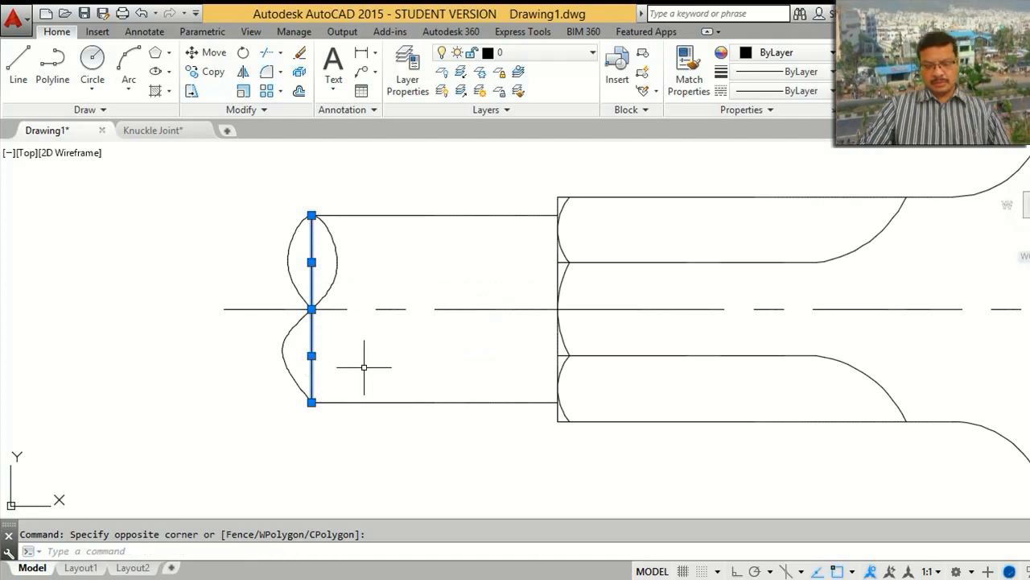
key("Delete")
type("z")
key("Return")
type("e")
key("Return")
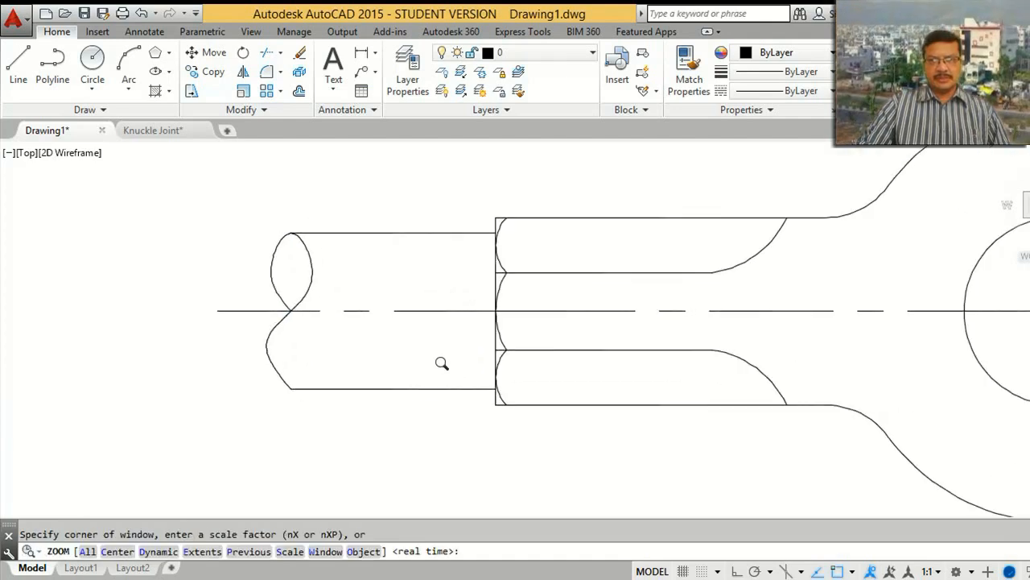
type("SPL")
key("Return")
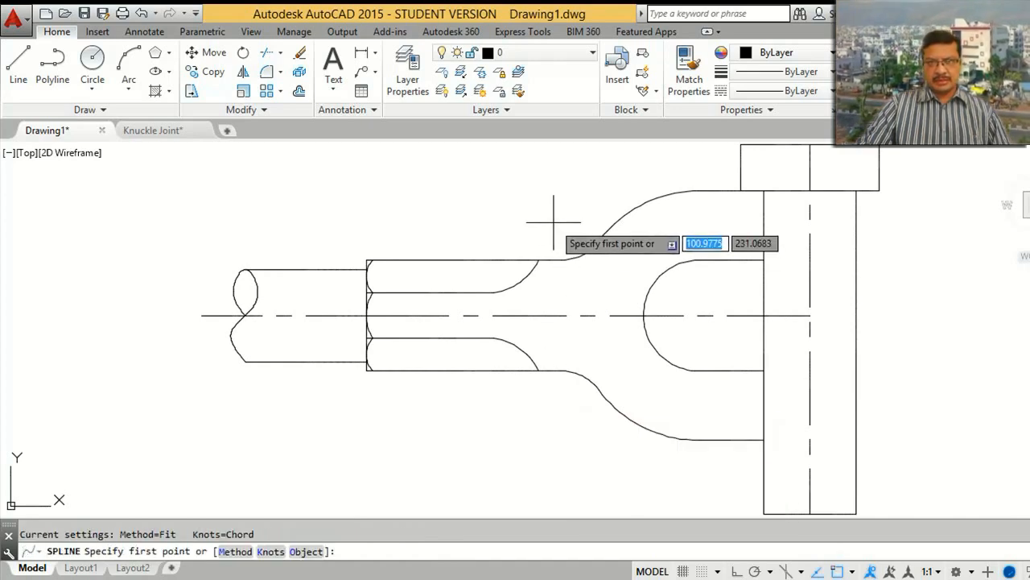
left_click(544, 235)
key("Escape")
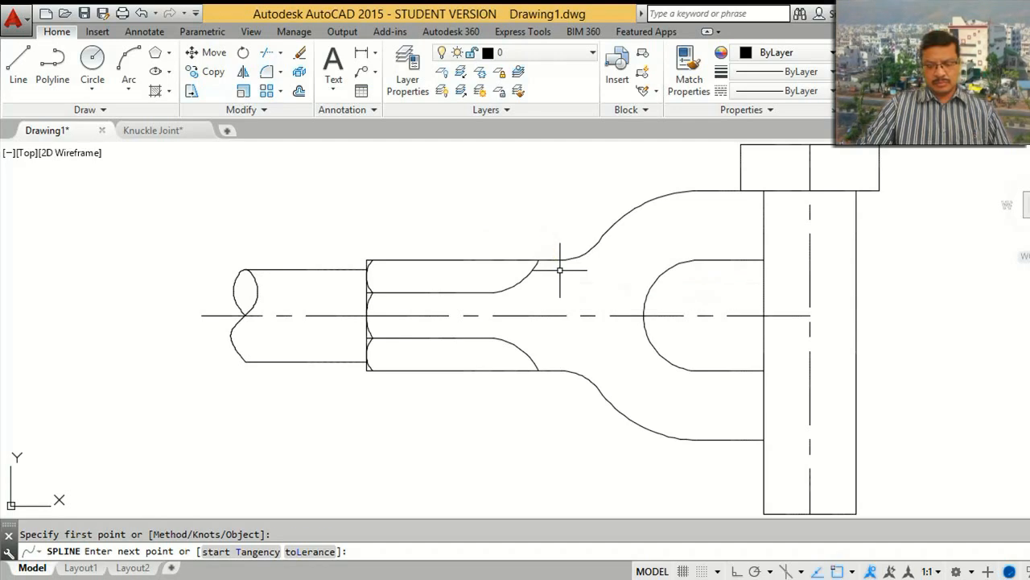
Step: Draw a wavy spline break line across the fork's neck, from its upper edge to its lower edge beside the facets' curved ends
type("spl")
key("Return")
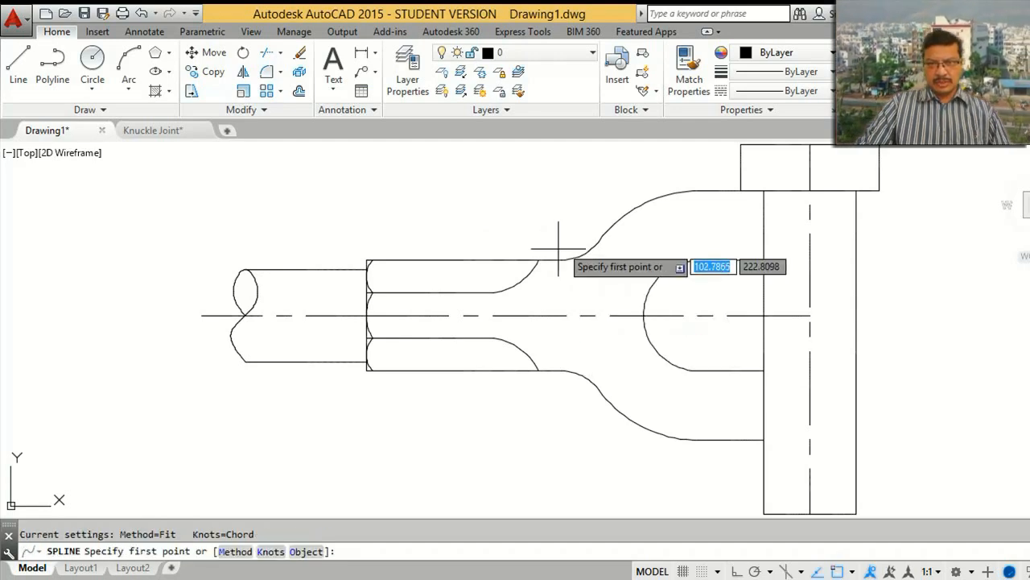
left_click(540, 260)
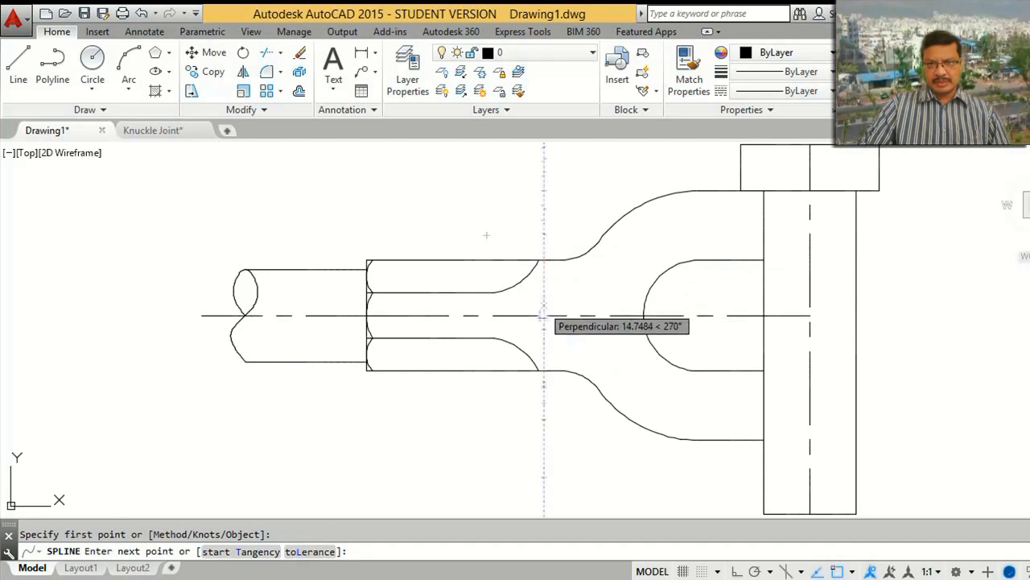
left_click(544, 306)
left_click(550, 354)
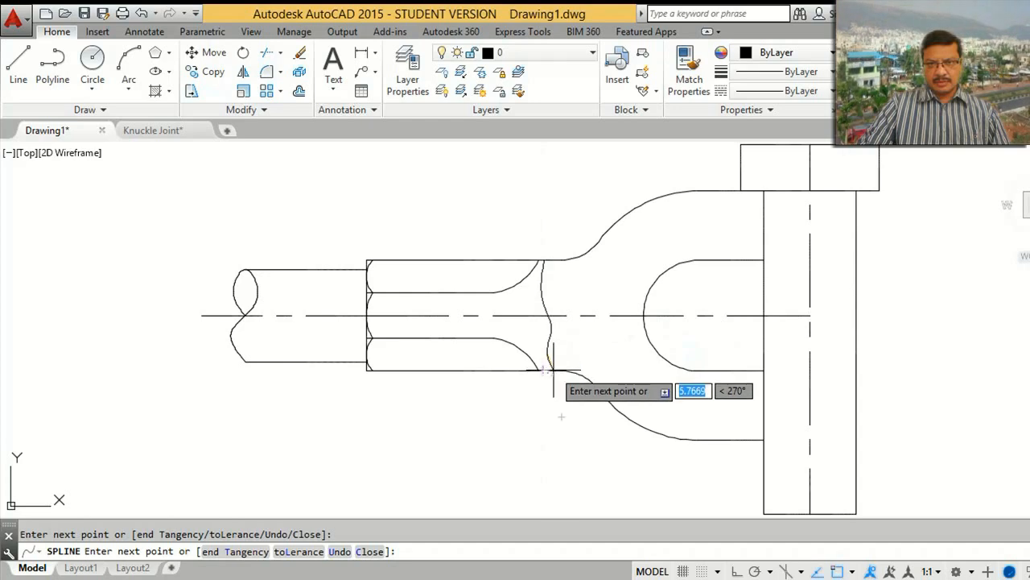
key("Return")
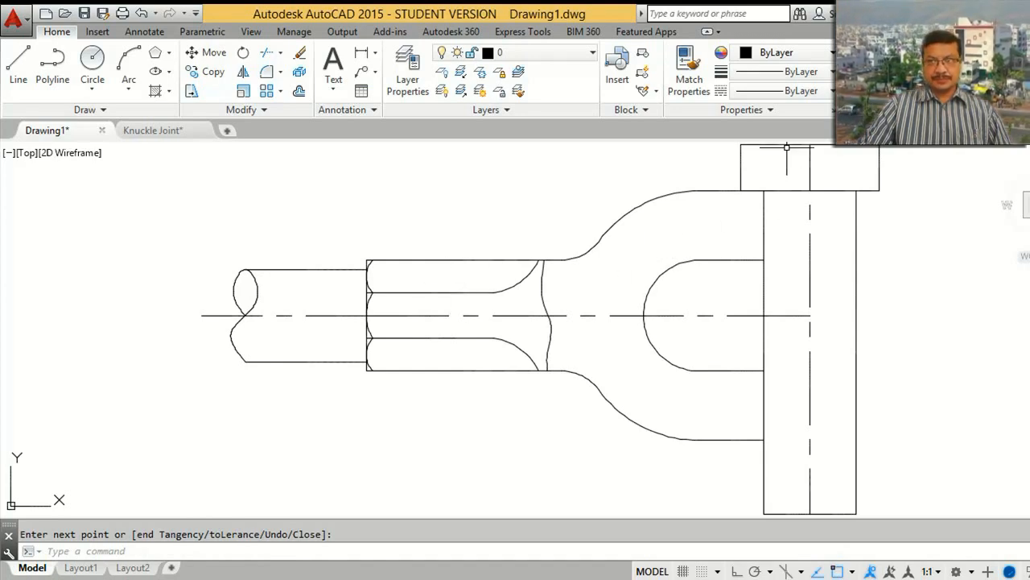
Step: Examine the whole fork and pin, and check the fork's open end against the finished Knuckle Joint drawing
mouse_move(786, 340)
middle_mouse_down()
mouse_move(572, 314)
mouse_move(593, 352)
mouse_move(546, 346)
middle_mouse_up()
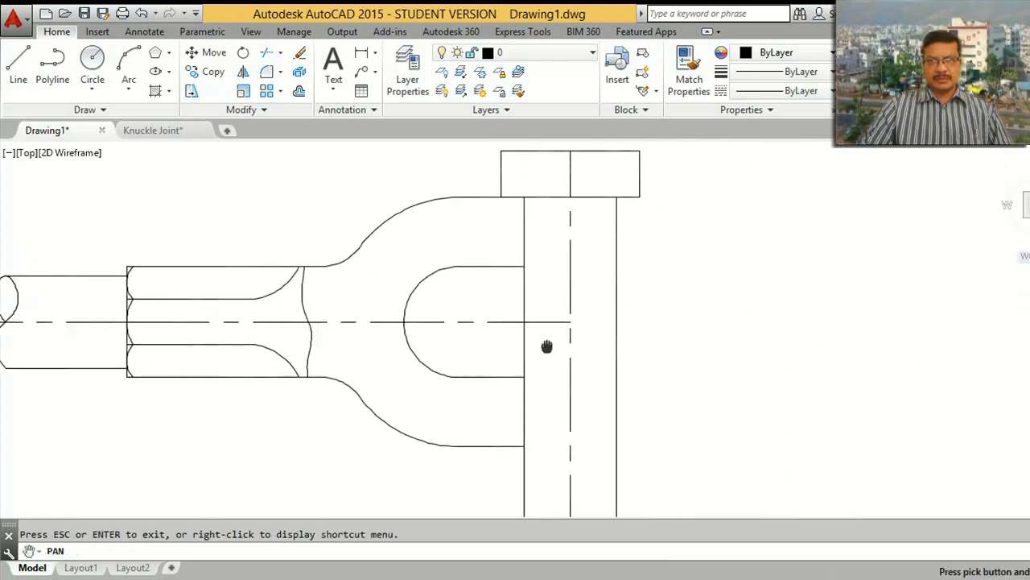
right_click(649, 280)
left_click(692, 333)
left_click_drag(683, 295, 621, 380)
left_click_drag(633, 276, 623, 328)
right_click(632, 309)
left_click(672, 344)
mouse_move(689, 292)
left_mouse_down()
mouse_move(630, 349)
mouse_move(613, 321)
left_mouse_up()
right_click(613, 321)
left_click(652, 337)
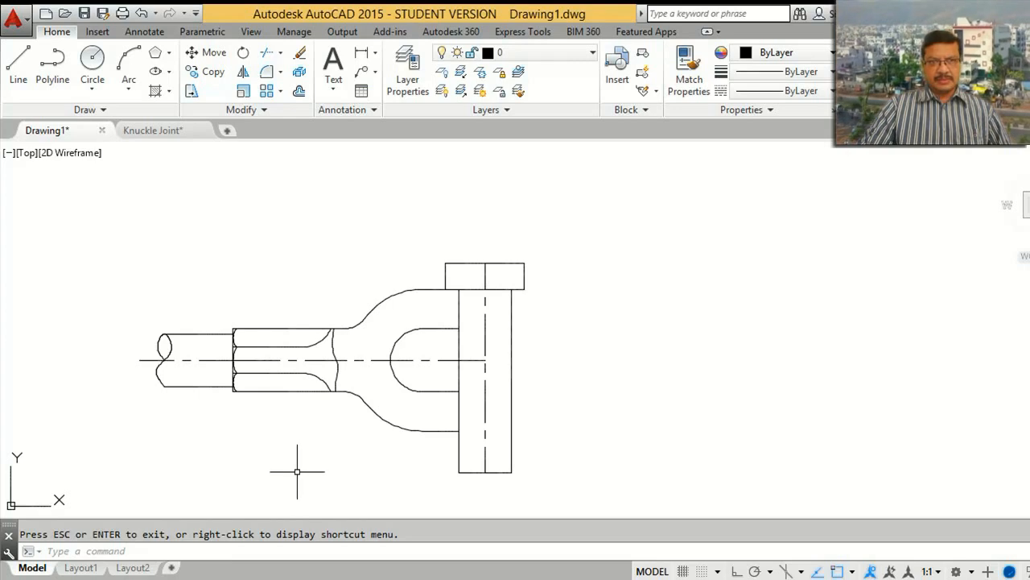
key("ctrl+Tab")
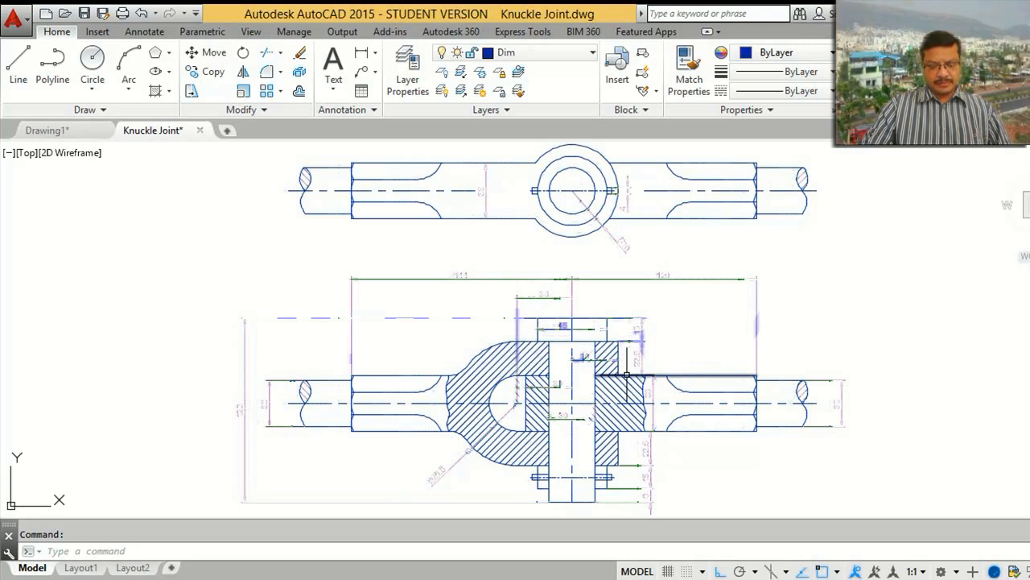
key("ctrl+Tab")
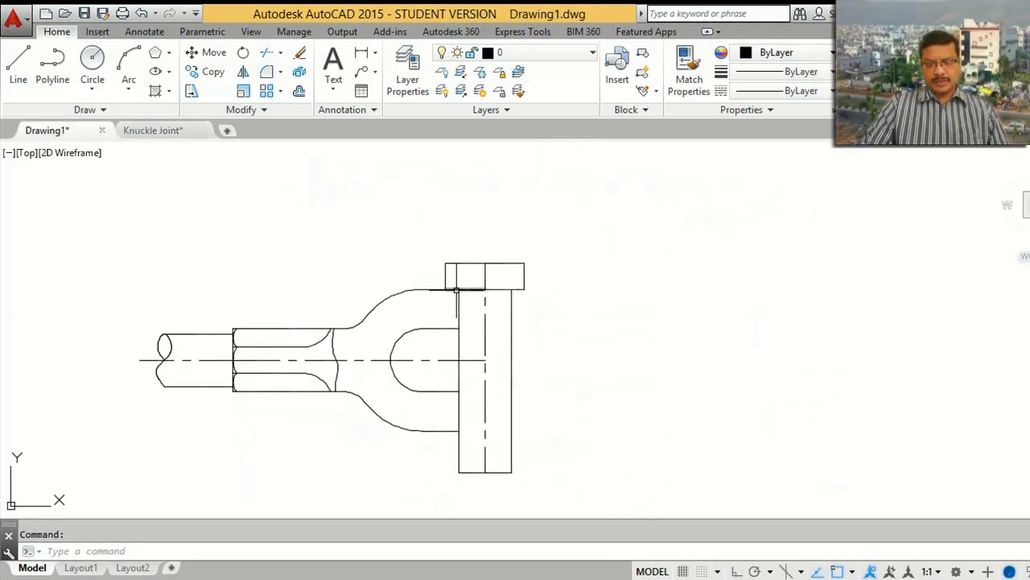
Step: Draw the upper fork arm's end from the pin axis under the head: 30 mm outward, 22.5 mm down with ortho on, and back to the pin
left_click(17, 65)
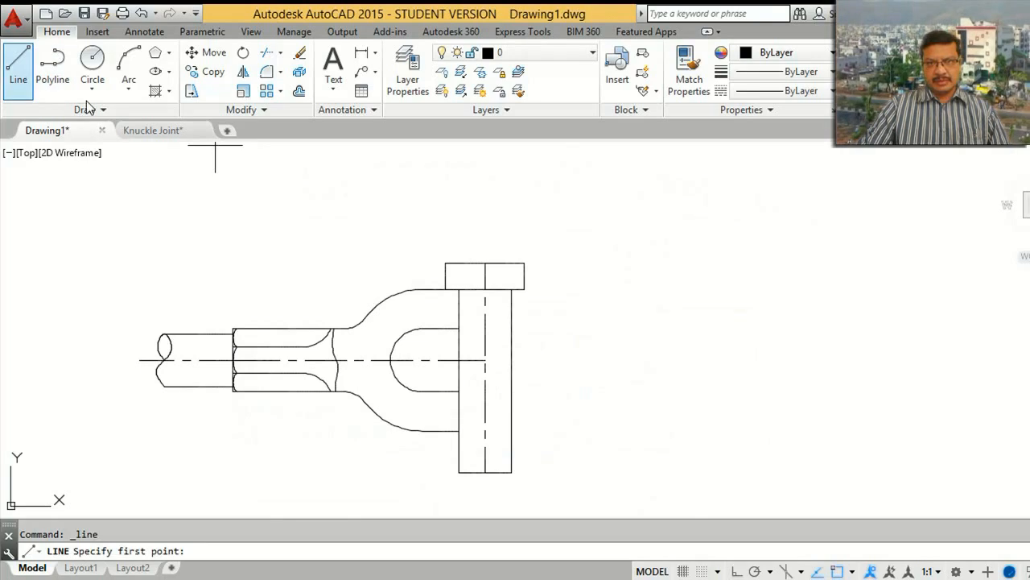
left_click(484, 288)
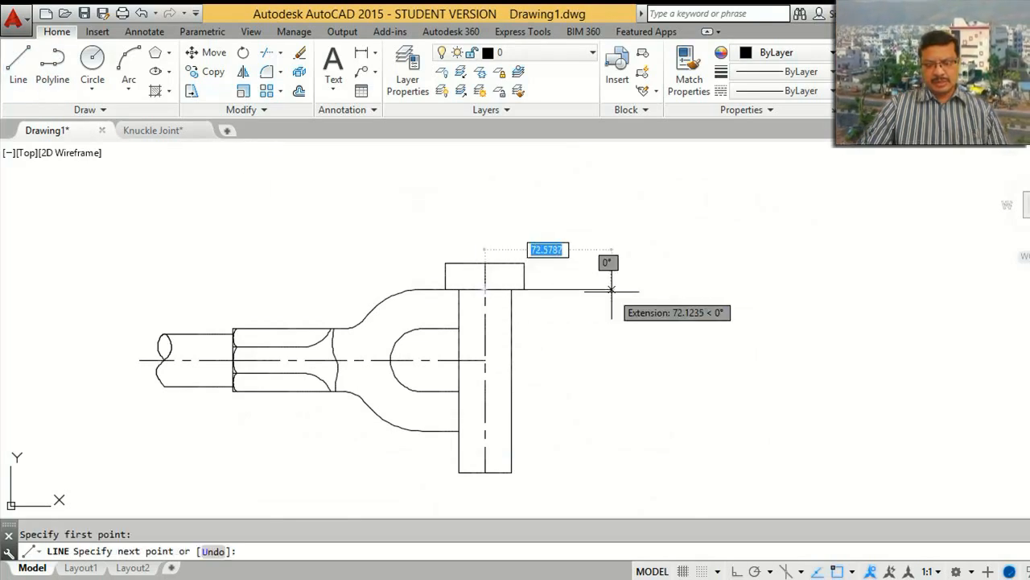
type("3")
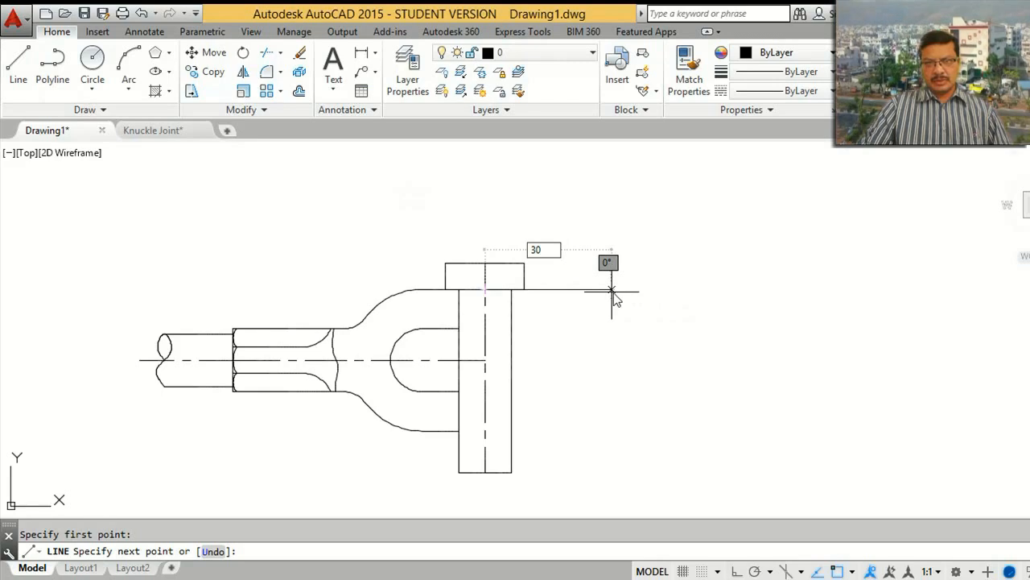
type("0")
key("Return")
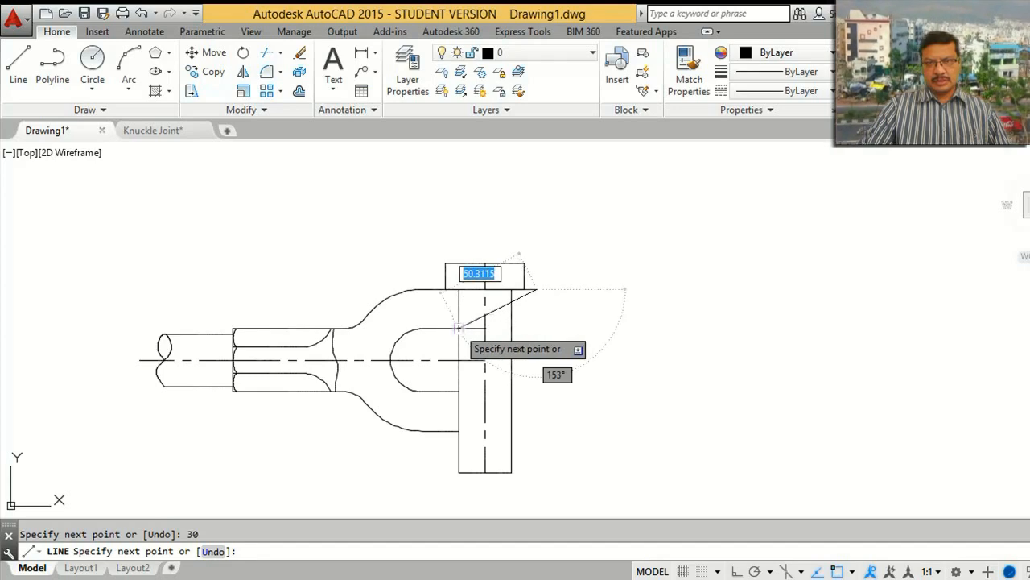
key("F8")
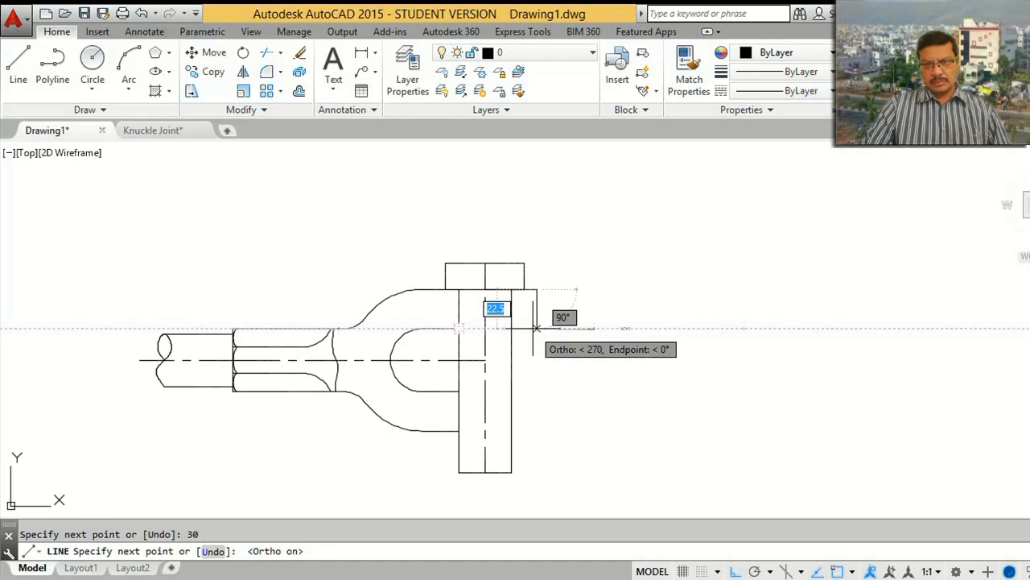
left_click(535, 327)
left_click(512, 328)
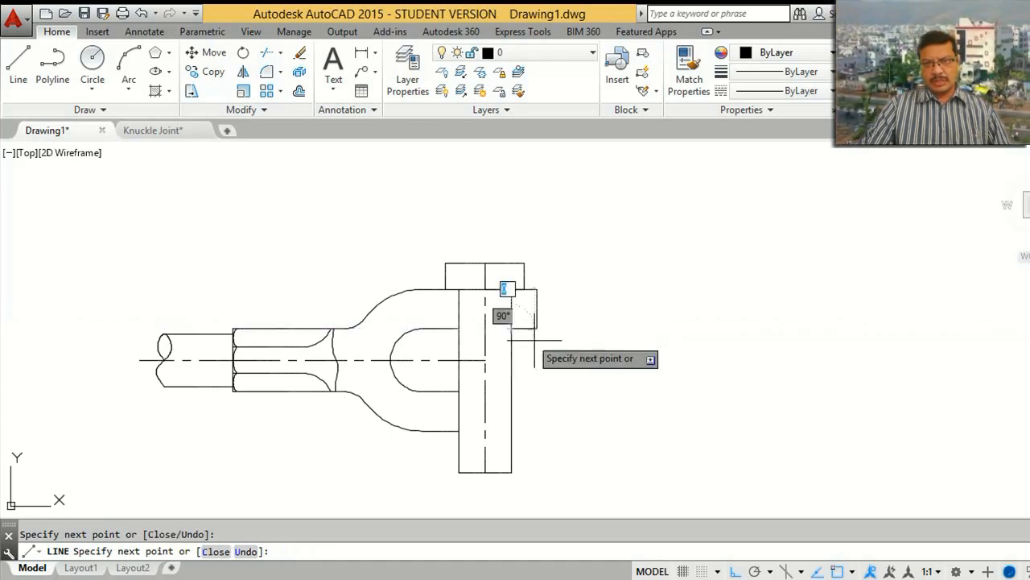
key("Return")
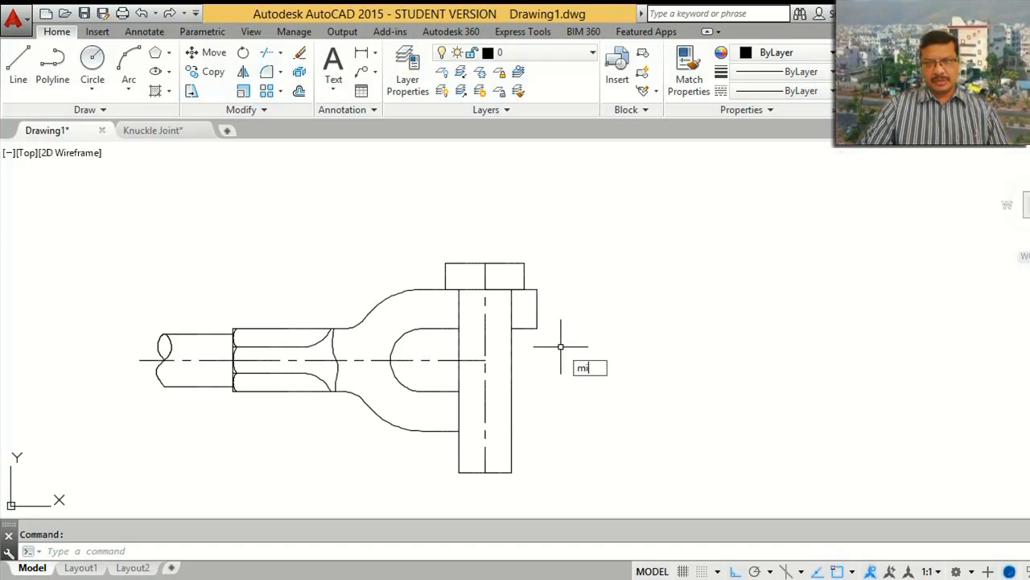
Step: Mirror the three lines of the upper fork arm's end about the horizontal centre line, keeping the originals
key("Return")
left_click(586, 332)
left_click(531, 307)
left_click(564, 308)
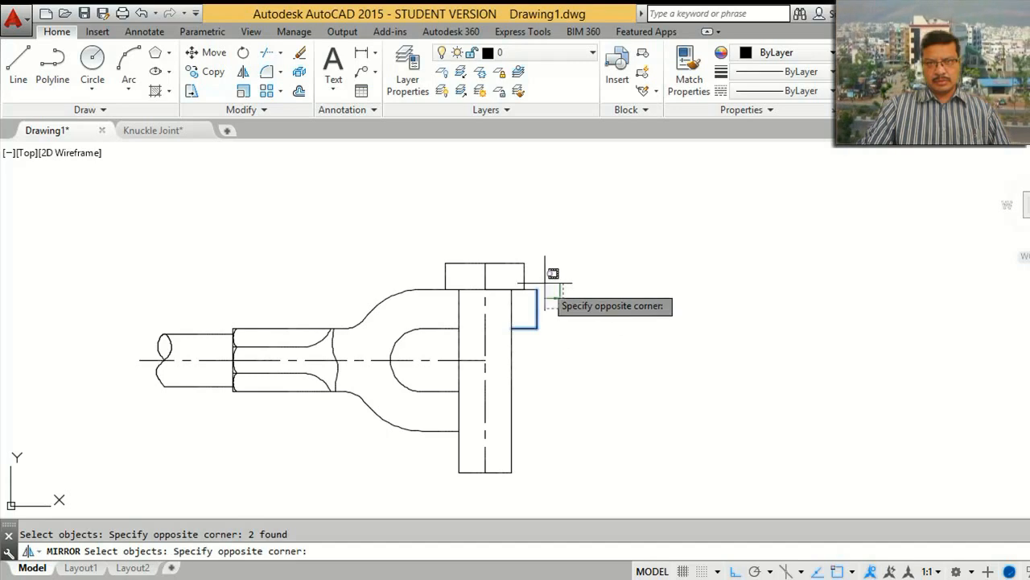
left_click(541, 269)
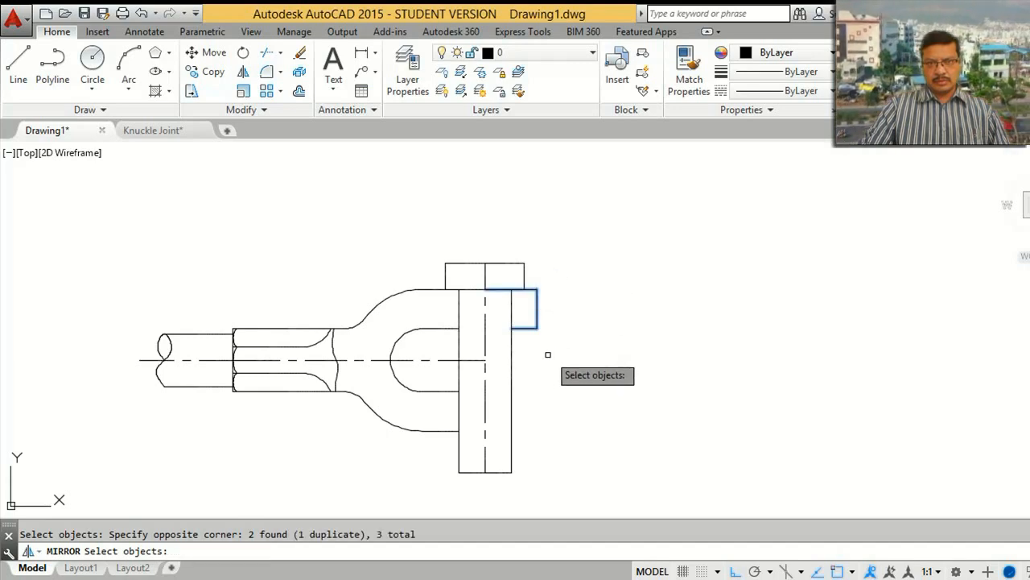
key("Return")
left_click(485, 359)
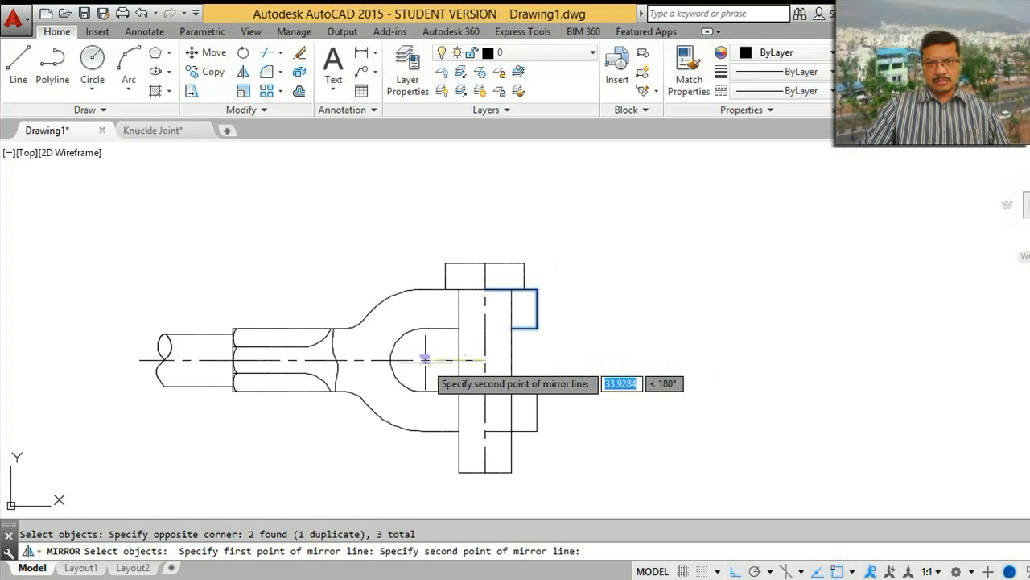
left_click(425, 359)
key("Return")
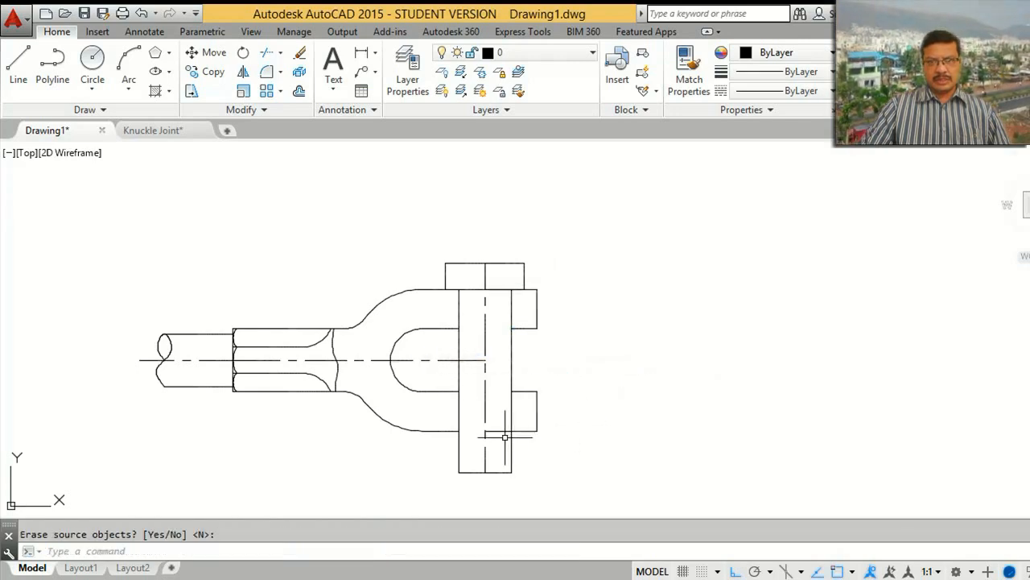
Step: Trim the piece of the lower fork arm's mirrored bottom line that crosses the pin
type("tr")
key("Return")
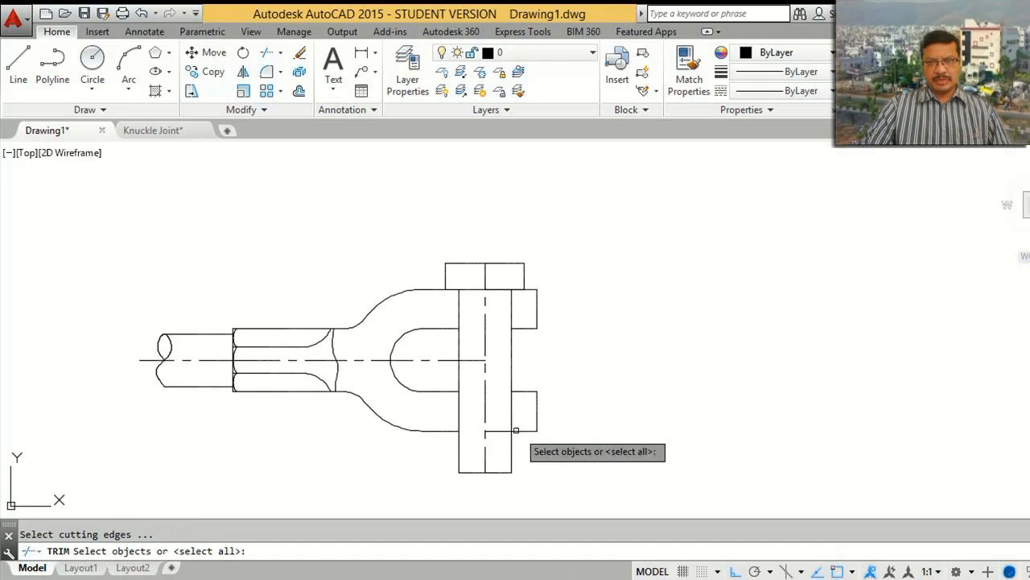
key("Return")
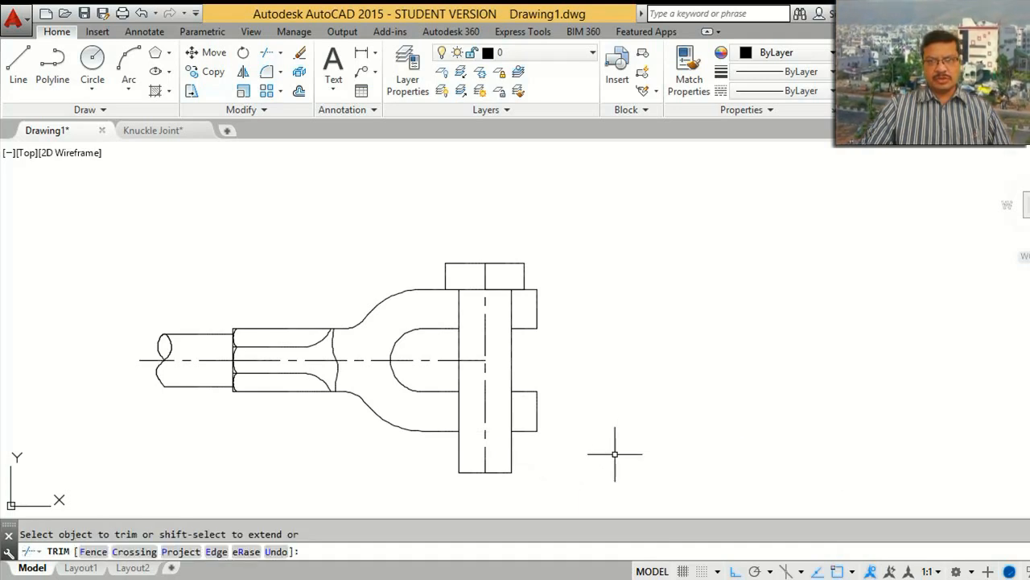
key("Return")
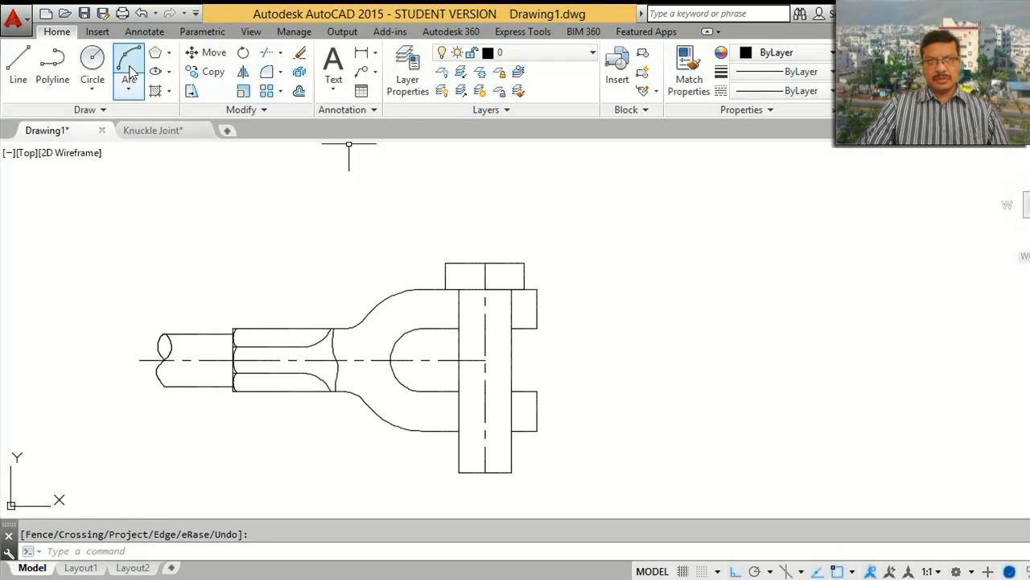
Step: Mirror the shank, its faceted section, break lines and centre line about the pin's vertical axis, keeping the originals
left_click(243, 71)
mouse_move(125, 309)
left_mouse_down()
mouse_move(326, 400)
mouse_move(359, 395)
mouse_move(320, 290)
left_mouse_up()
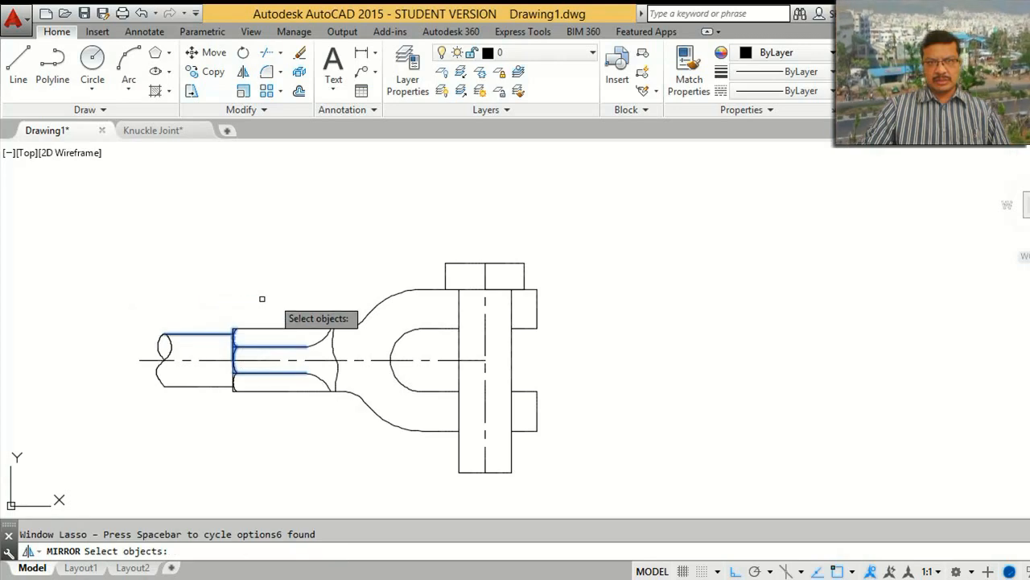
left_click(139, 298)
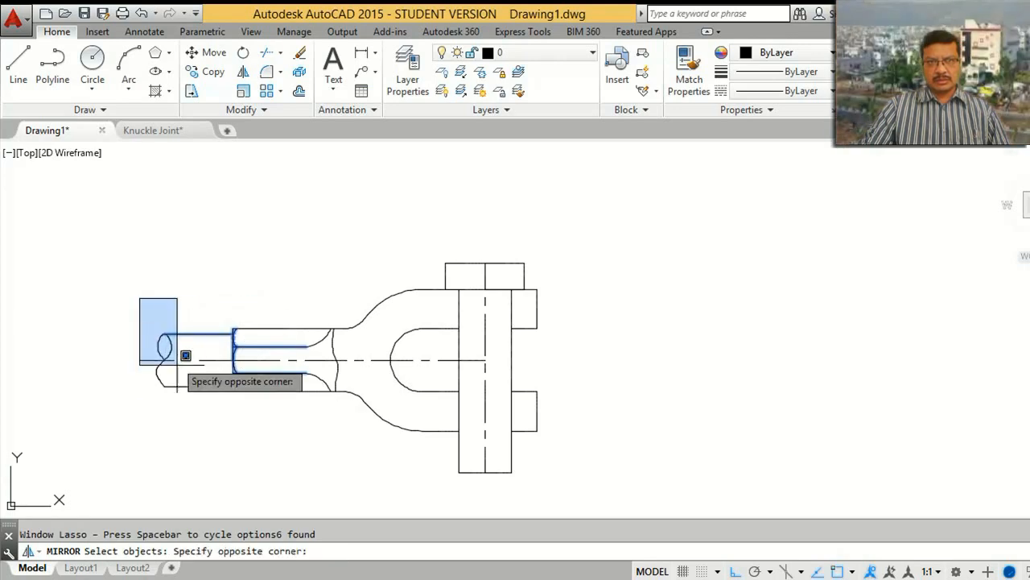
left_click(369, 404)
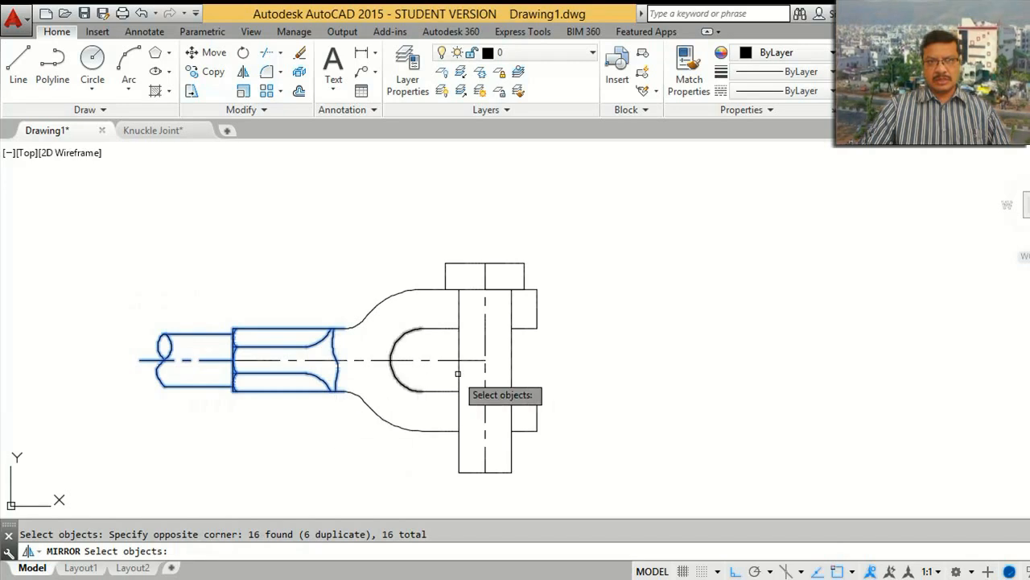
key("Return")
left_click(485, 334)
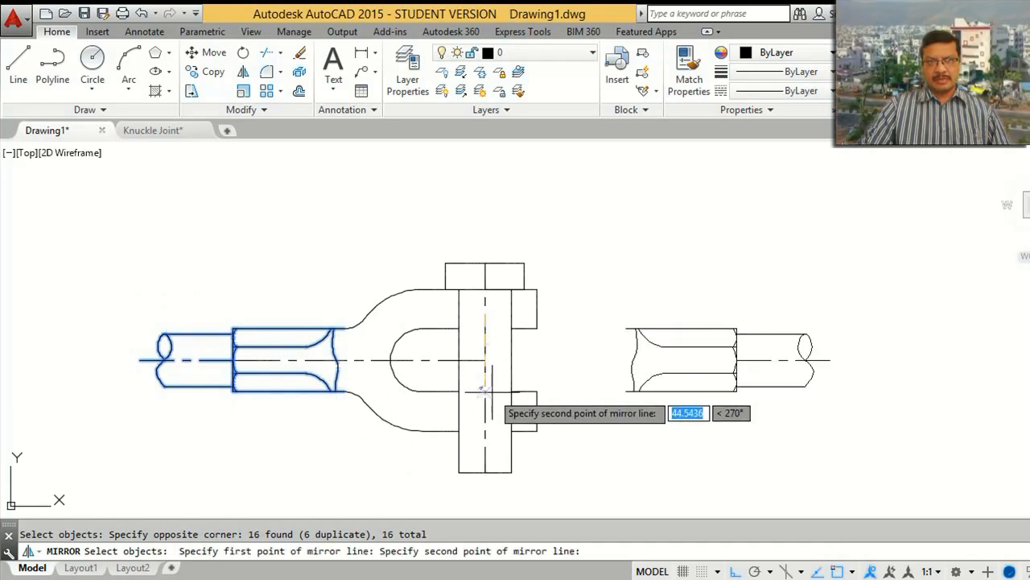
left_click(493, 388)
key("Return")
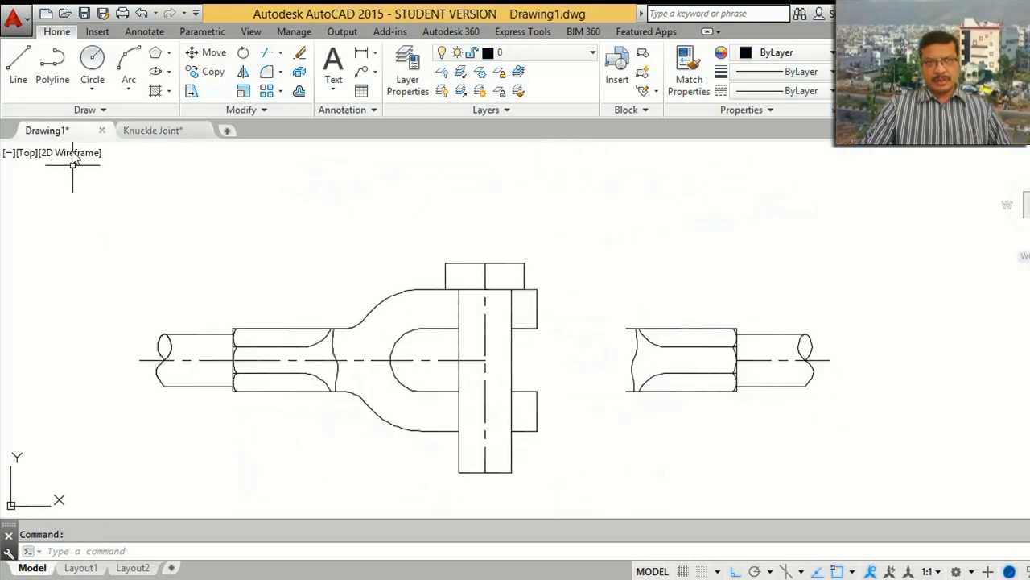
Step: Draw a 120 mm horizontal line from the pin axis along the centre line toward the mirrored rod
left_click(18, 64)
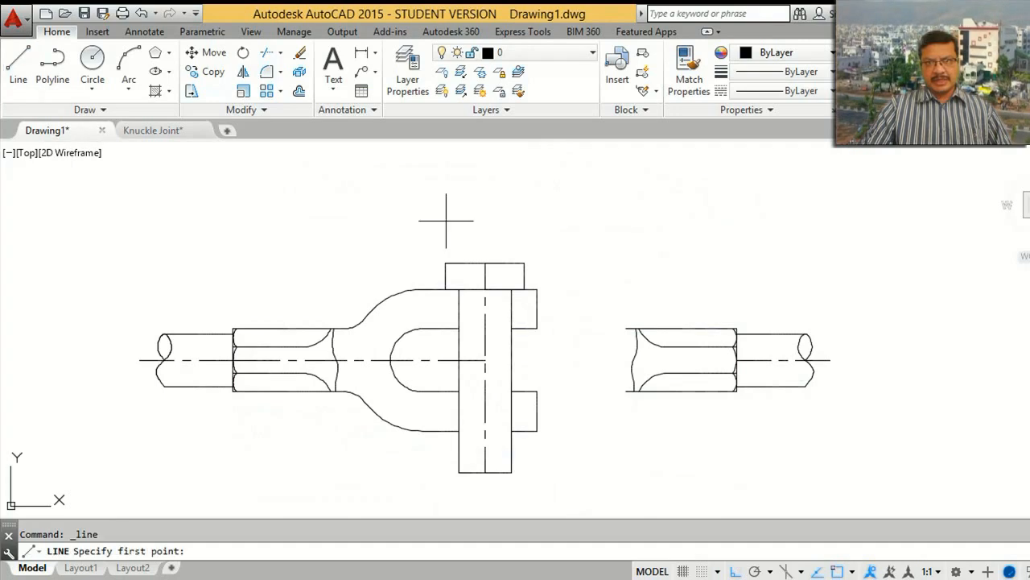
left_click(484, 360)
type("12")
key("Return")
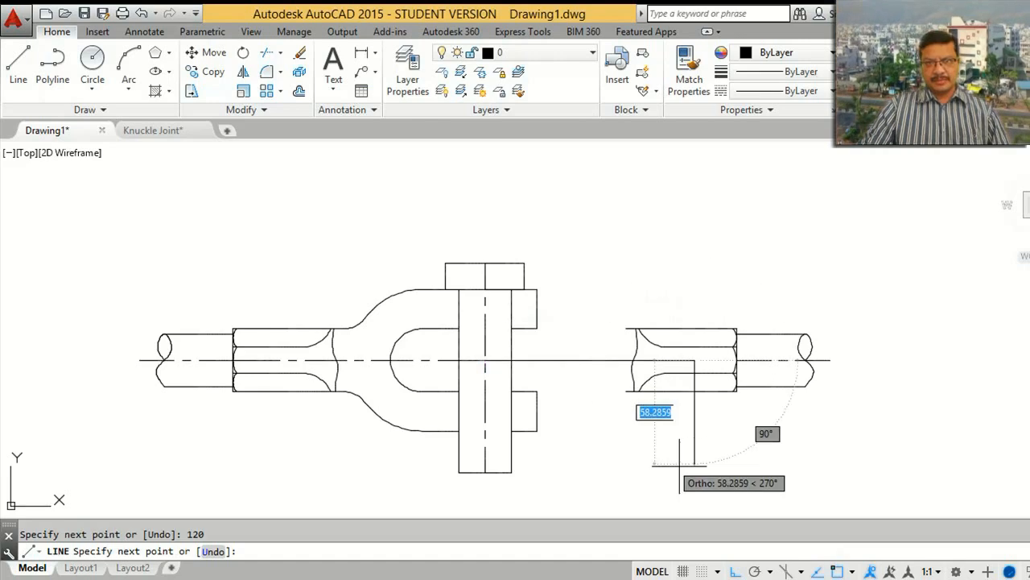
key("Return")
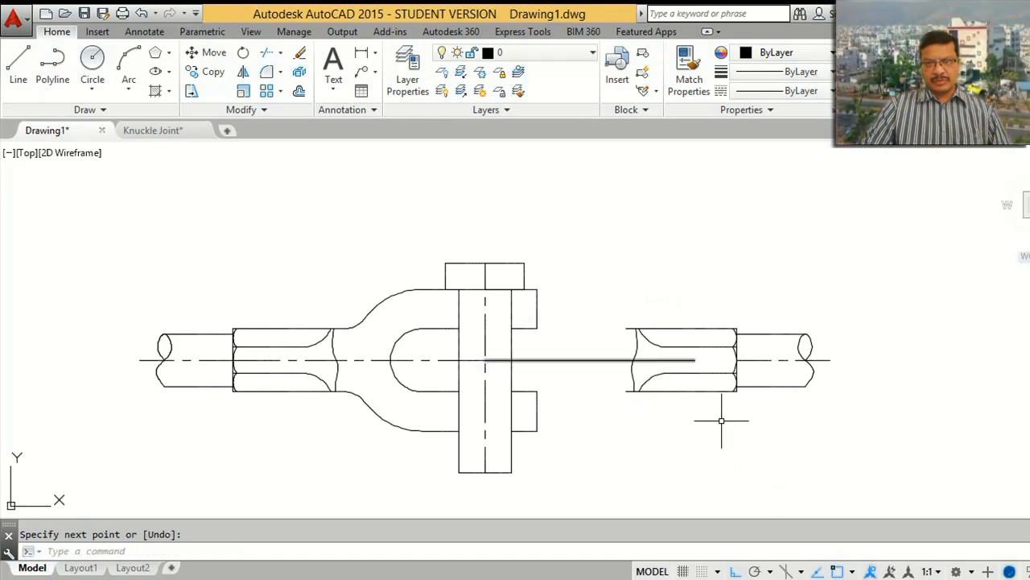
Step: Move the mirrored rod so that its facet-to-shank shoulder sits at the end of the 120 mm line
key("Return")
left_click(597, 269)
left_click(873, 451)
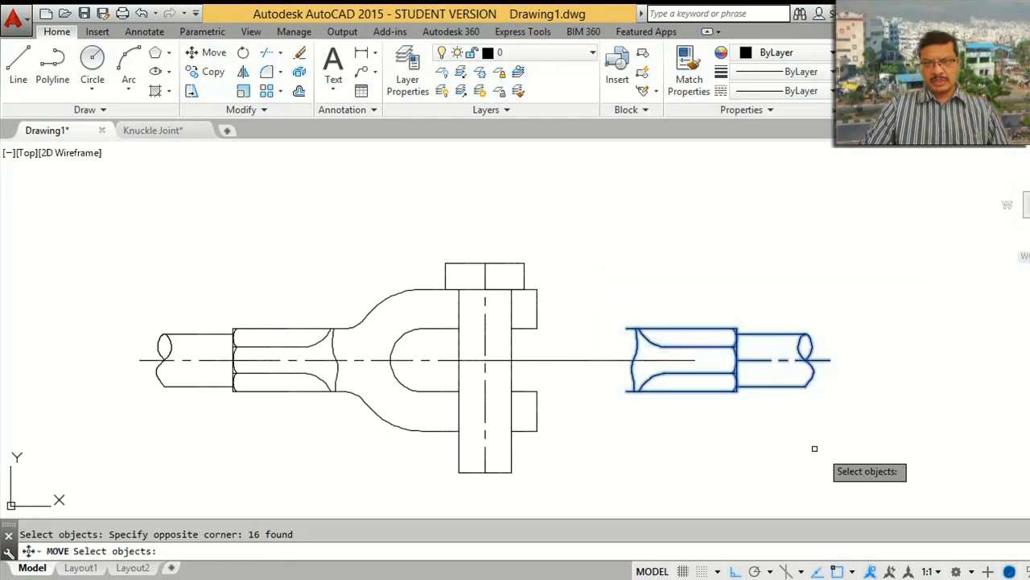
key("Return")
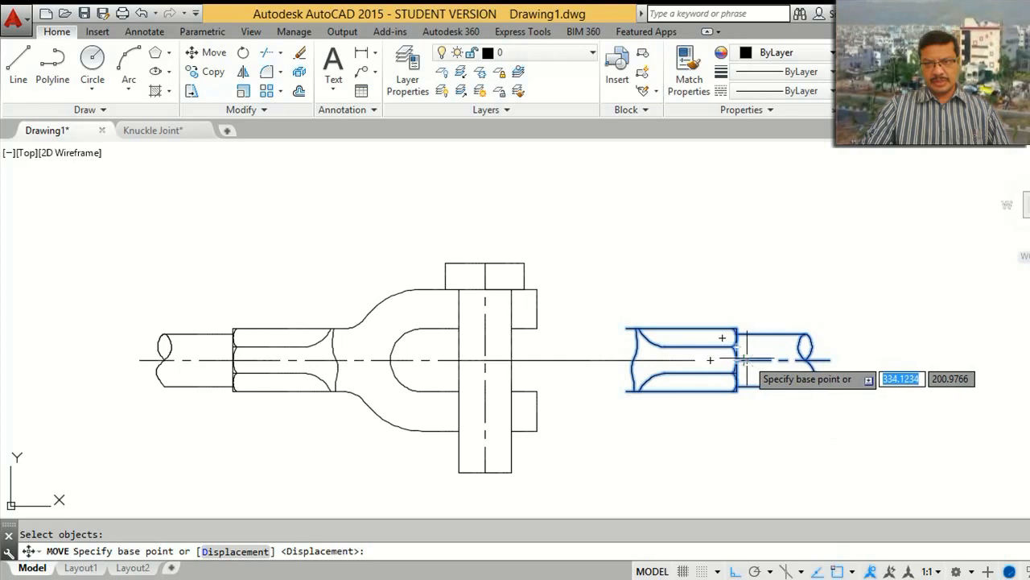
left_click(736, 352)
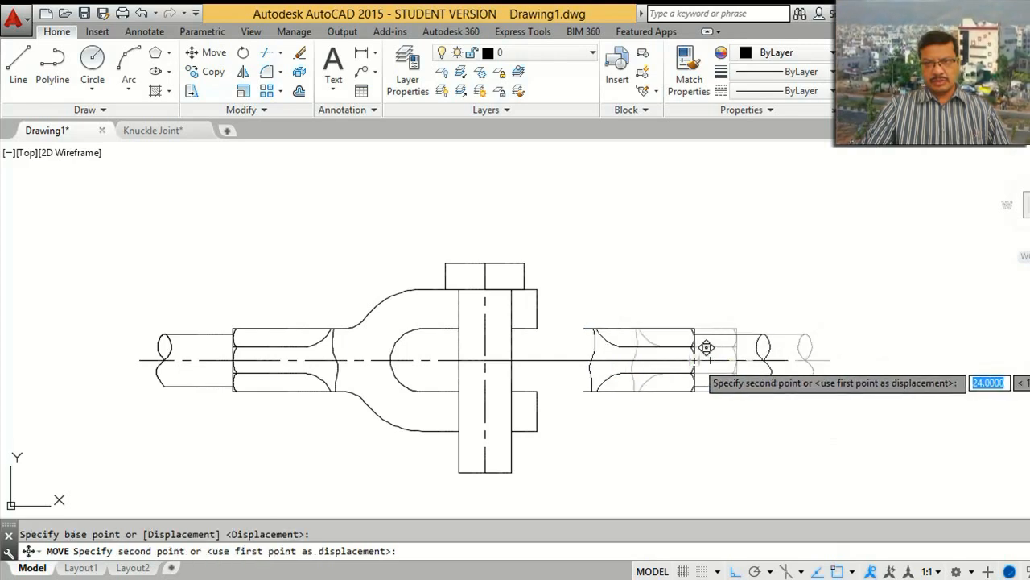
left_click(706, 347)
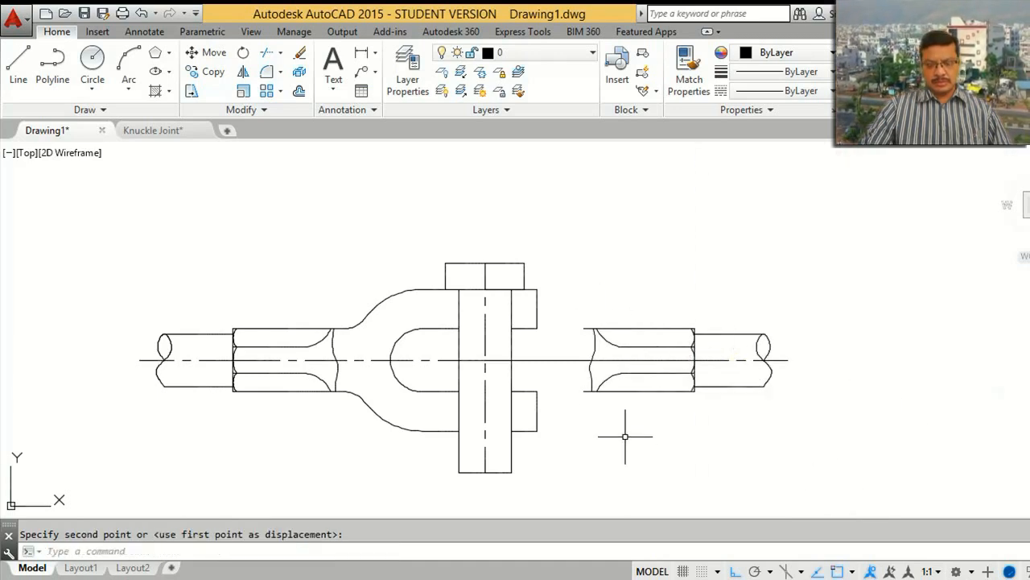
left_click(280, 54)
left_click(295, 112)
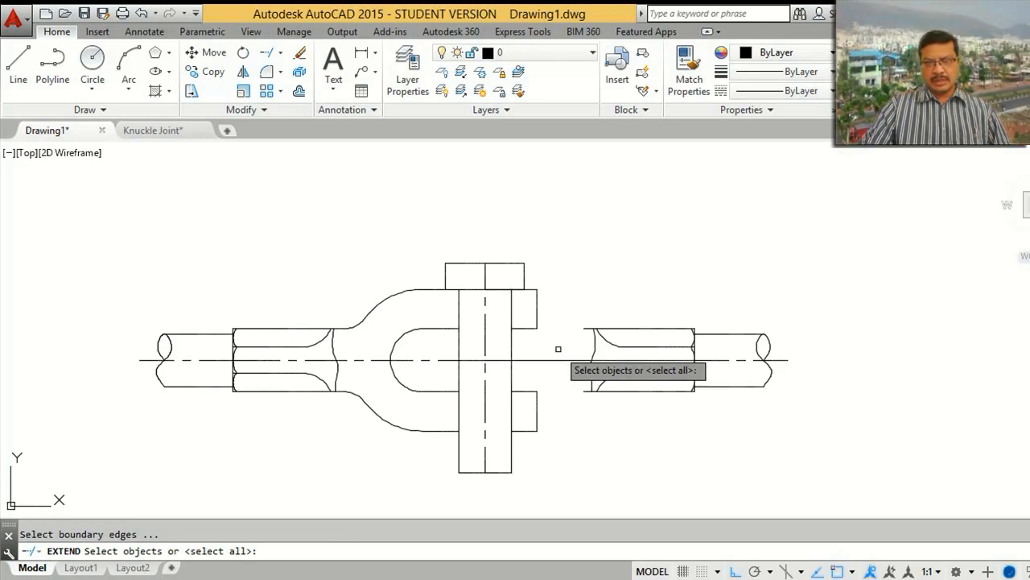
key("Return")
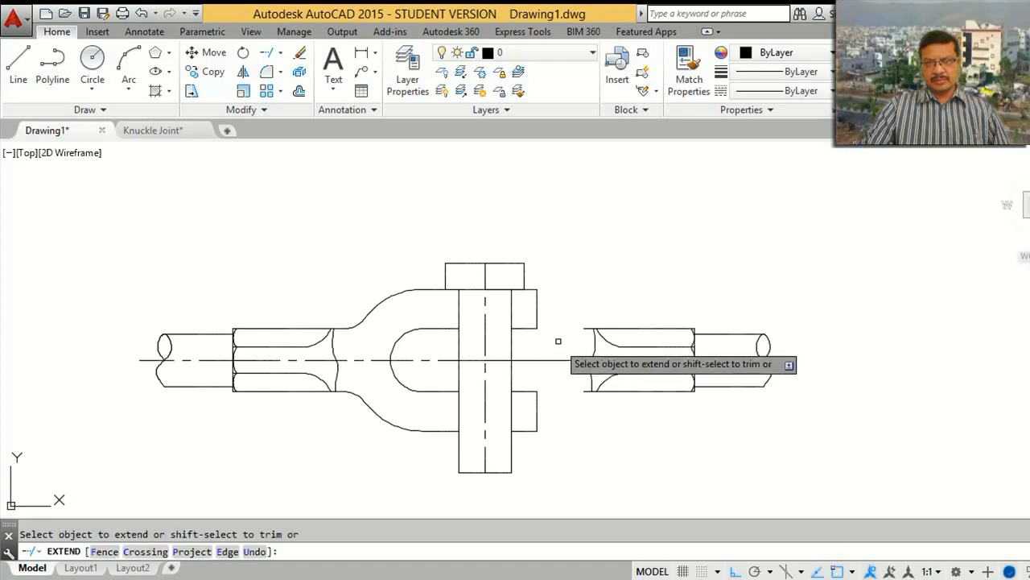
left_click(588, 328)
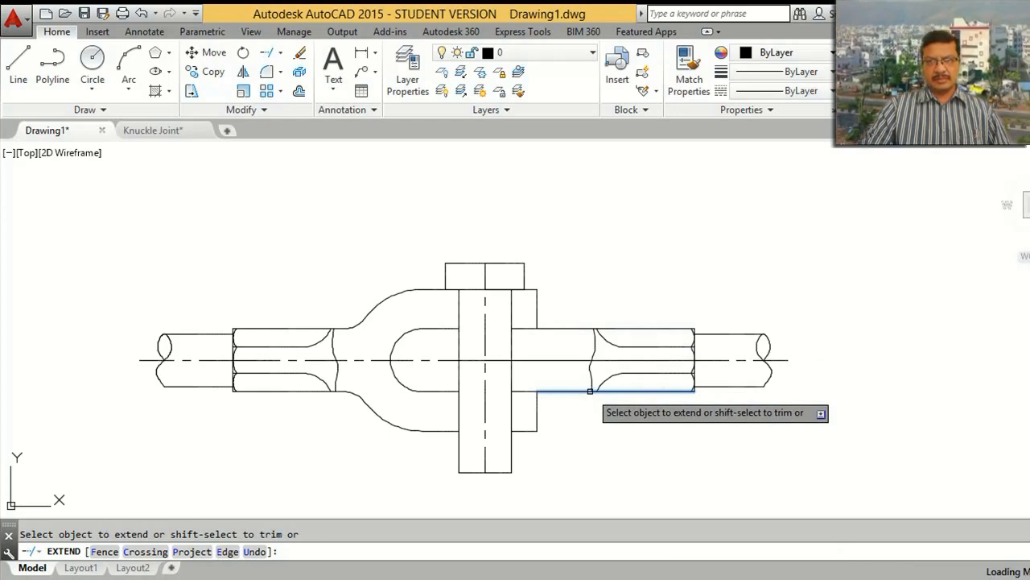
key("Escape")
key("ctrl+z")
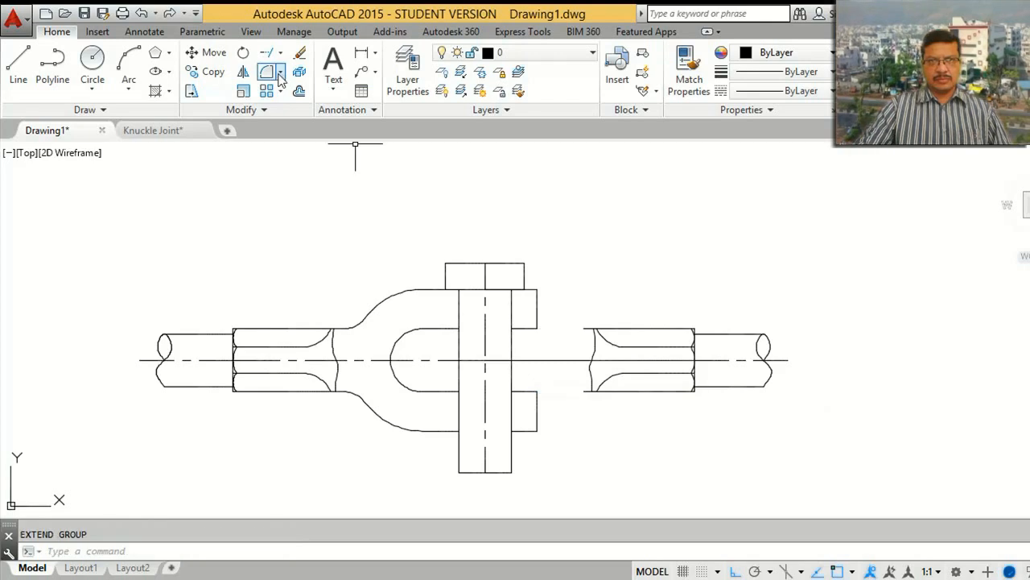
Step: Extend the moved rod's upper and lower faceted-section edges to the ends of the fork arms
left_click(280, 55)
left_click(294, 107)
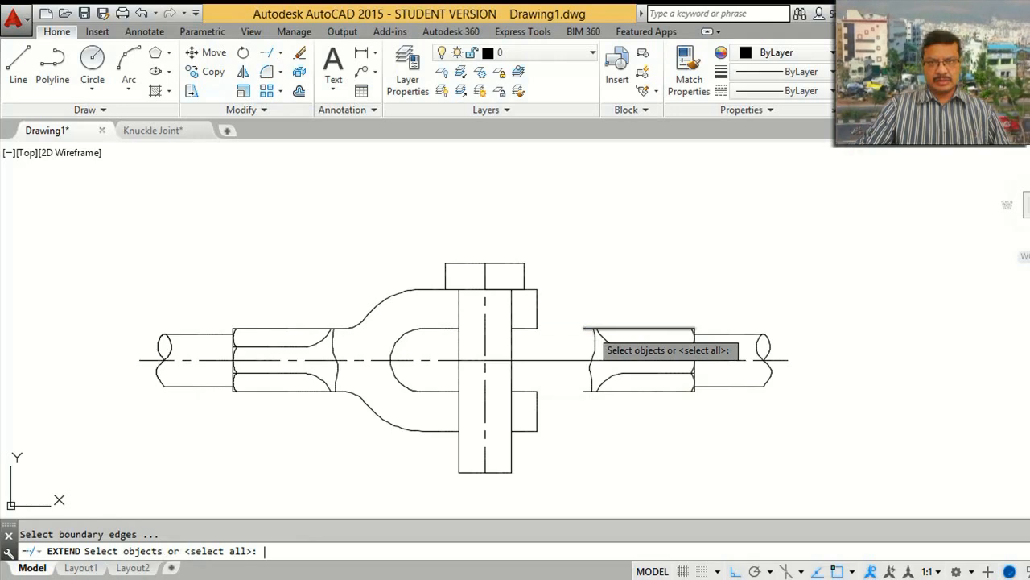
key("Return")
left_click(586, 328)
left_click(583, 390)
key("Return")
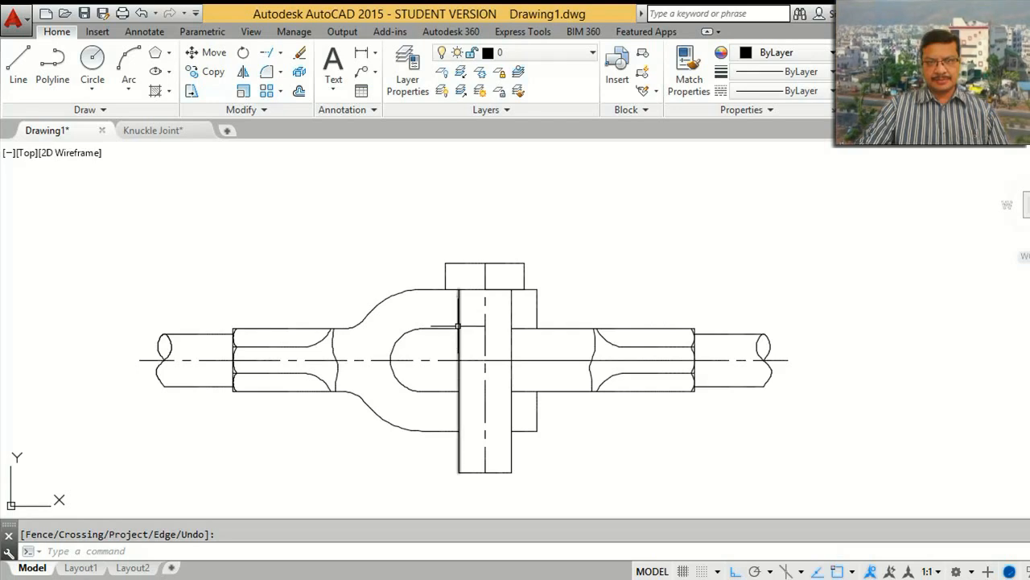
Step: Draw the eye's end inside the fork: 30 mm inward from the pin axis along the slot's upper edge, then vertically down to its lower edge
type("l")
key("Return")
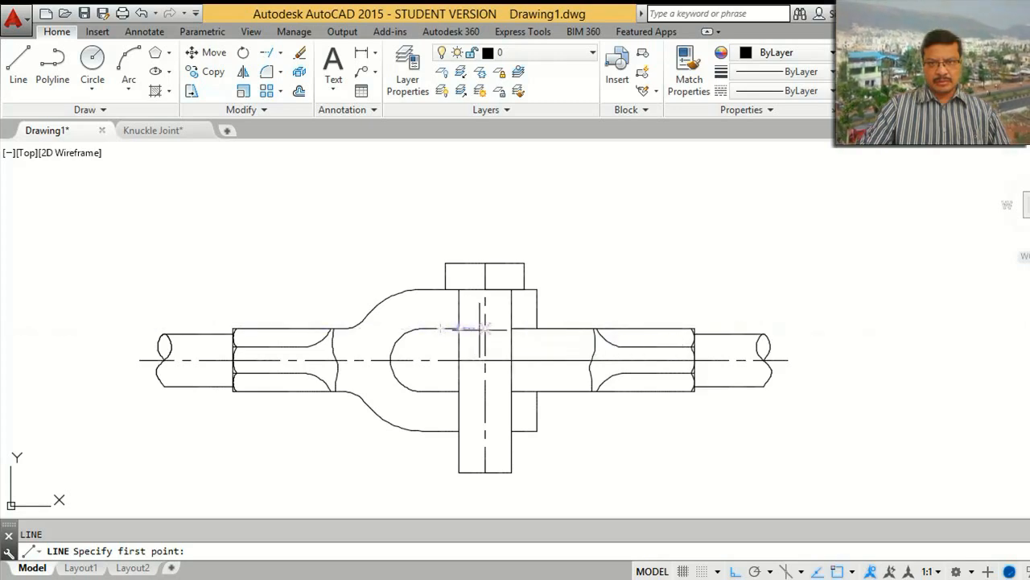
left_click(484, 328)
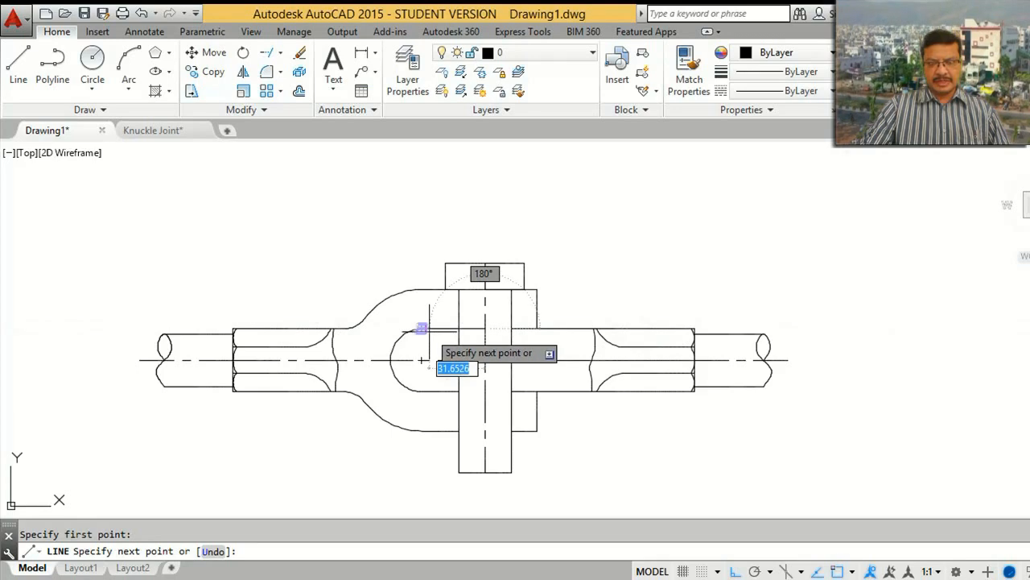
type("30")
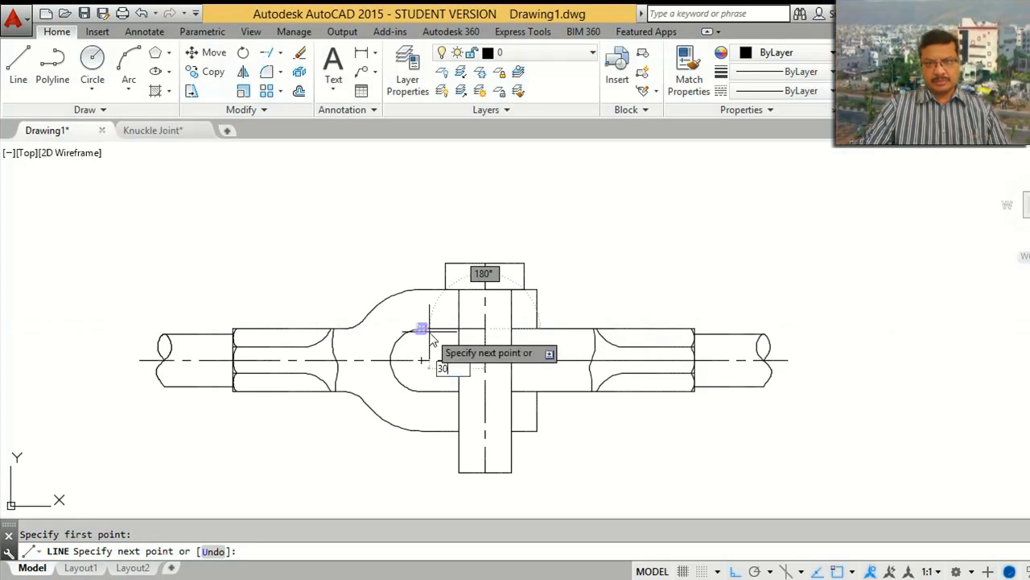
key("Return")
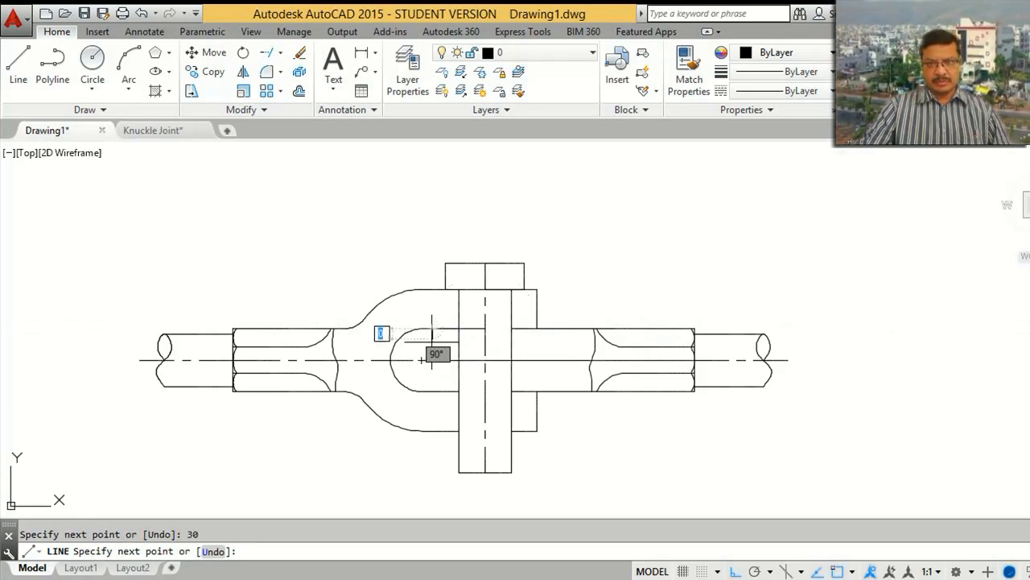
left_click(432, 392)
key("Return")
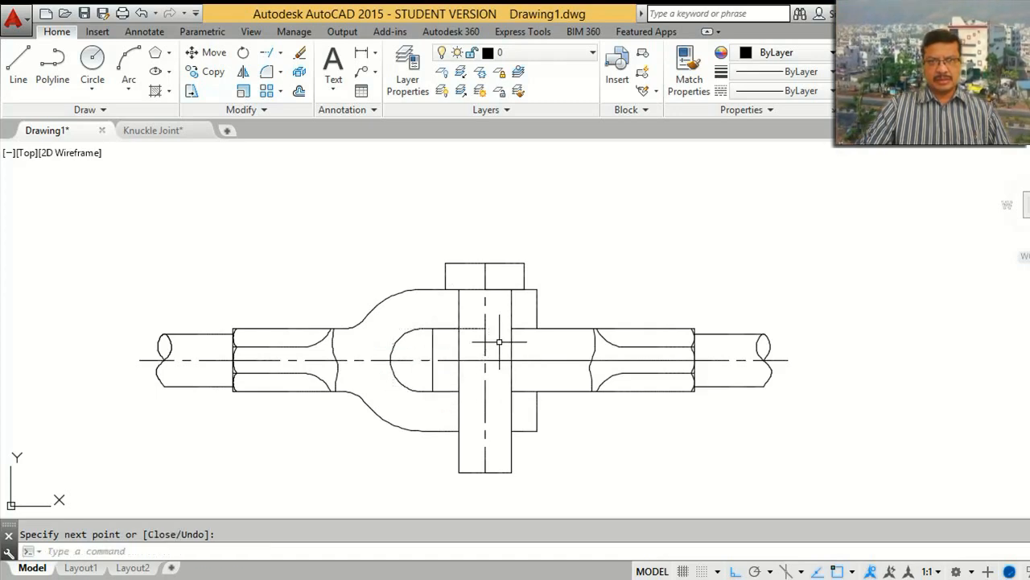
Step: Erase the 30 mm horizontal helper line between the pin axis and the eye's vertical end line
key("Return")
left_click(473, 327)
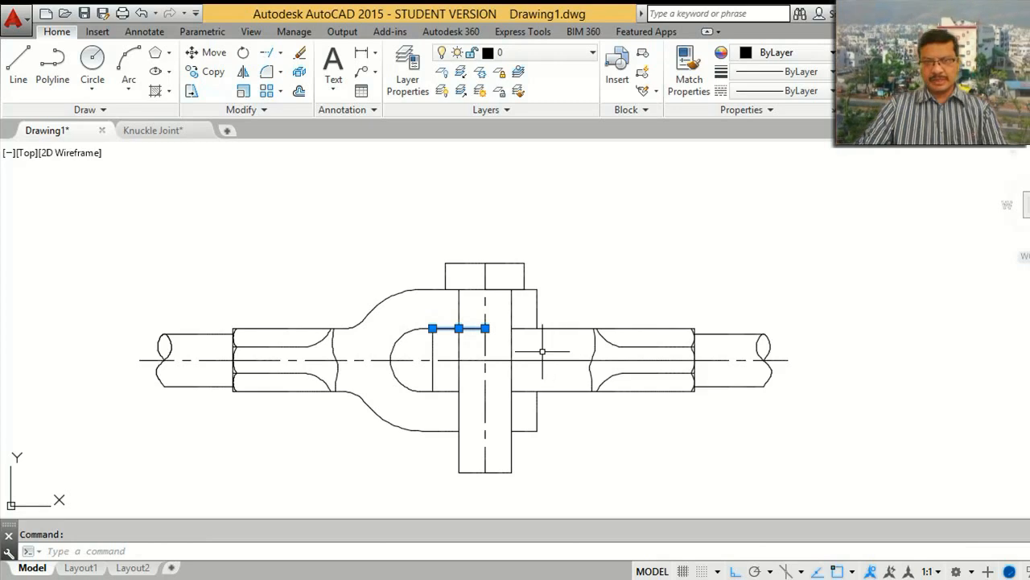
key("Delete")
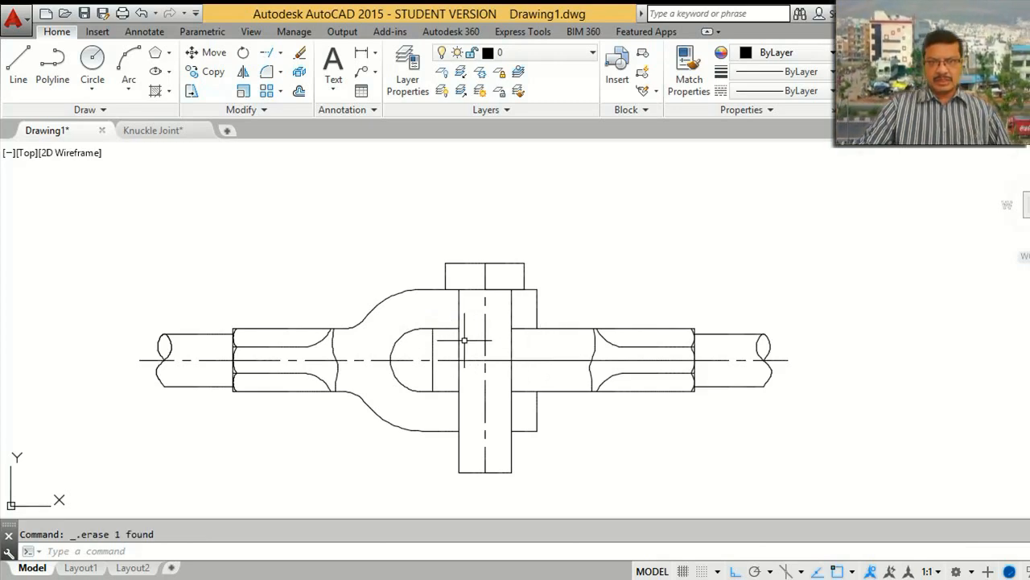
Step: Check the Knuckle Joint reference drawing, and move the eye rod's wavy break line in Drawing1 closer to the pin
key("ctrl+Tab")
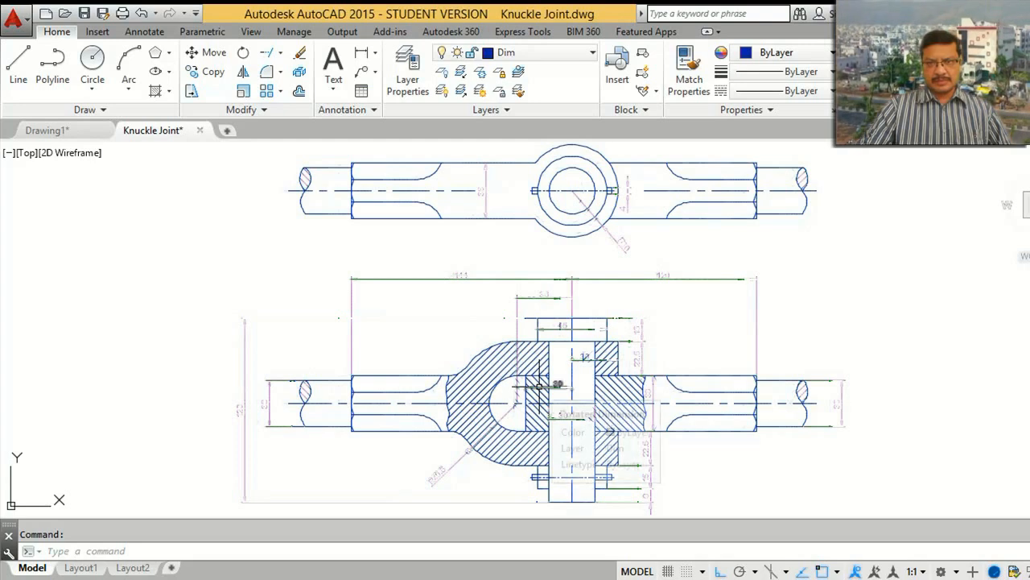
key("ctrl+Tab")
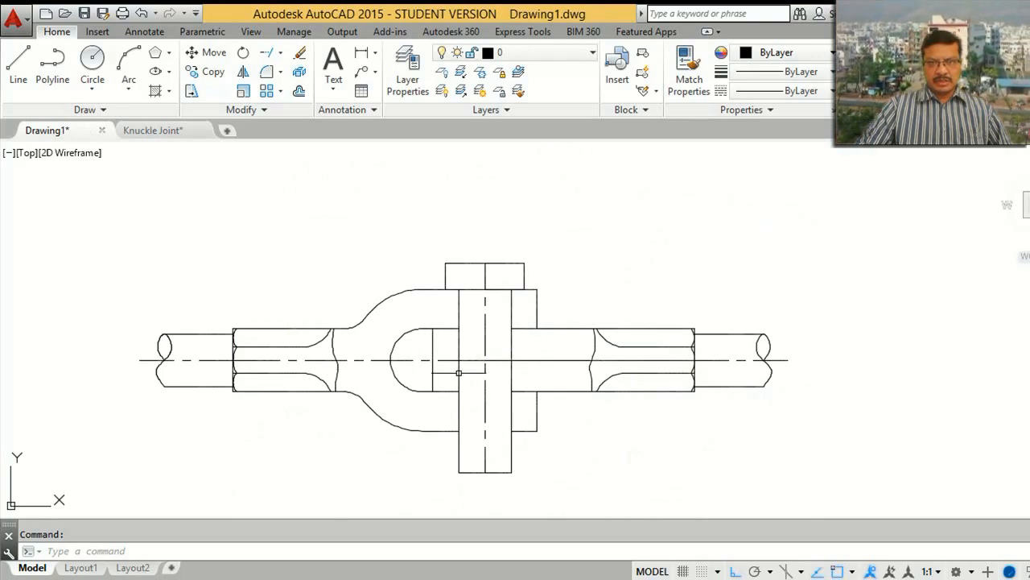
key("Return")
left_click(595, 346)
key("Return")
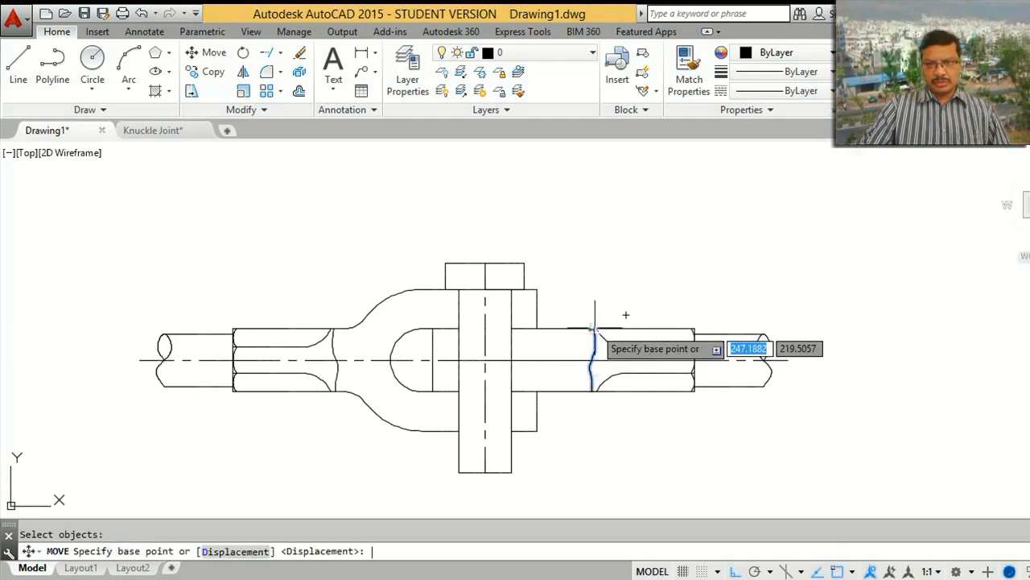
left_click(626, 314)
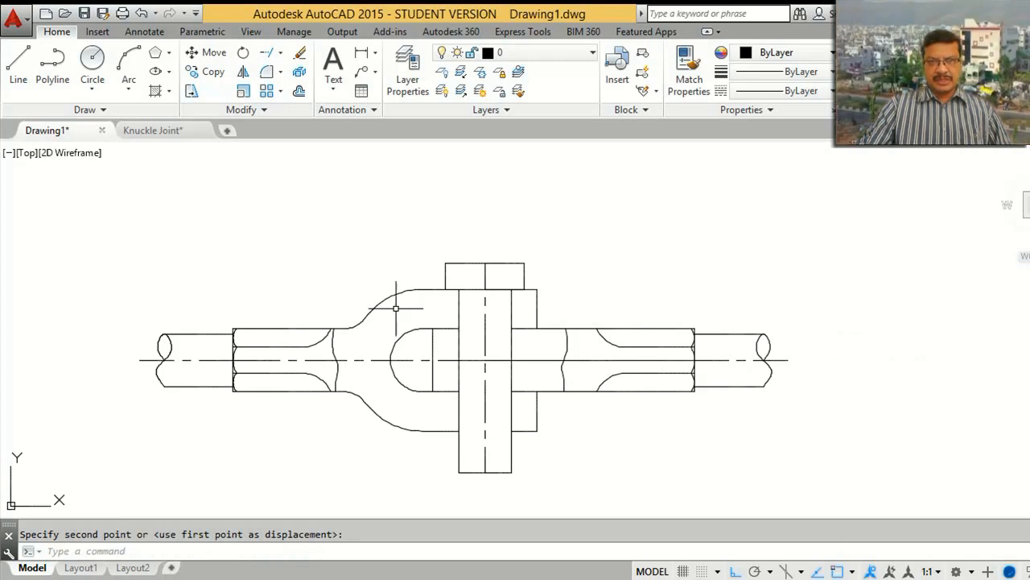
Step: Stretch both ends of the pin's vertical centre line slightly beyond the pin head and the pin's lower end
left_click(486, 277)
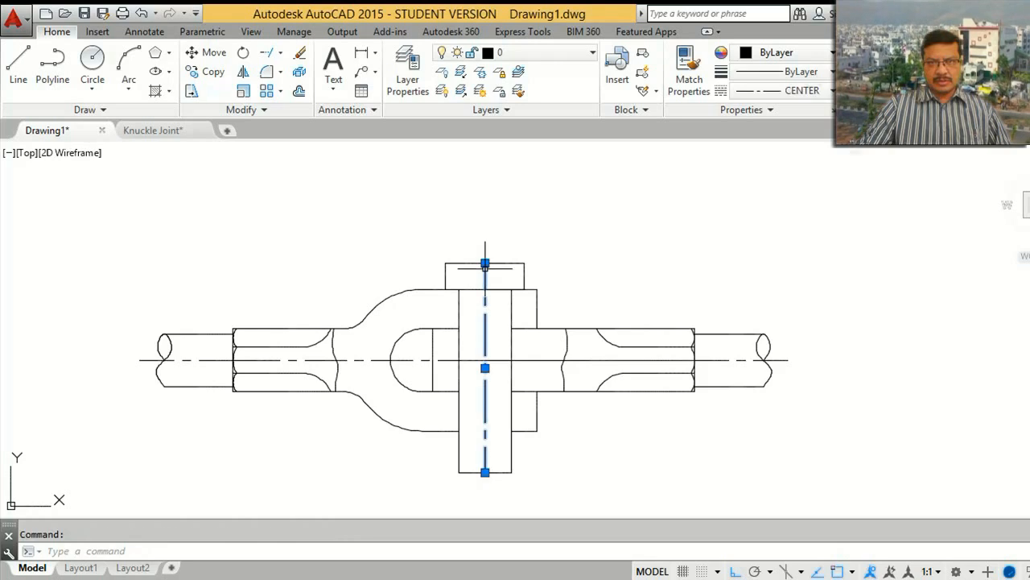
left_click(485, 263)
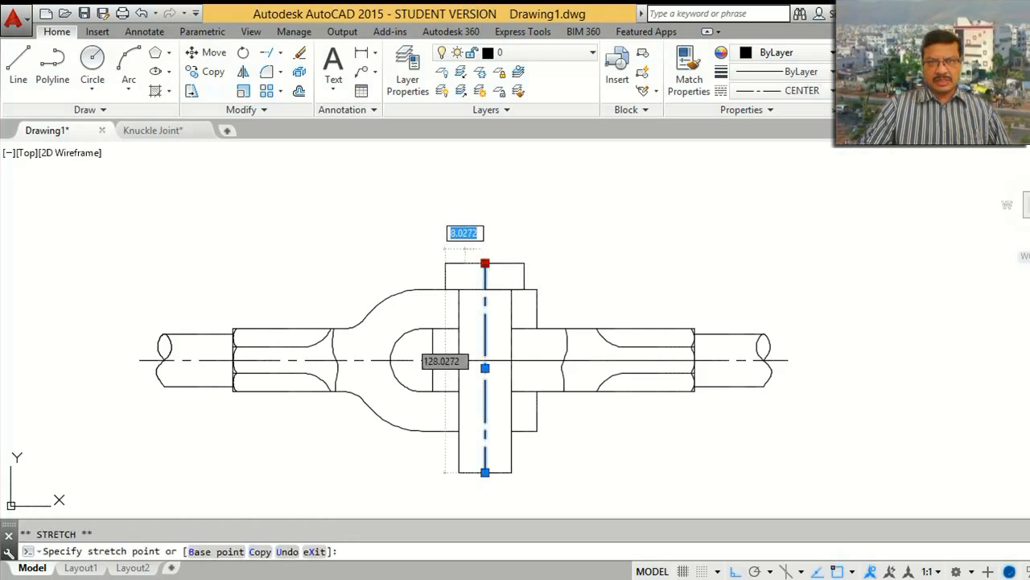
left_click(484, 249)
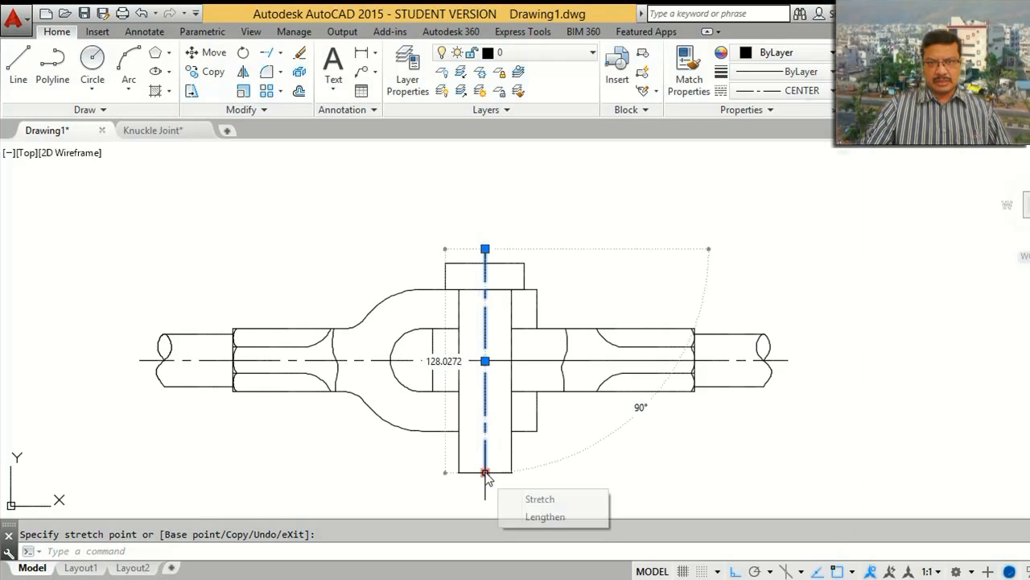
left_click(485, 473)
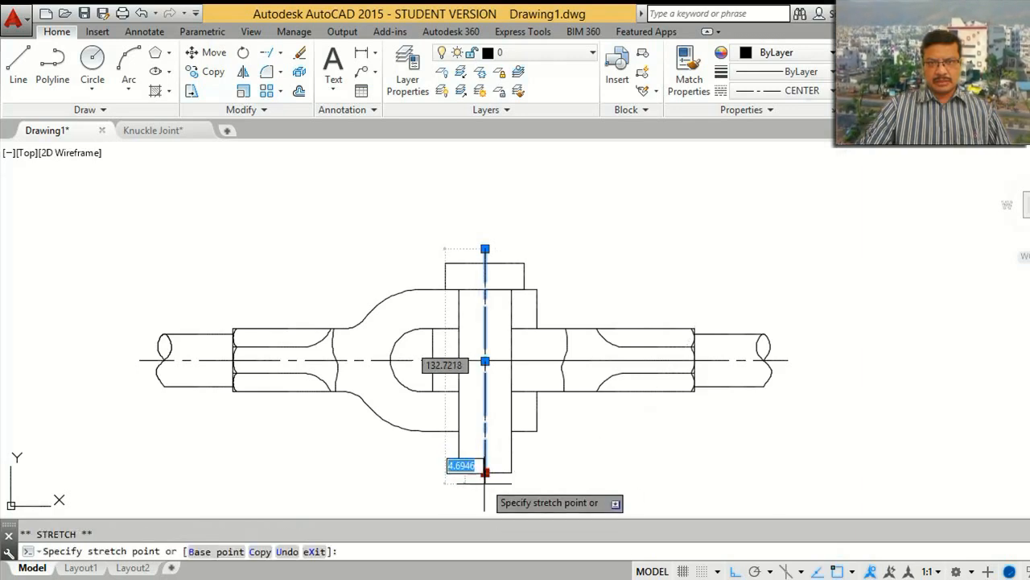
left_click(486, 484)
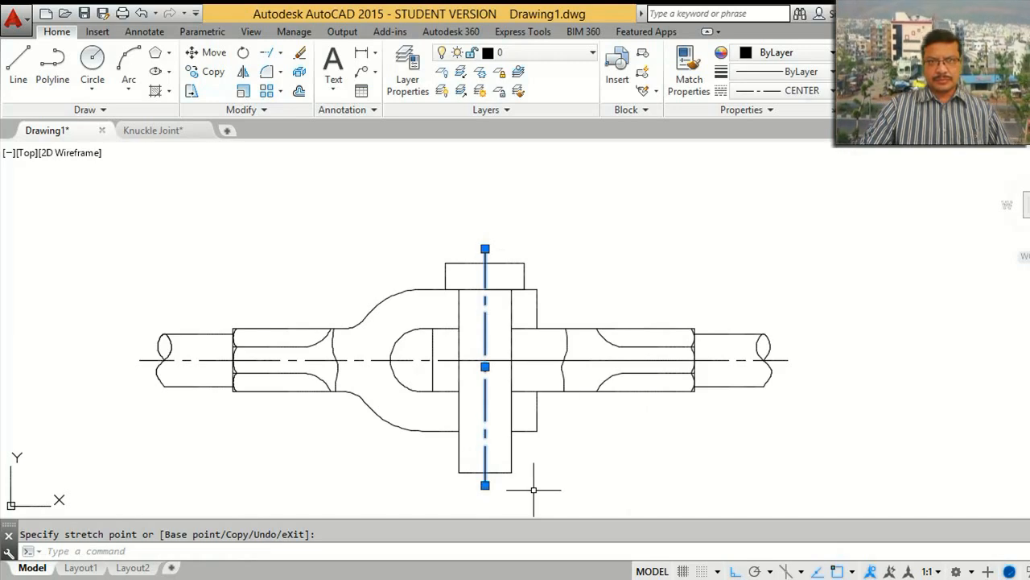
key("Escape")
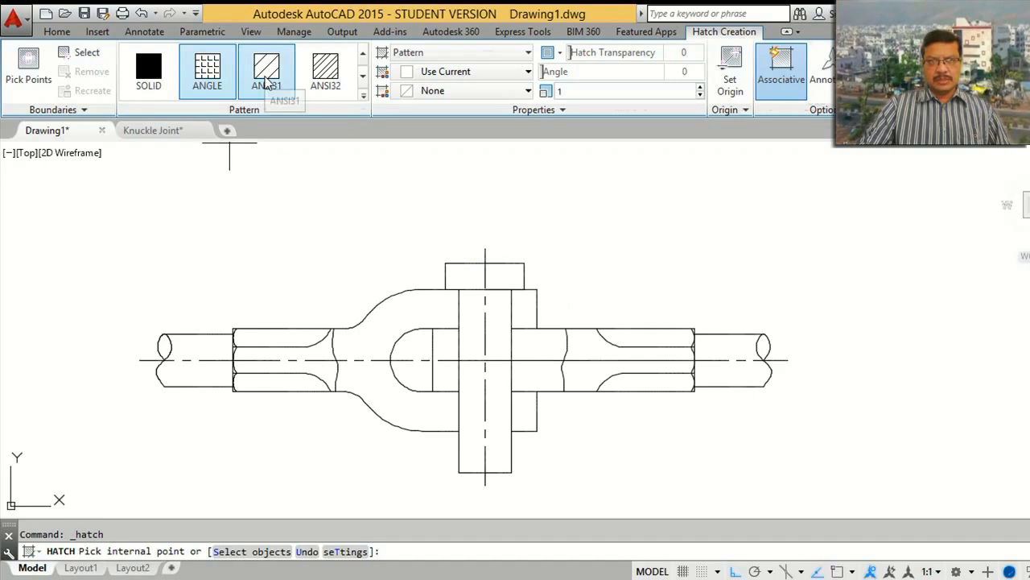
Step: Hatch the fork's sectioned areas above and below the eye, on both sides of the pin, with the ANSI31 pattern
left_click(268, 80)
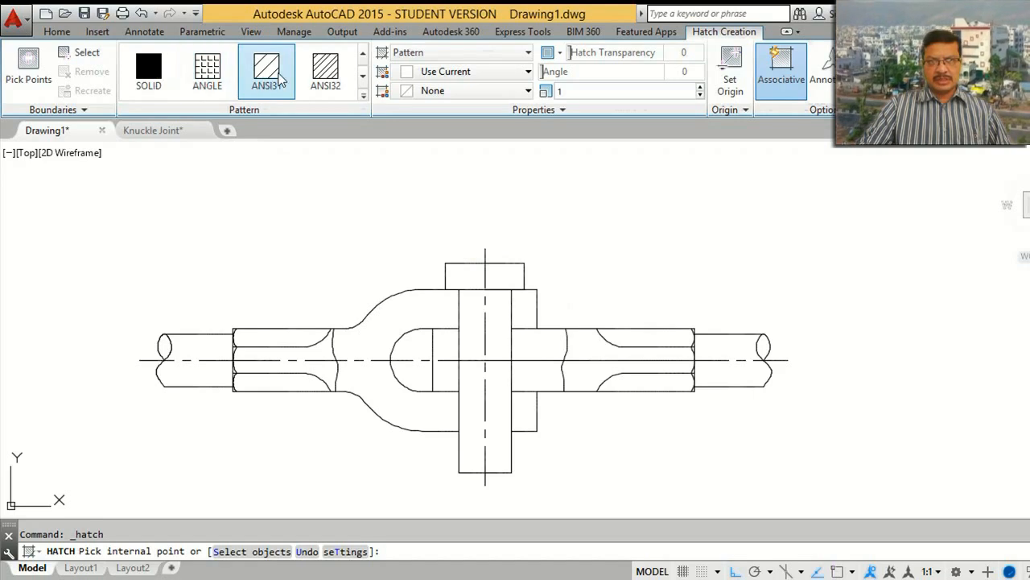
left_click(404, 321)
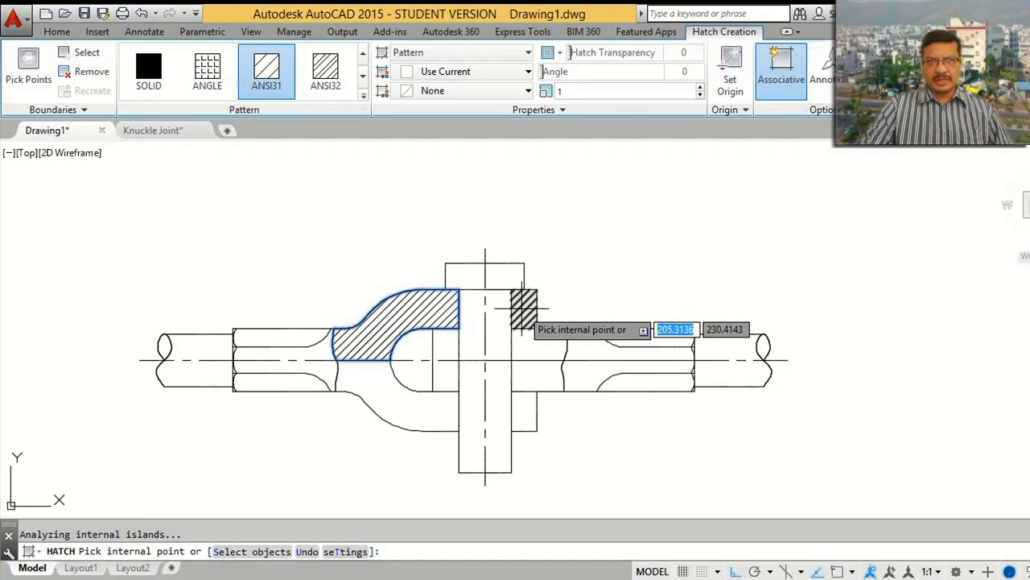
left_click(523, 308)
left_click(436, 397)
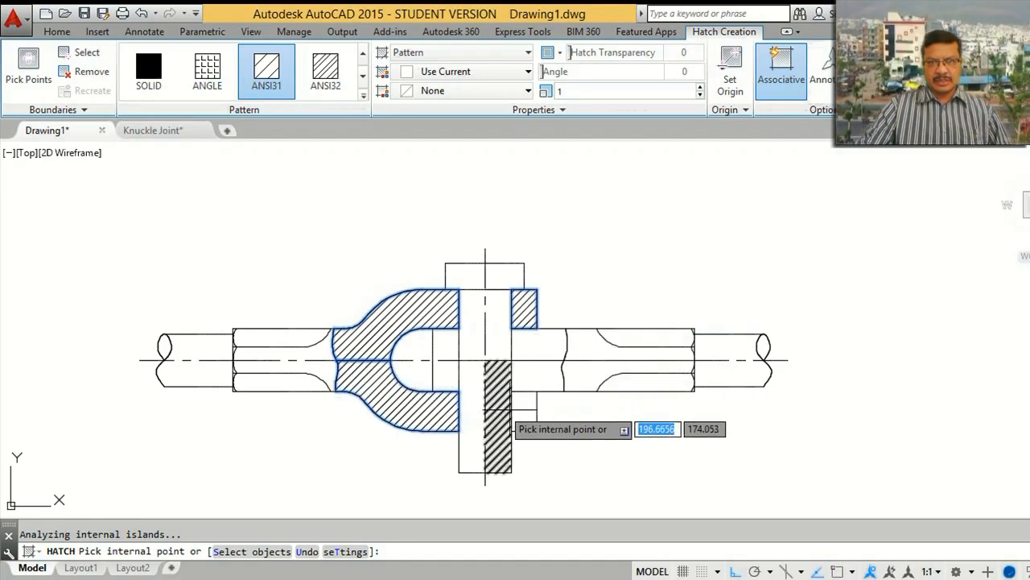
left_click(525, 409)
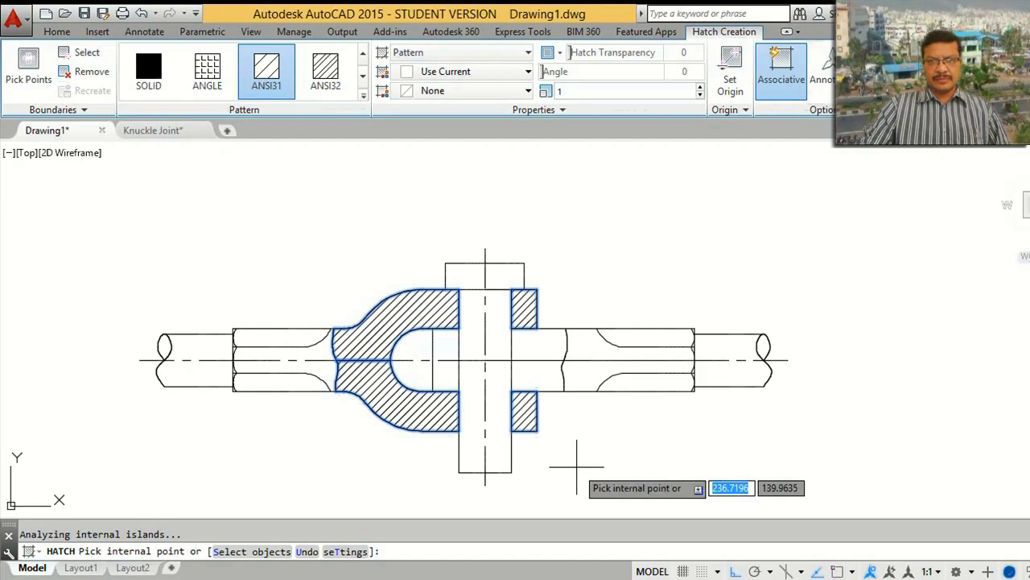
key("Return")
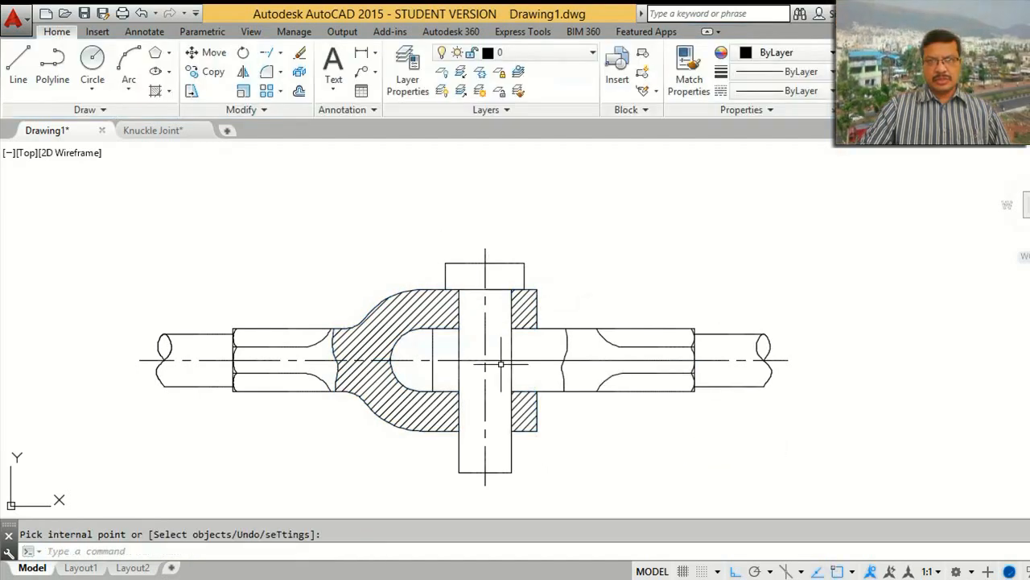
Step: Hatch the eye end's sectioned areas on both sides of the pin with ANSI31 at an angle of 90
left_click(157, 92)
left_click(444, 344)
left_click(446, 377)
left_click(538, 354)
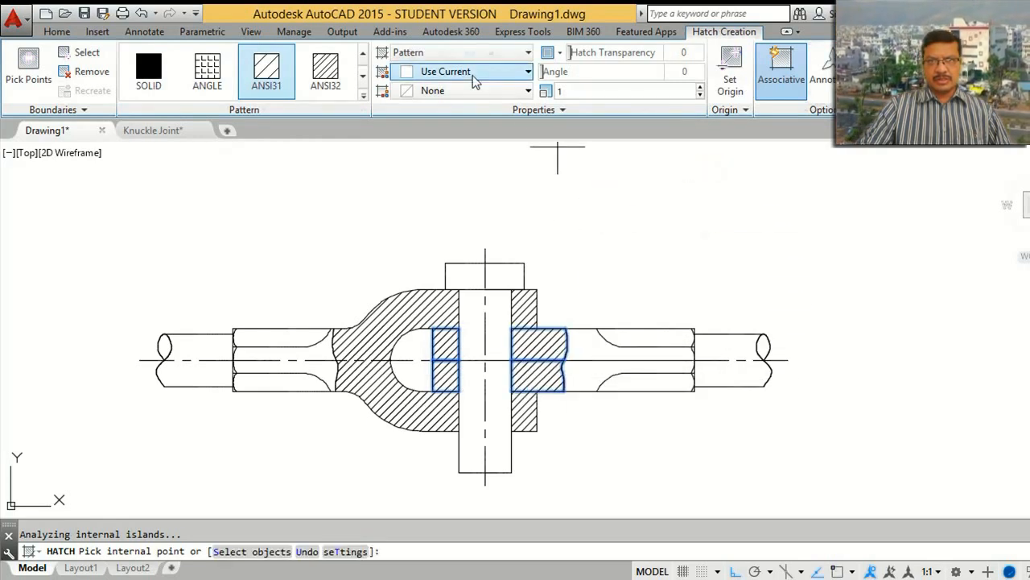
left_click(691, 74)
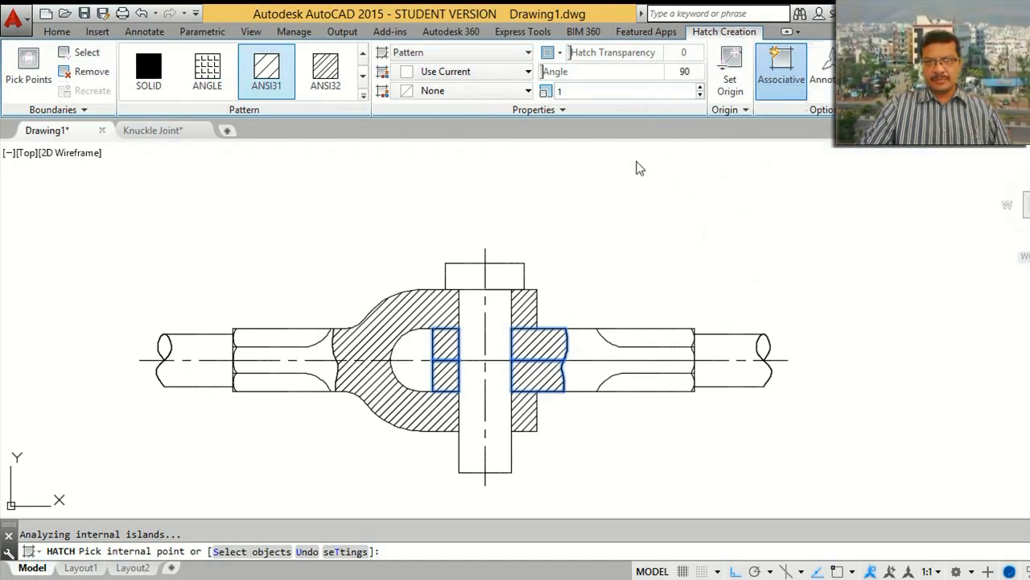
key("Return")
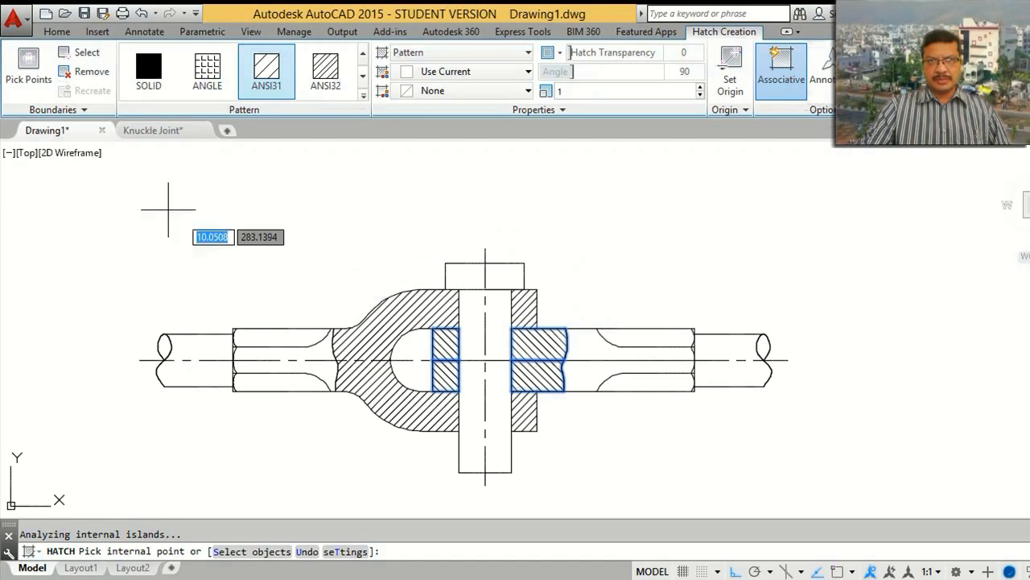
key("Return")
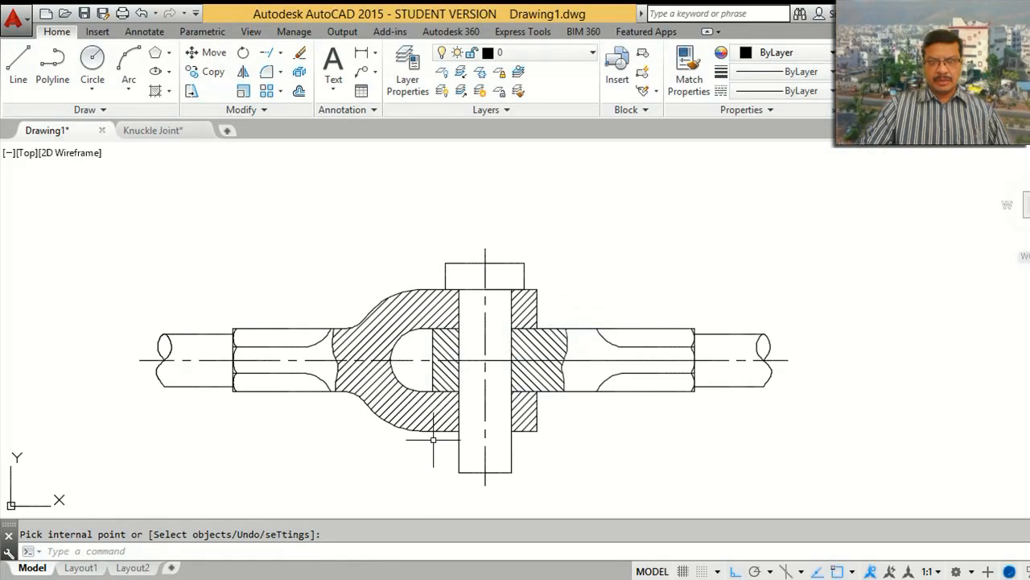
Step: Draw the collar's half outline from 9 above the pin's lower corner, across to the centre line, 22.5 outward and 15 up to the fork
left_click(153, 131)
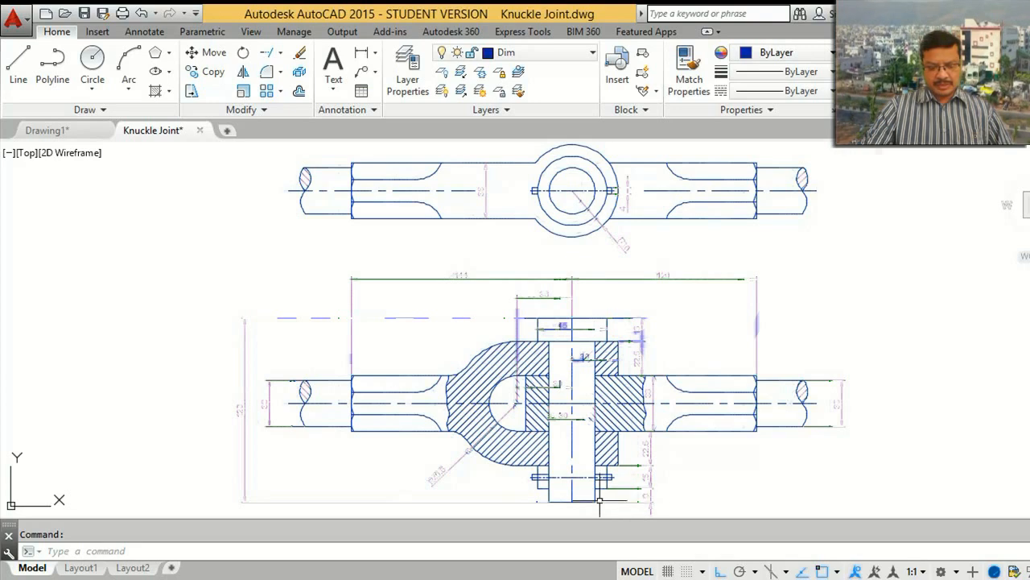
key("ctrl+Tab")
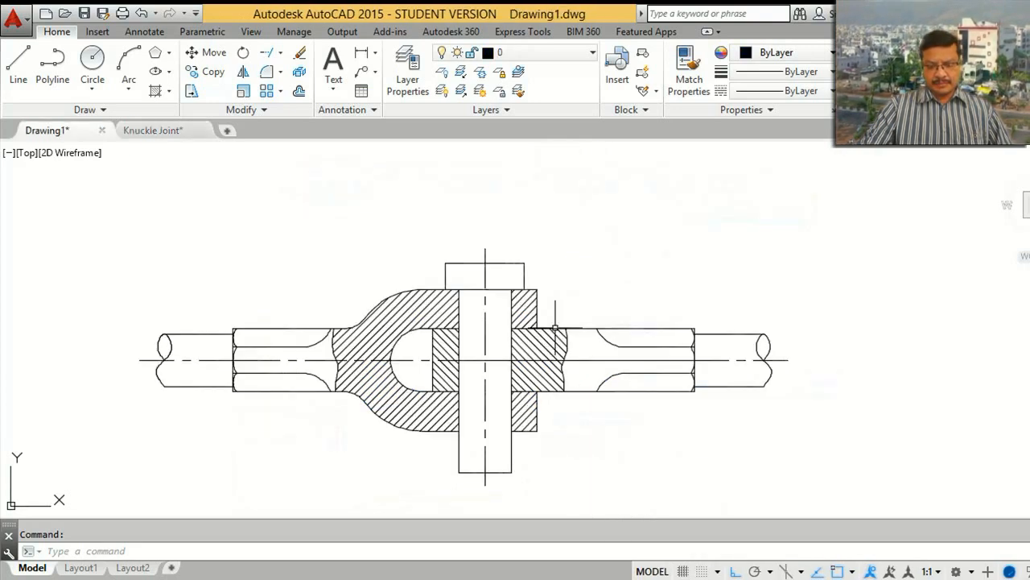
key("Return")
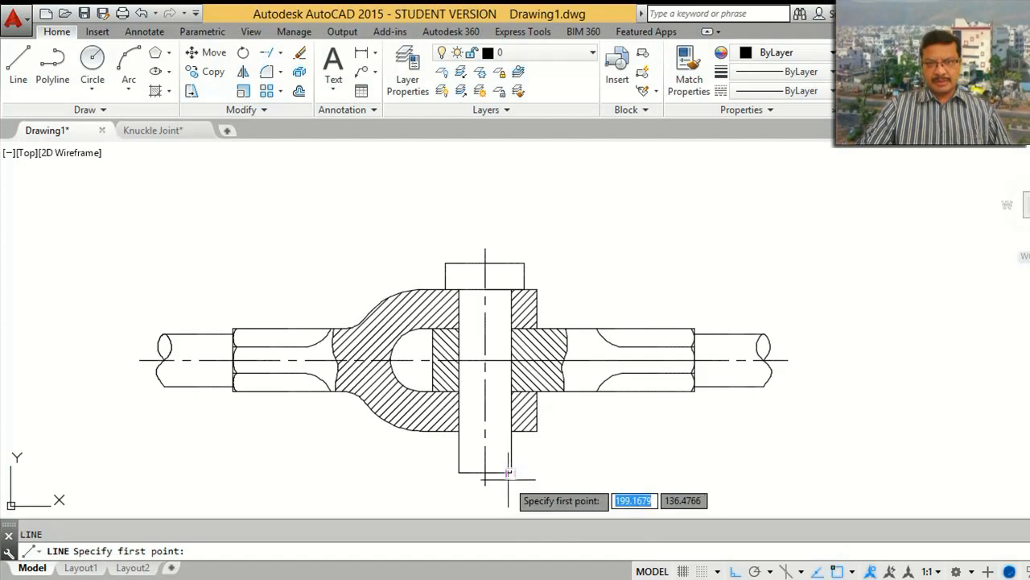
left_click(511, 472)
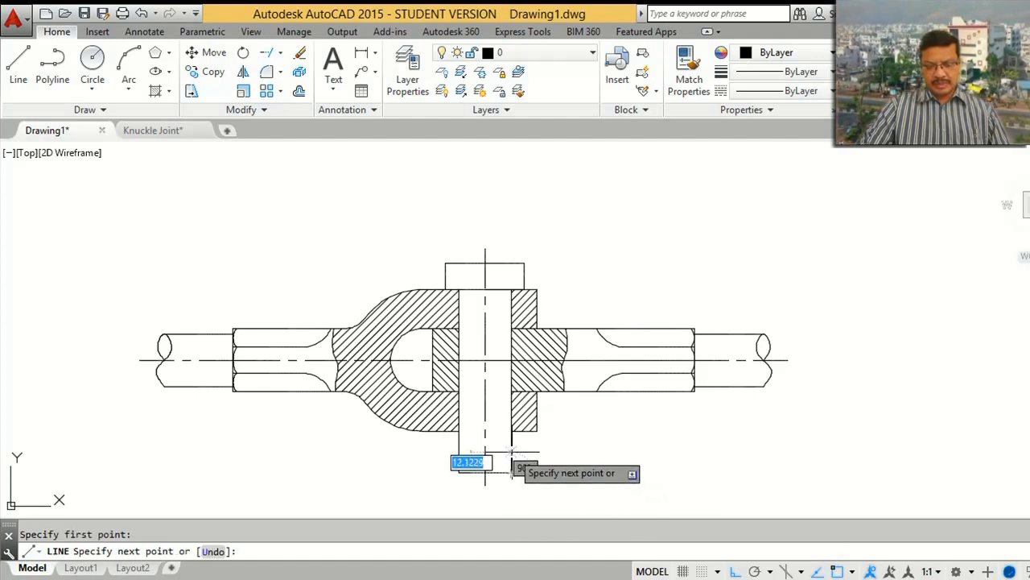
key("Return")
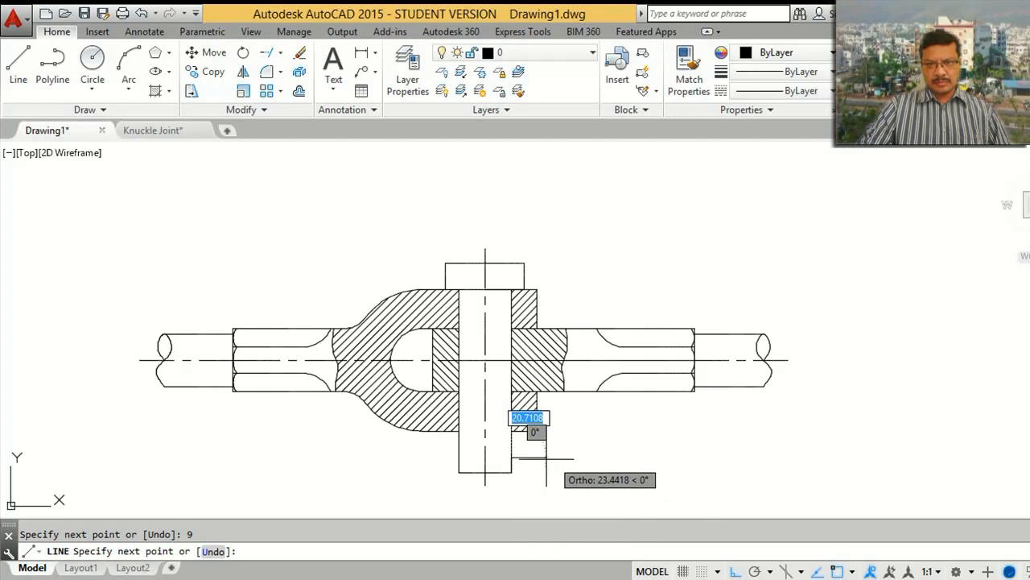
left_click(483, 457)
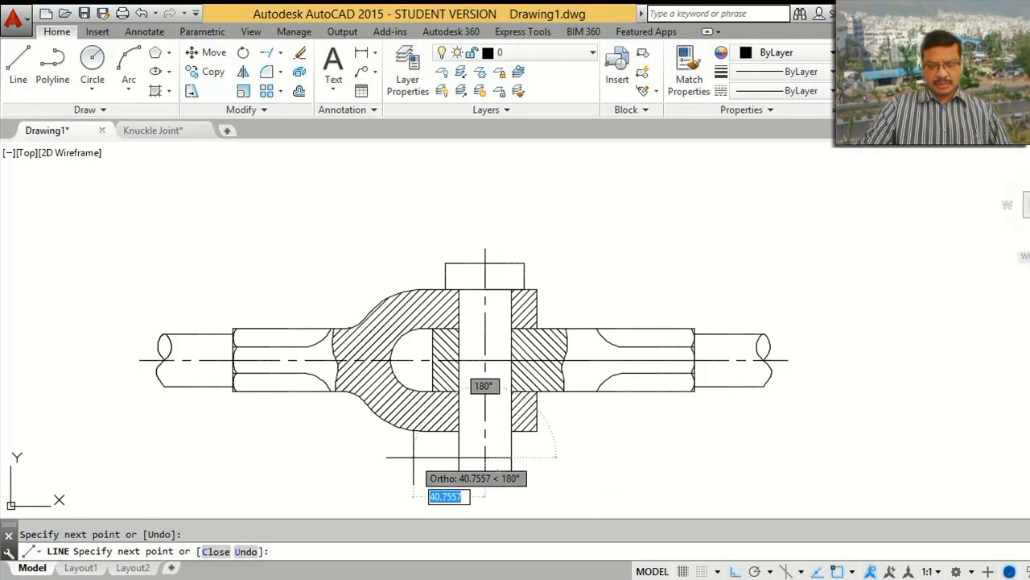
type("22.5")
key("Return")
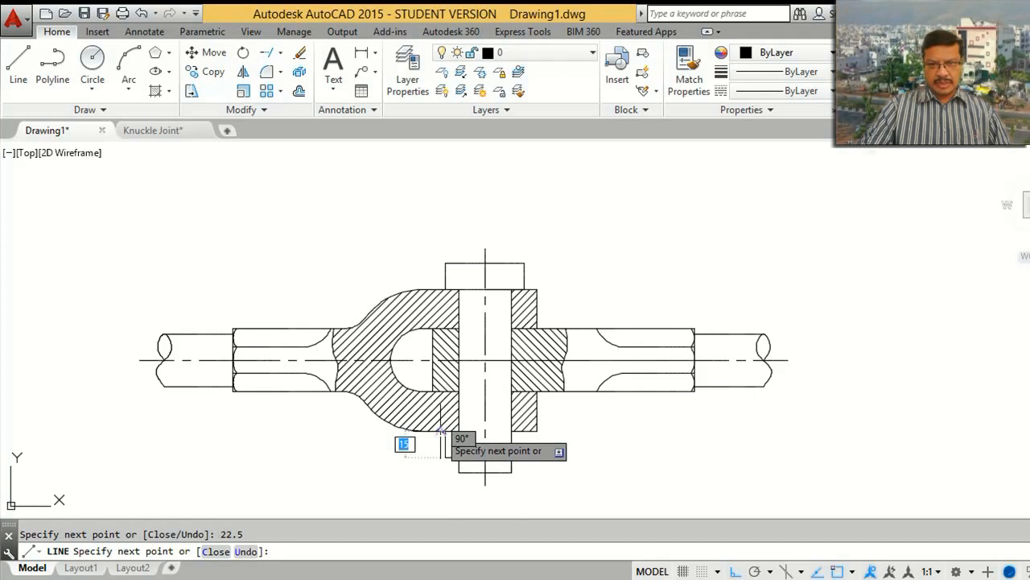
key("Return")
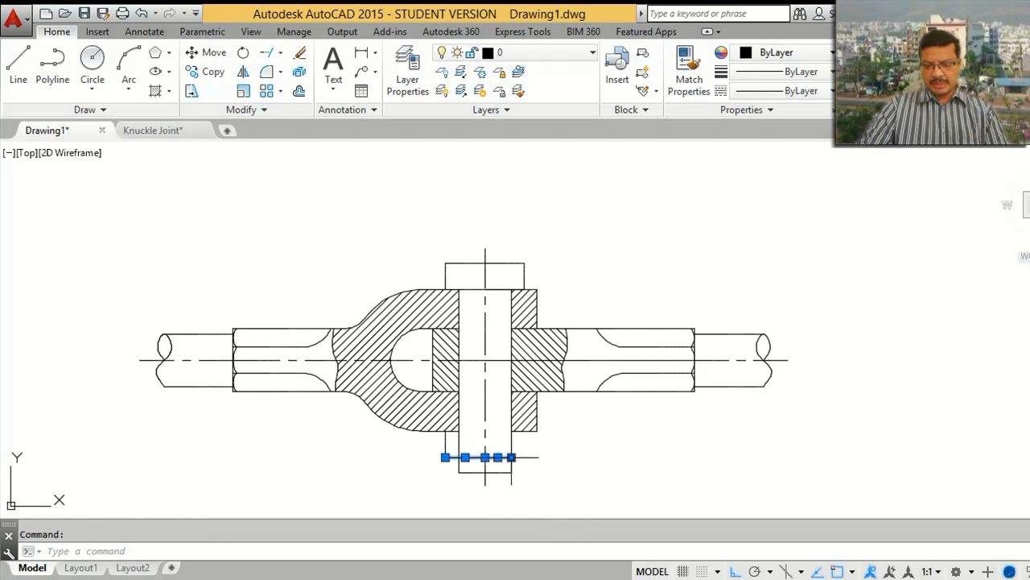
Step: Trim the collar's lower line at the pin's edge and erase its leftover segments inside the pin
key("Delete")
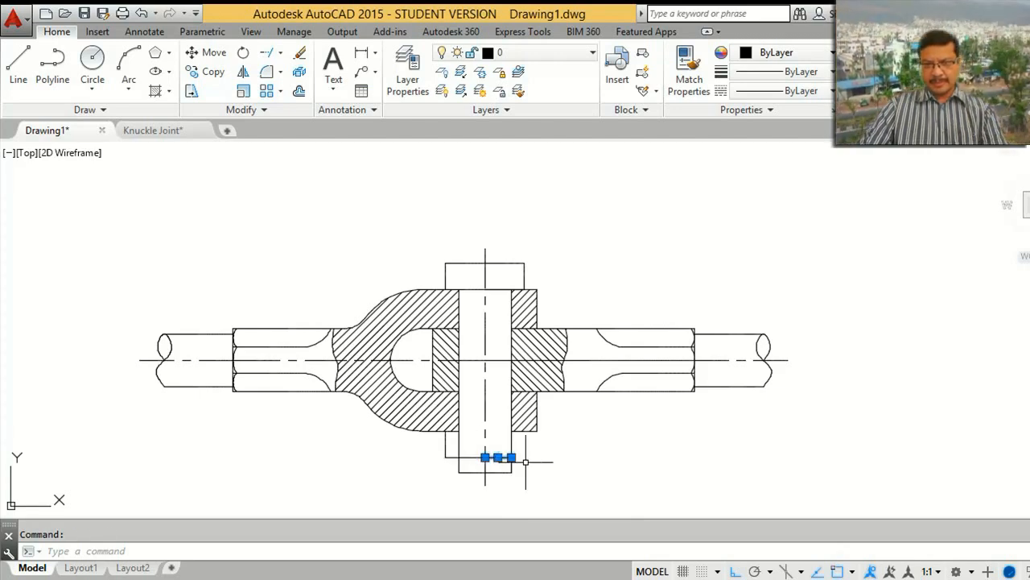
type("tr")
key("Return")
key("Return")
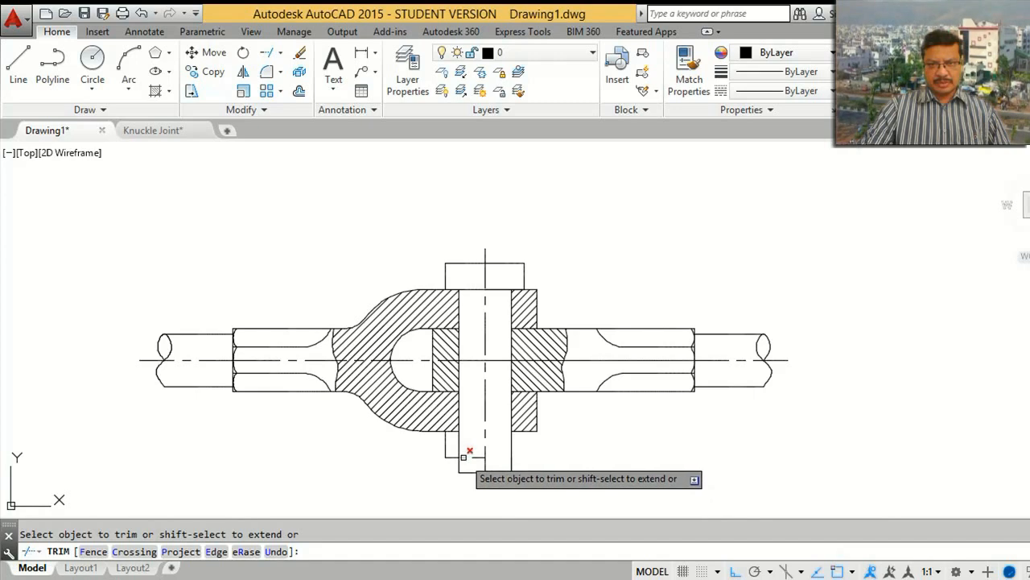
key("Return")
left_click(479, 456)
key("Delete")
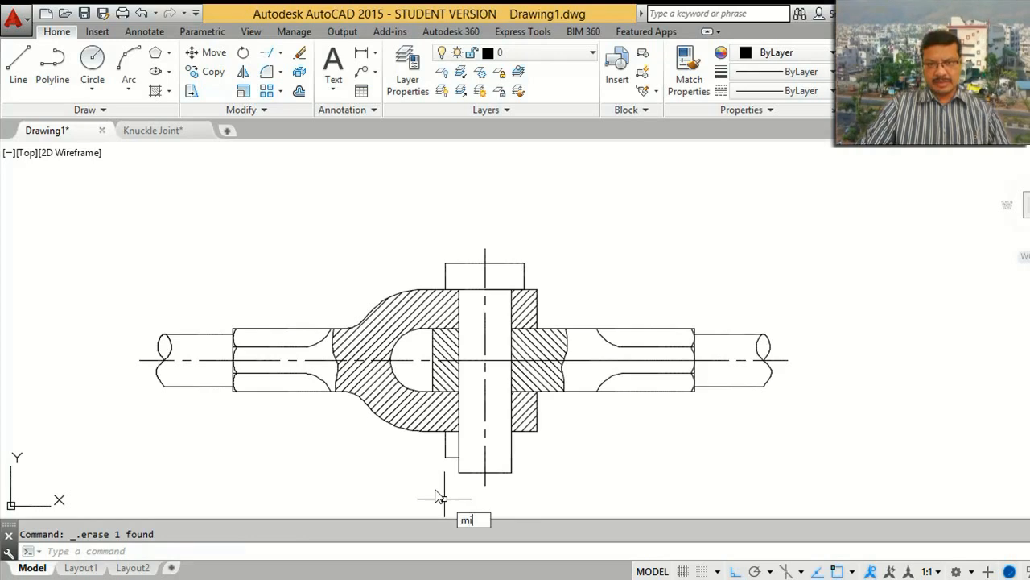
Step: Mirror the collar's half outline about the pin's vertical centre line, keeping the source lines
key("Return")
left_click(454, 464)
left_click(441, 451)
key("Return")
left_click(485, 387)
left_click(485, 348)
key("Return")
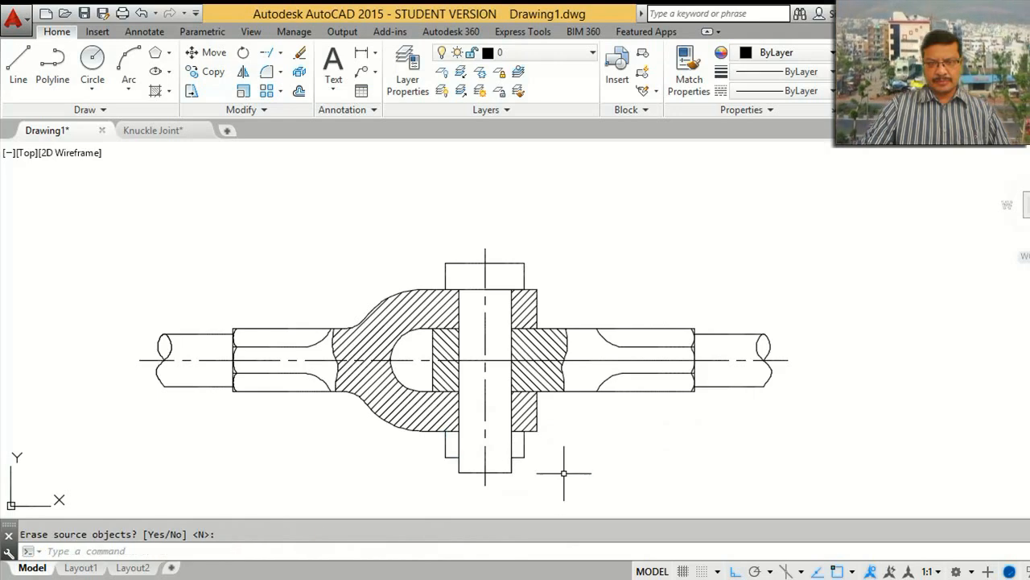
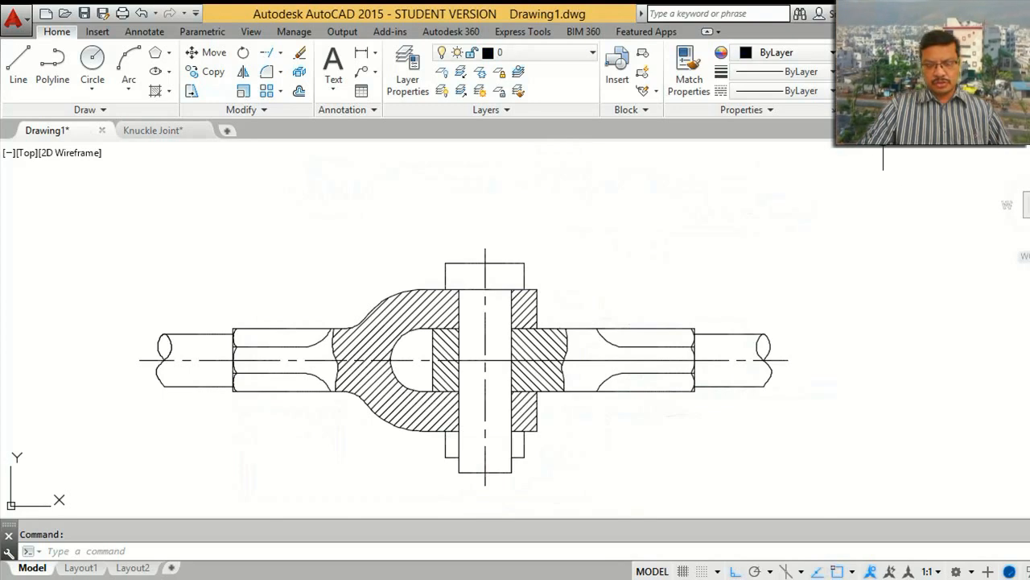
Step: Draw a horizontal line across the collar at mid-height, between the midpoints of its outer vertical edges
key("Return")
left_click(541, 492)
left_click(428, 395)
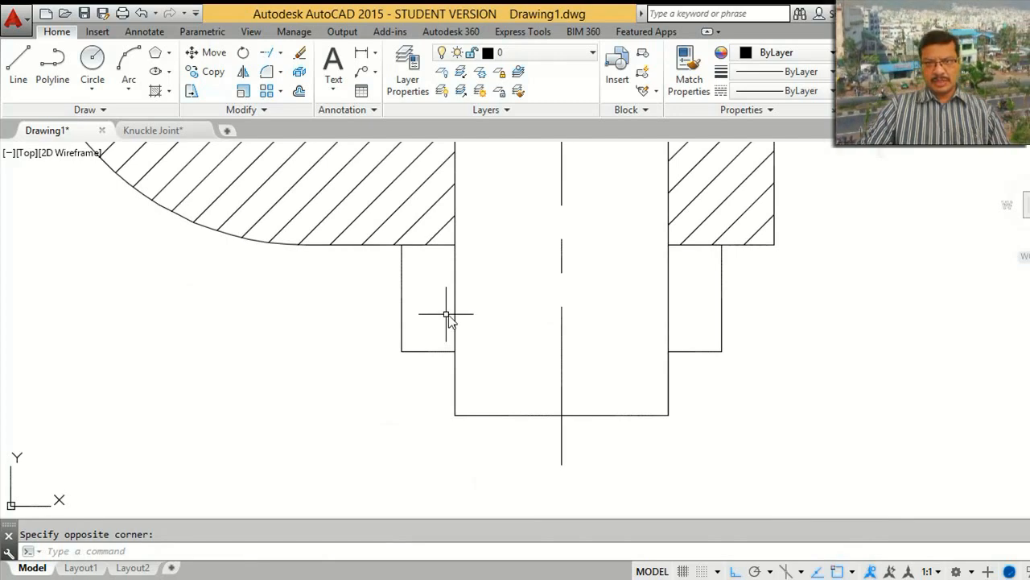
type("l")
key("Return")
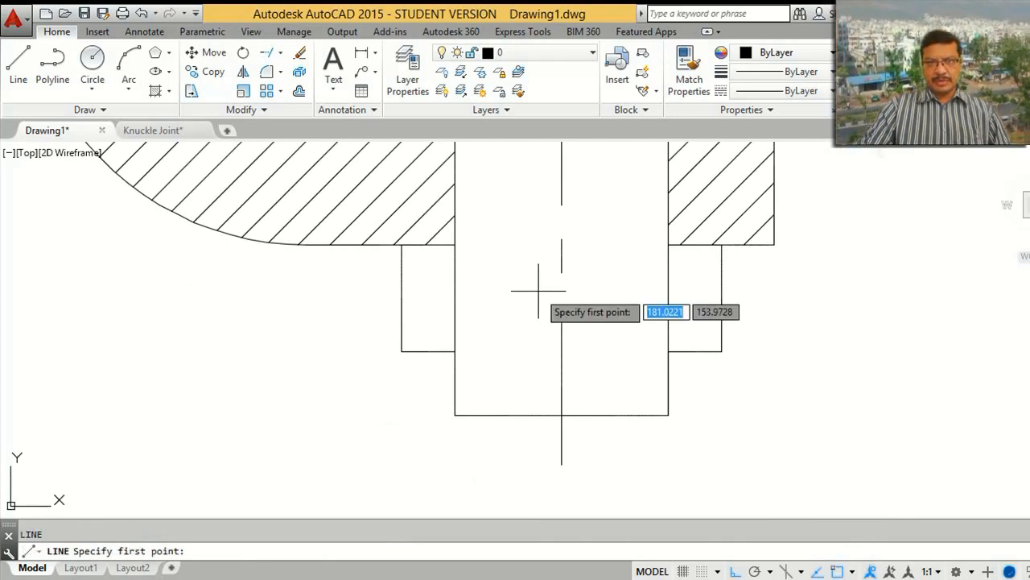
left_click(401, 298)
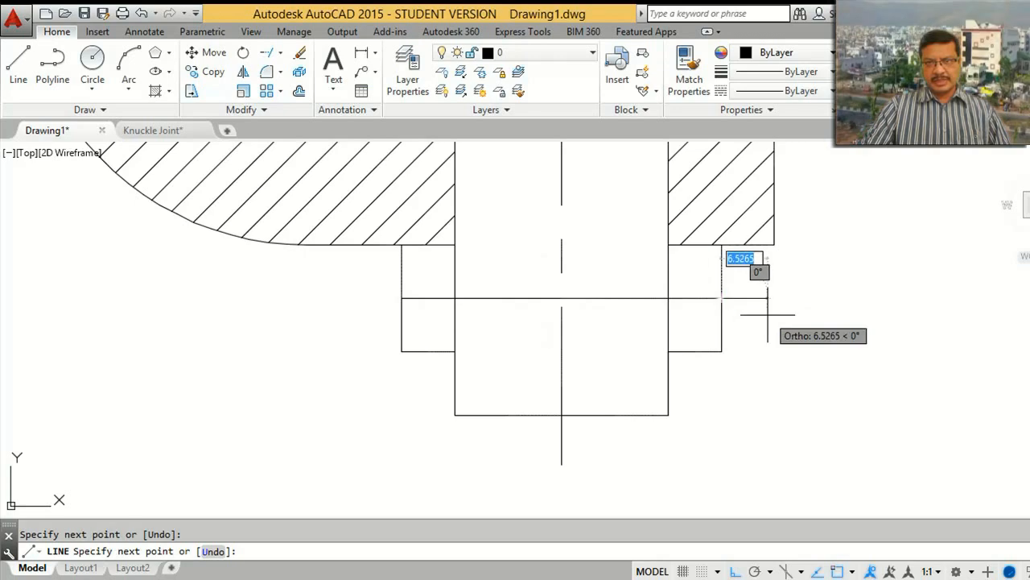
left_click(718, 294)
key("Return")
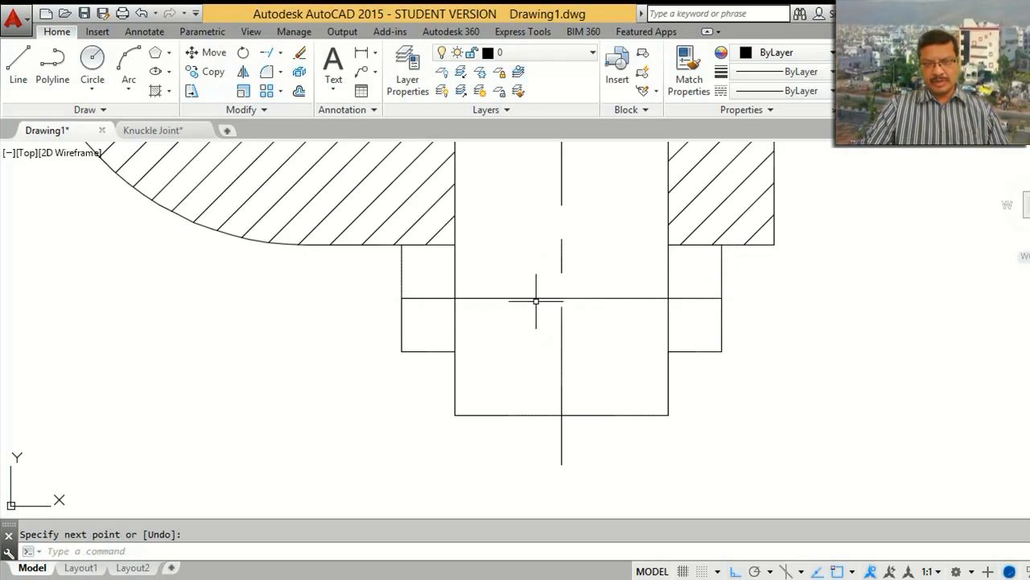
Step: Offset the collar's horizontal middle line by 2 both above and below
type("o")
key("Return")
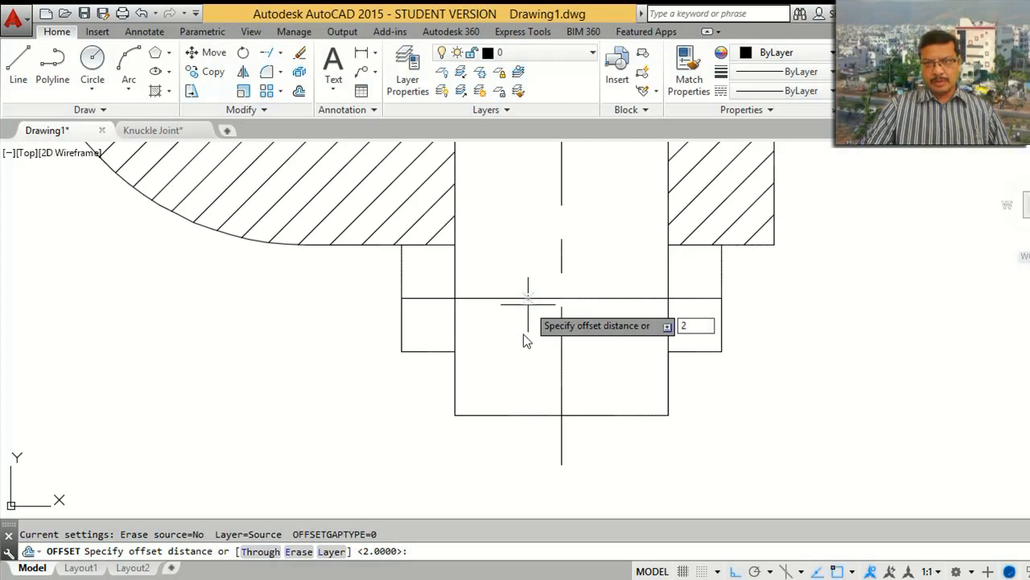
type("2")
key("Return")
left_click(506, 297)
left_click(506, 269)
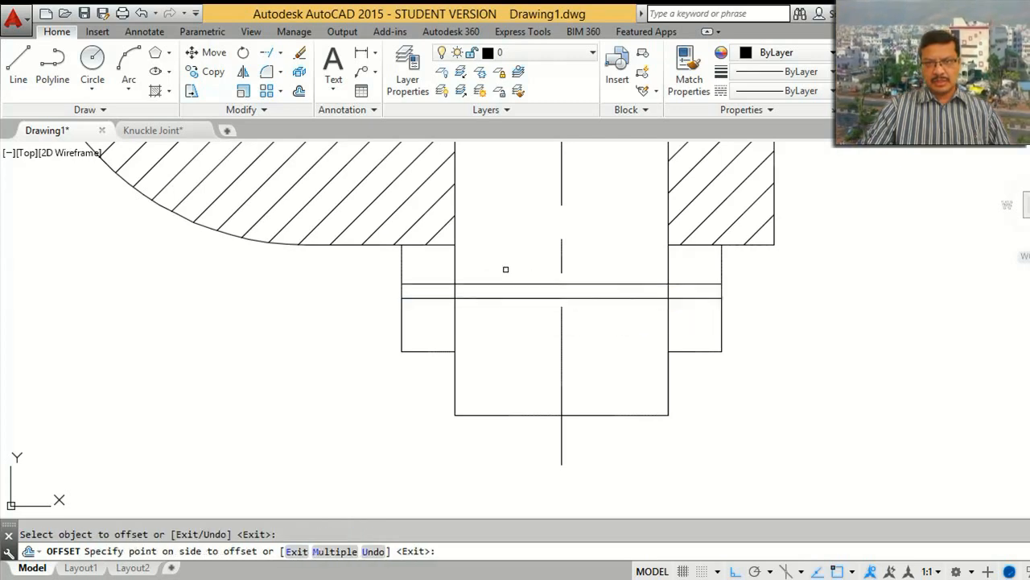
left_click(505, 297)
left_click(515, 324)
key("Return")
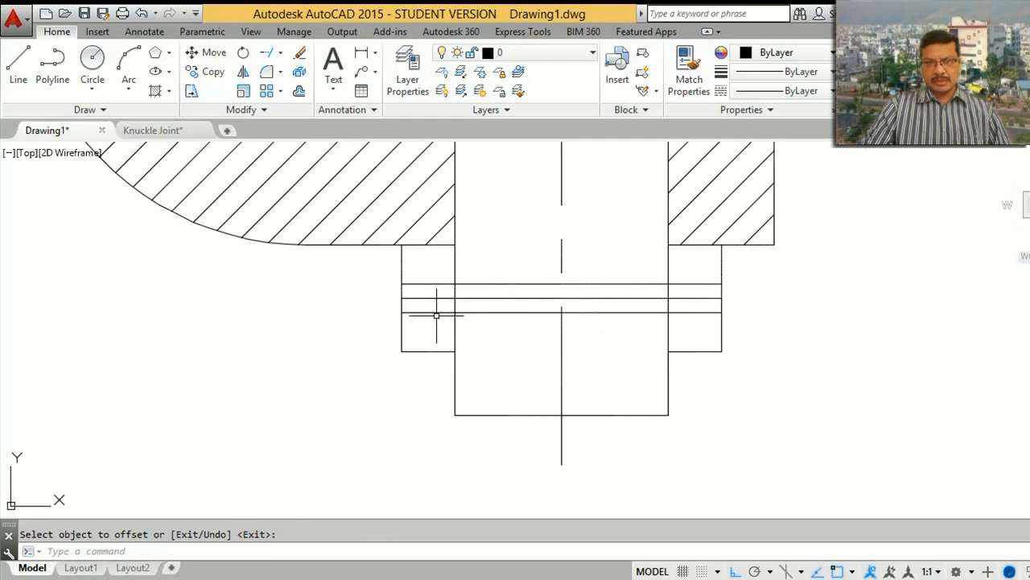
Step: Stretch the left ends of both offset lines about 5 beyond the collar's left edge, keeping them aligned
left_click(420, 280)
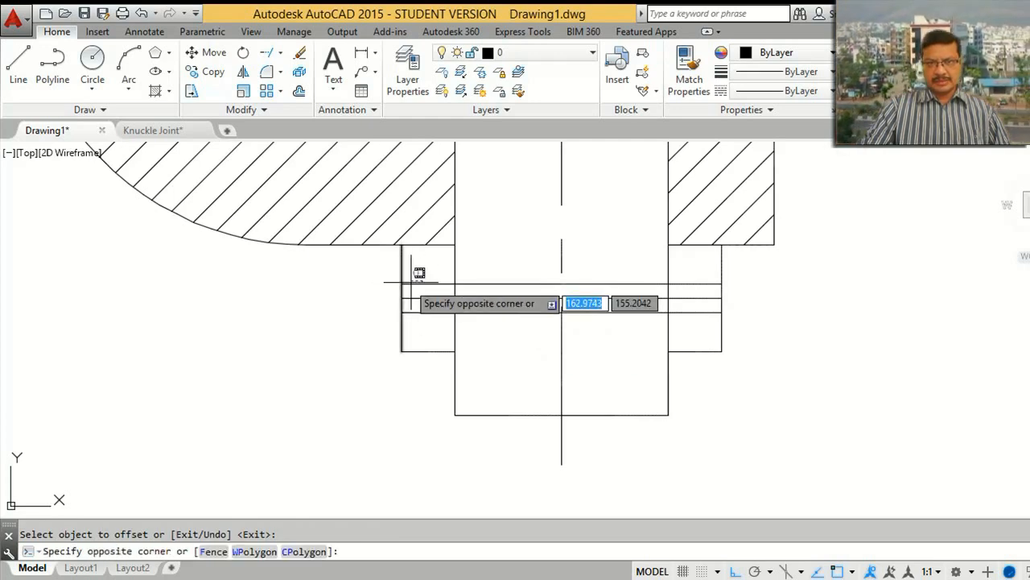
left_click(419, 285)
left_click(401, 283)
left_click(365, 284)
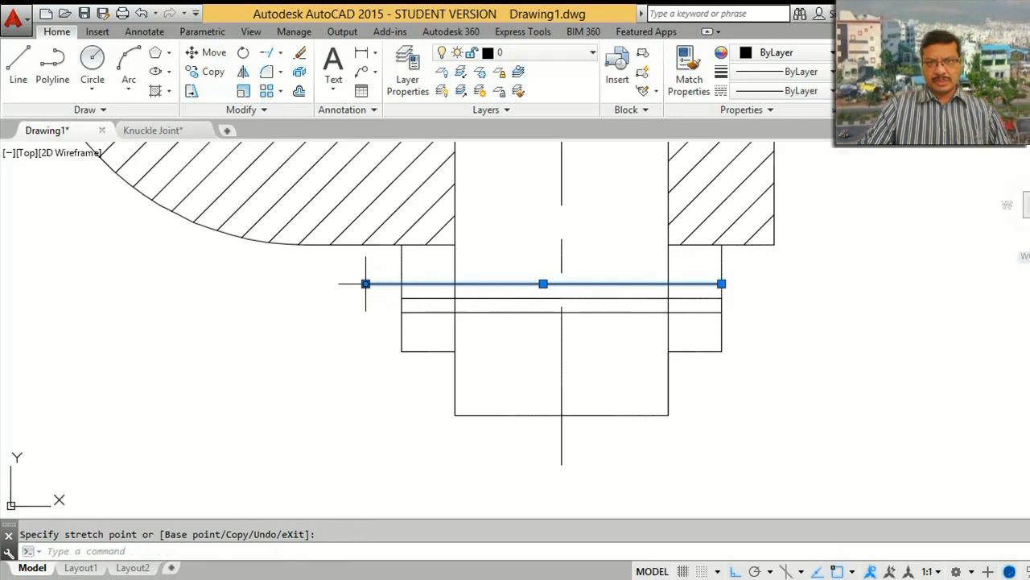
left_click(420, 303)
left_click(407, 312)
left_click(401, 313)
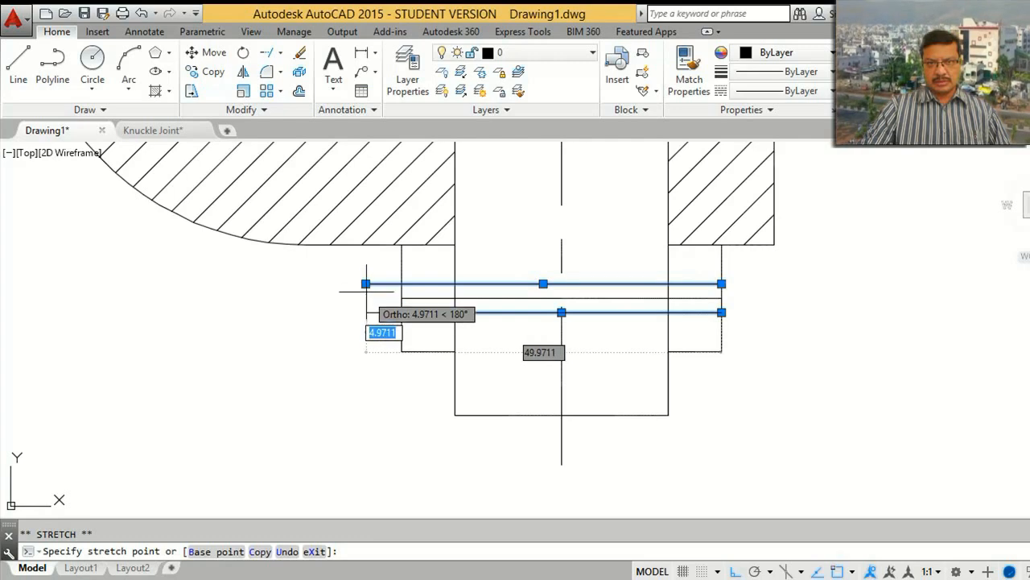
left_click(366, 313)
key("Escape")
Step: Stretch the right ends of both offset lines about 4.5 beyond the collar's right edge
left_click(714, 283)
left_click(722, 285)
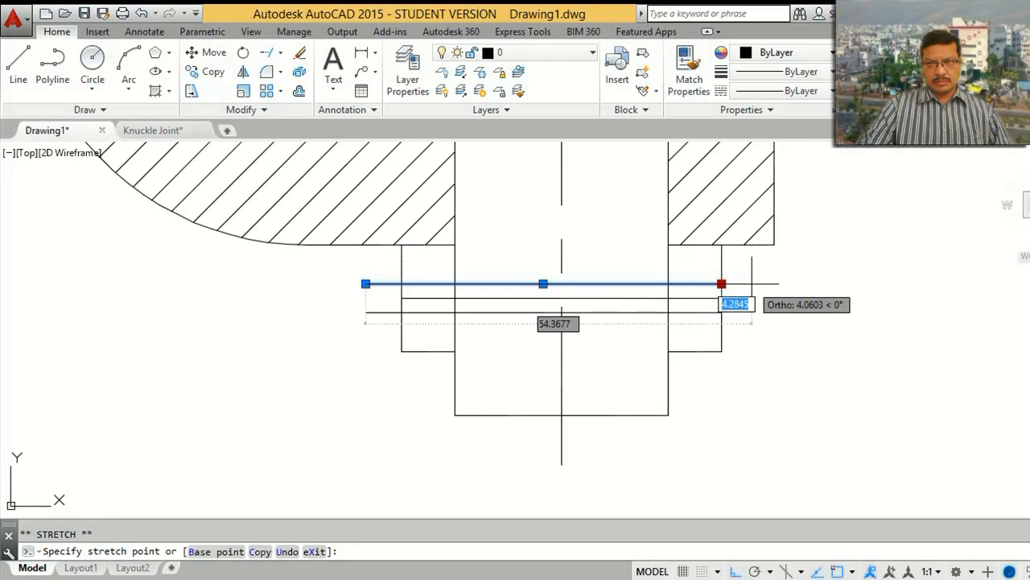
left_click(753, 283)
key("Escape")
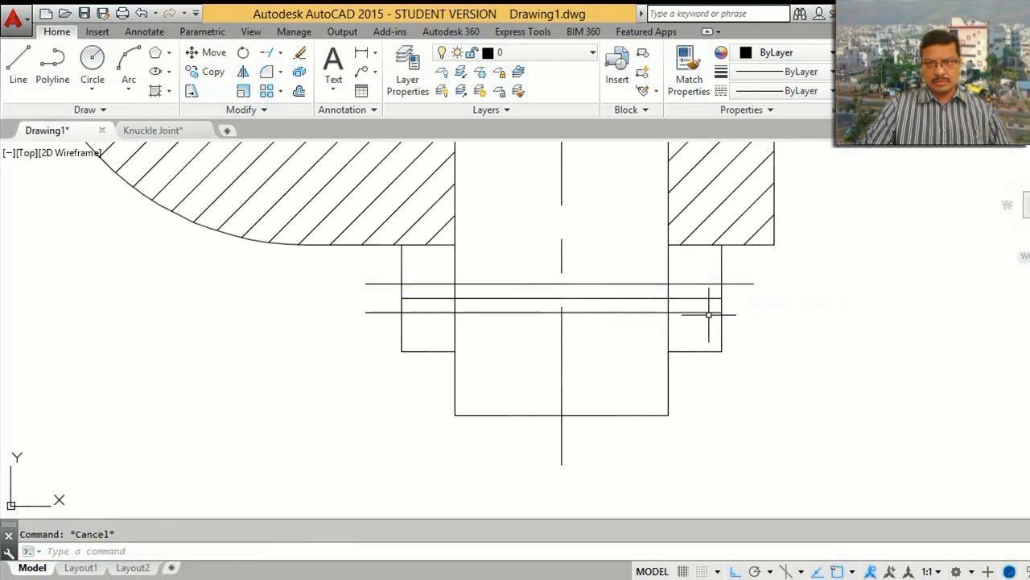
left_click(711, 312)
left_click(722, 312)
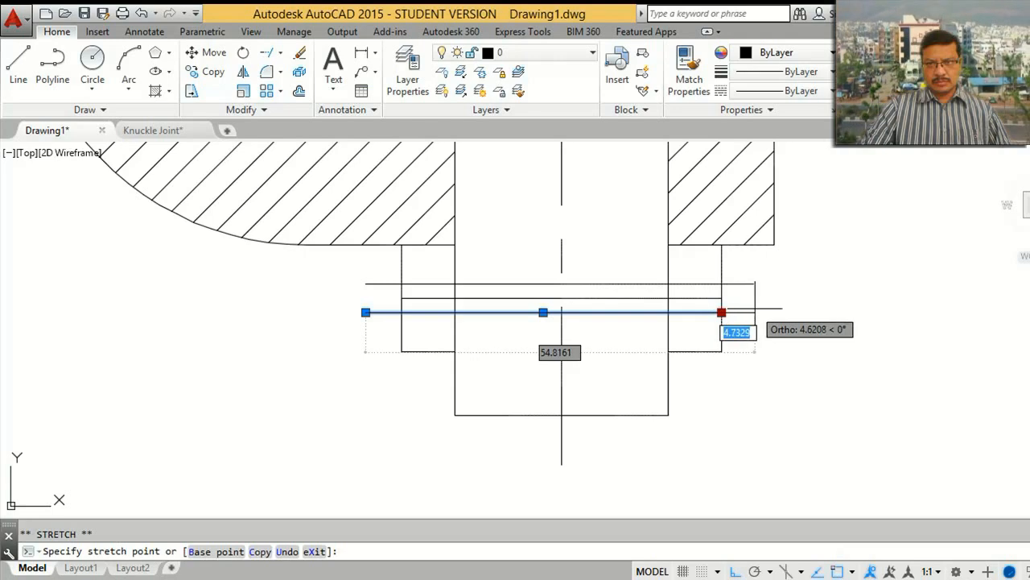
left_click(753, 311)
key("Escape")
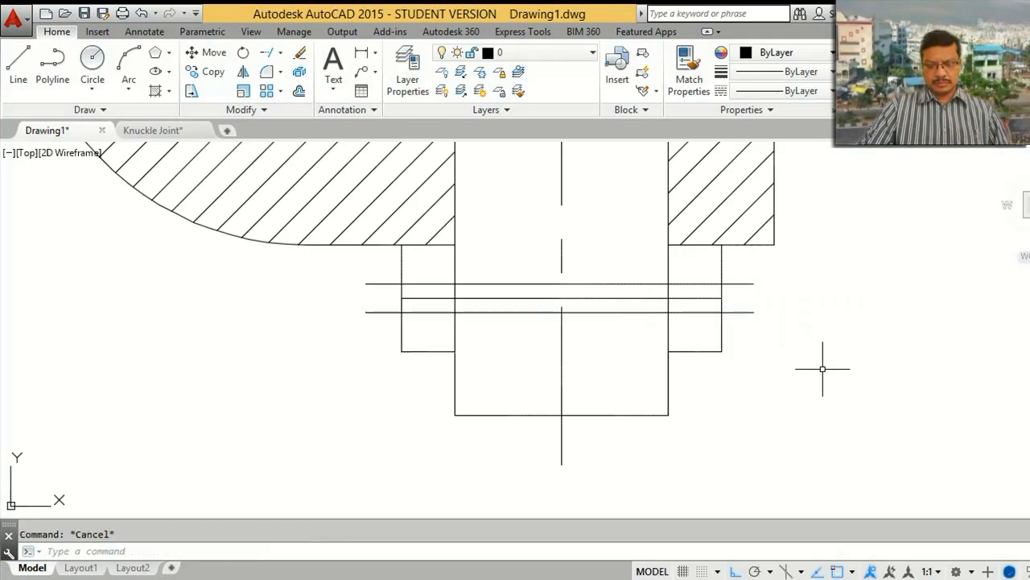
Step: Close both ends of the cross pin with vertical lines joining the two offset lines
type("l")
key("Return")
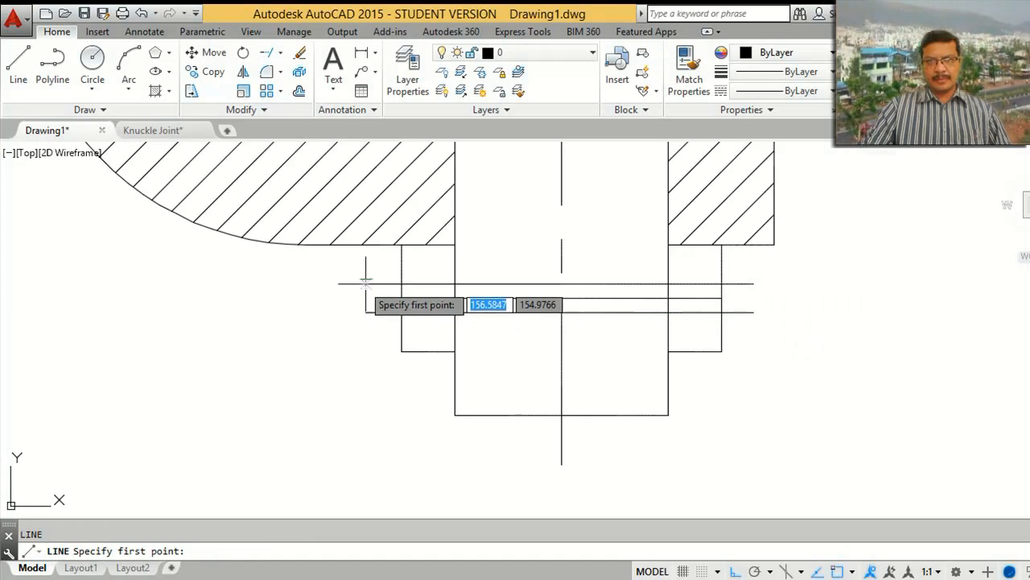
left_click(365, 284)
left_click(366, 312)
key("Return")
key("Return")
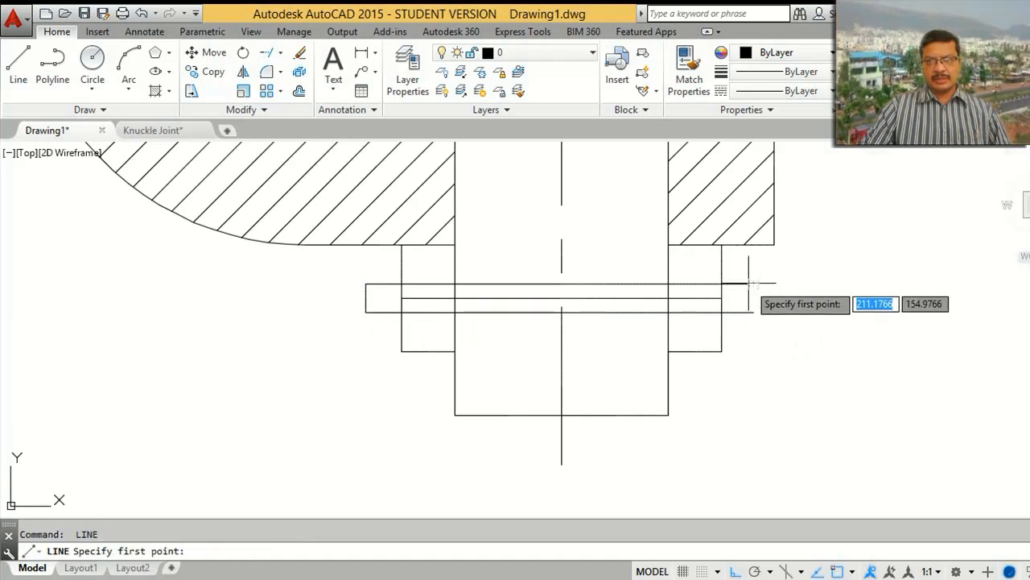
left_click(753, 283)
left_click(753, 312)
key("Return")
Step: Extend the cross pin's middle line past both of its ends and set its linetype to CENTER
left_click(708, 298)
left_click(722, 298)
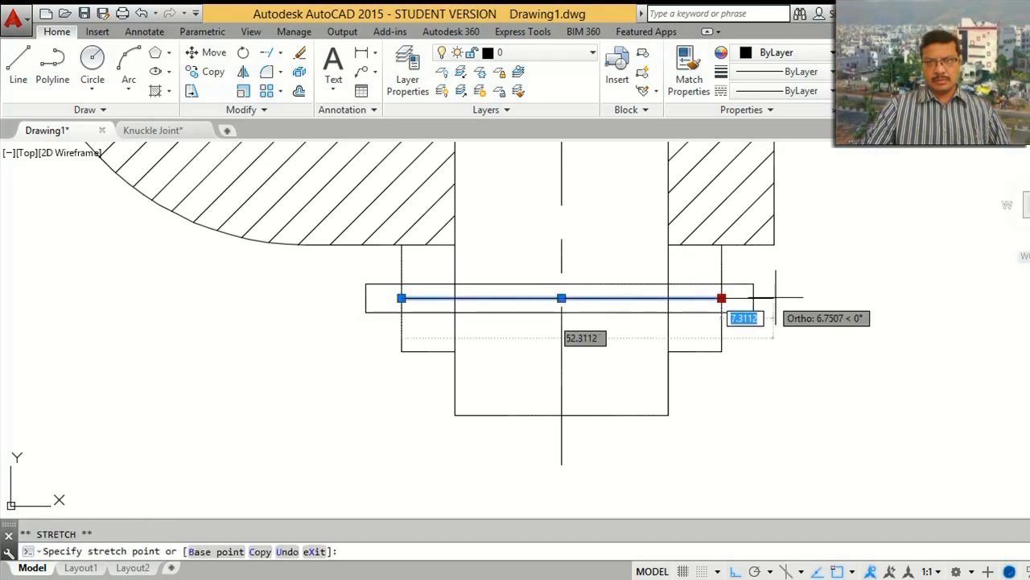
left_click(778, 298)
left_click(402, 298)
left_click(348, 298)
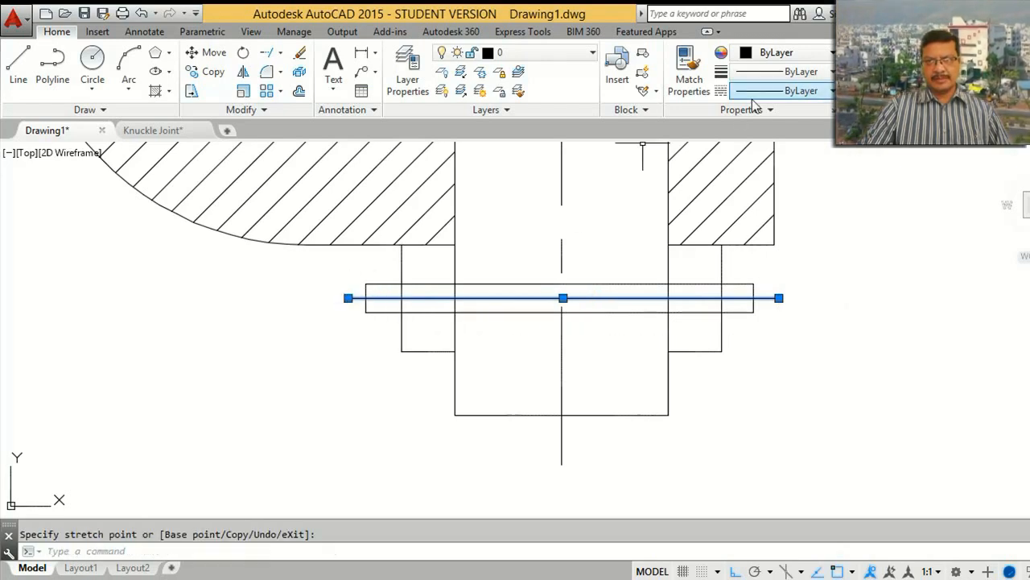
left_click(773, 91)
left_click(779, 151)
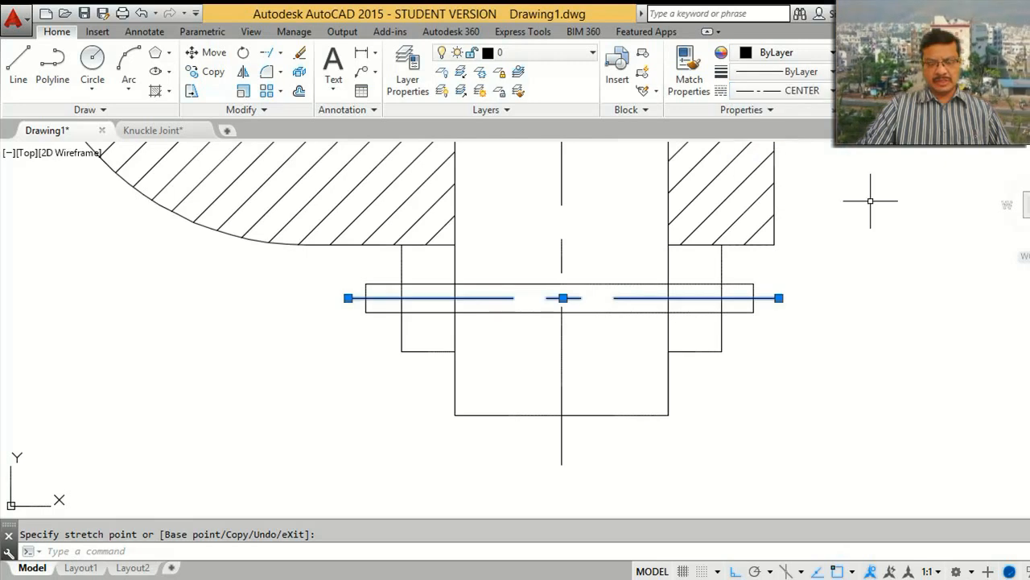
key("Escape")
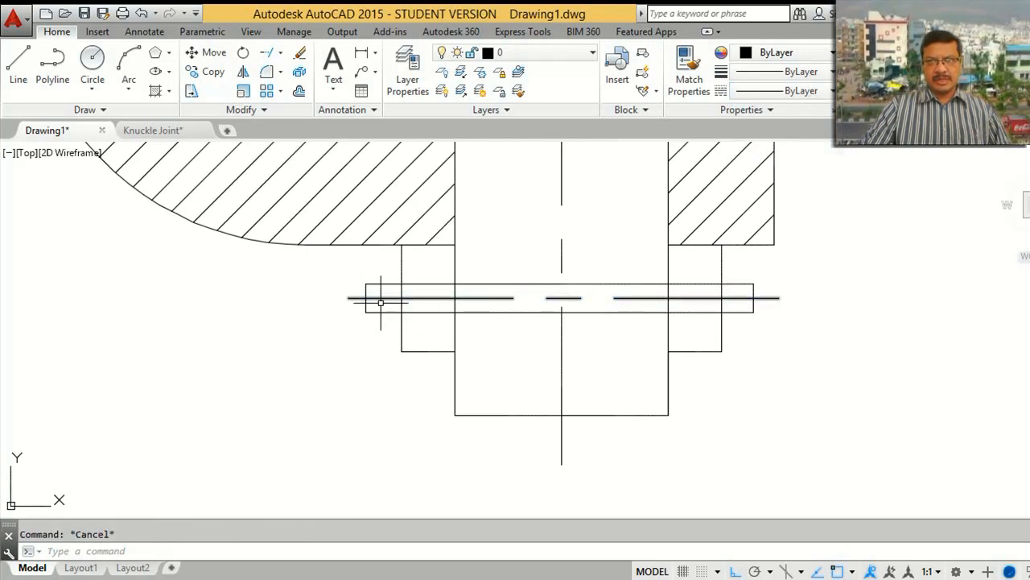
Step: Draw a figure-eight break curve with a spline at the cross pin's left end, with Ortho off, from the lower corner through the centre line to the upper corner and back
type("z")
key("Return")
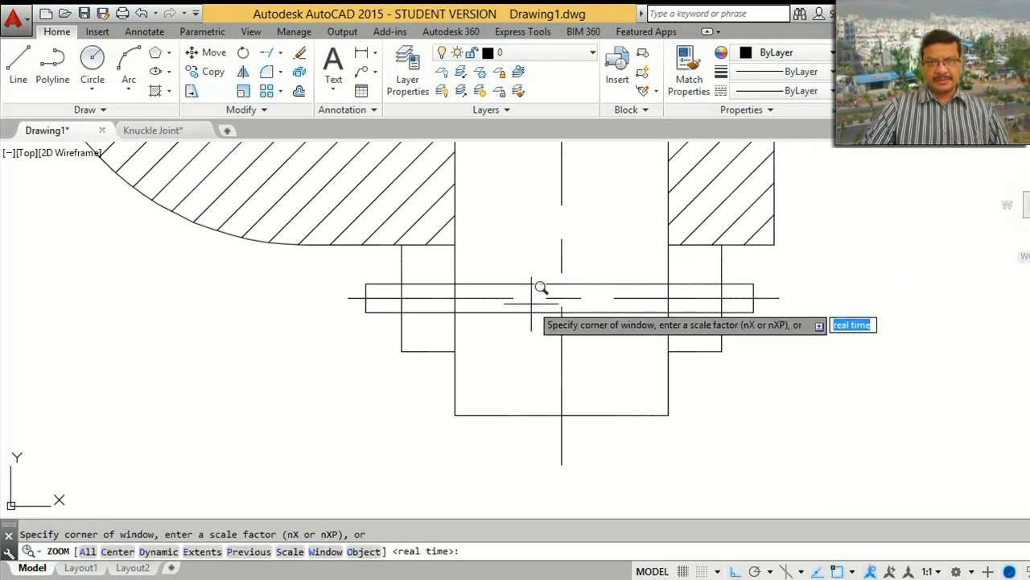
left_click(412, 342)
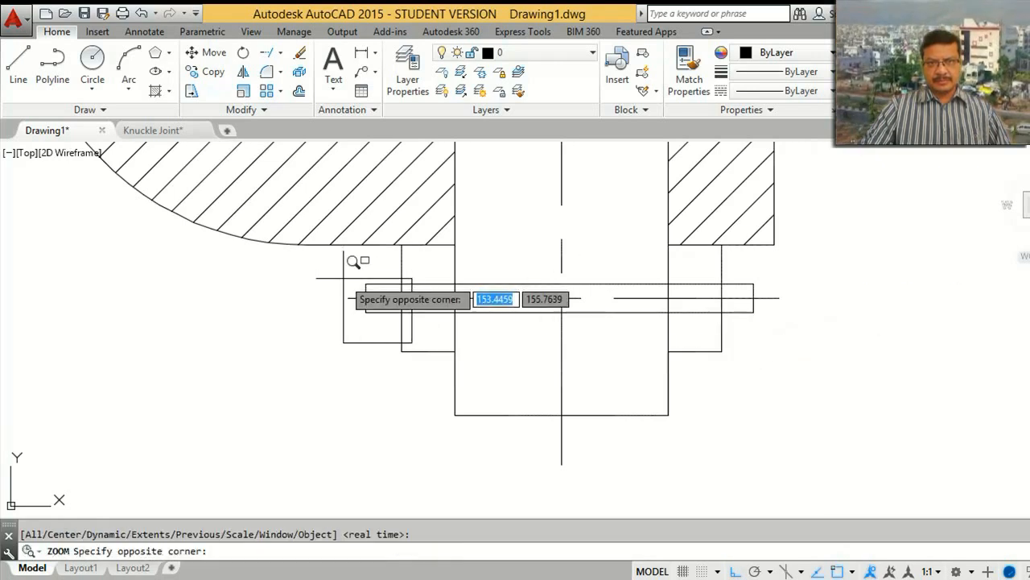
left_click(354, 258)
type("spl")
key("Return")
left_click(470, 338)
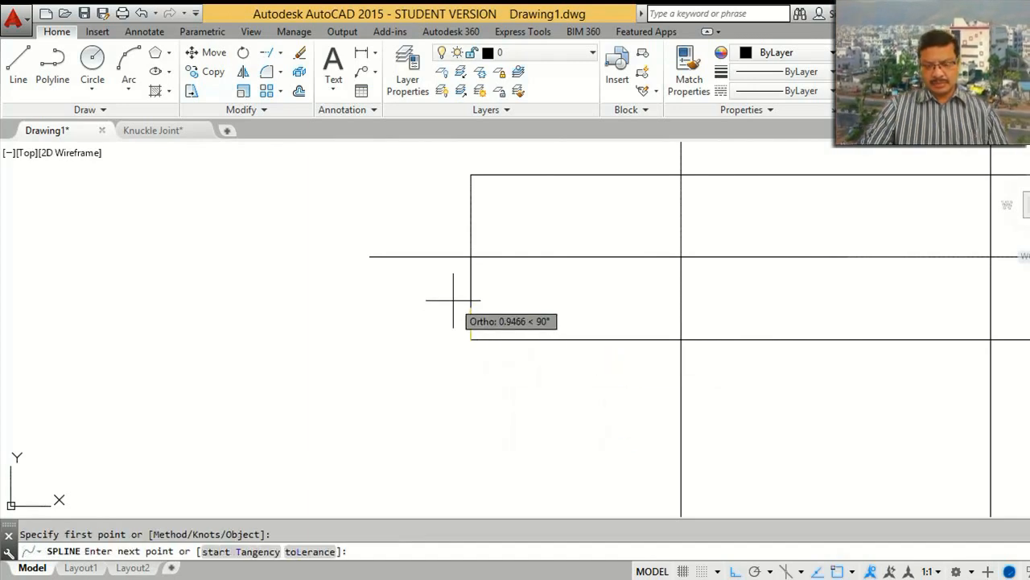
key("F8")
left_click(443, 297)
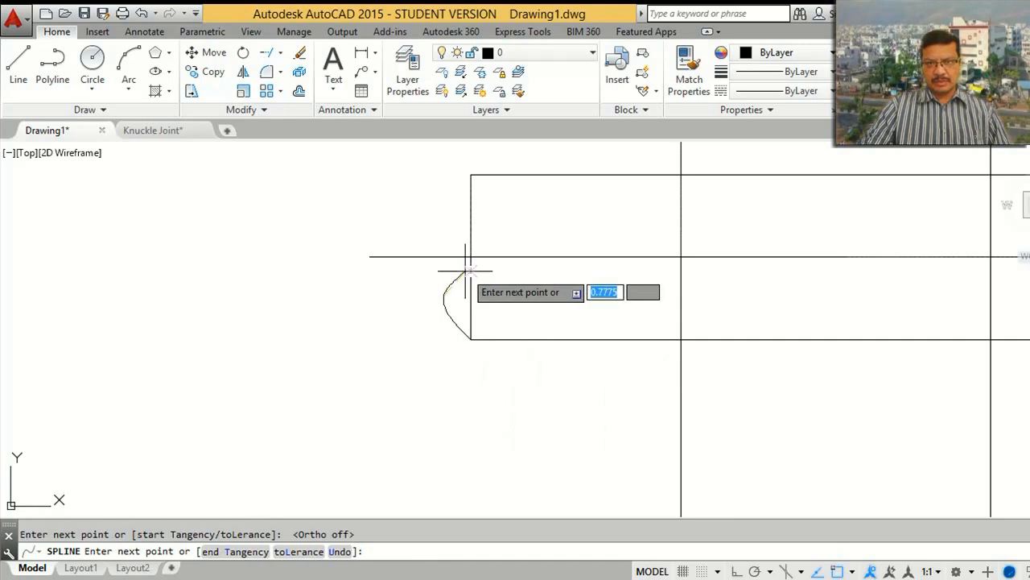
left_click(471, 257)
left_click(471, 175)
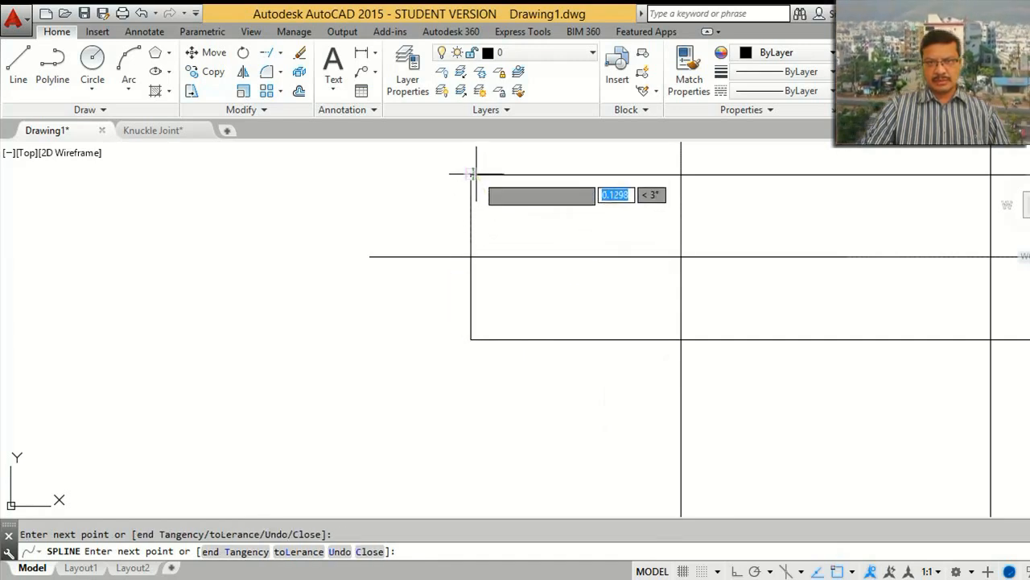
left_click(471, 256)
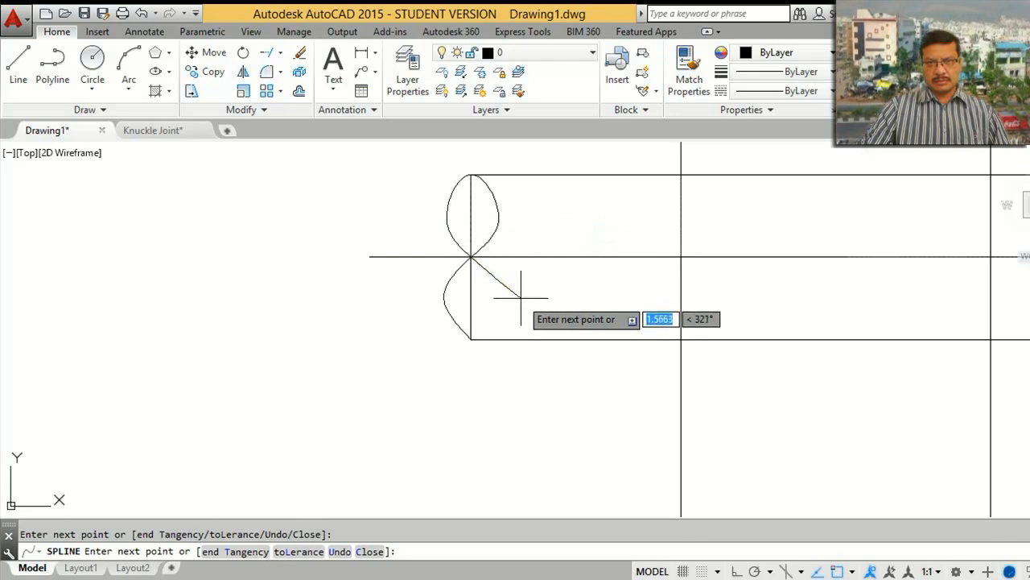
key("Return")
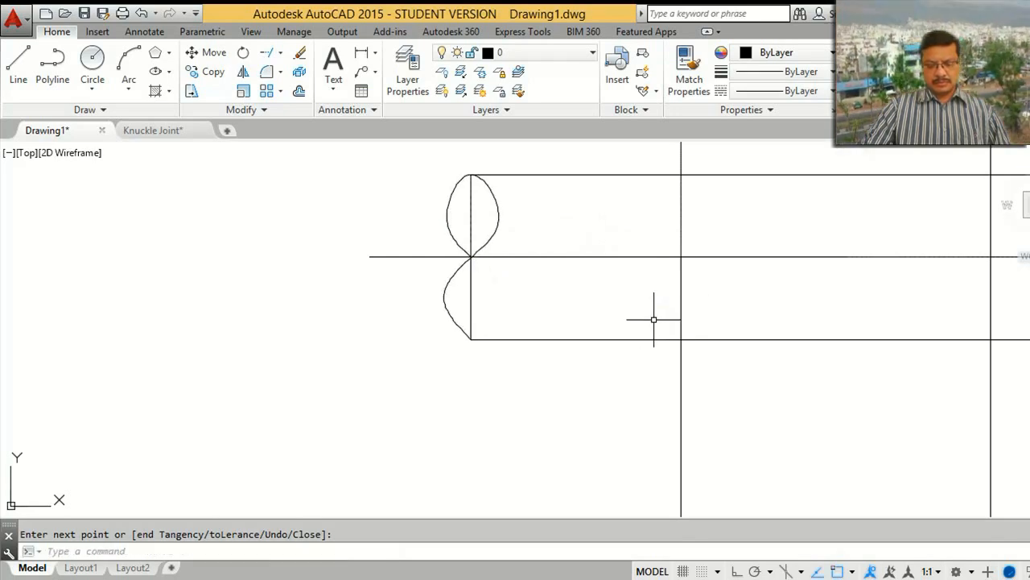
key("Return")
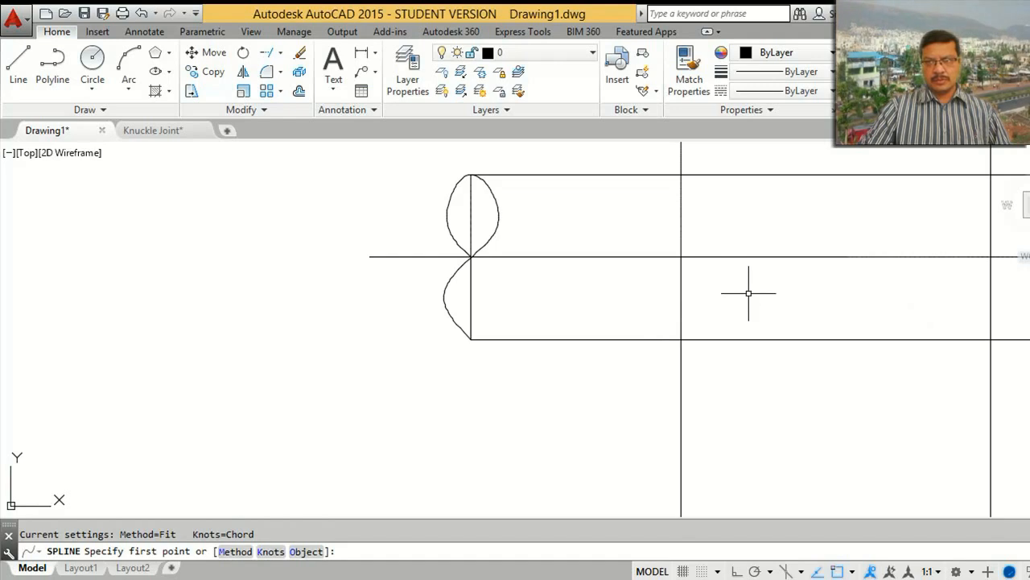
key("Escape")
Step: Mirror the break curve about the vertical left edge of the main pin, keeping the source curve
mouse_move(810, 389)
left_mouse_down()
mouse_move(642, 428)
mouse_move(482, 428)
mouse_move(472, 416)
left_mouse_up()
right_click(474, 394)
left_click(507, 404)
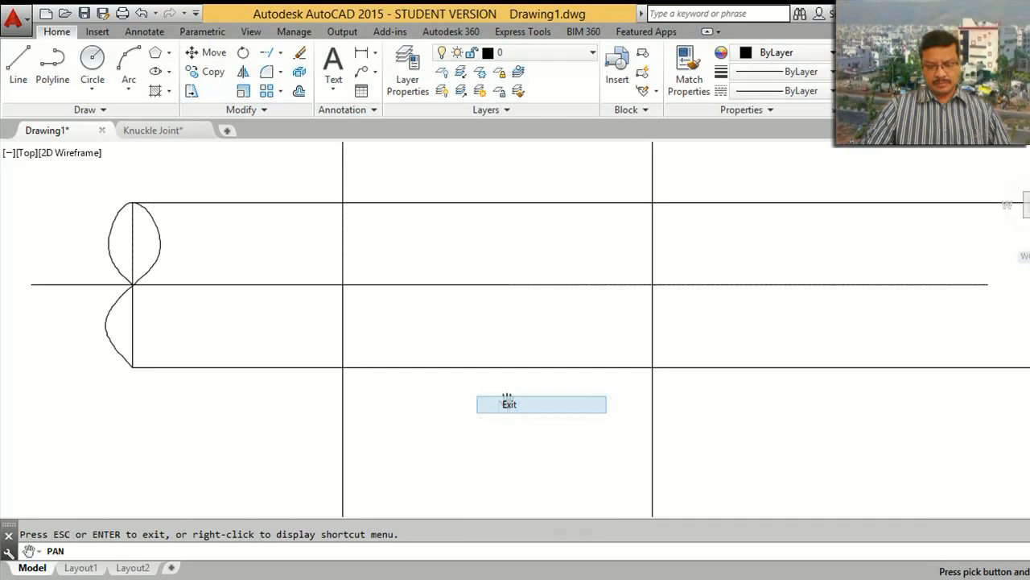
key("Return")
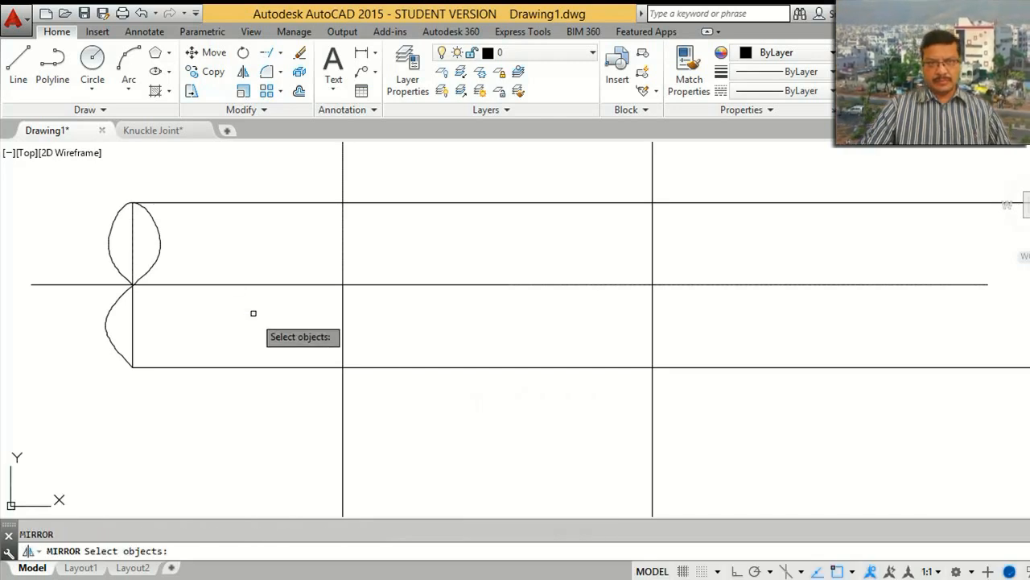
left_click(157, 246)
key("Return")
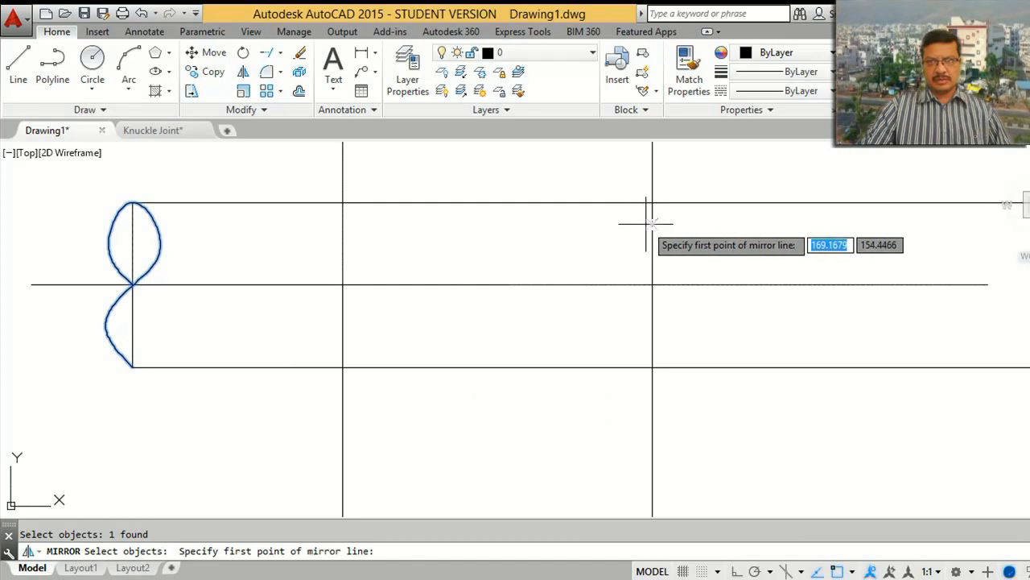
left_click(652, 225)
left_click(650, 331)
key("Return")
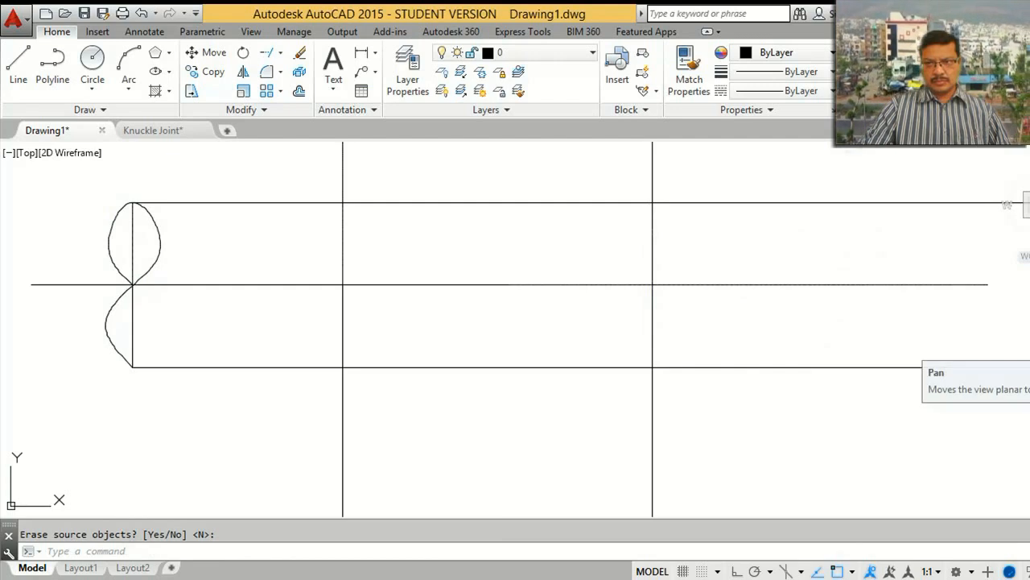
Step: Move the mirrored break curve from the middle of the cross pin to its right end, from lower corner to lower corner
left_click(1021, 346)
left_click_drag(770, 328, 615, 309)
right_click(616, 312)
left_click(653, 362)
mouse_move(640, 346)
left_mouse_down()
mouse_move(629, 379)
mouse_move(636, 396)
left_mouse_up()
mouse_move(686, 324)
left_mouse_down()
mouse_move(663, 384)
mouse_move(704, 392)
mouse_move(696, 366)
left_mouse_up()
right_click(649, 378)
left_click(691, 390)
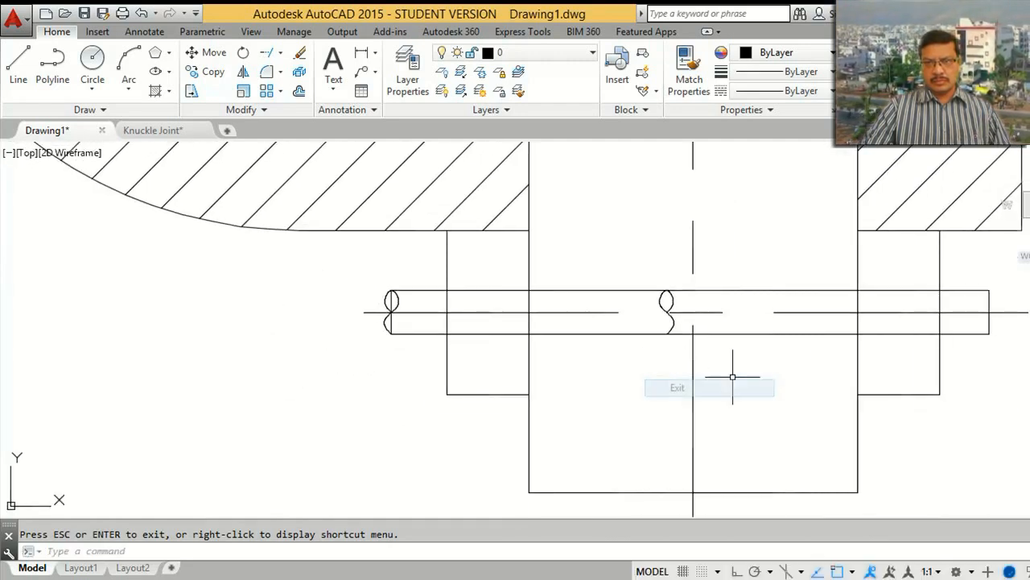
type("m")
key("Return")
left_click(685, 325)
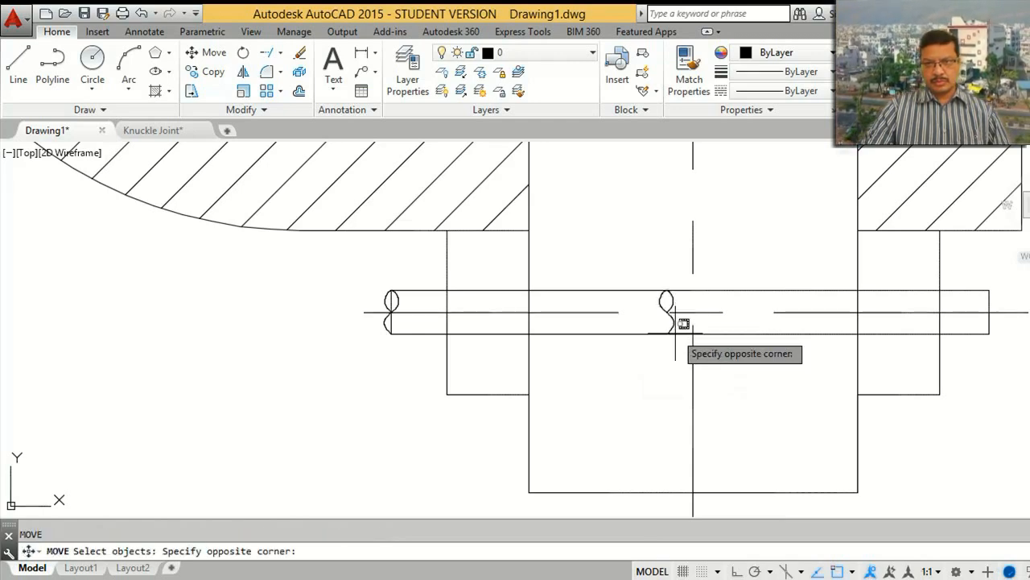
left_click(670, 328)
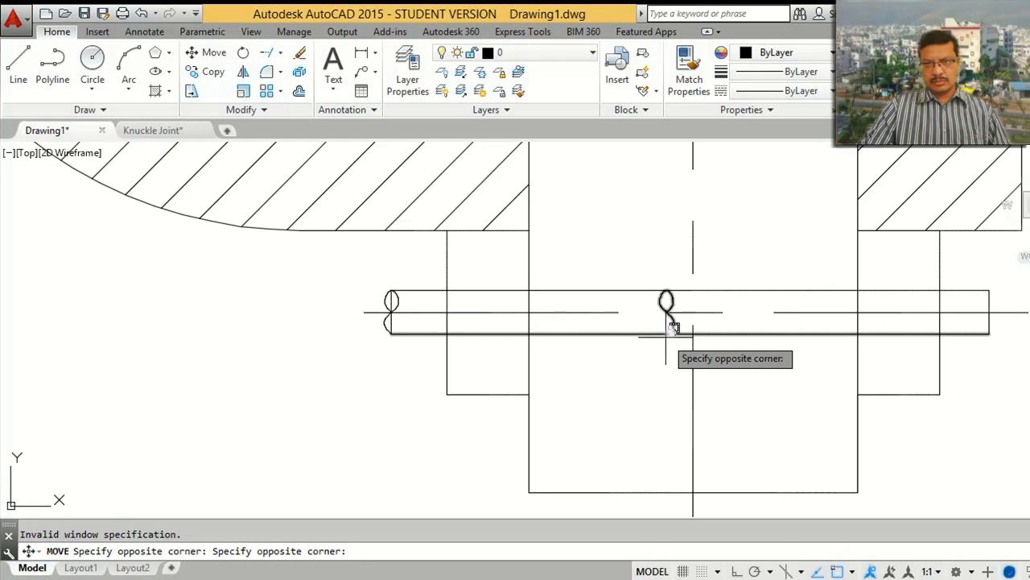
left_click(665, 321)
key("Return")
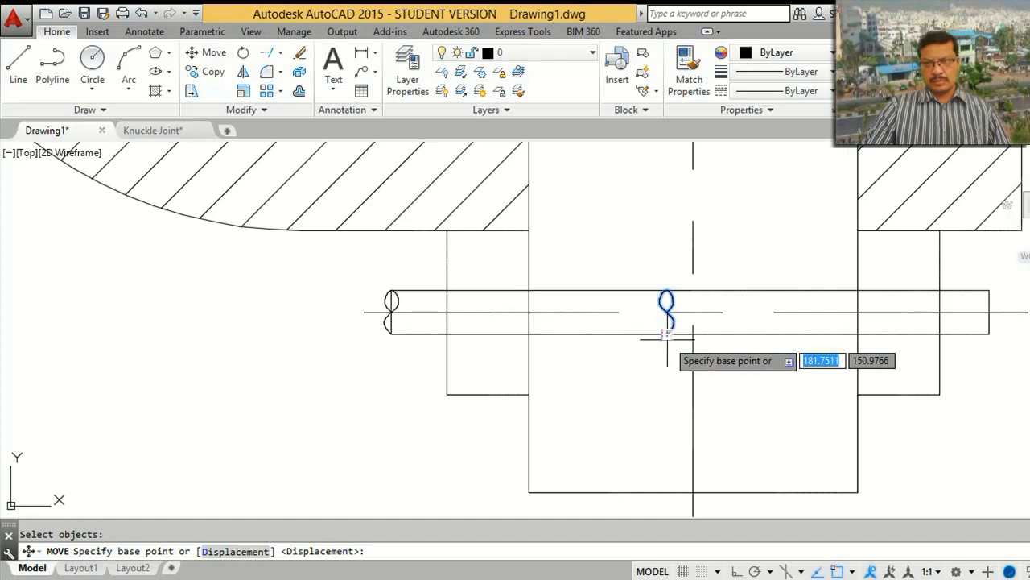
left_click(667, 334)
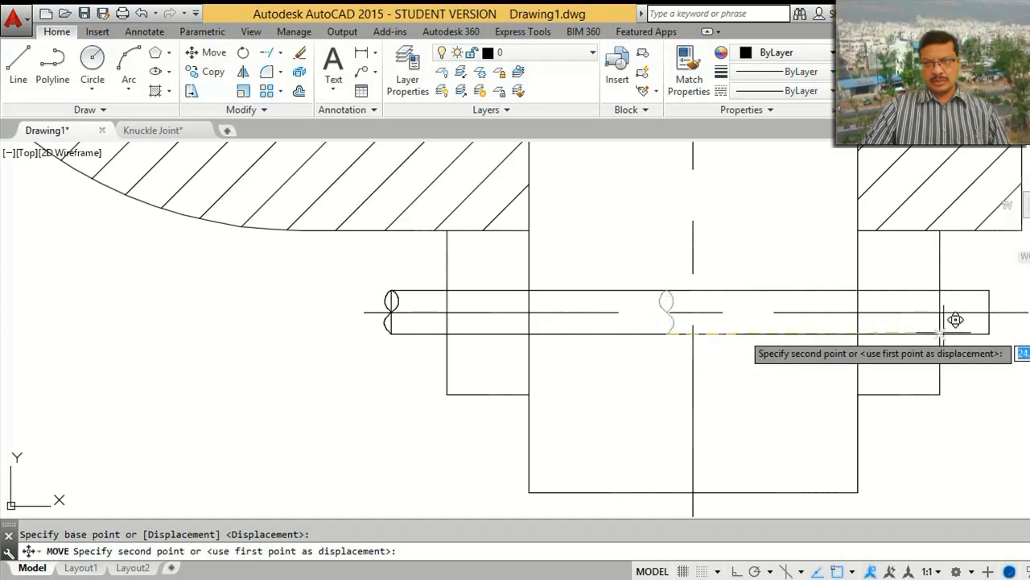
left_click(990, 333)
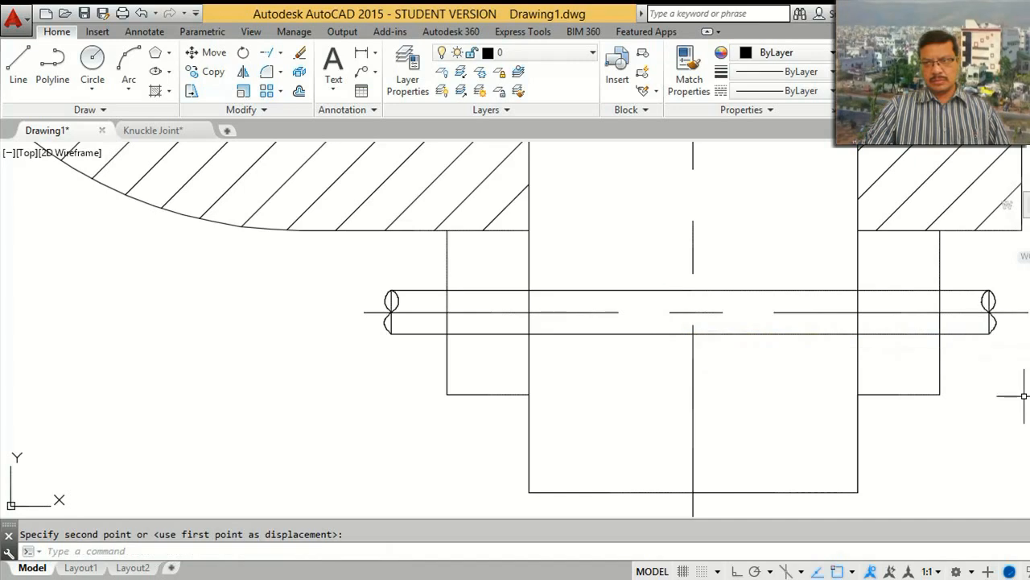
Step: Erase the vertical closing lines at both ends of the cross pin
left_click(391, 325)
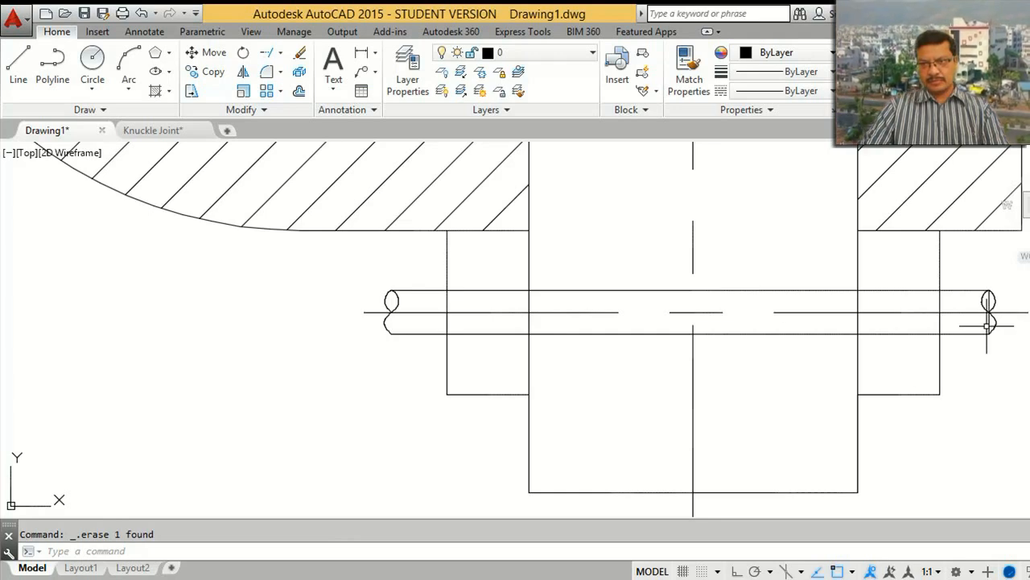
left_click(987, 325)
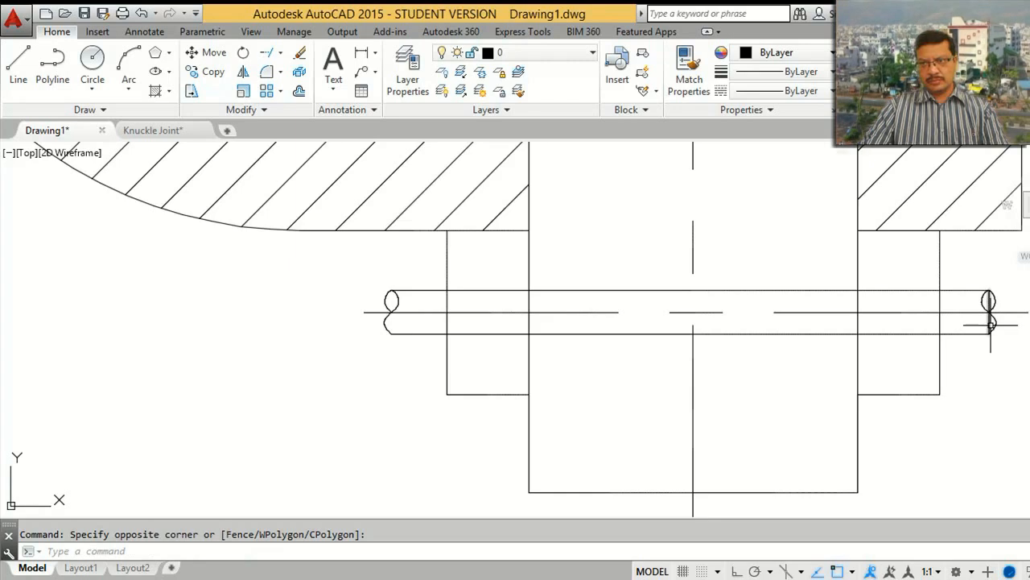
left_click(979, 356)
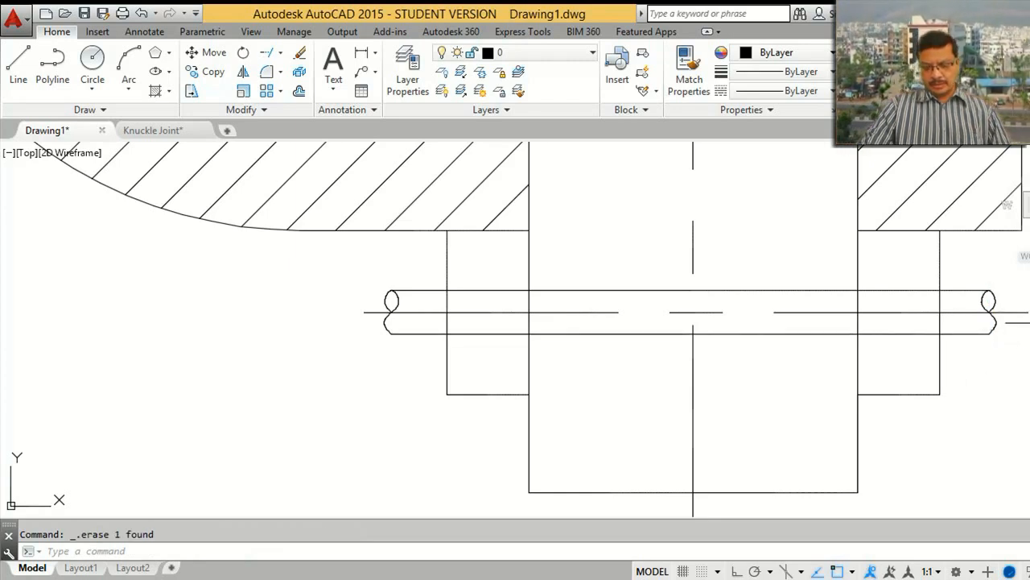
Step: Mirror the right-end break curve about the cross pin's horizontal centre line, erasing the source curve
type("mi")
key("Return")
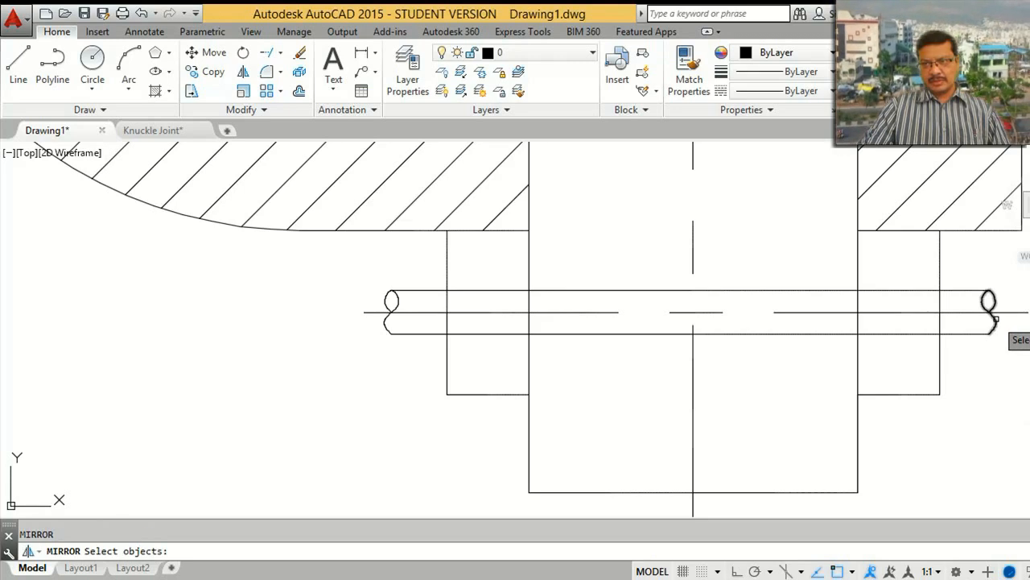
key("Return")
left_click(964, 311)
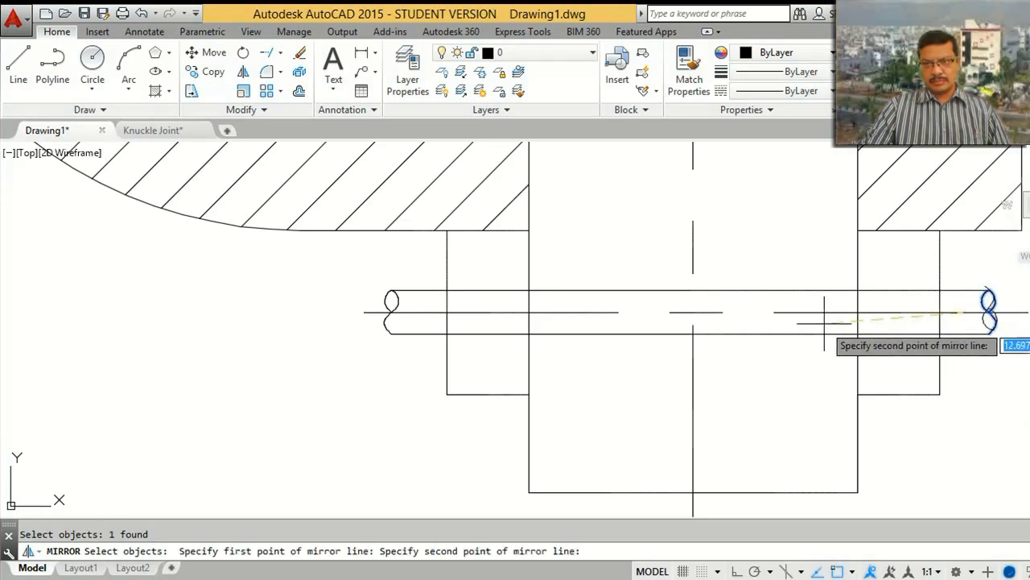
left_click(810, 311)
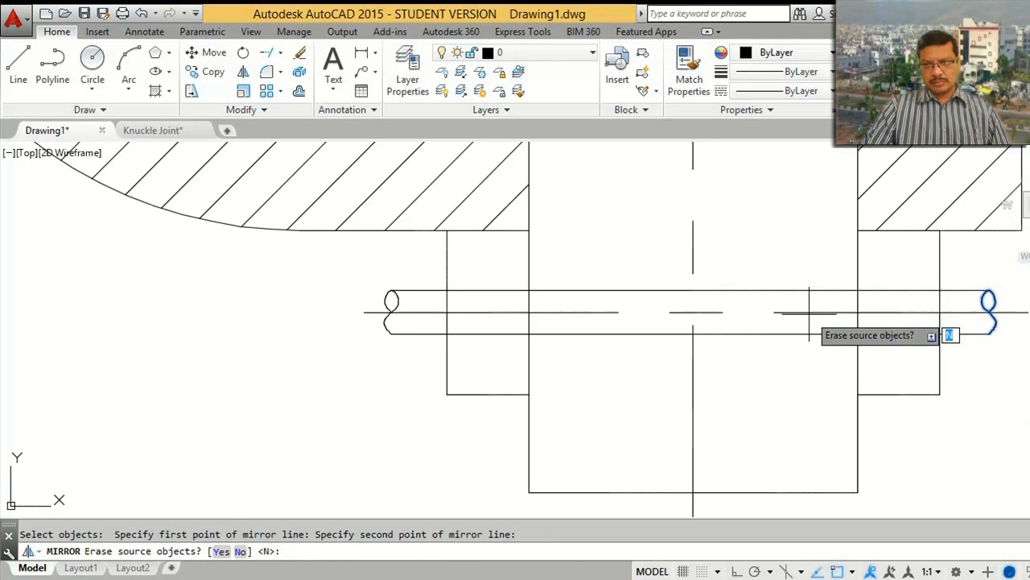
type("y")
key("Return")
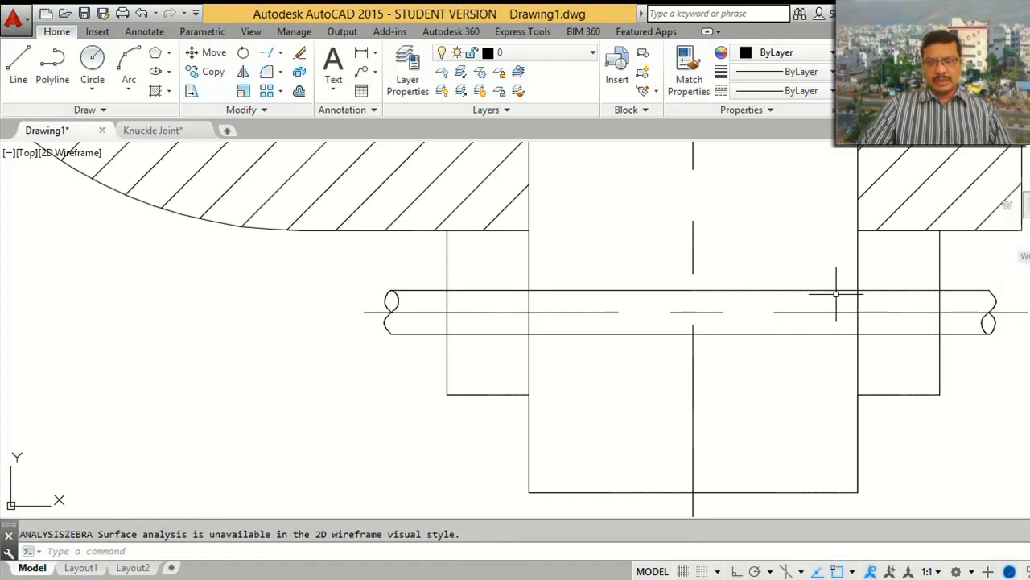
Step: Fit the whole drawing in view and make free space above the sectional front view
key("Escape")
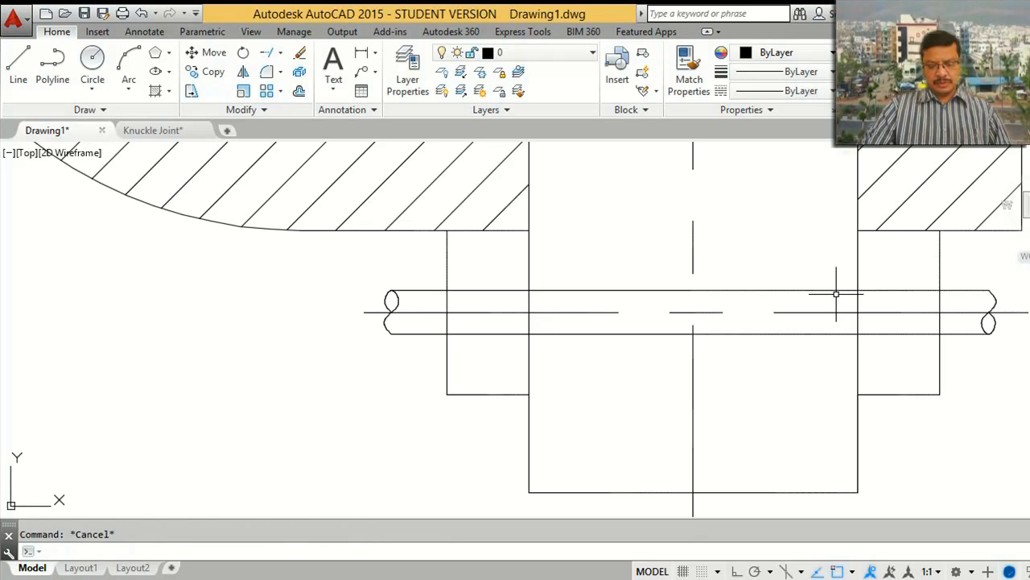
type("z")
key("Return")
type("e")
key("Return")
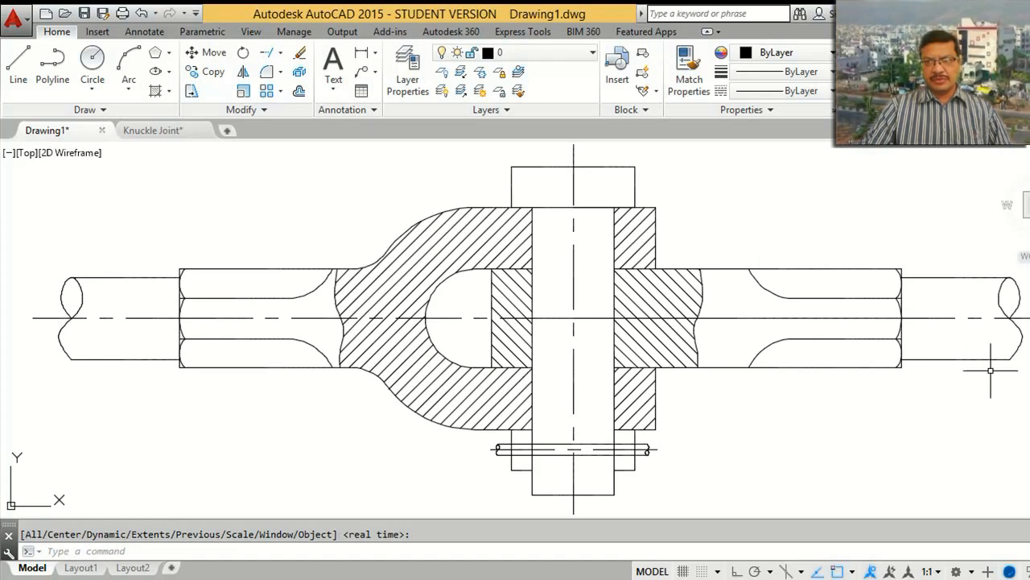
right_click(1027, 571)
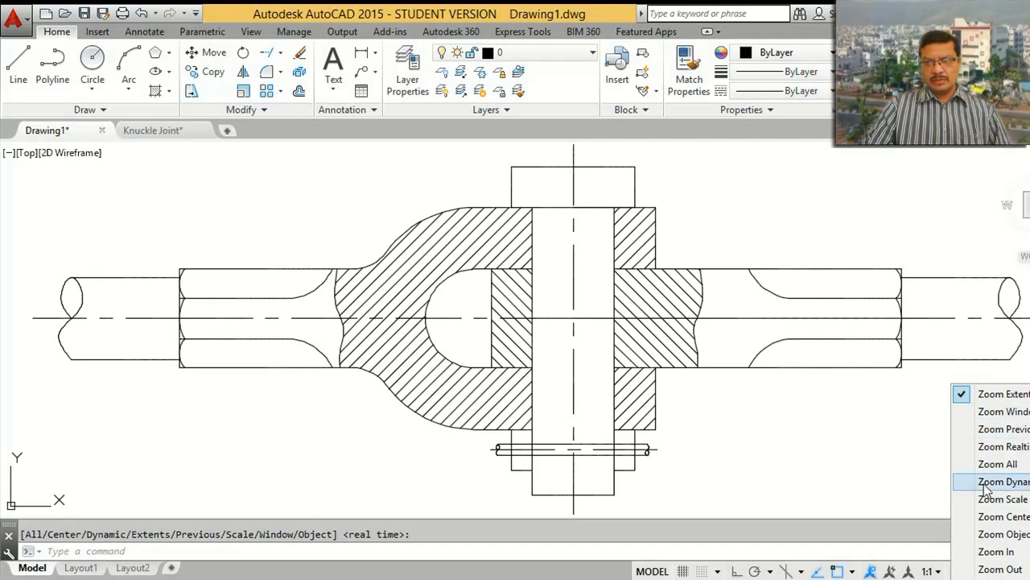
left_click(998, 446)
mouse_move(778, 292)
left_mouse_down()
mouse_move(658, 416)
mouse_move(660, 340)
left_mouse_up()
right_click(667, 342)
left_click(717, 373)
mouse_move(676, 256)
left_mouse_down()
mouse_move(664, 352)
mouse_move(697, 349)
mouse_move(687, 340)
left_mouse_up()
right_click(688, 340)
left_click(718, 326)
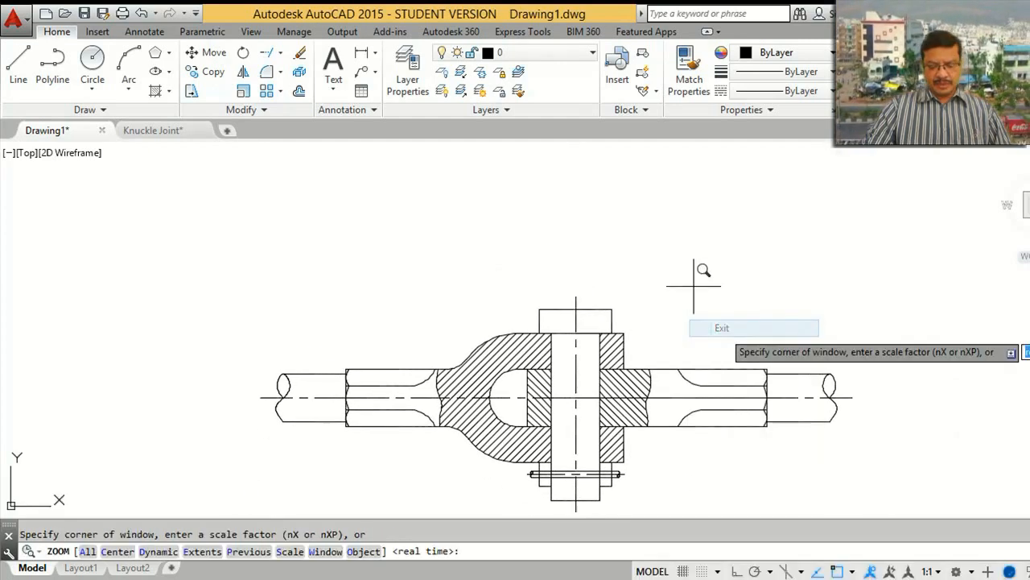
type("c")
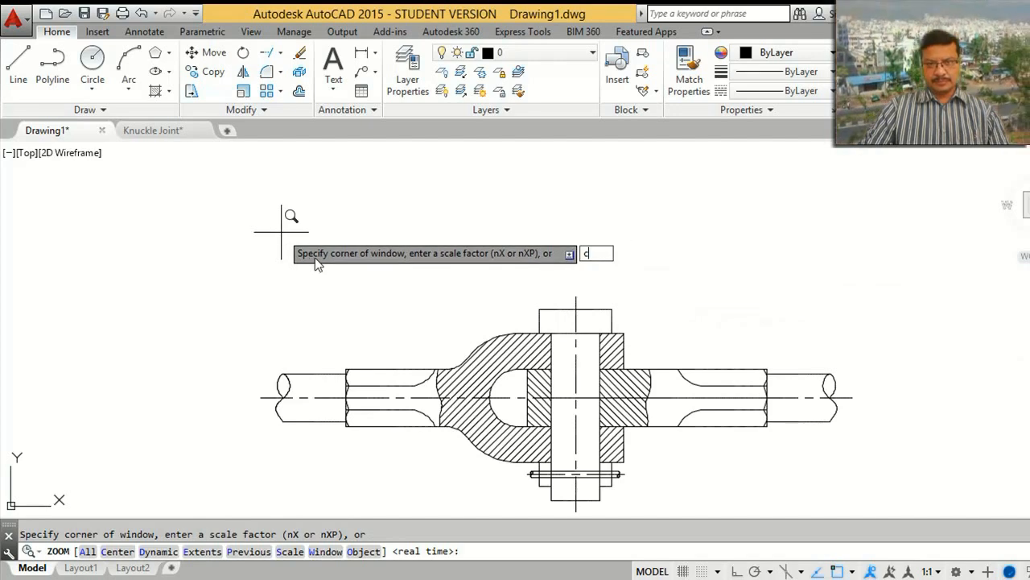
left_click(270, 326)
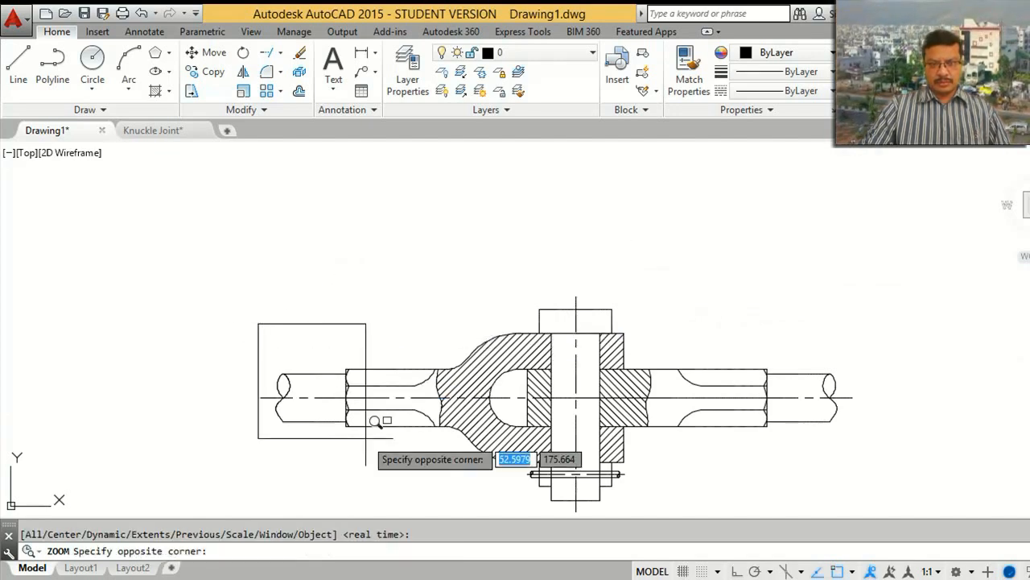
key("Escape")
Step: Copy the left and right rod ends with their octagonal portions and centre lines straight up above the front view, with Ortho on
type("co")
key("Return")
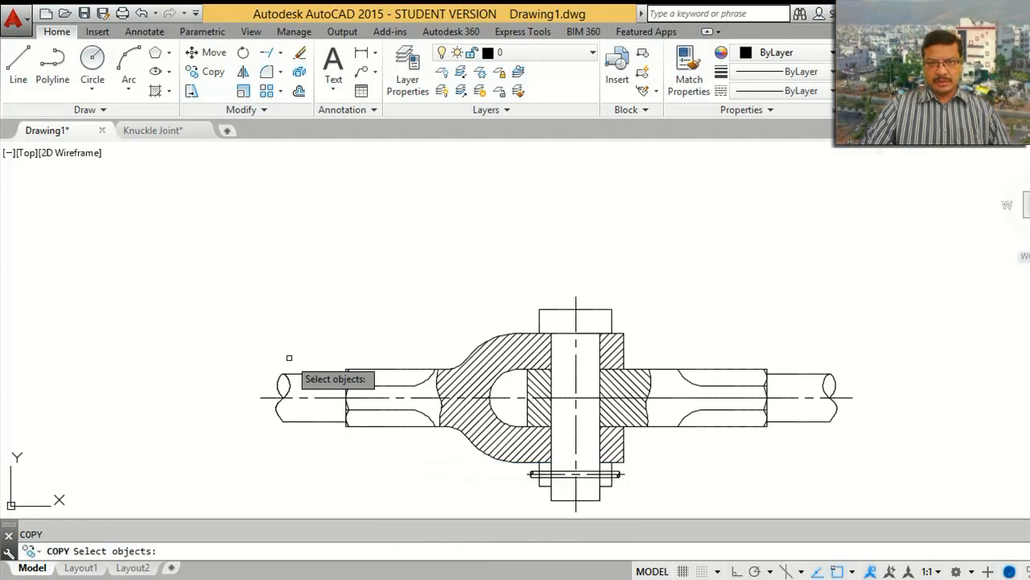
left_click(238, 325)
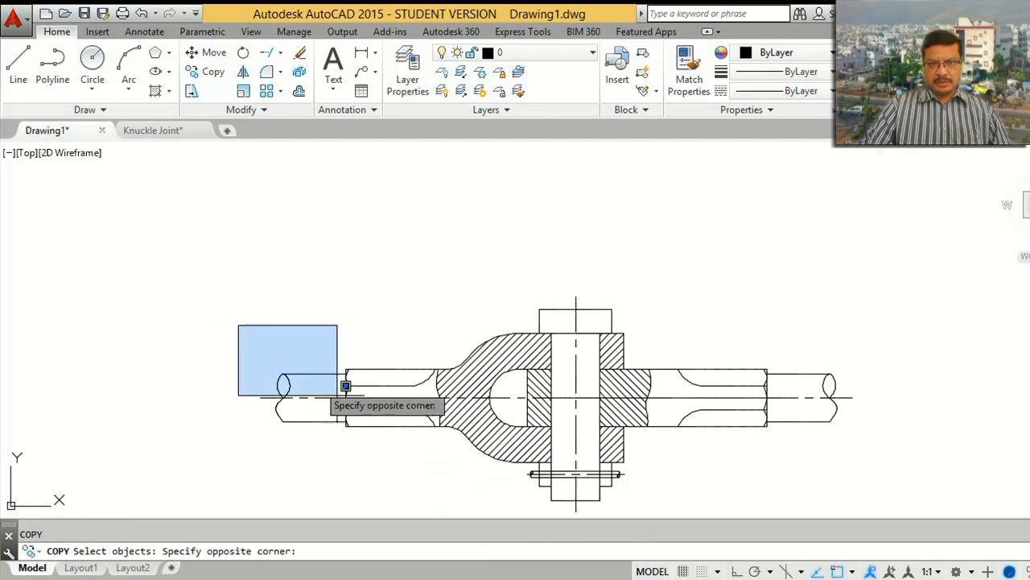
left_click(447, 457)
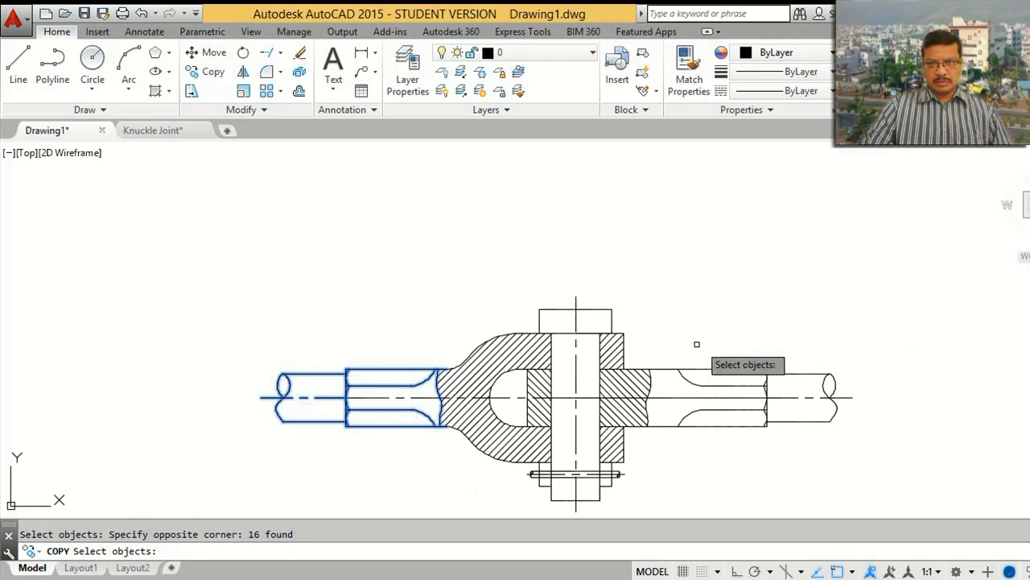
left_click(670, 337)
left_click(873, 462)
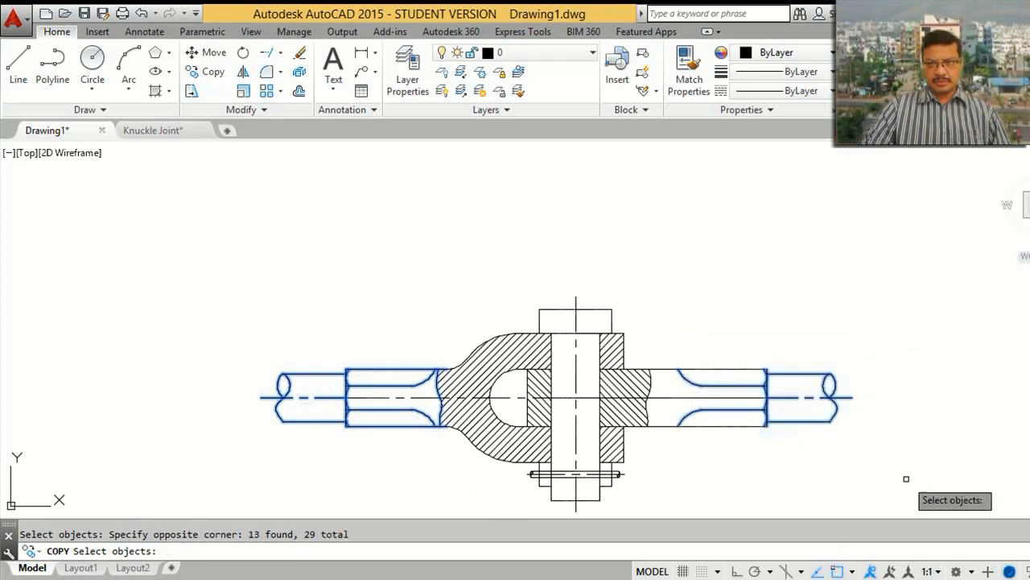
left_click(731, 370)
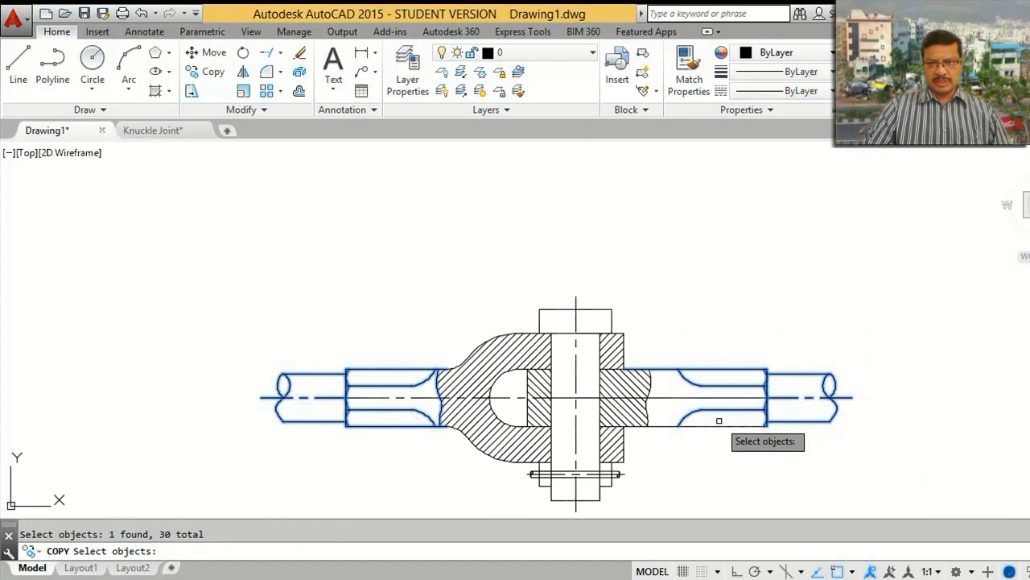
left_click(507, 396)
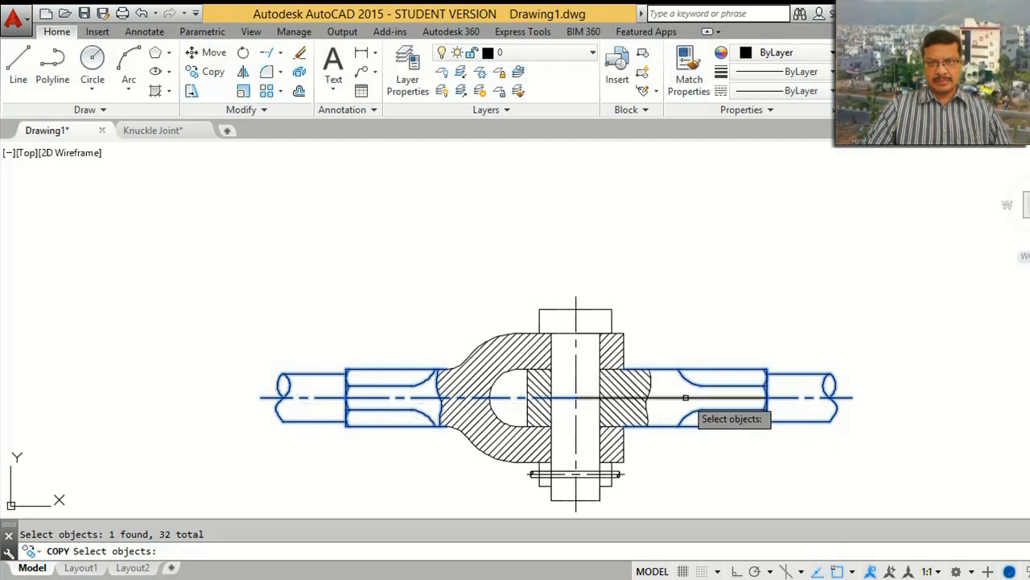
left_click(612, 386)
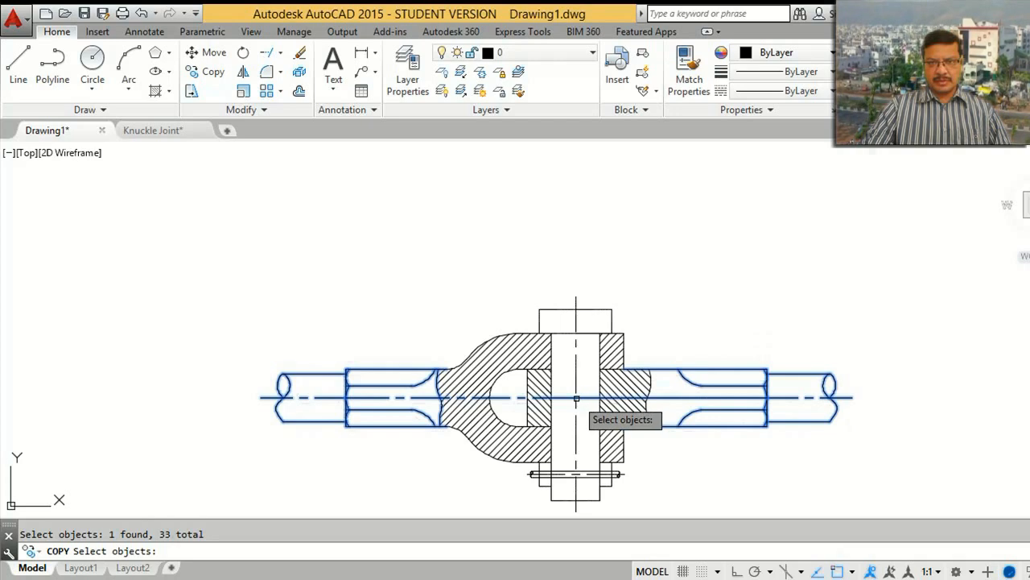
key("Return")
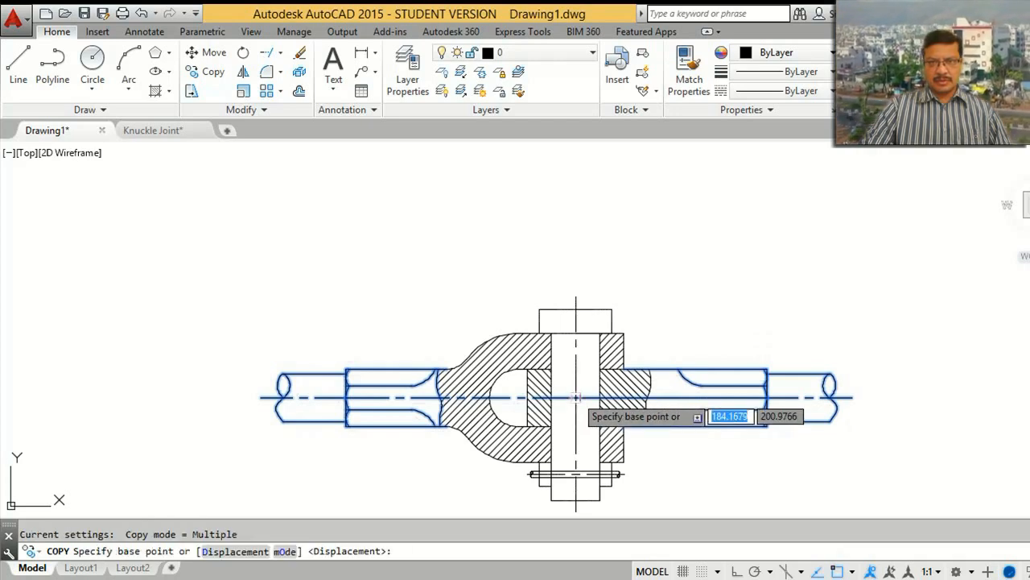
left_click(576, 397)
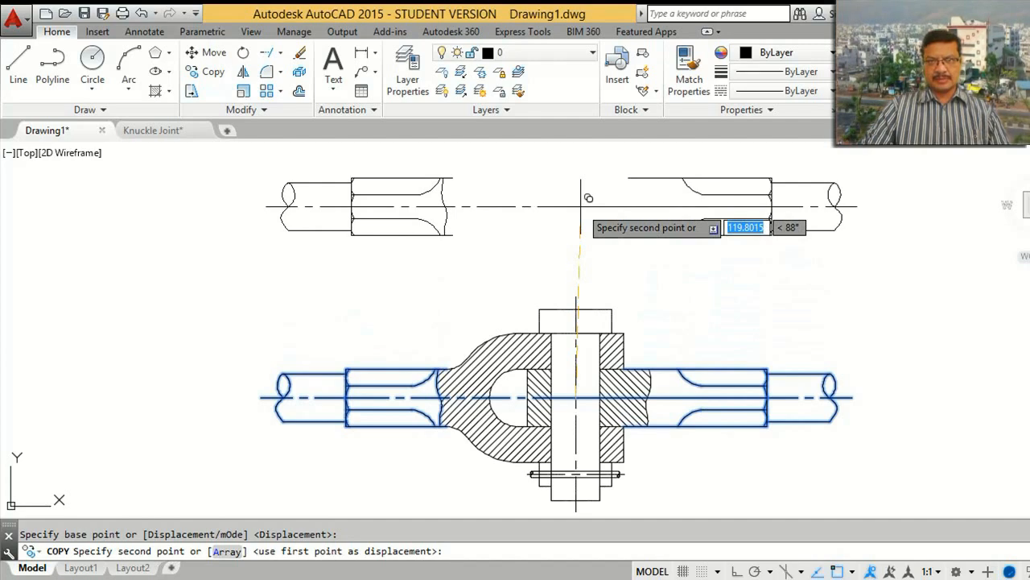
key("F8")
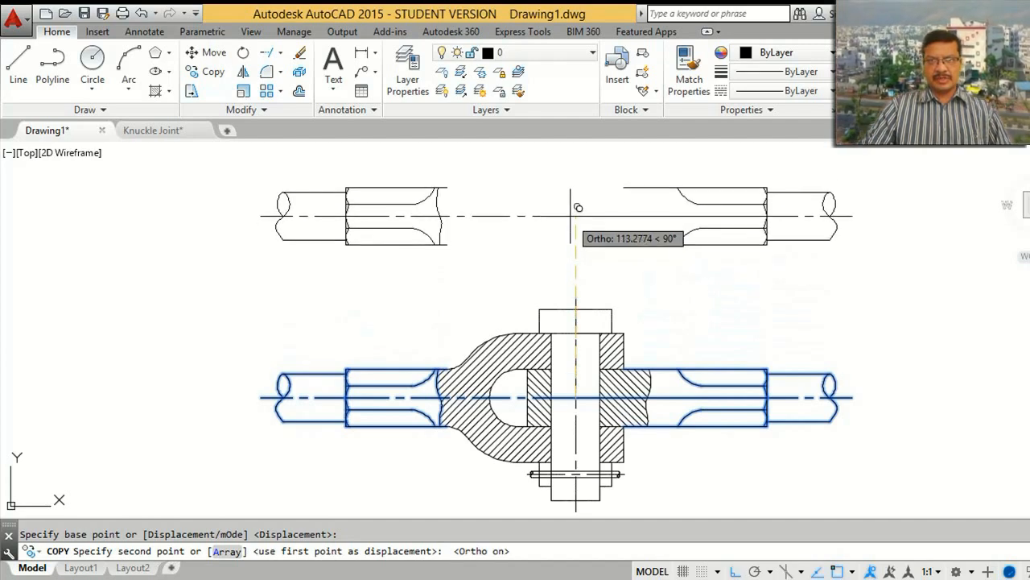
left_click(600, 203)
key("Escape")
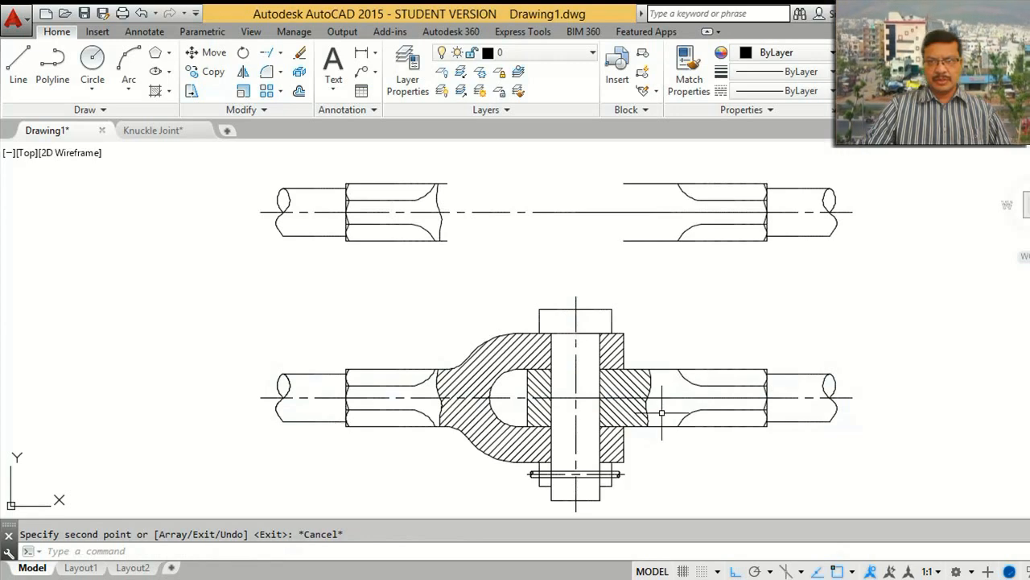
Step: Set the right-hand solid centre-line segments in the front view and in its copy above to the CENTER linetype
left_click(670, 398)
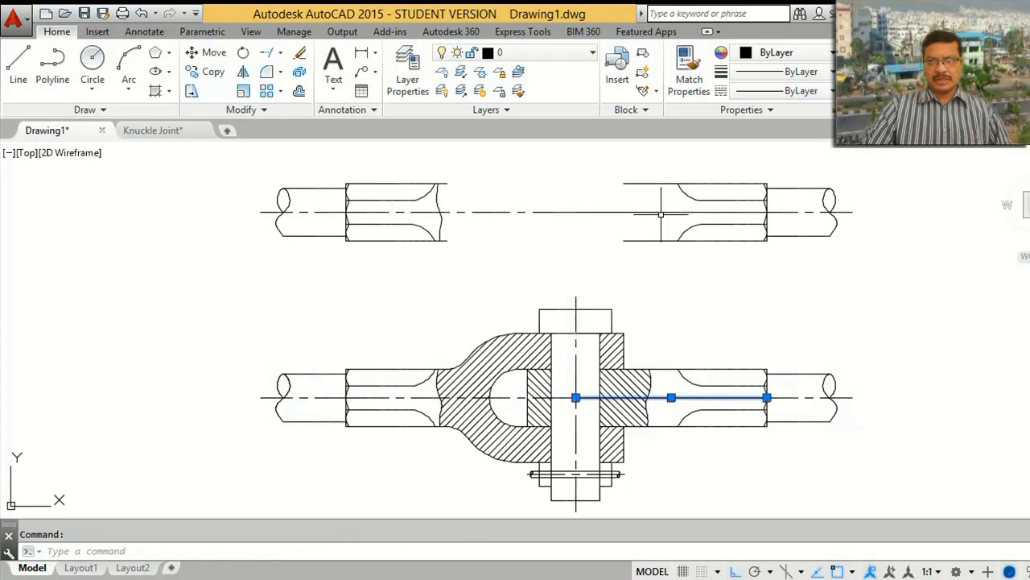
left_click(778, 92)
left_click(764, 147)
key("Escape")
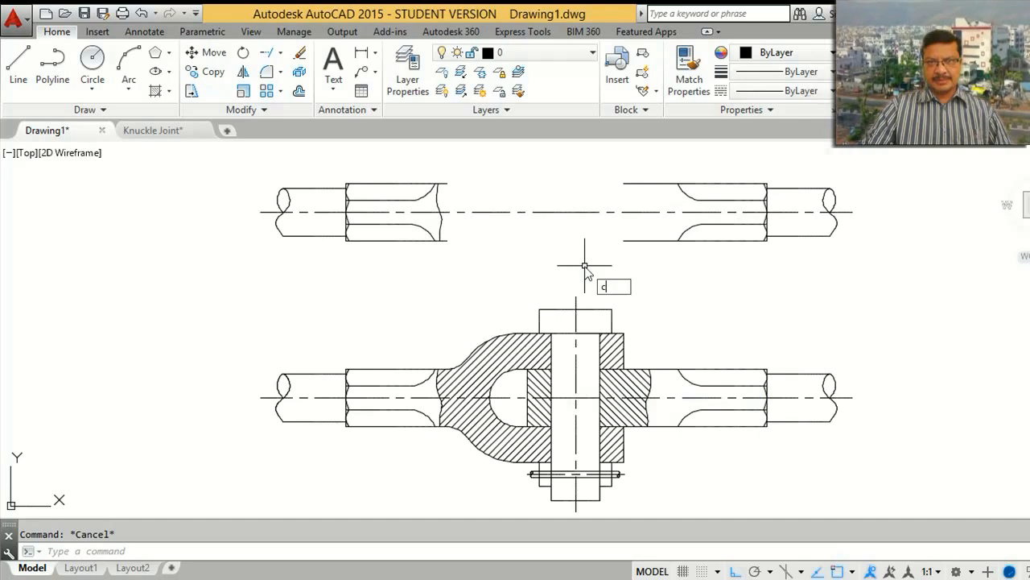
Step: Draw a circle of radius 30 on the upper view's centre line, centred in line with the main pin's axis
type("c")
key("Return")
left_click(576, 212)
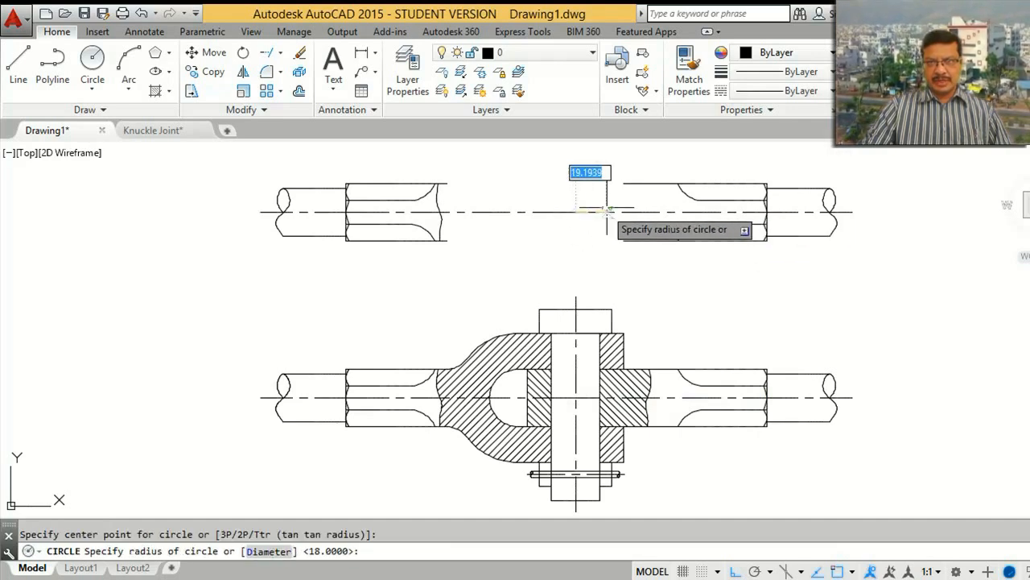
type("3")
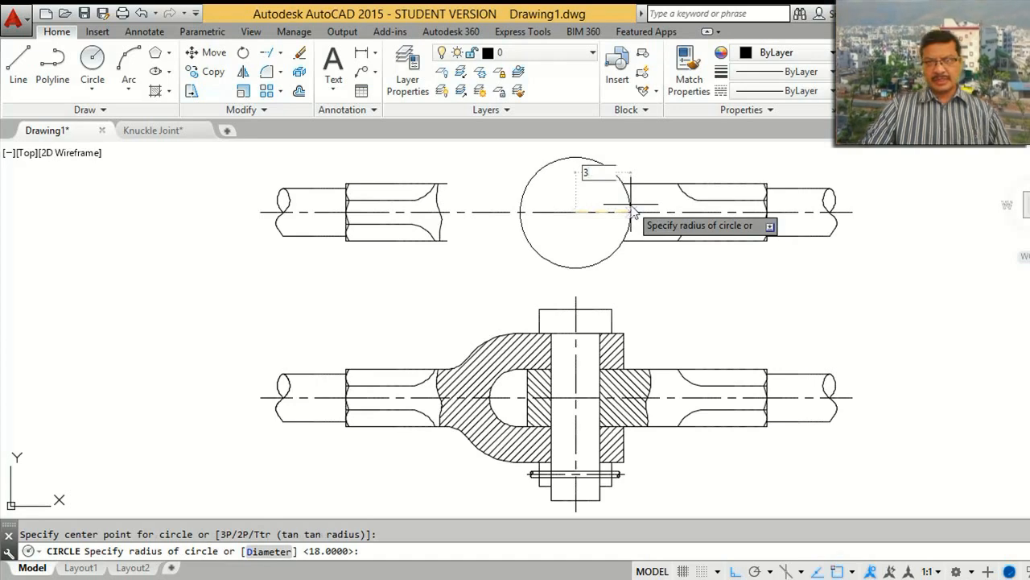
type("0")
key("Return")
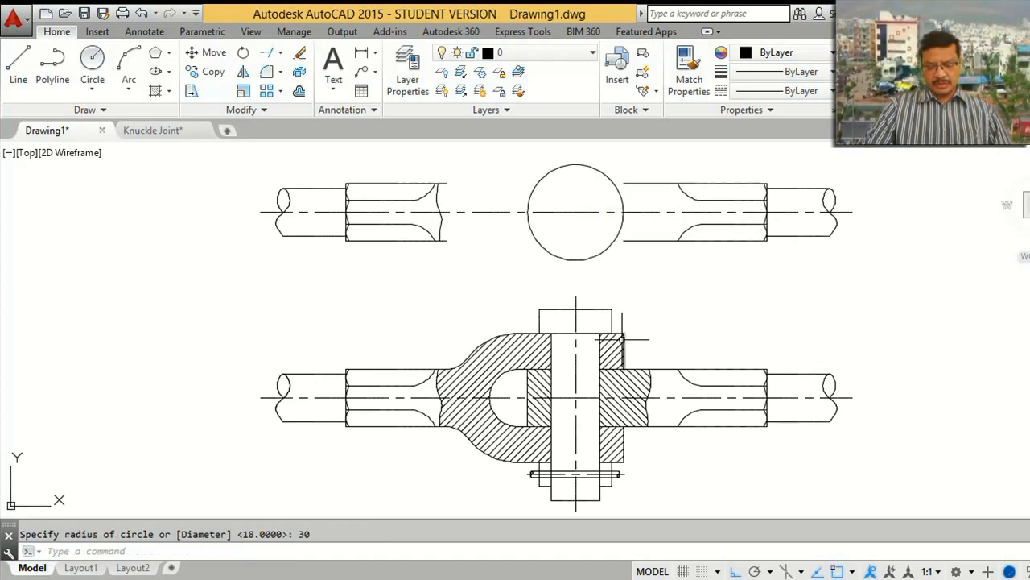
Step: Draw two circles concentric with the radius 30 circle: one of radius 22.5 matching the pin head, one matching the pin's diameter
type("c")
key("Return")
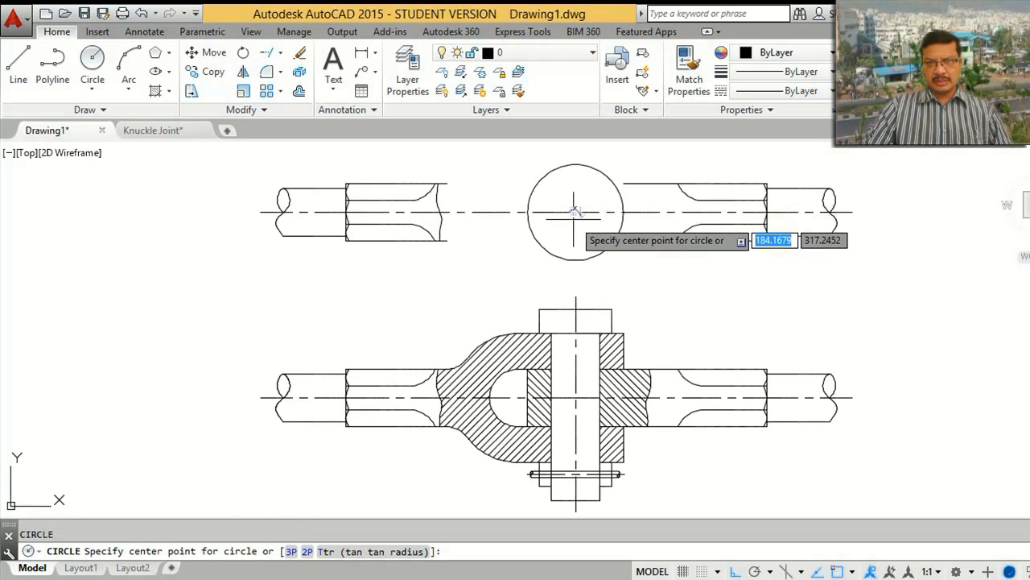
left_click(576, 212)
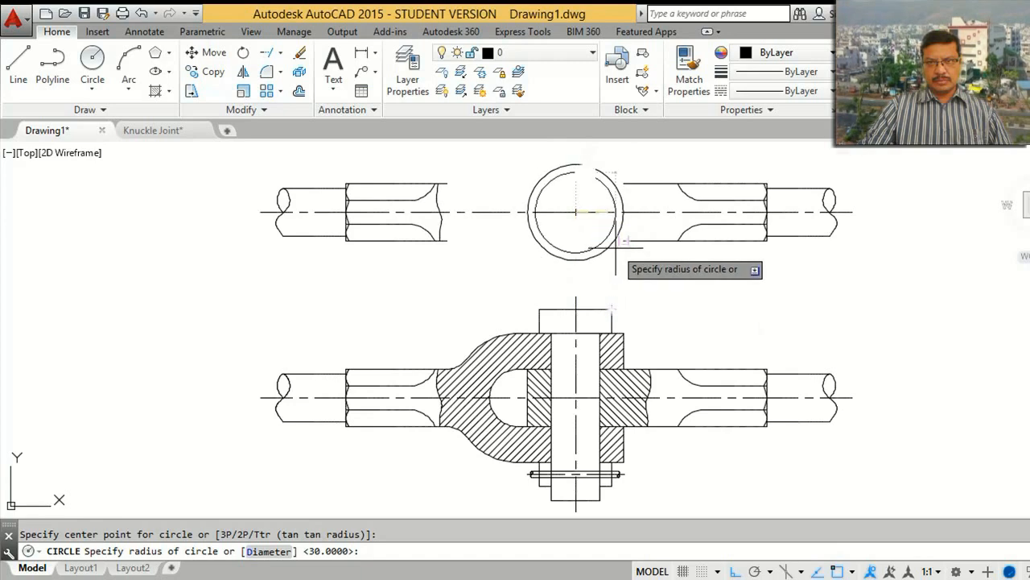
left_click(612, 211)
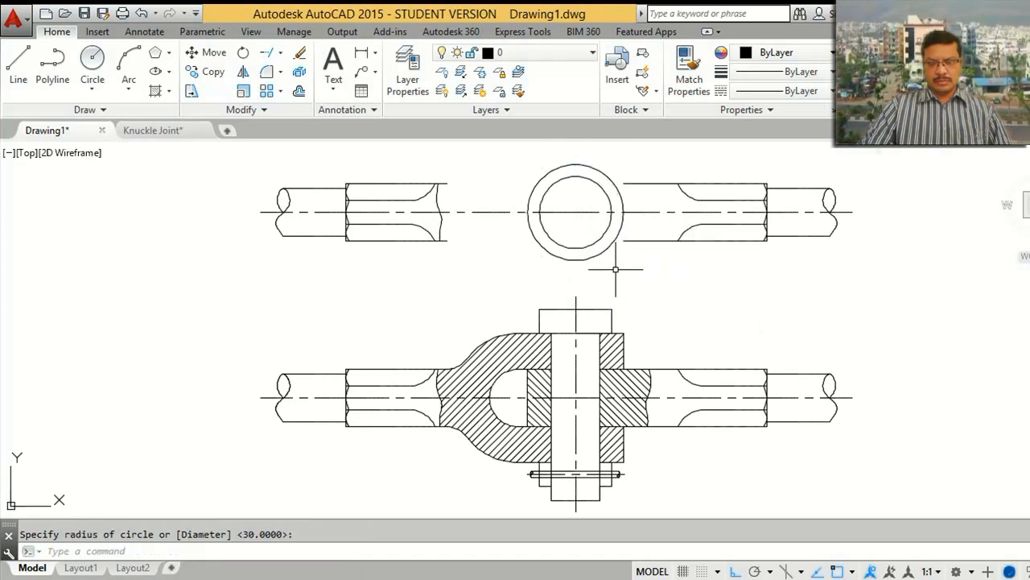
type("c")
key("Return")
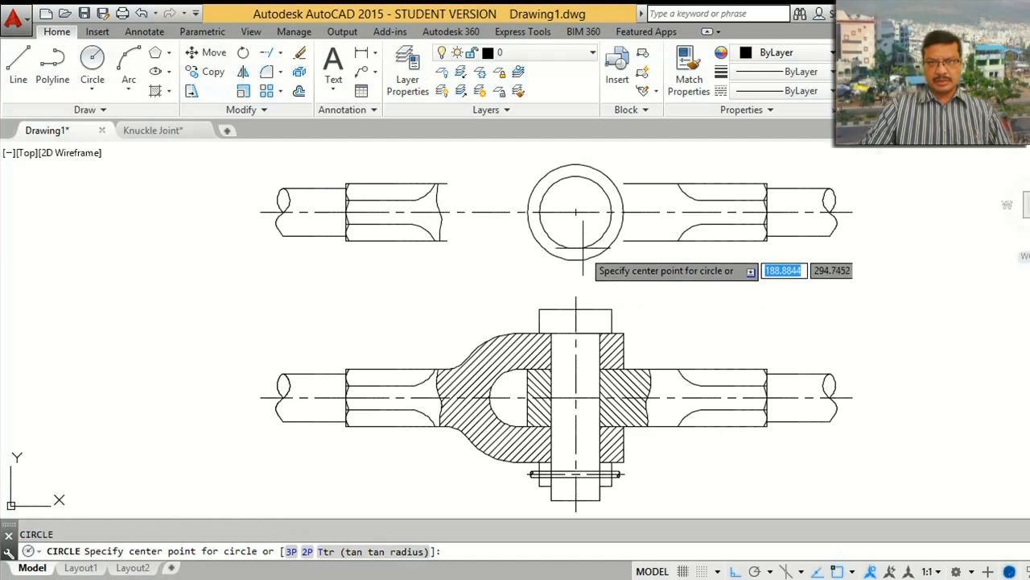
left_click(575, 211)
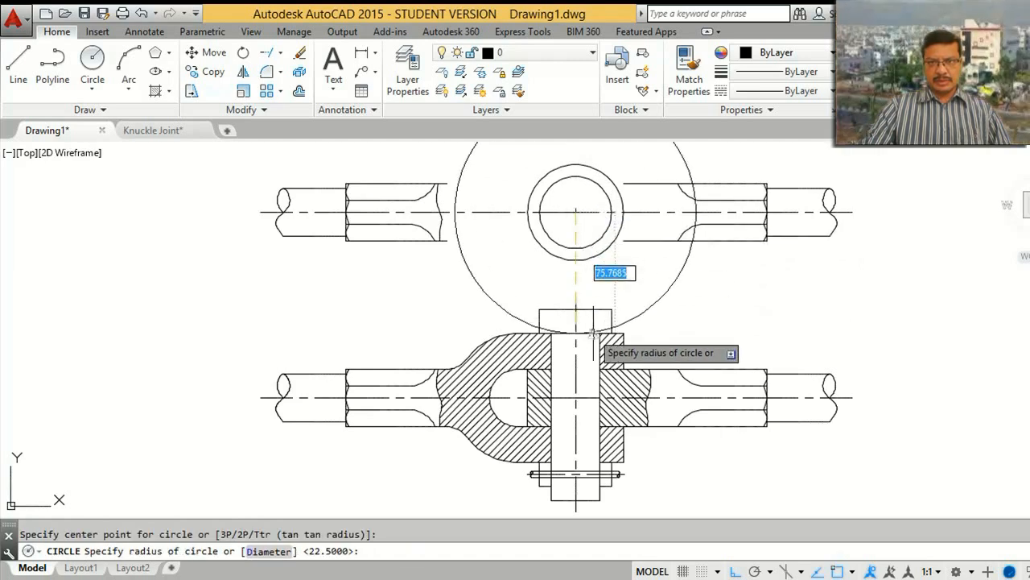
left_click(597, 203)
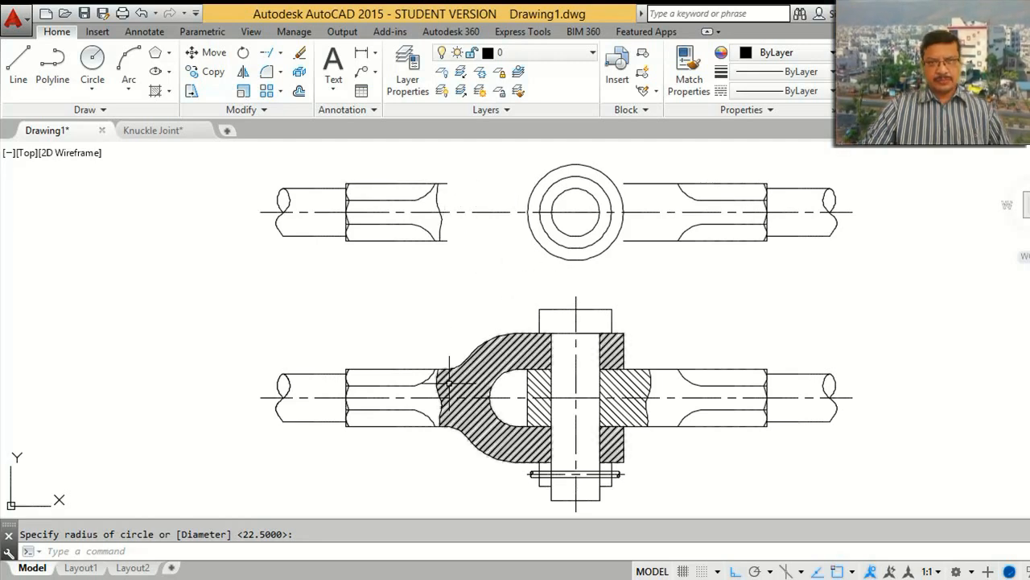
Step: Check the reference drawing and try to extend the upper view's left-hand upper edge line towards the outer circle, using all objects as boundaries
key("ctrl+Tab")
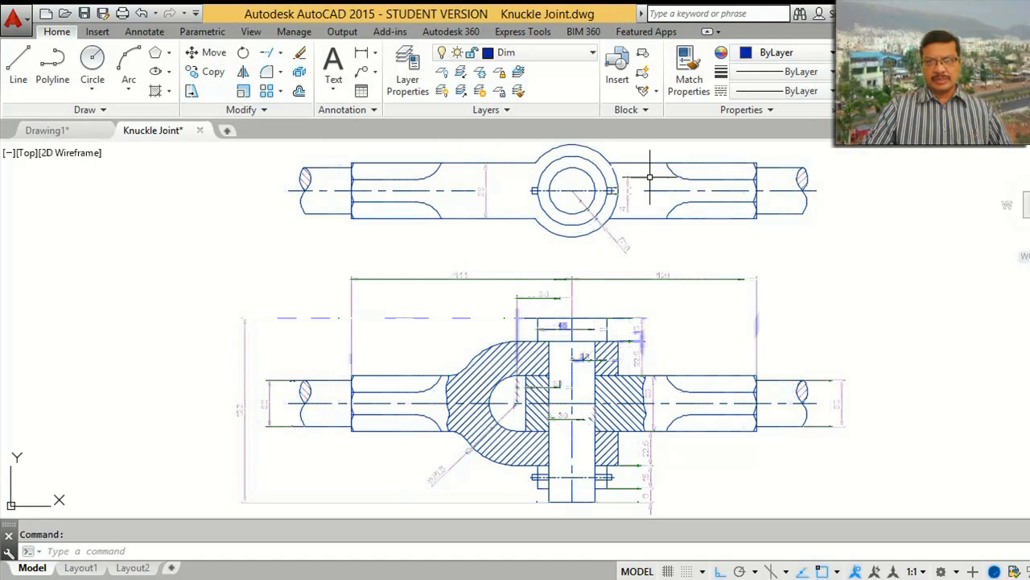
key("ctrl+Tab")
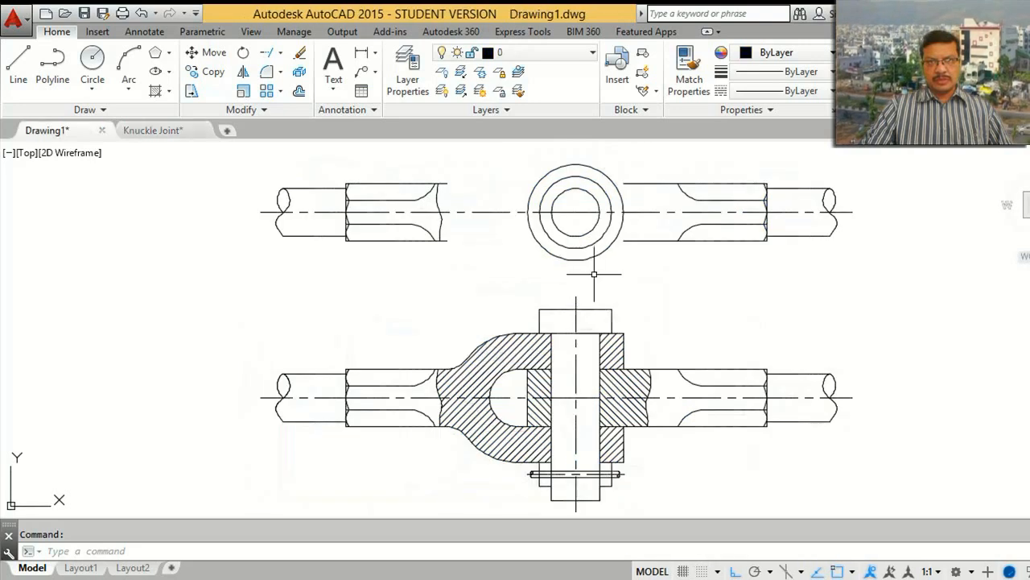
left_click(281, 54)
left_click(285, 104)
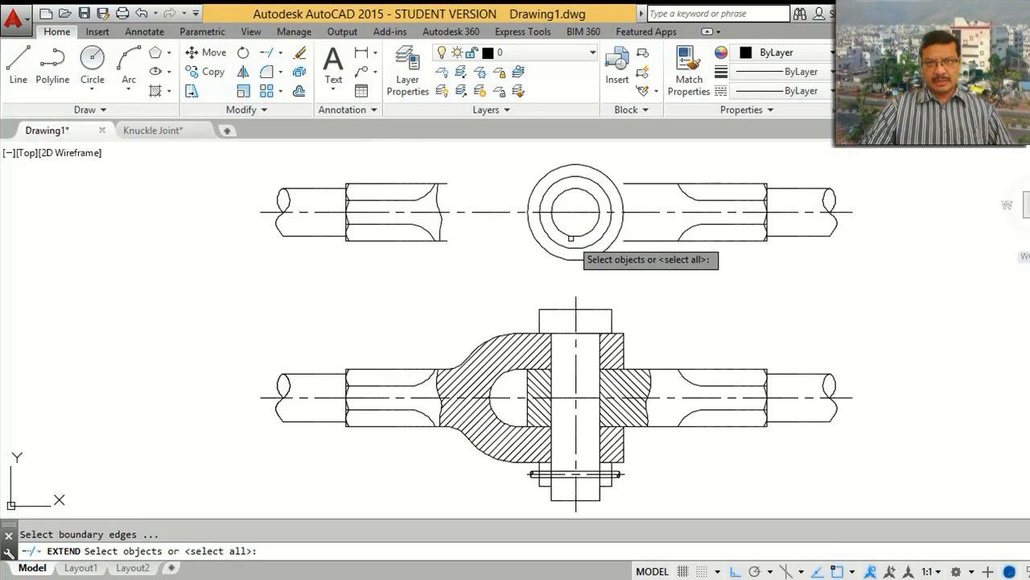
key("Return")
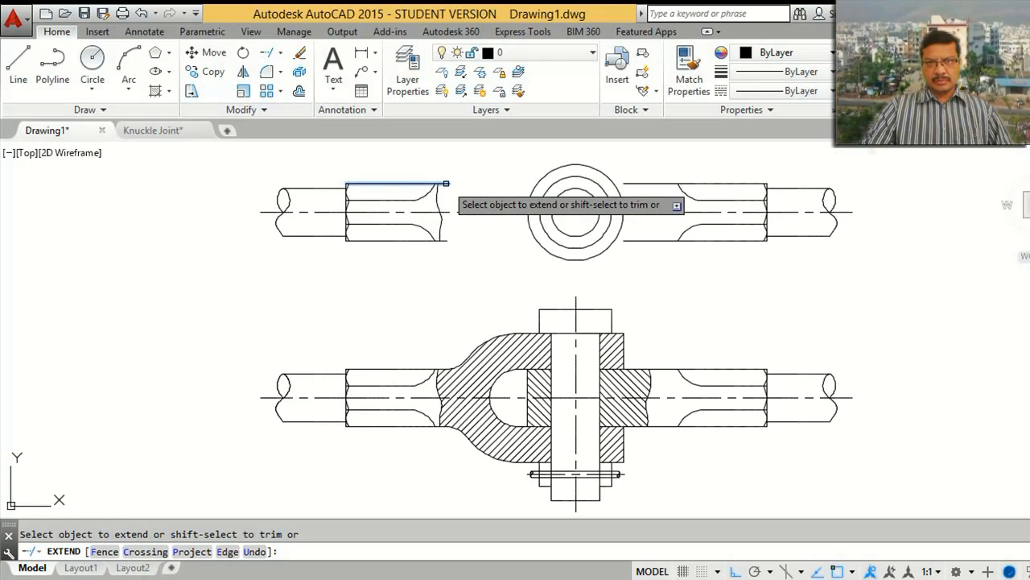
key("Return")
type("ex")
key("Return")
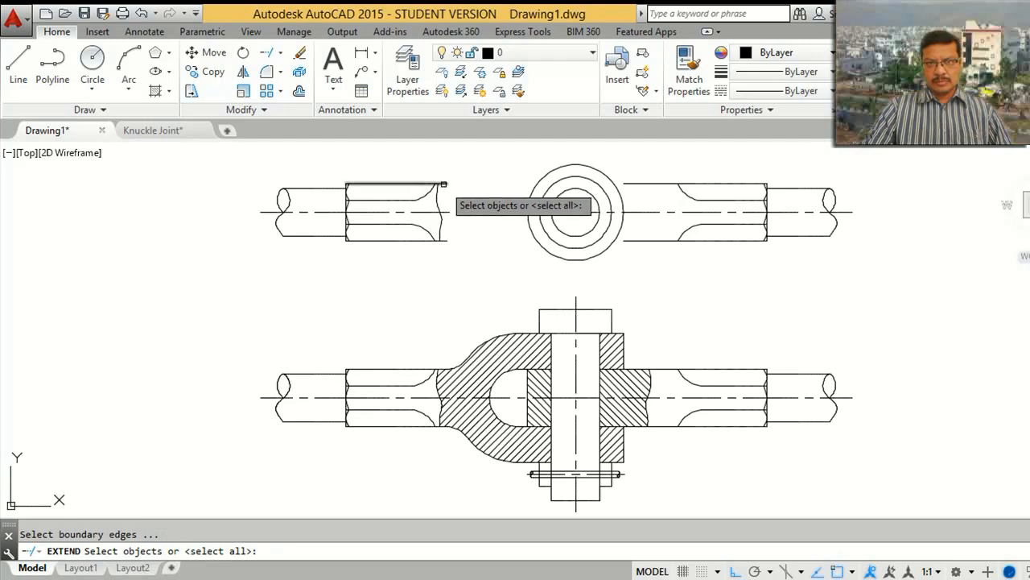
key("Return")
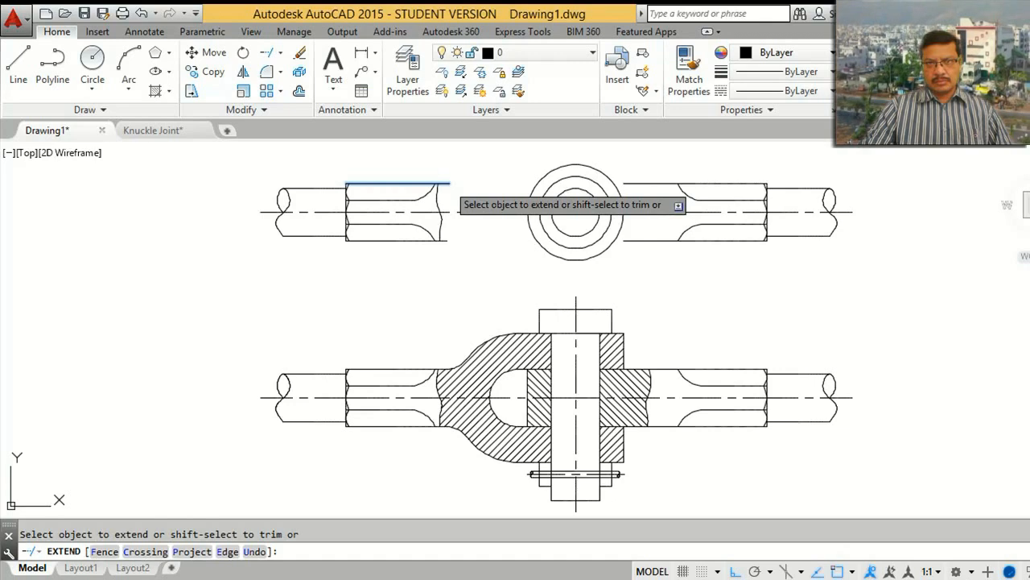
left_click(451, 182)
left_click(460, 183)
left_click(517, 186)
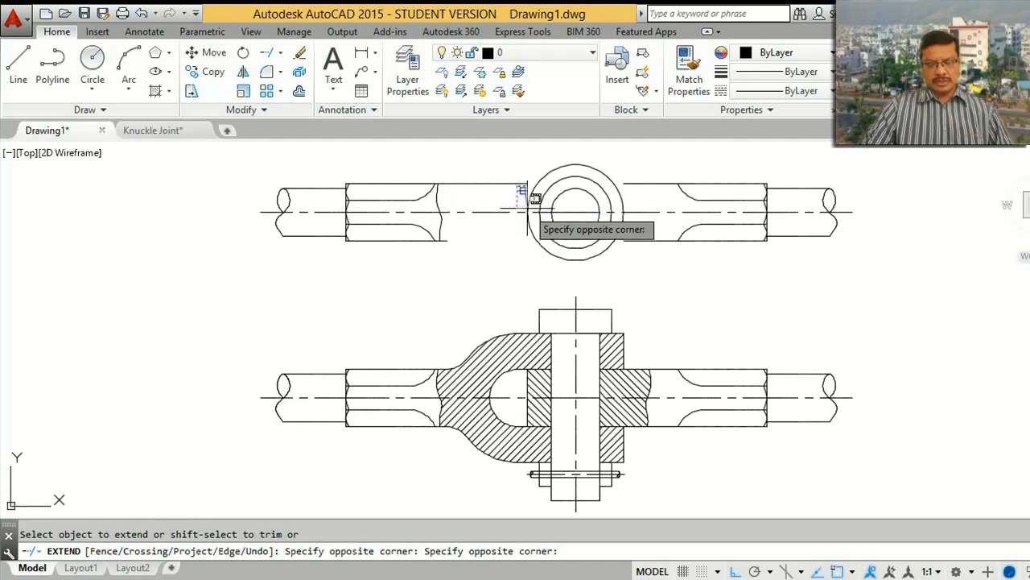
key("Escape")
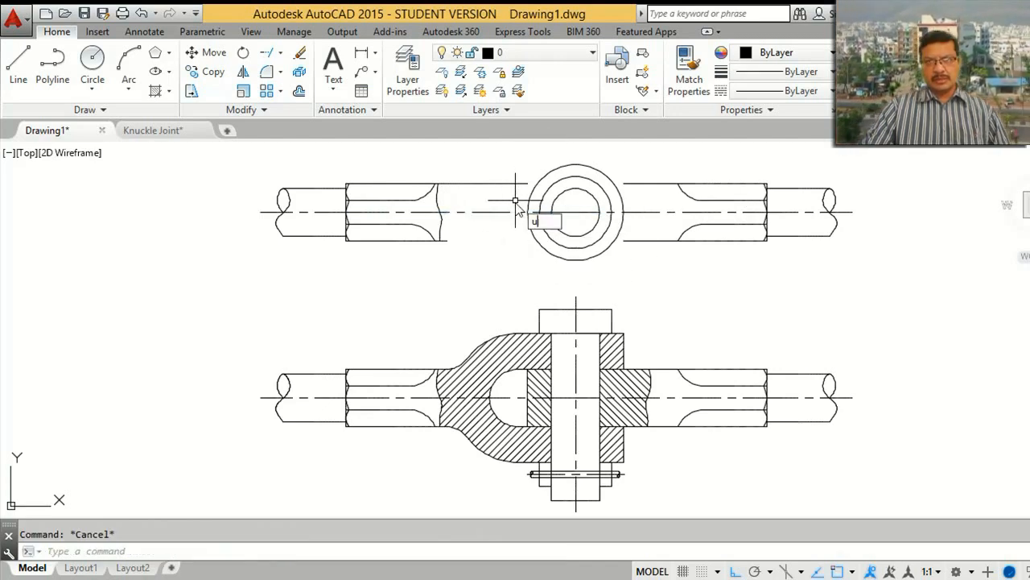
Step: Extend the upper and lower edge lines of both rod ends in the top view to the outer circle as the boundary
left_click(281, 54)
left_click(303, 106)
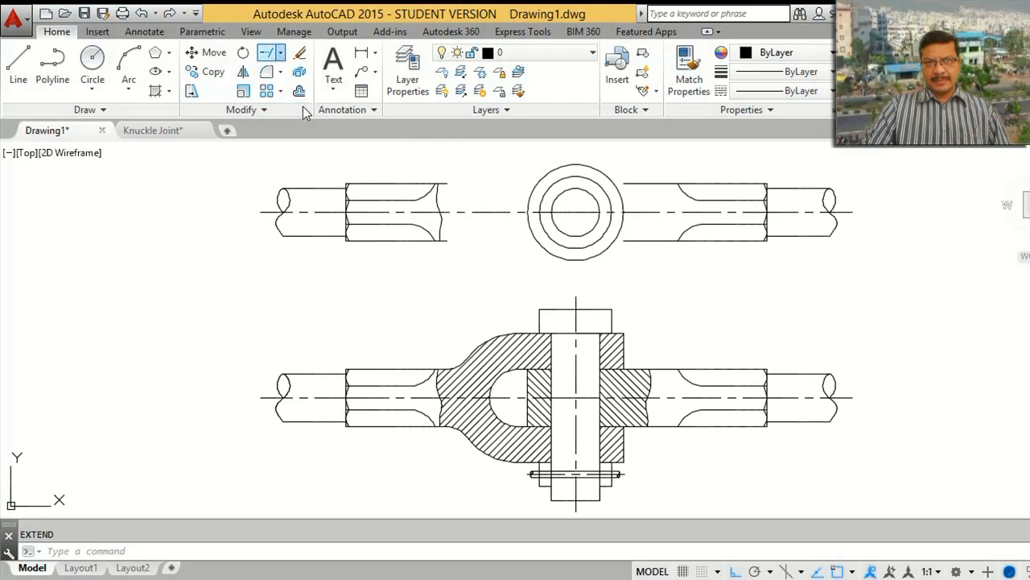
left_click(543, 179)
key("Return")
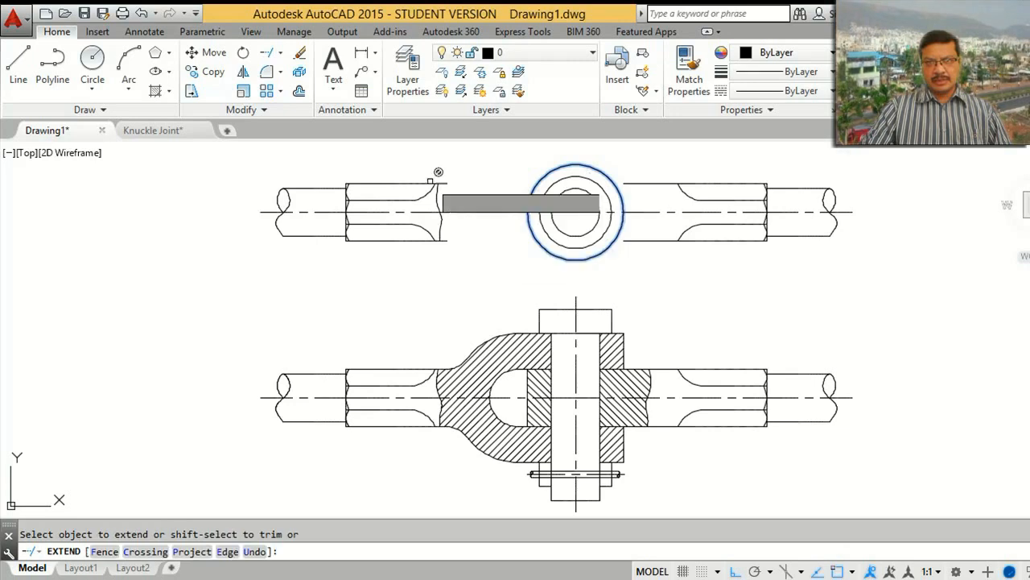
left_click(448, 183)
left_click(448, 240)
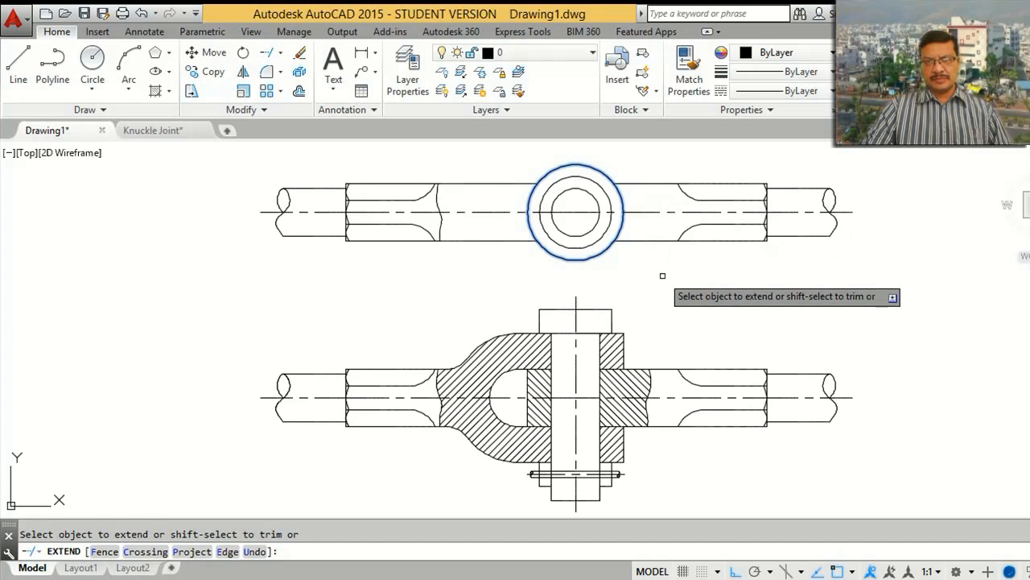
key("Return")
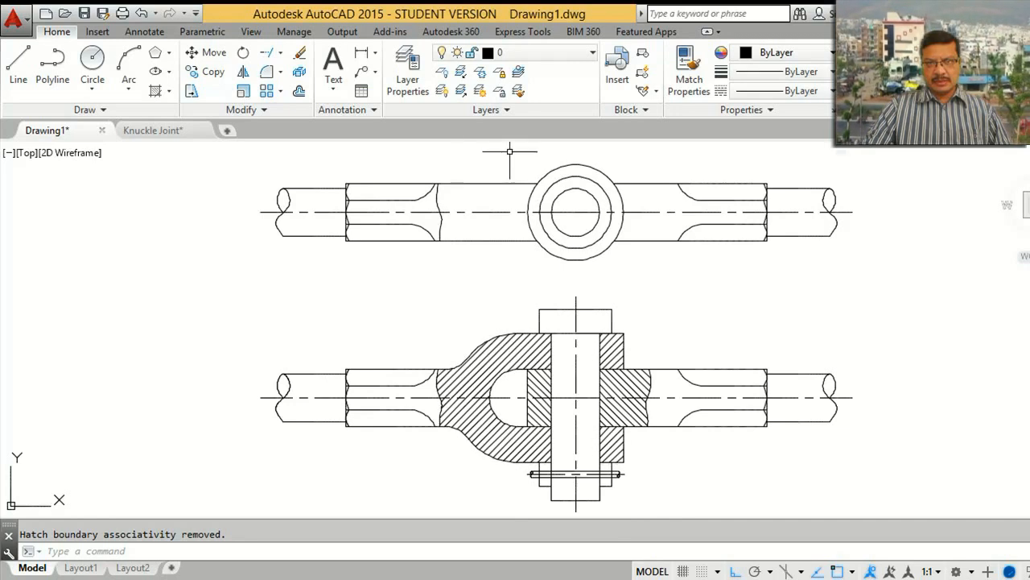
Step: Trim away the outer circle's arc between the two left-hand edge lines of the top view
left_click(279, 54)
left_click(284, 78)
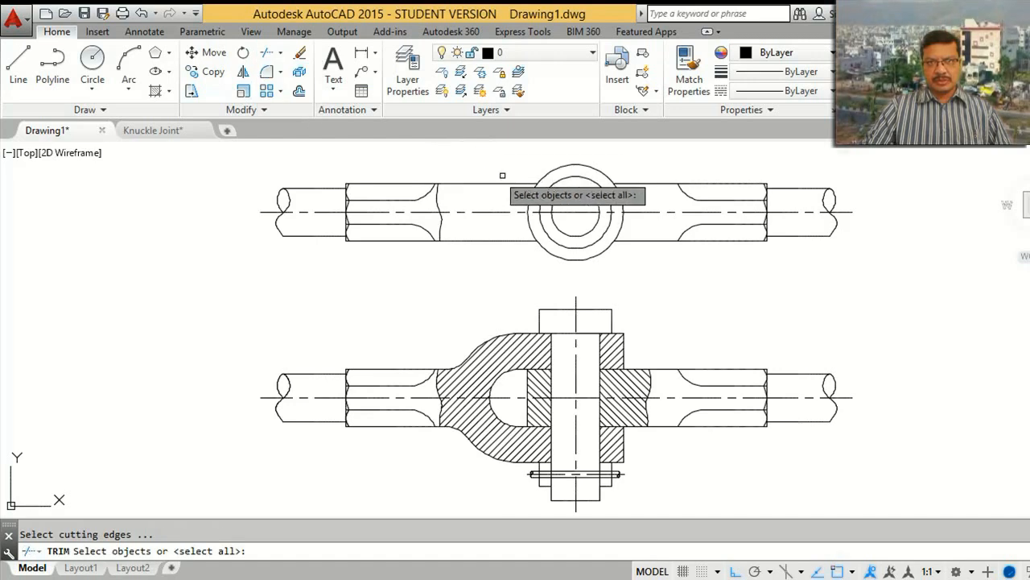
left_click(522, 183)
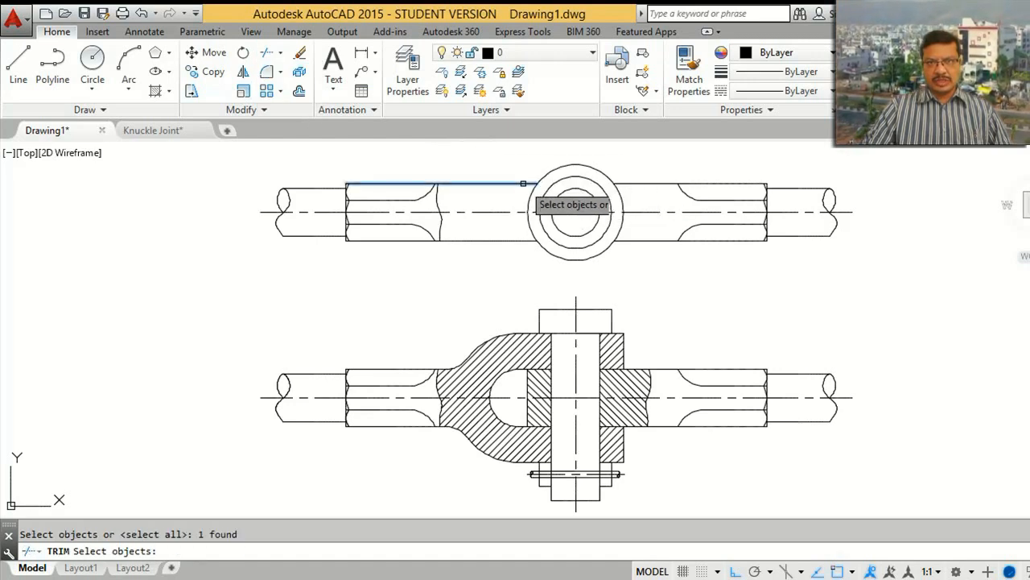
left_click(518, 238)
key("Return")
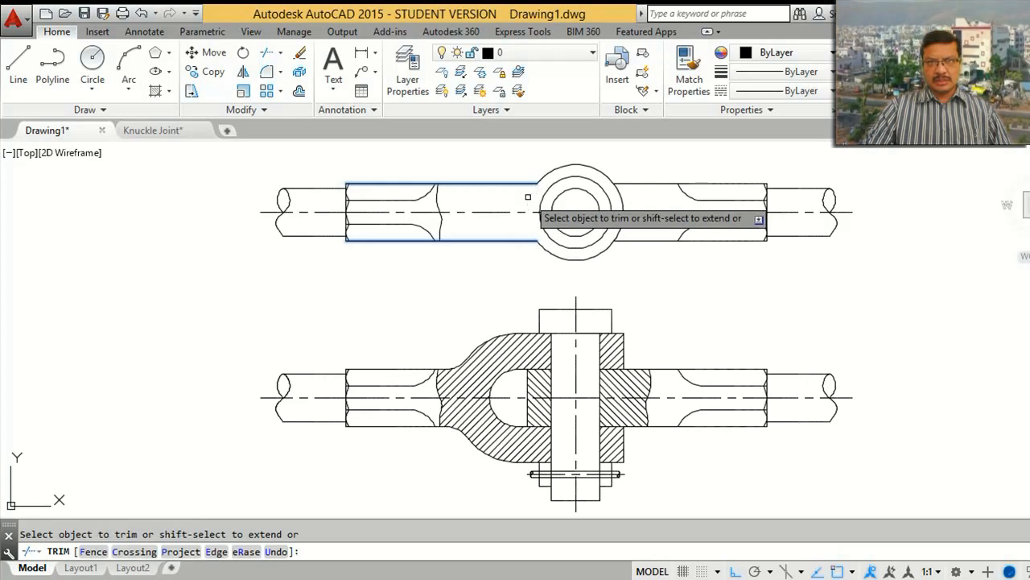
key("Return")
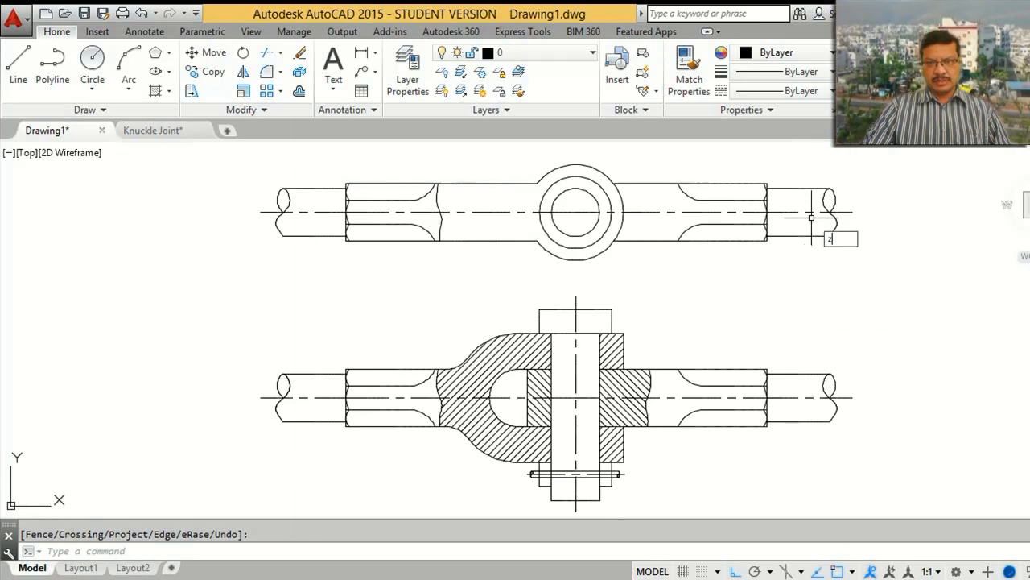
Step: Copy the small cross pin with its break ends and centre line from the front view to beside the top view's right rod end
type("z")
key("Return")
left_click(652, 501)
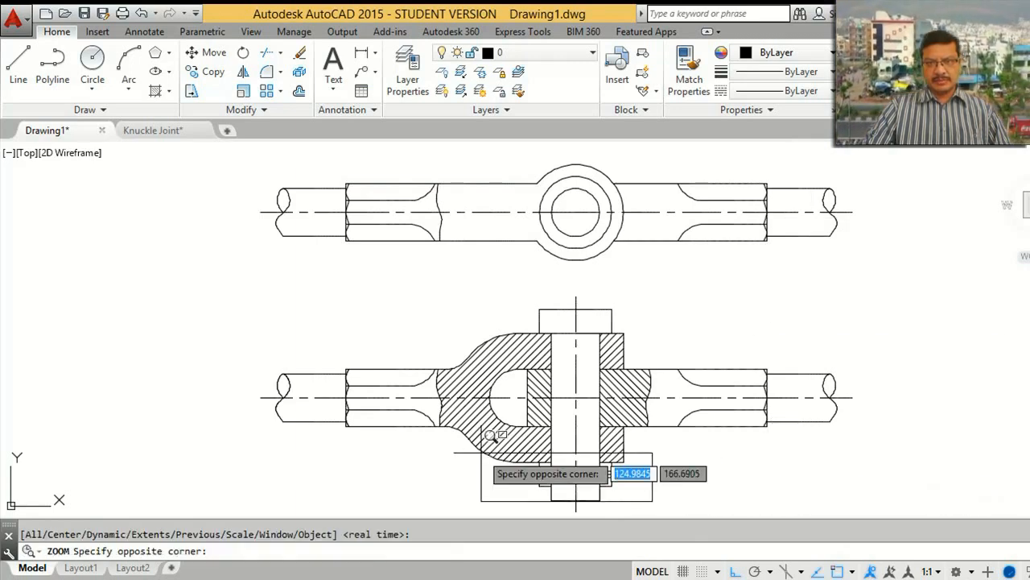
left_click(481, 452)
type("co")
key("Return")
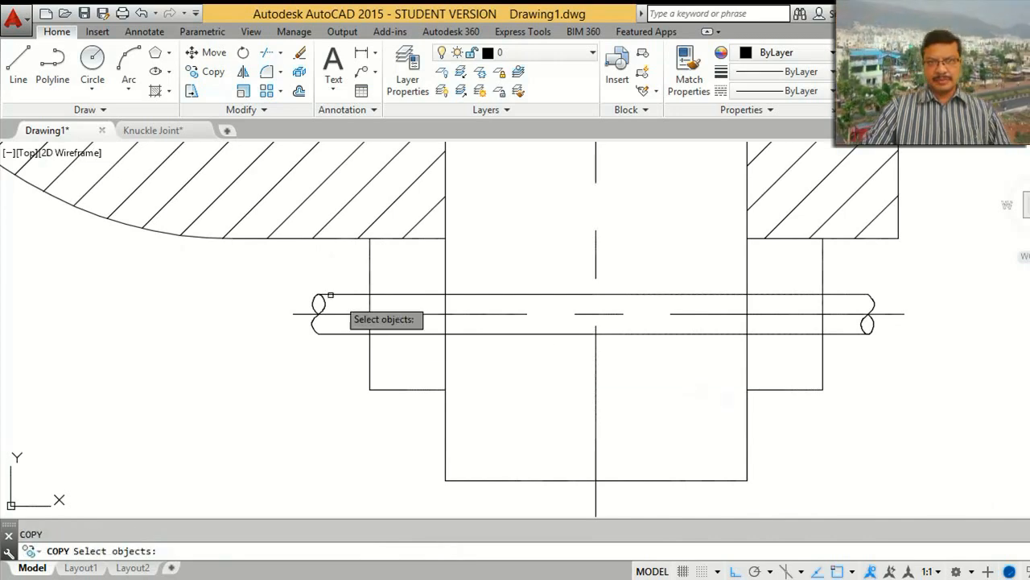
left_click(291, 276)
left_click(348, 345)
left_click(294, 256)
left_click(869, 290)
left_click(863, 305)
key("Return")
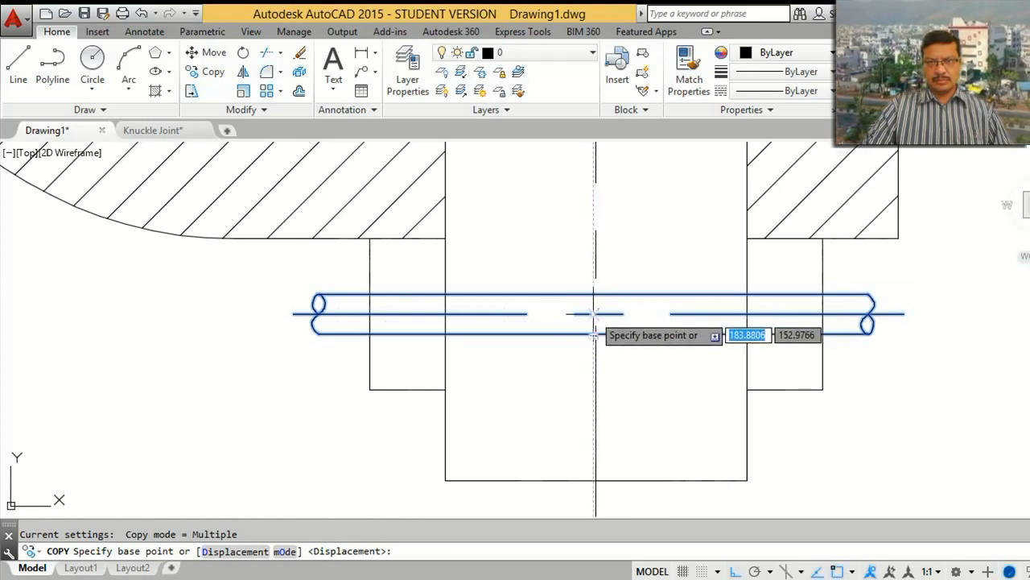
left_click(592, 314)
type("[")
key("Return")
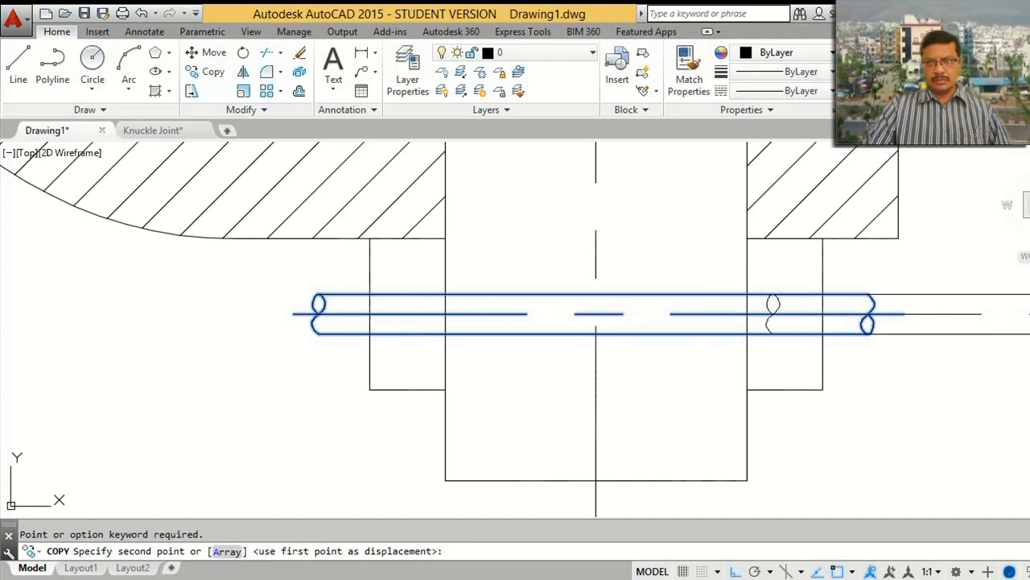
left_click(1029, 361)
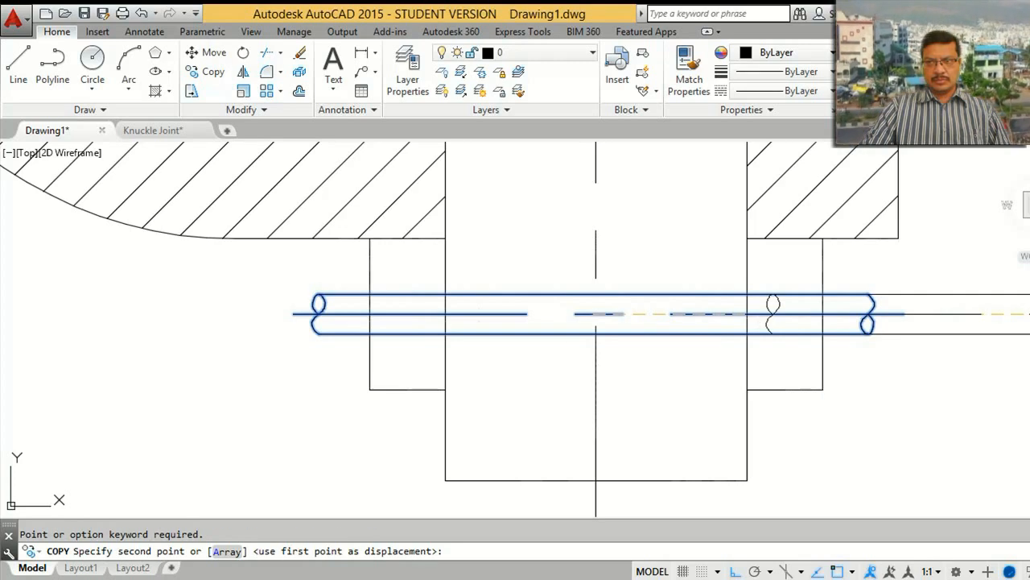
mouse_move(819, 300)
left_mouse_down()
mouse_move(623, 455)
mouse_move(557, 488)
mouse_move(604, 368)
mouse_move(619, 269)
mouse_move(563, 407)
mouse_move(582, 332)
left_mouse_up()
right_click(602, 278)
left_click(653, 311)
left_click_drag(656, 312, 604, 453)
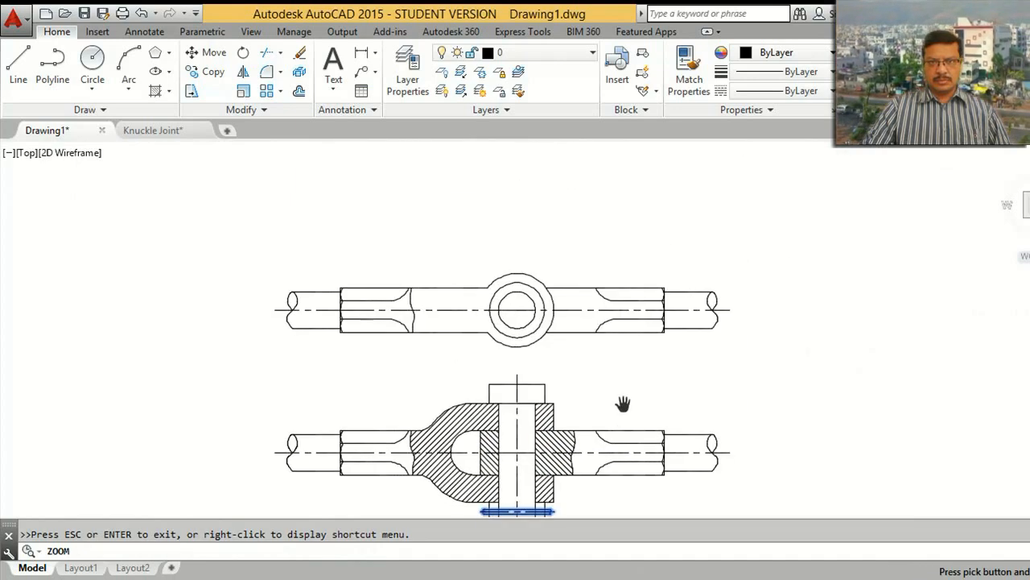
left_click_drag(621, 405, 683, 297)
right_click(687, 302)
left_click(712, 312)
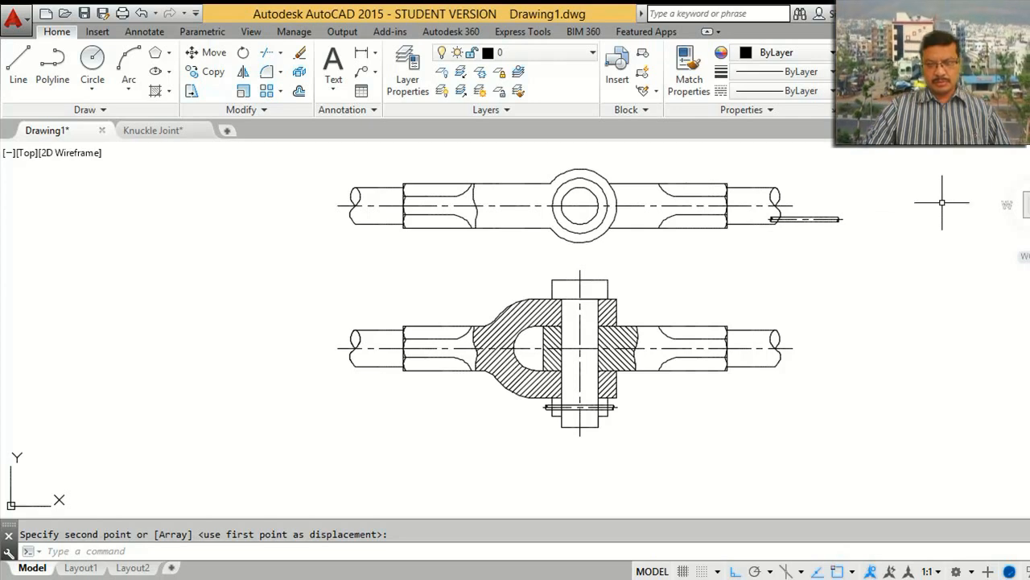
Step: Move the copied cross pin from its centre line's midpoint to the common centre of the top view's circles
type("'z")
key("Return")
left_click(897, 256)
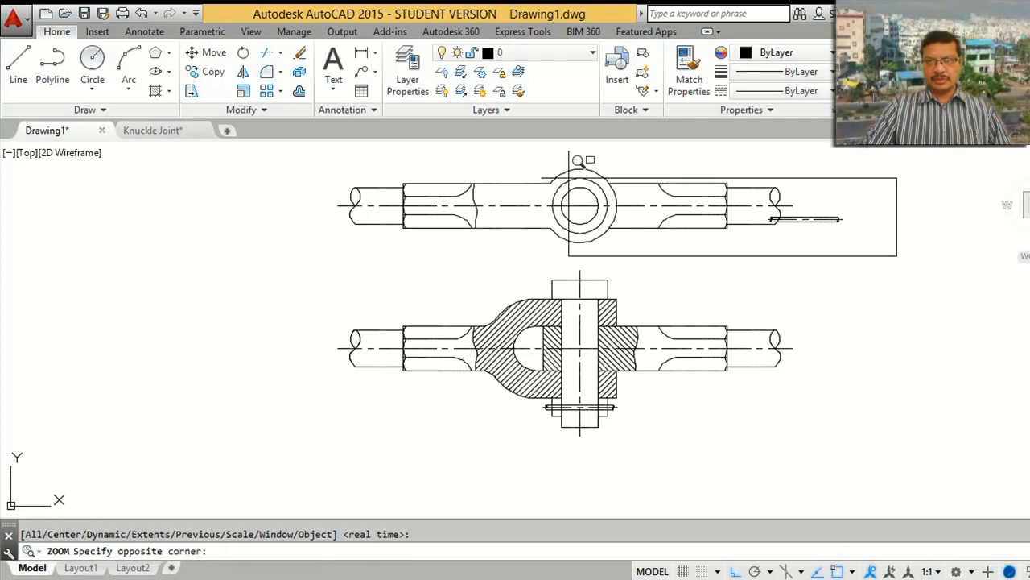
left_click(554, 156)
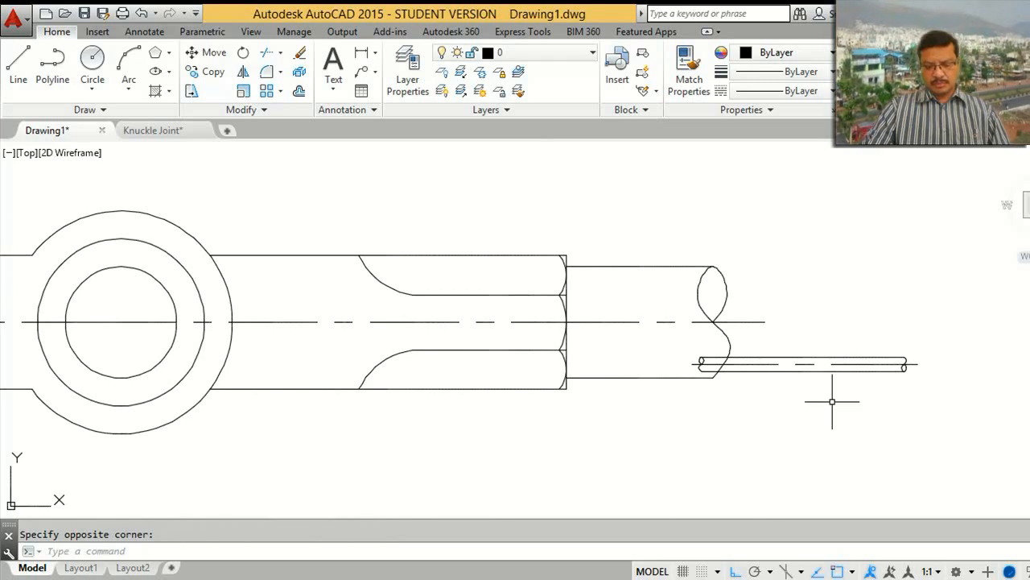
type("m")
key("Return")
left_click(665, 338)
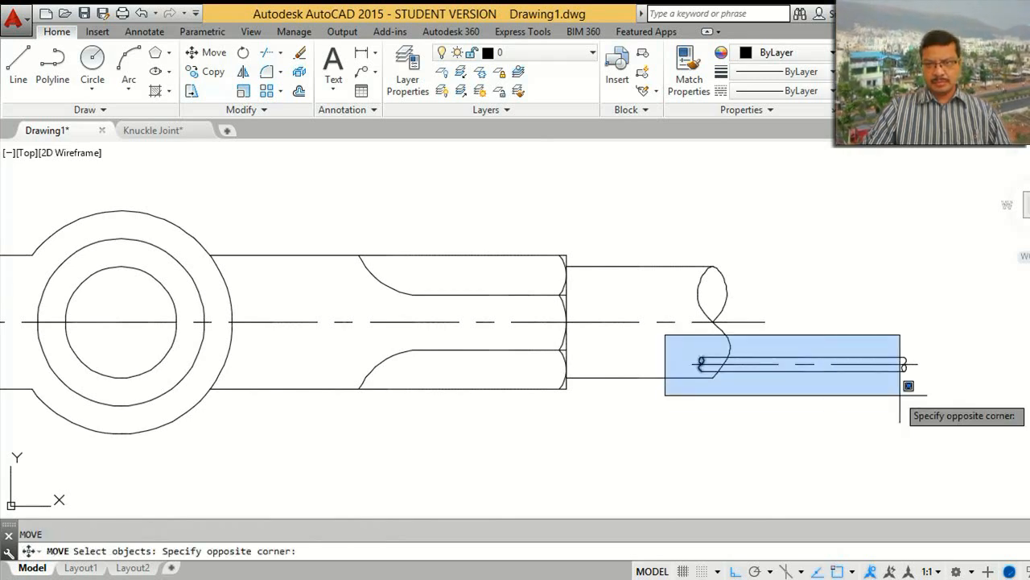
left_click(966, 435)
key("Return")
left_click(804, 364)
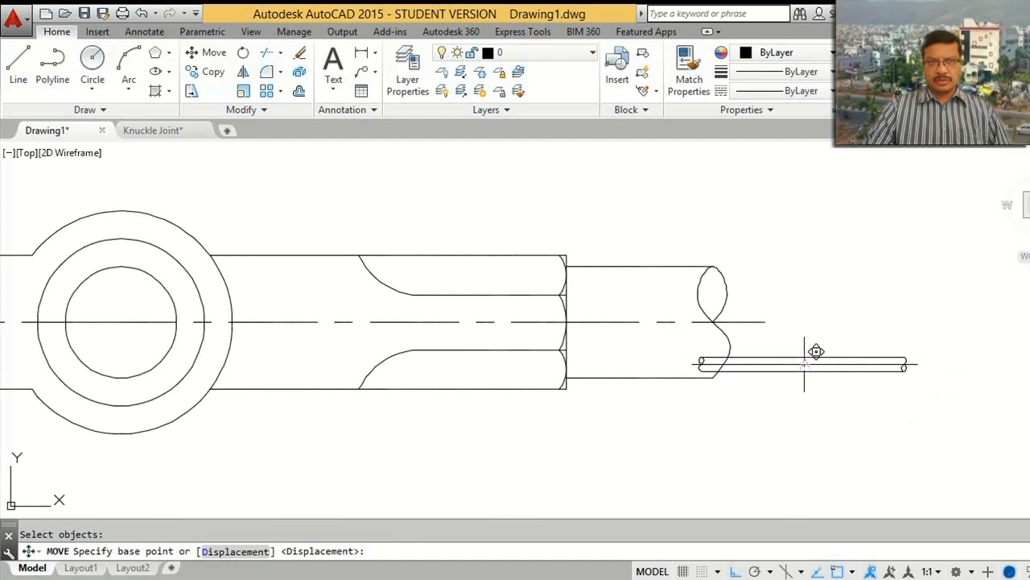
left_click(119, 322)
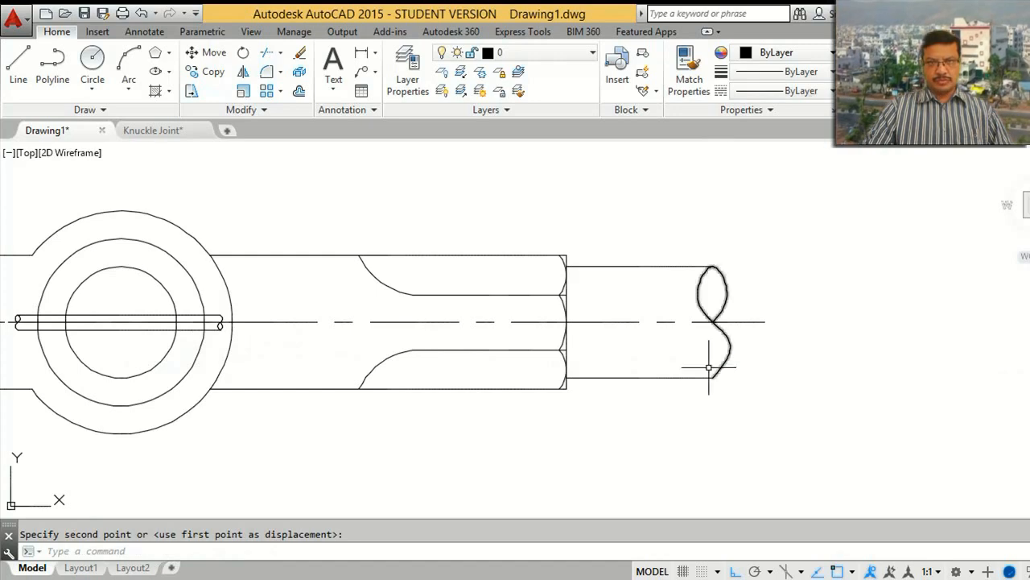
Step: Trim away the cross pin's upper and lower lines inside the middle circle of the top view
type("z")
key("Return")
left_click(282, 438)
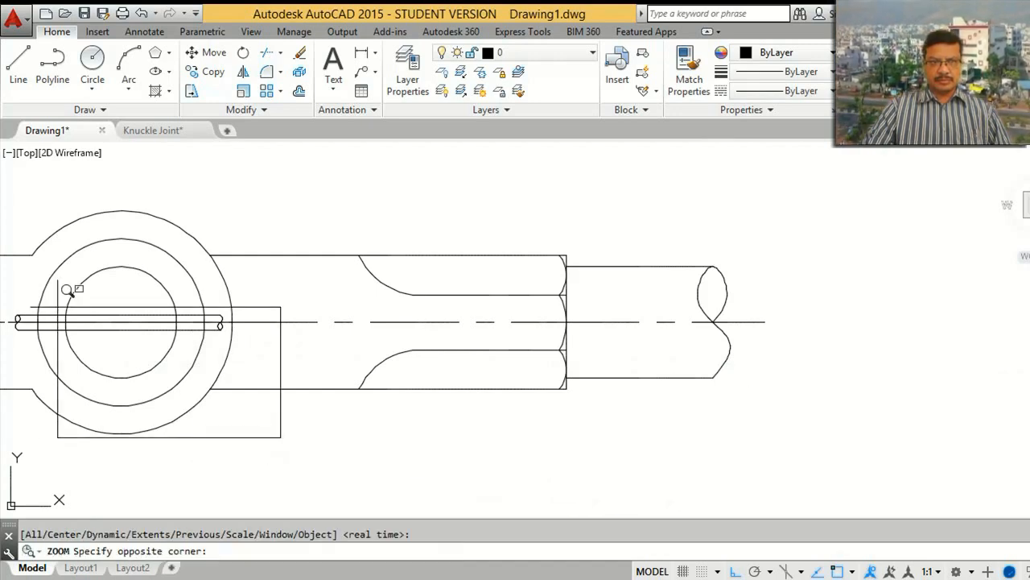
left_click(20, 269)
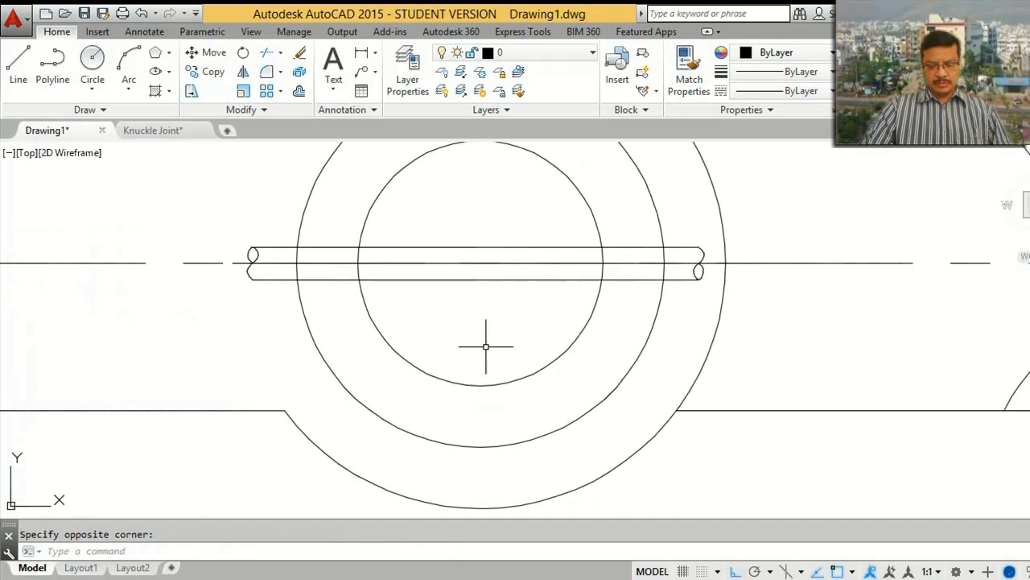
type("ts or")
key("Return")
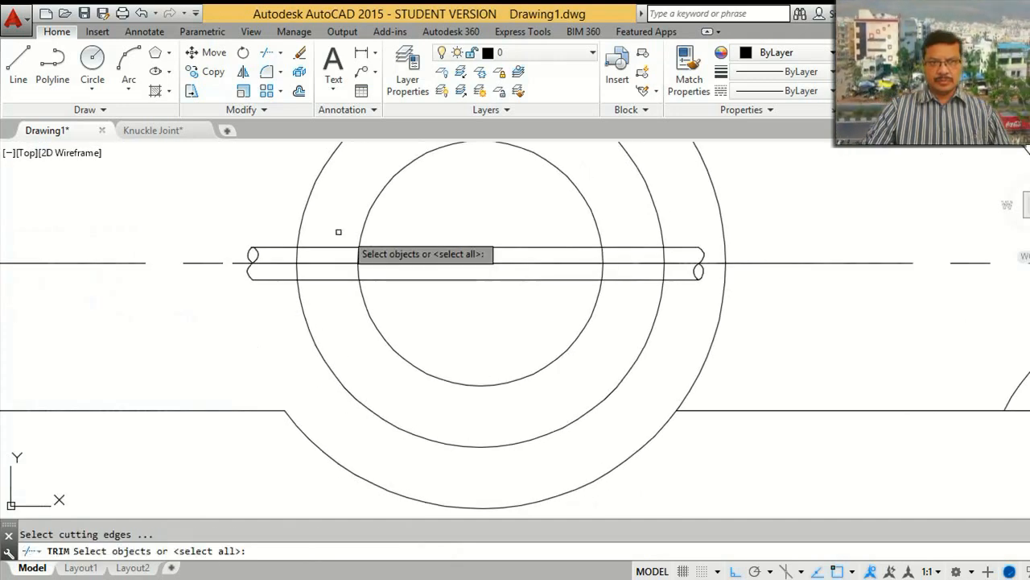
key("ctrl+Tab")
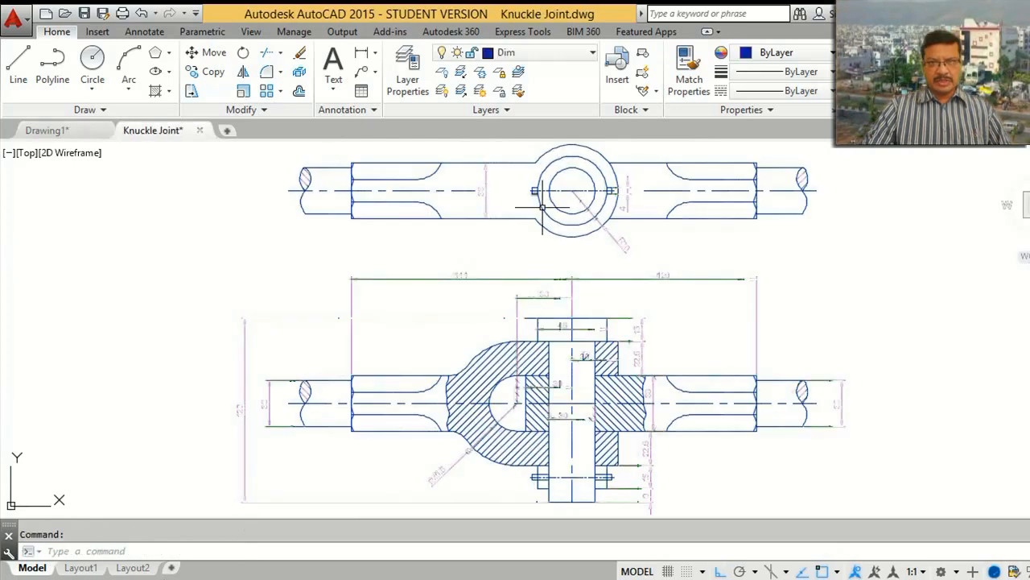
key("ctrl+Tab")
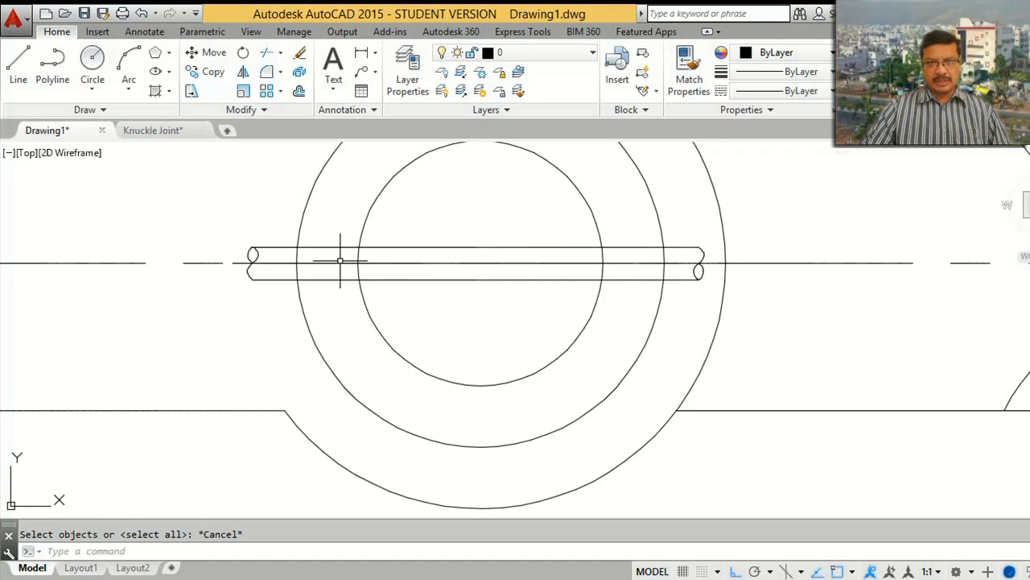
key("Return")
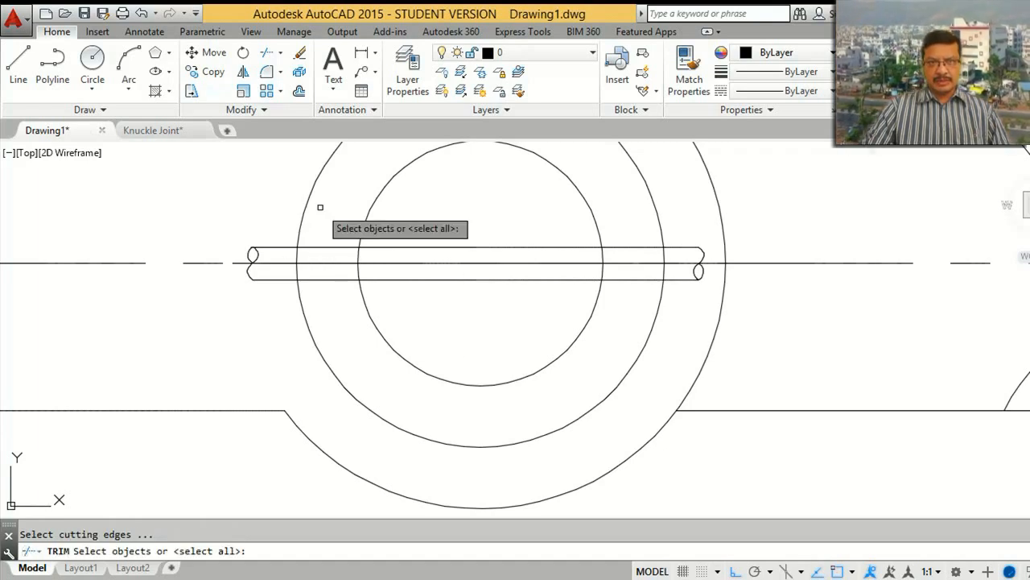
left_click(314, 190)
key("Return")
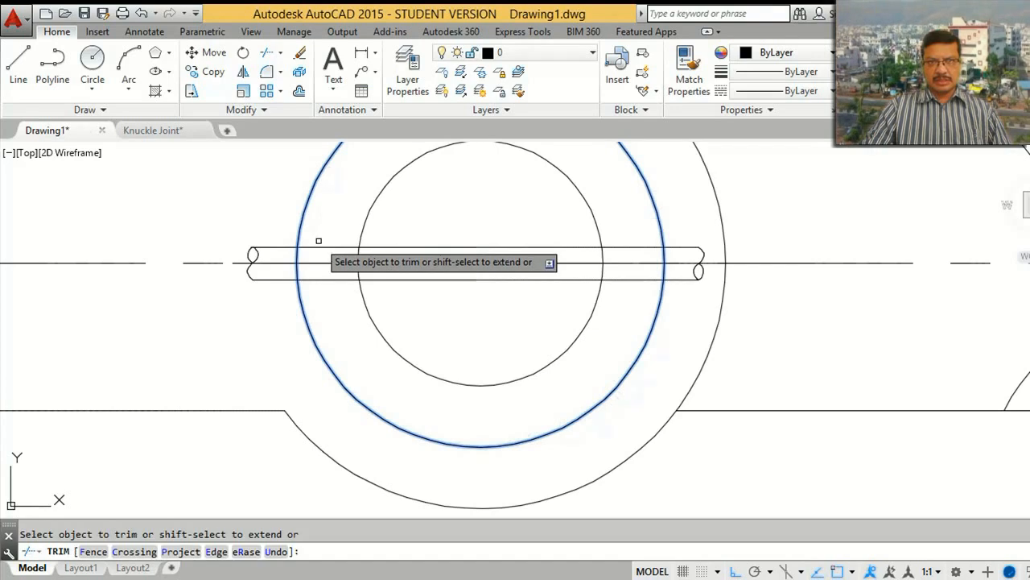
left_click(320, 247)
left_click(330, 280)
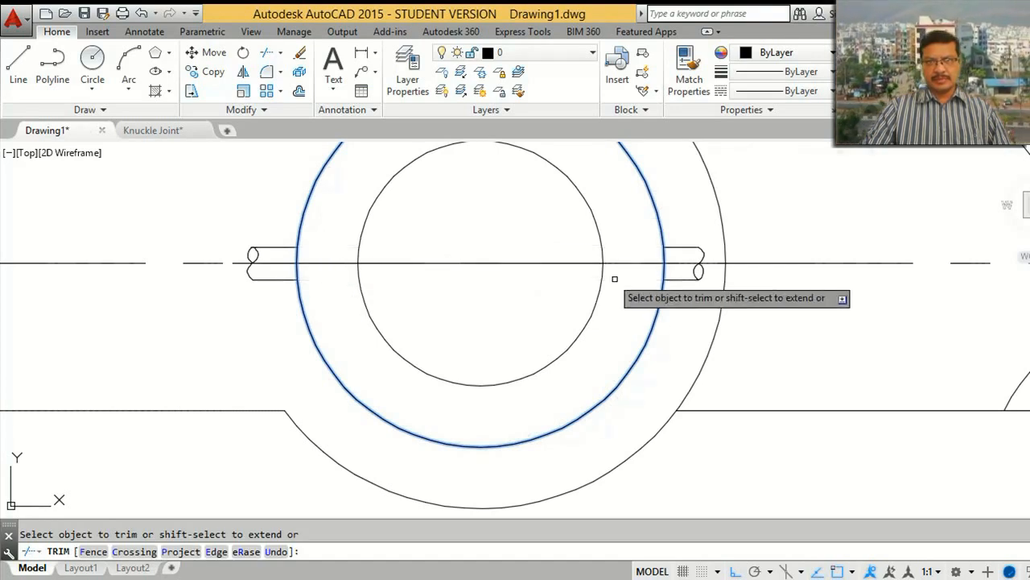
key("Return")
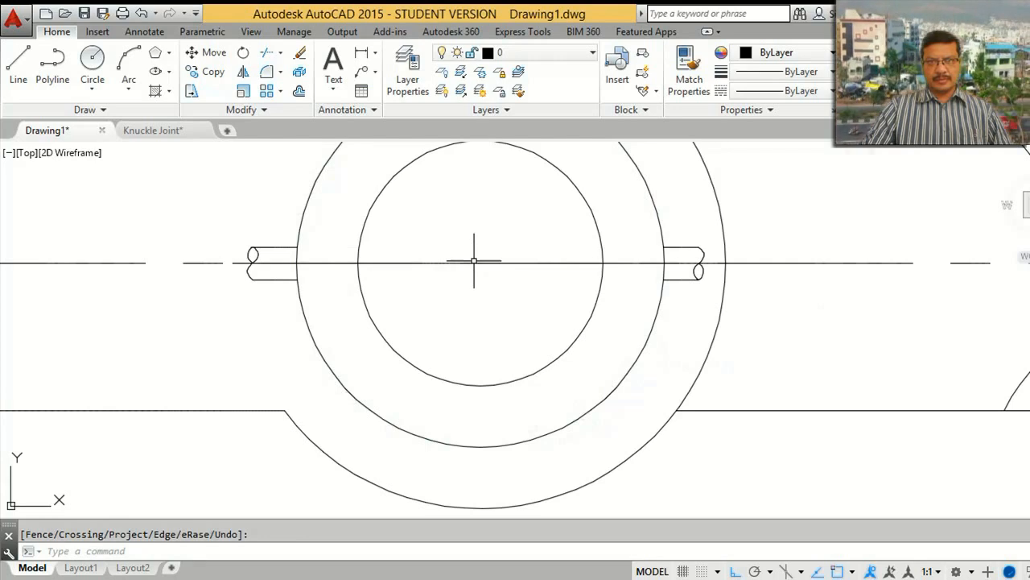
Step: Delete the cross pin's copied short centre line from the top view
left_click(414, 263)
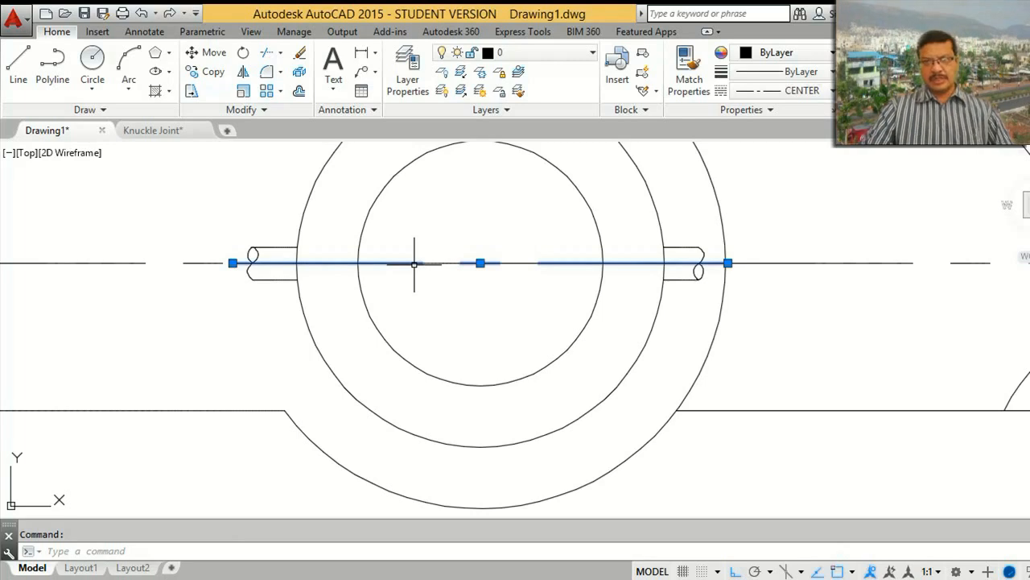
key("Delete")
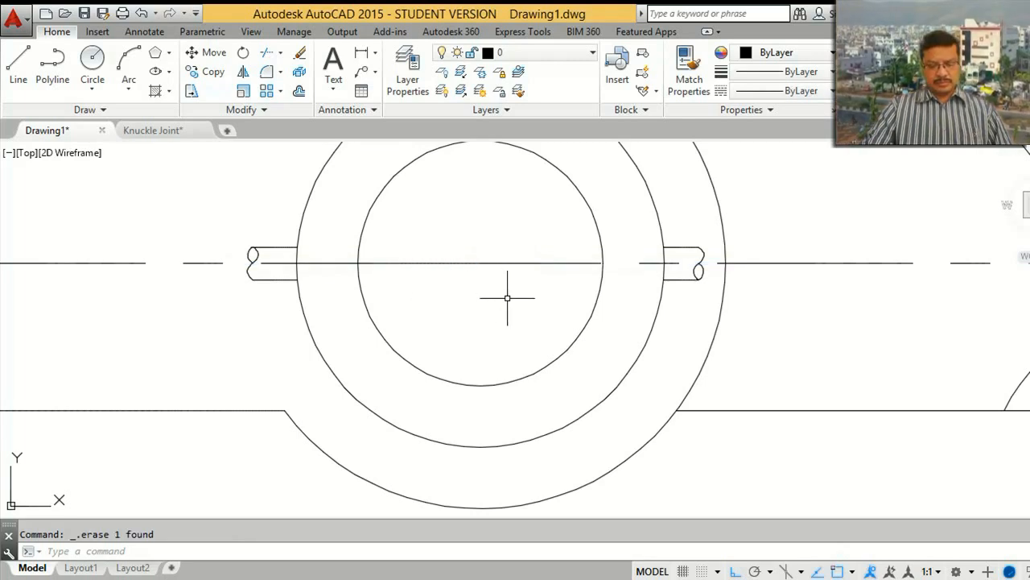
type("z")
key("Return")
type("e")
key("Return")
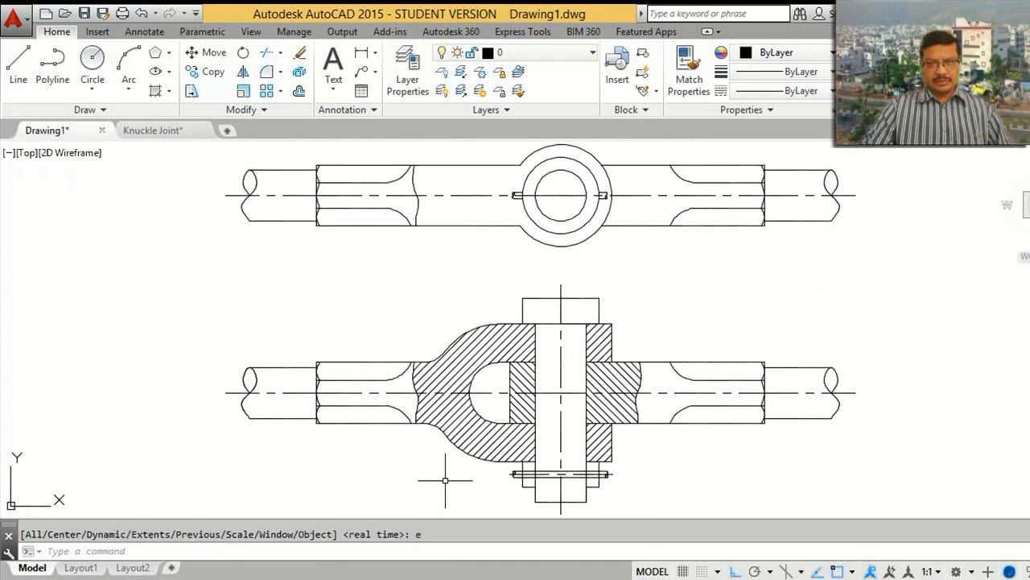
Step: Trim the small cross pin's upper and lower lines between the knuckle pin's two vertical edges in the front view
key("ctrl+Tab")
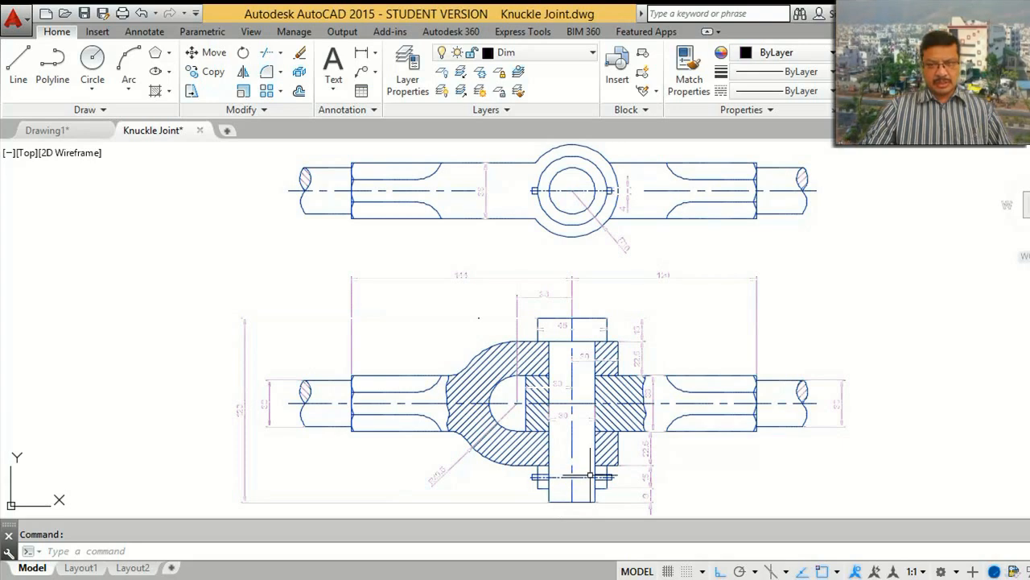
key("ctrl+Tab")
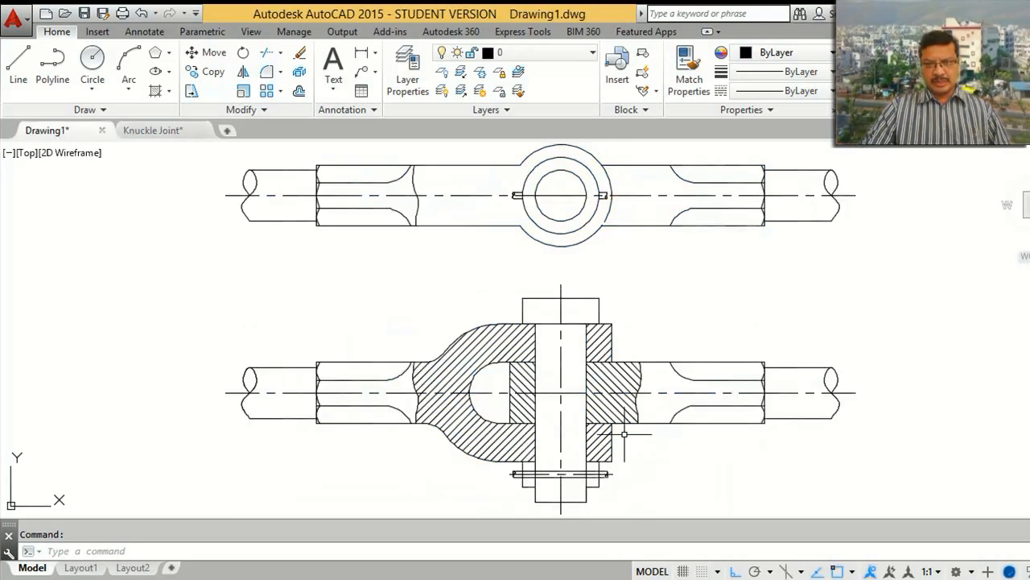
type("z")
key("Return")
left_click(624, 503)
left_click(457, 435)
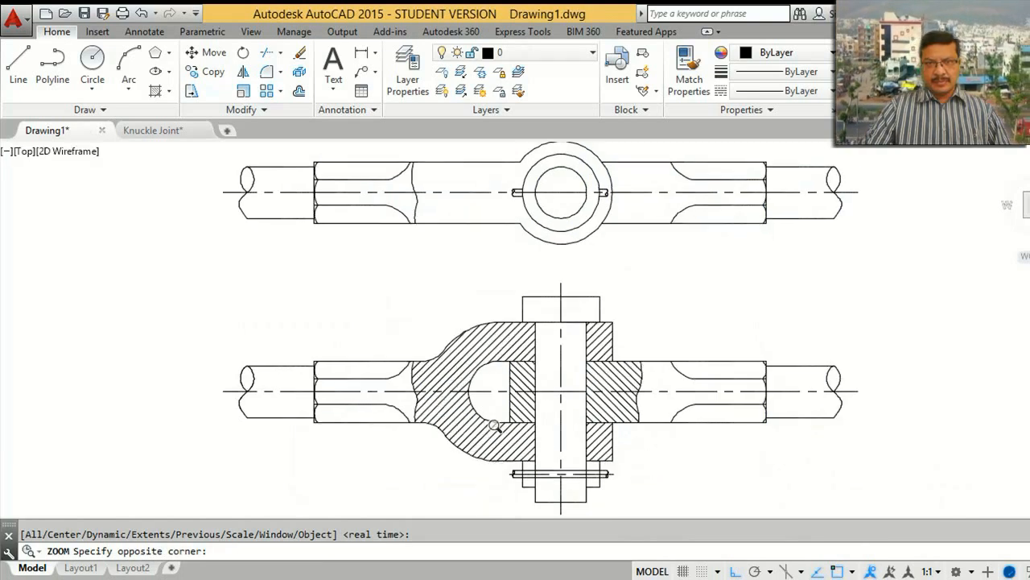
left_click(267, 53)
left_click(455, 277)
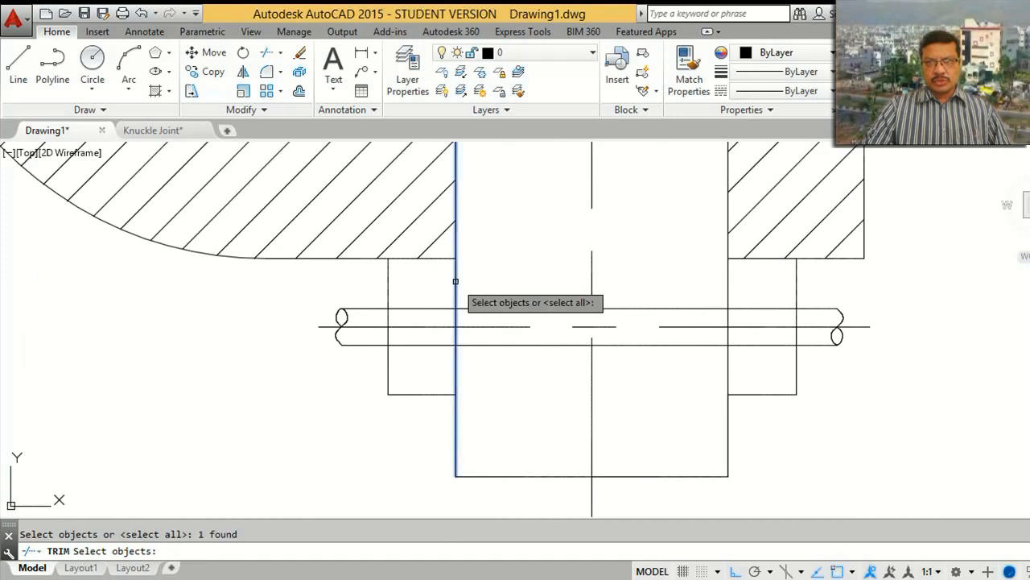
left_click(727, 281)
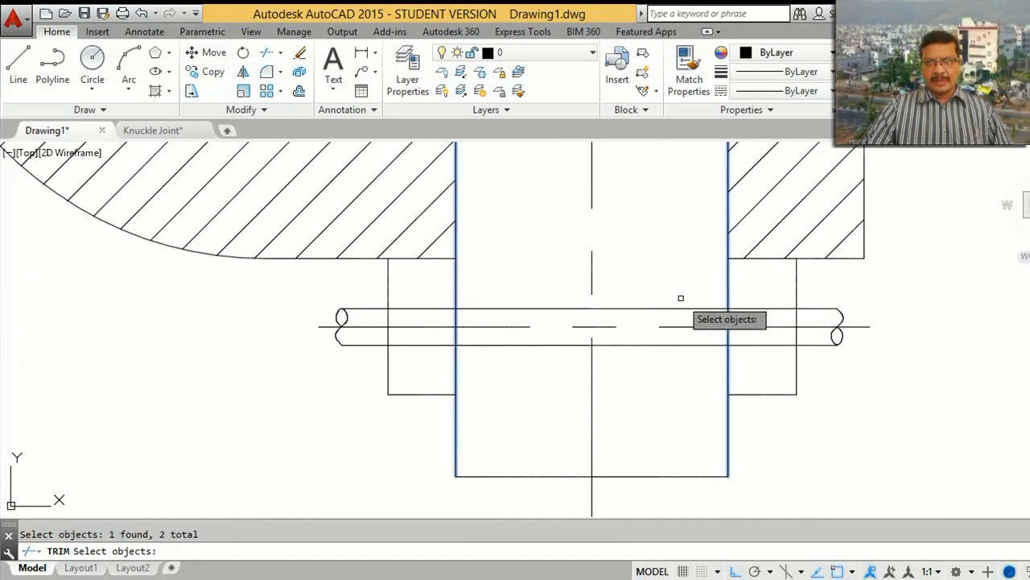
key("Return")
left_click(660, 344)
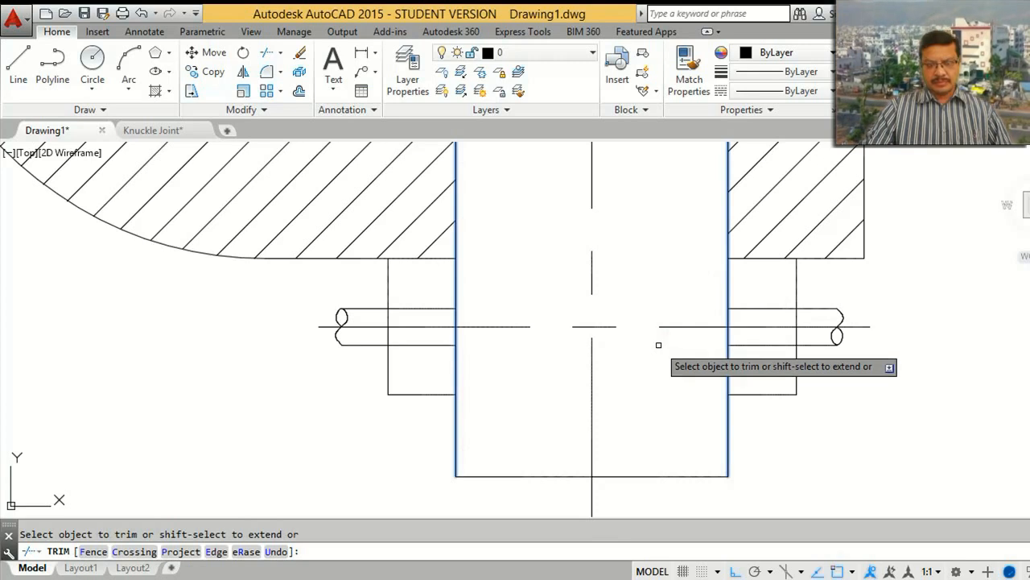
key("Return")
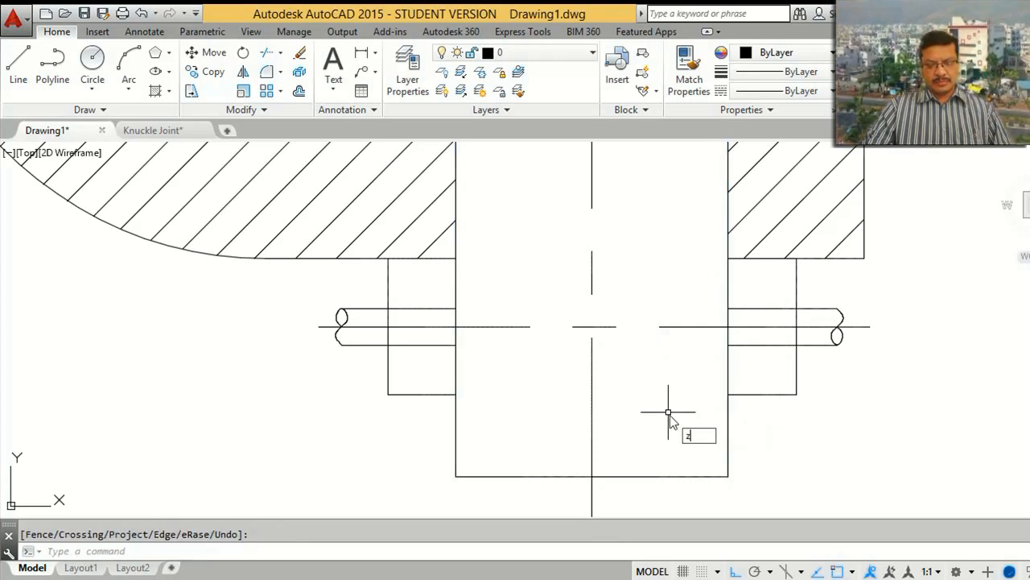
Step: Compare the views with the Knuckle Joint reference drawing and delete the wavy break line from the top view's left-hand rod end
type("z")
key("Return")
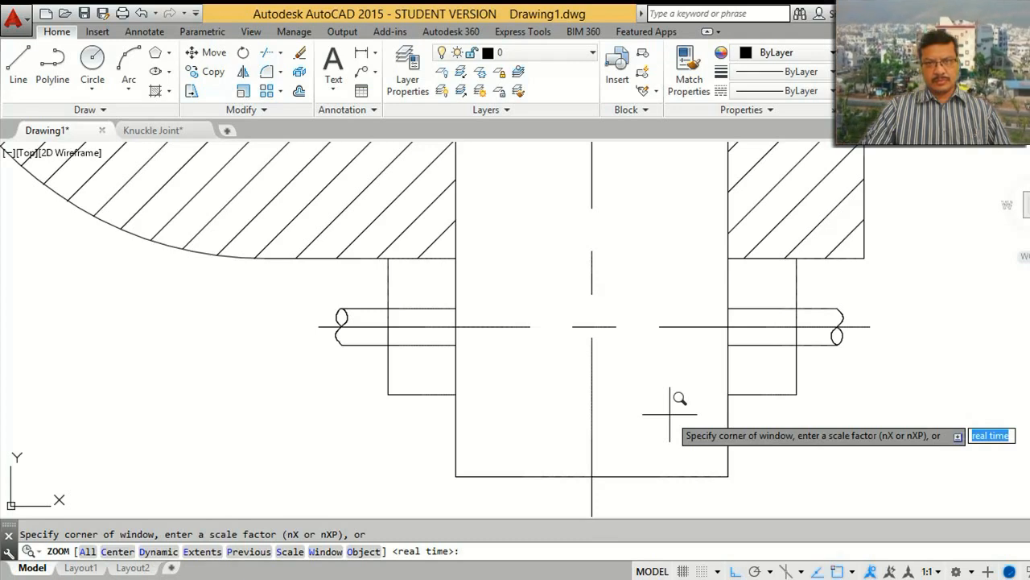
type("e")
key("Return")
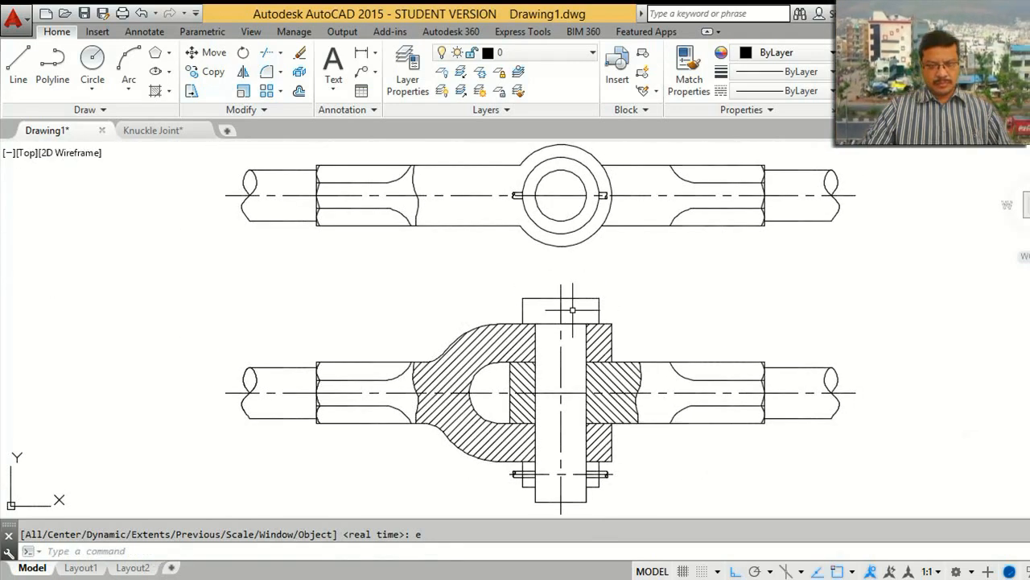
key("ctrl+Tab")
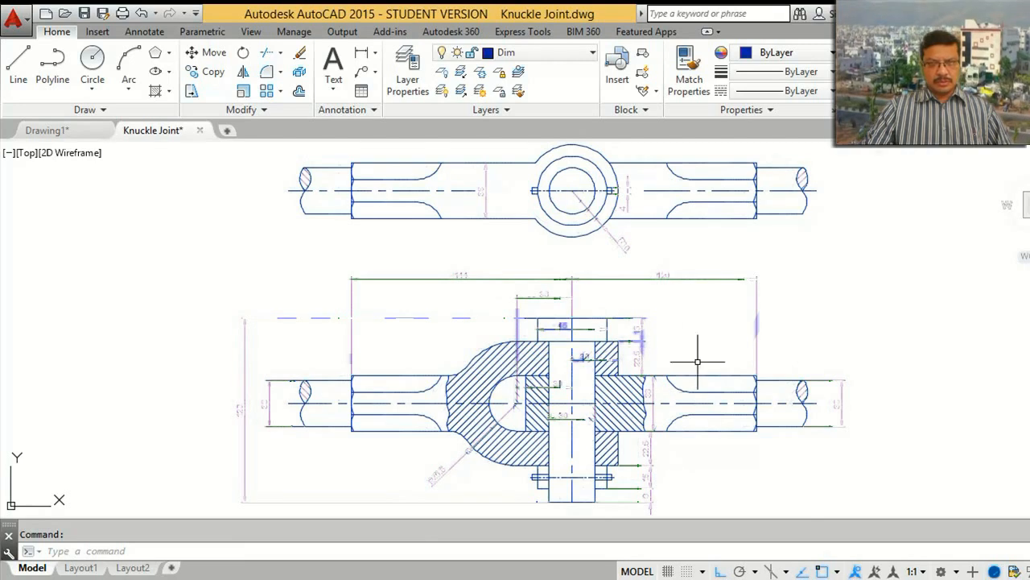
key("ctrl+Tab")
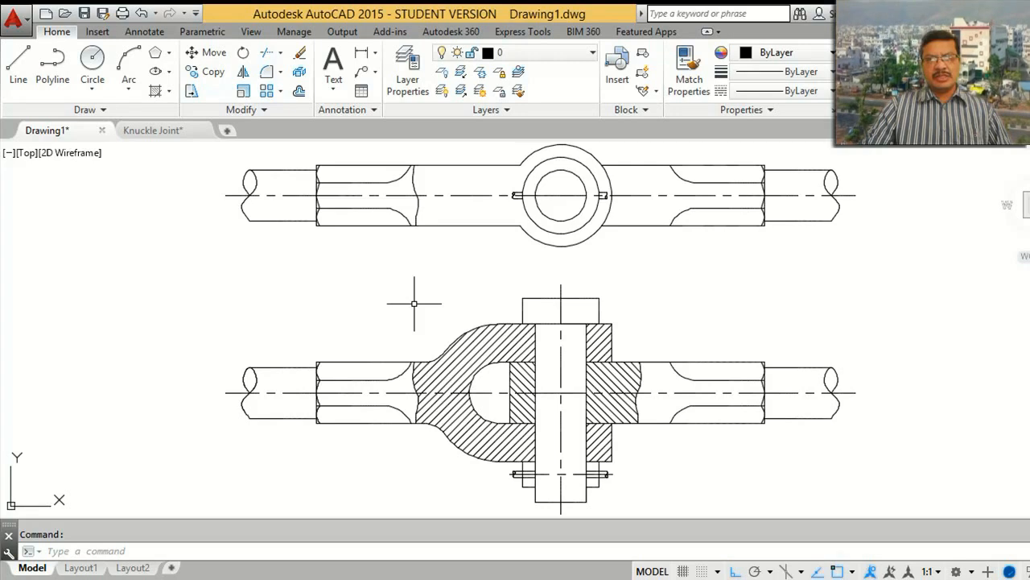
left_click(411, 182)
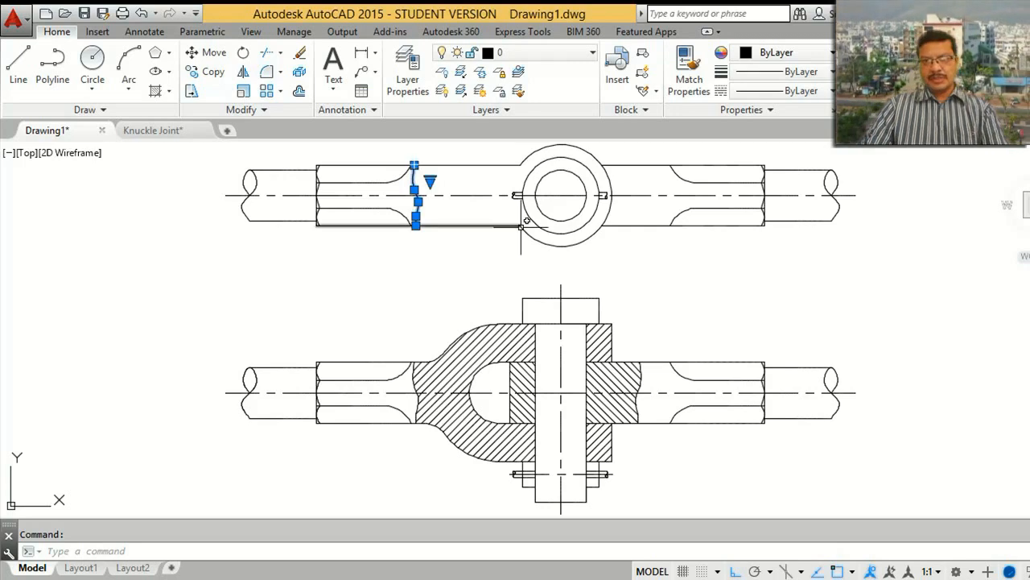
key("Delete")
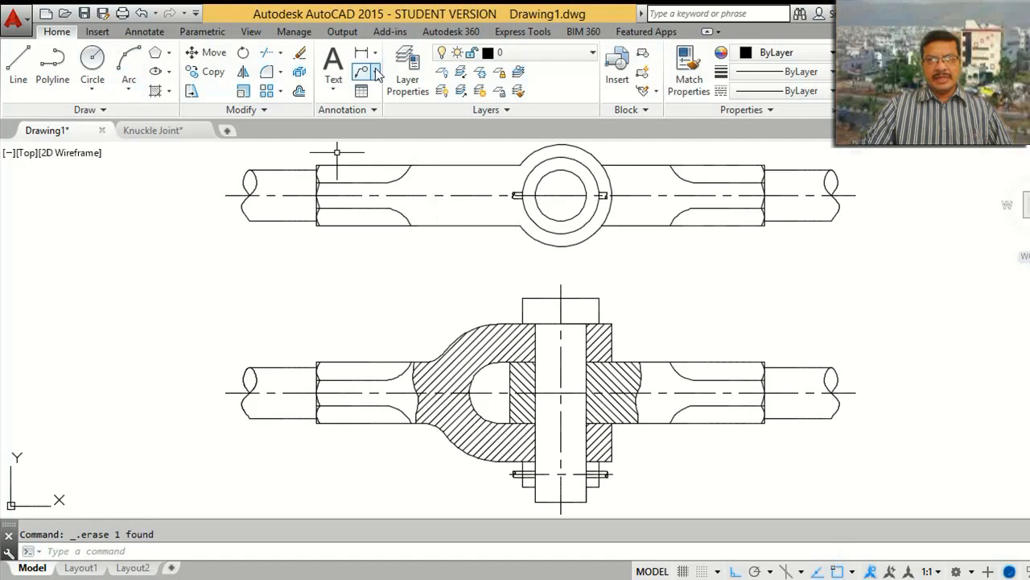
Step: Create a new layer named Dim with index colour 10 (red)
left_click(407, 76)
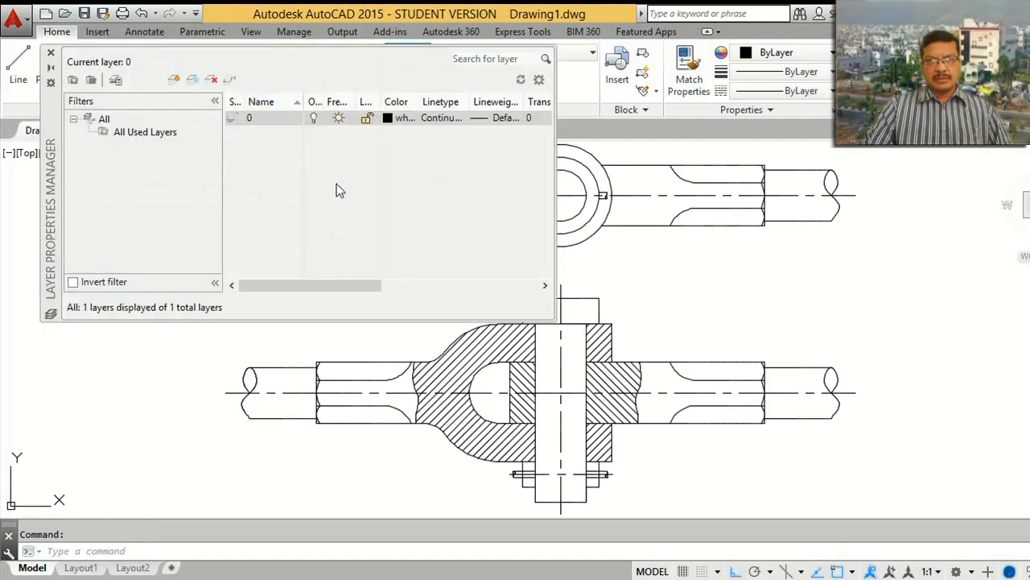
left_click(174, 79)
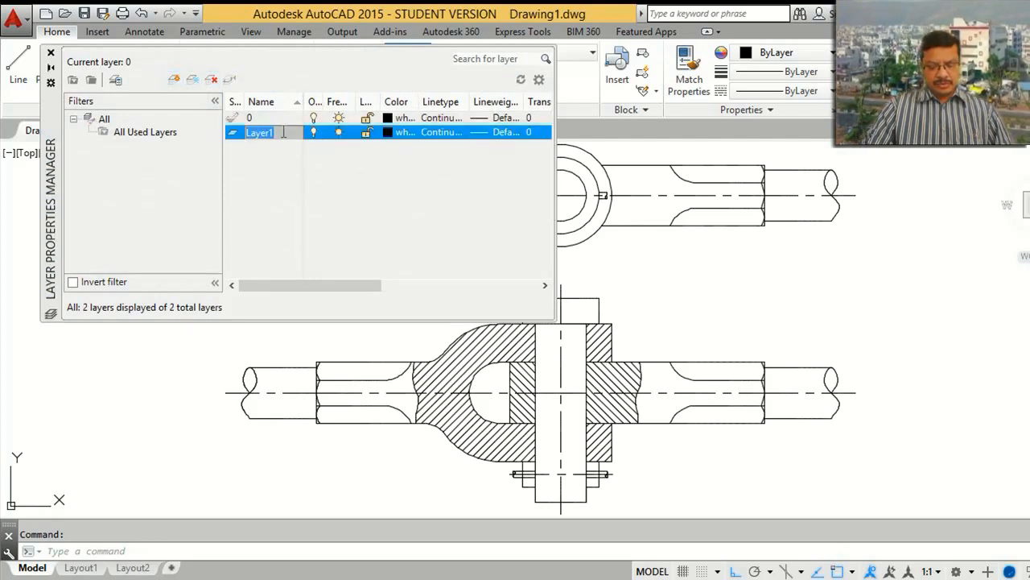
type("Dim")
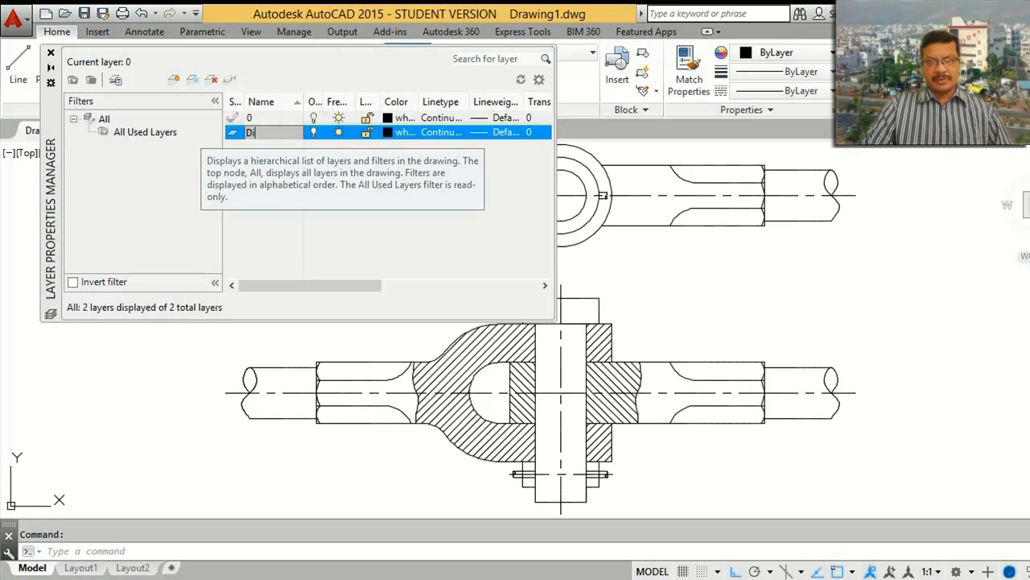
left_click(390, 136)
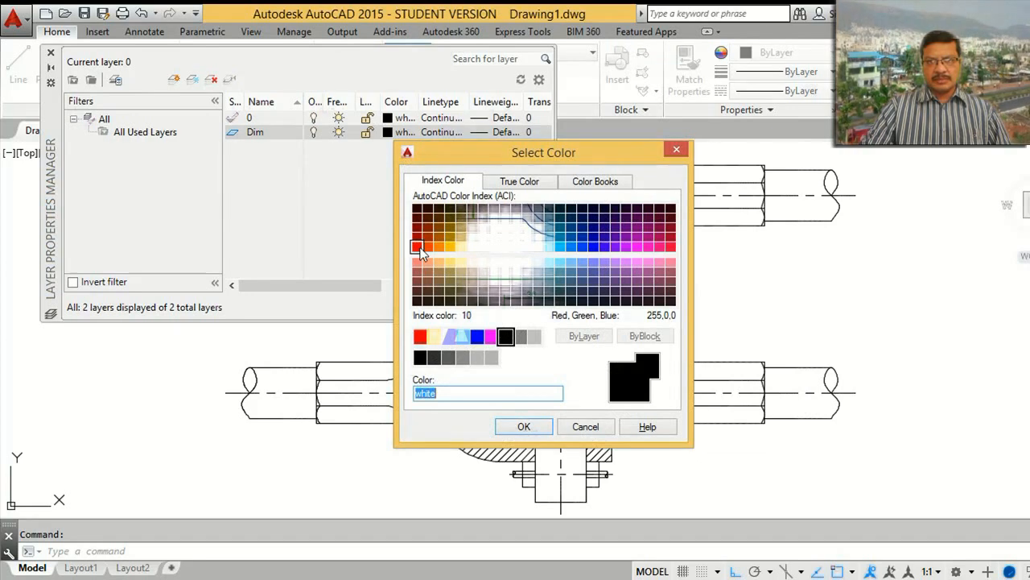
left_click(418, 247)
left_click(538, 426)
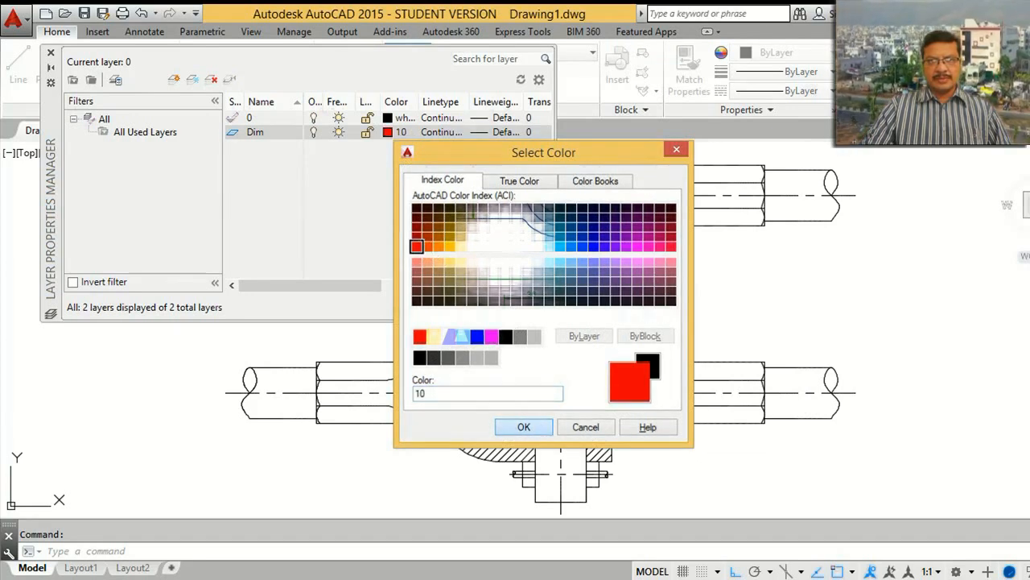
left_click(51, 53)
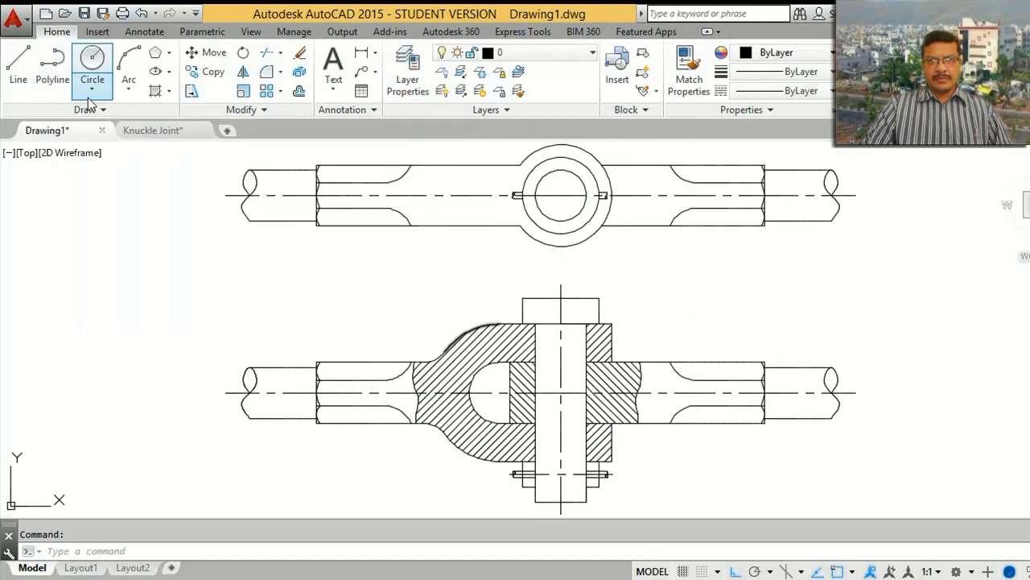
Step: Dimension the left-hand rod's diameter vertically in the front view, from its upper to its lower edge endpoint, outside the broken rod end
left_click(362, 52)
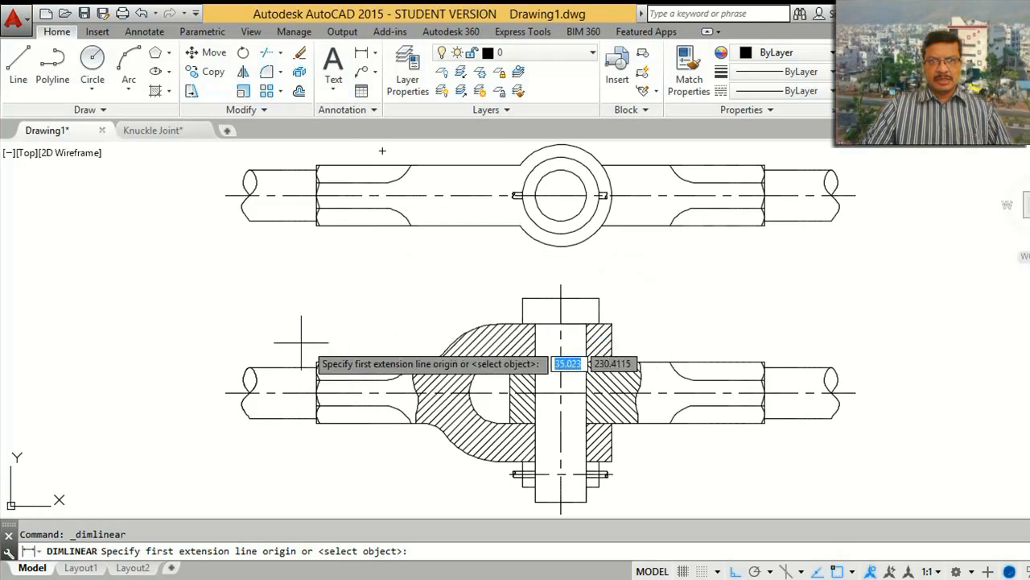
right_click(271, 350, "shift")
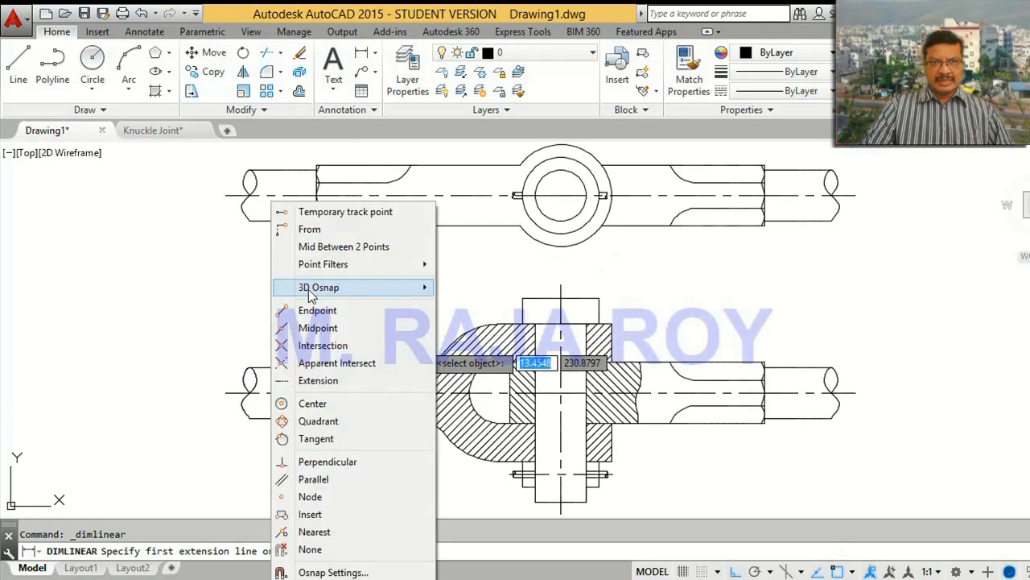
left_click(322, 307)
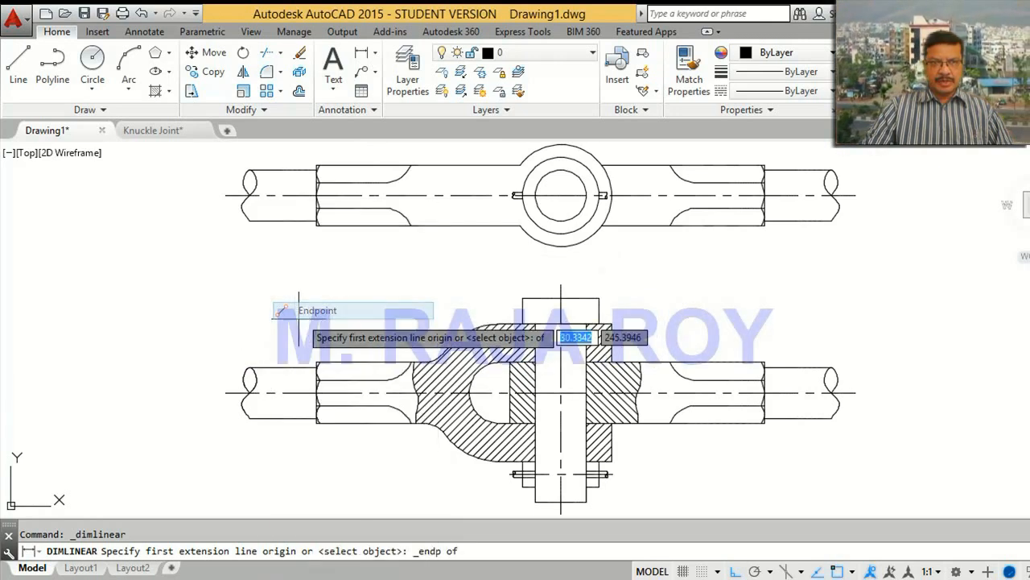
left_click(266, 364)
right_click(282, 337, "shift")
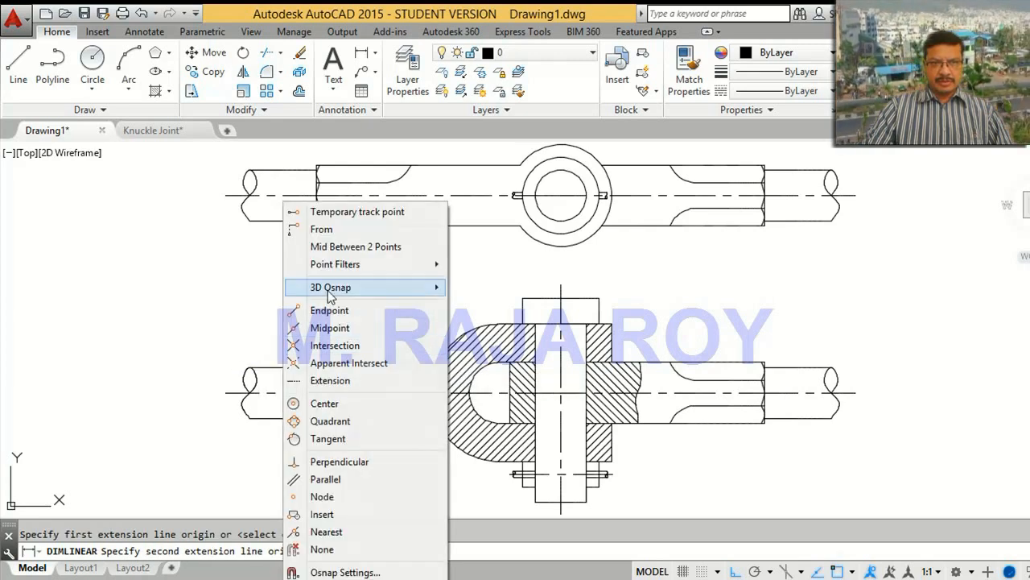
left_click(326, 308)
left_click(266, 403)
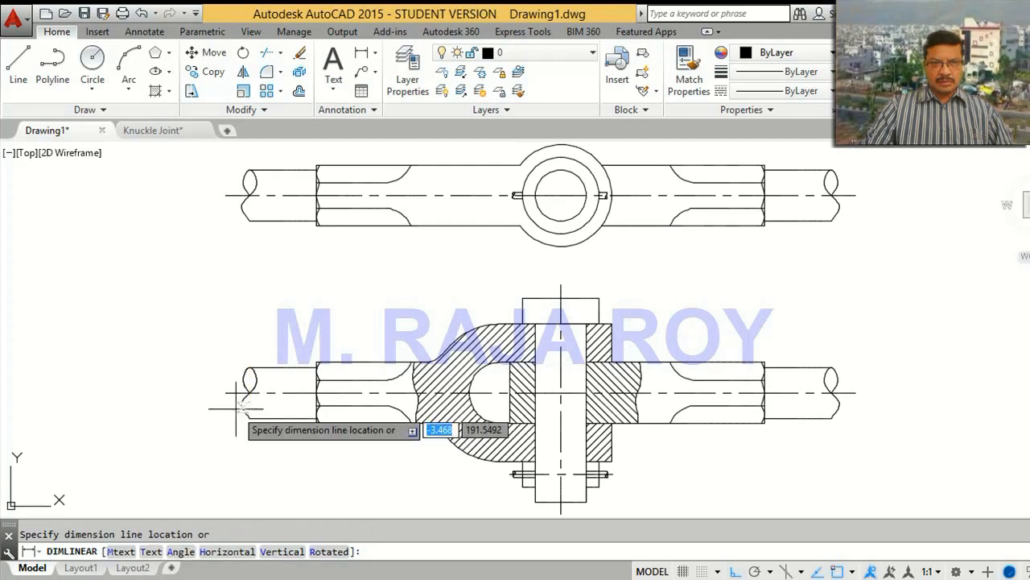
left_click(209, 393)
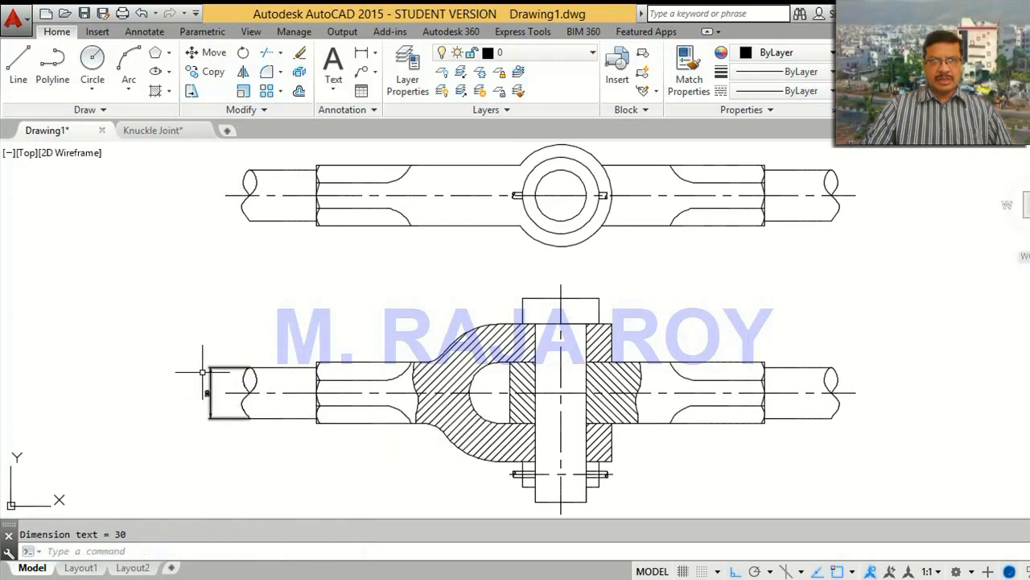
Step: Modify the ISO-25 dimension style to an overall scale of 2 and set it as the current style
left_click(147, 34)
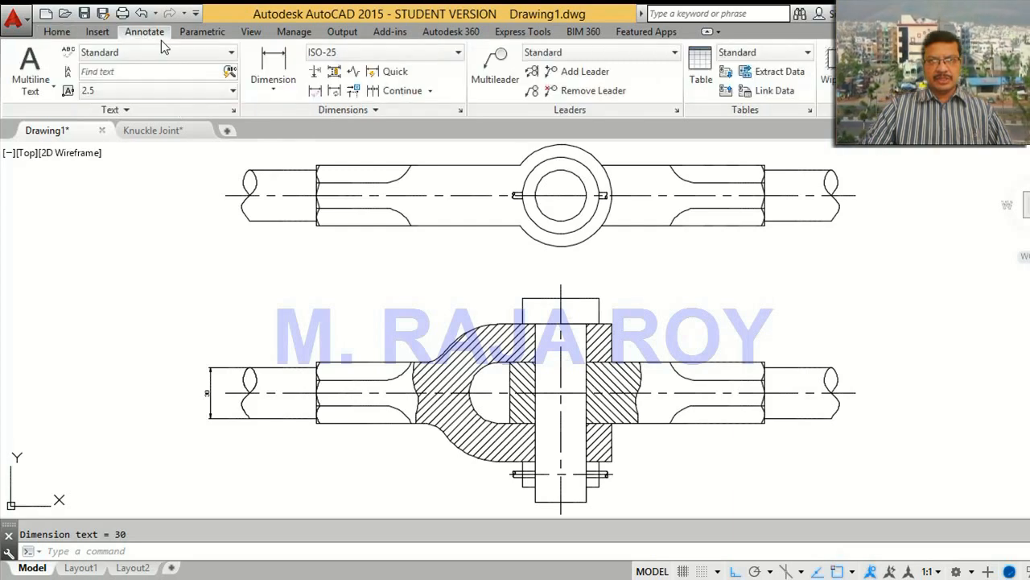
left_click(456, 54)
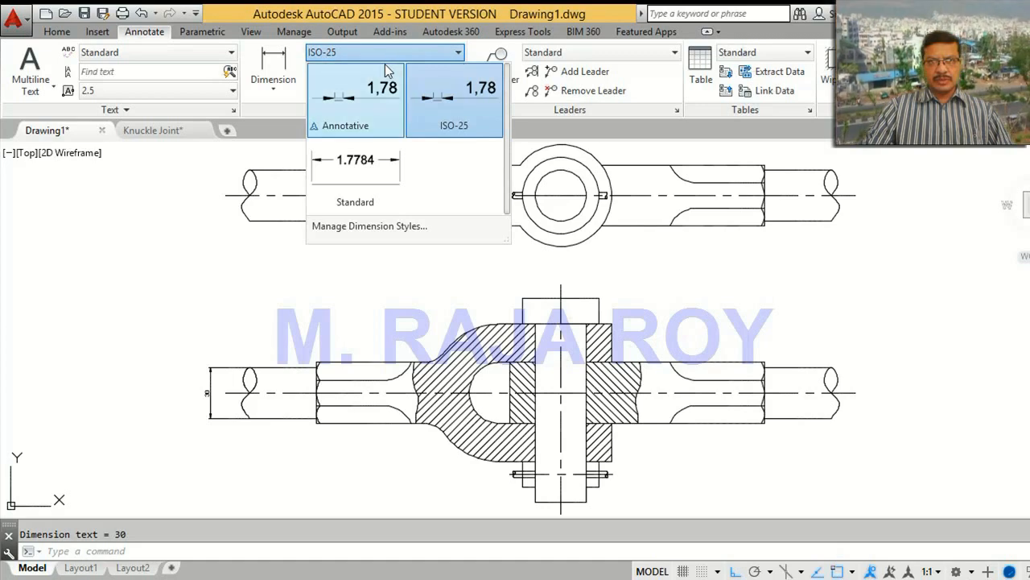
left_click(366, 227)
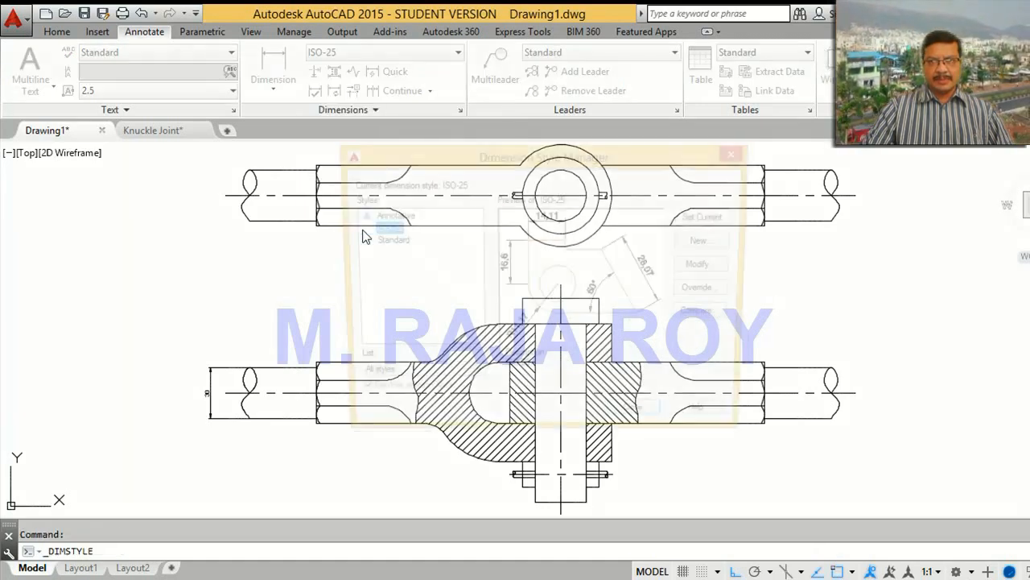
left_click(698, 270)
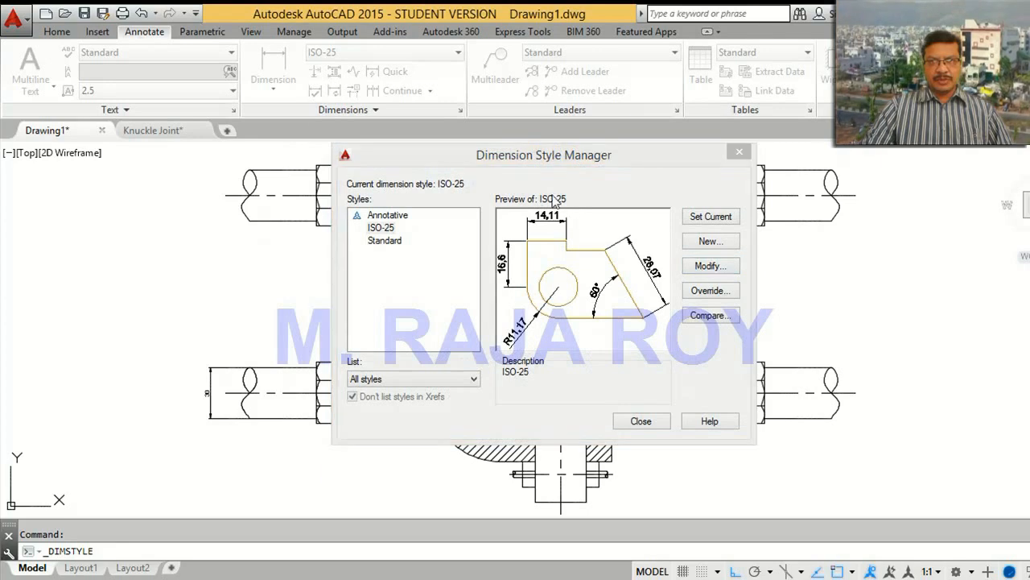
left_click(485, 125)
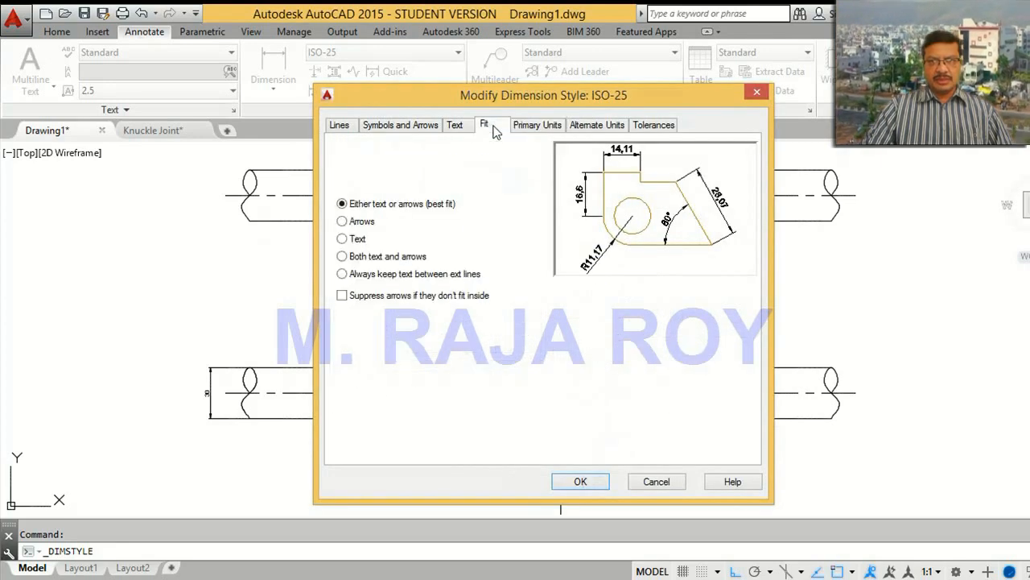
type("2")
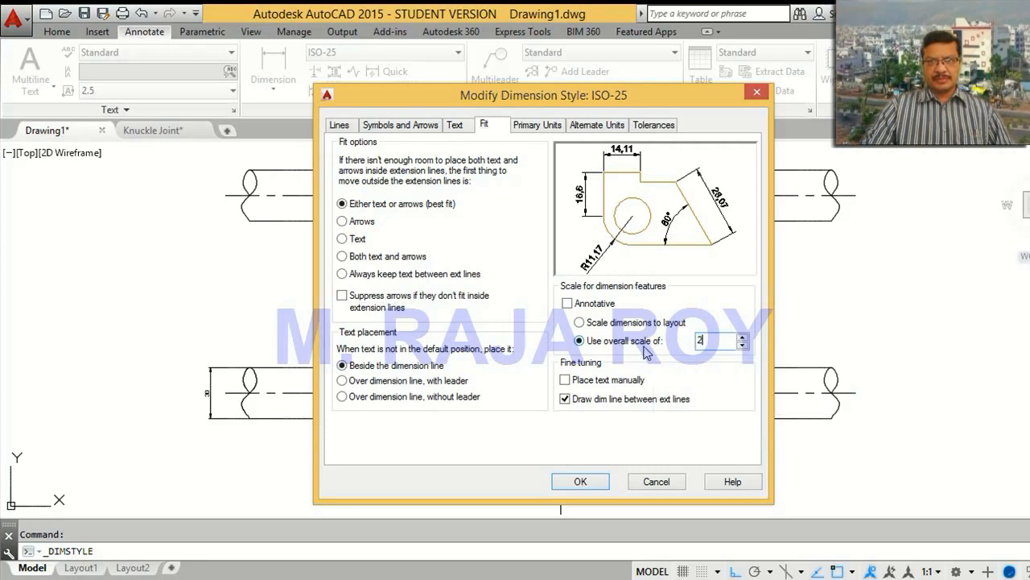
left_click(580, 482)
left_click(698, 218)
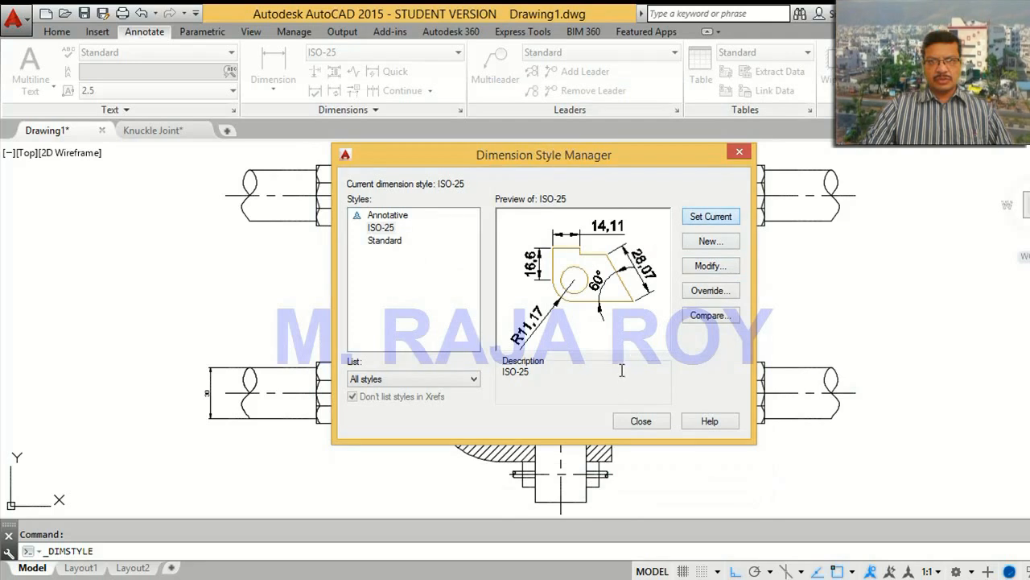
left_click(640, 421)
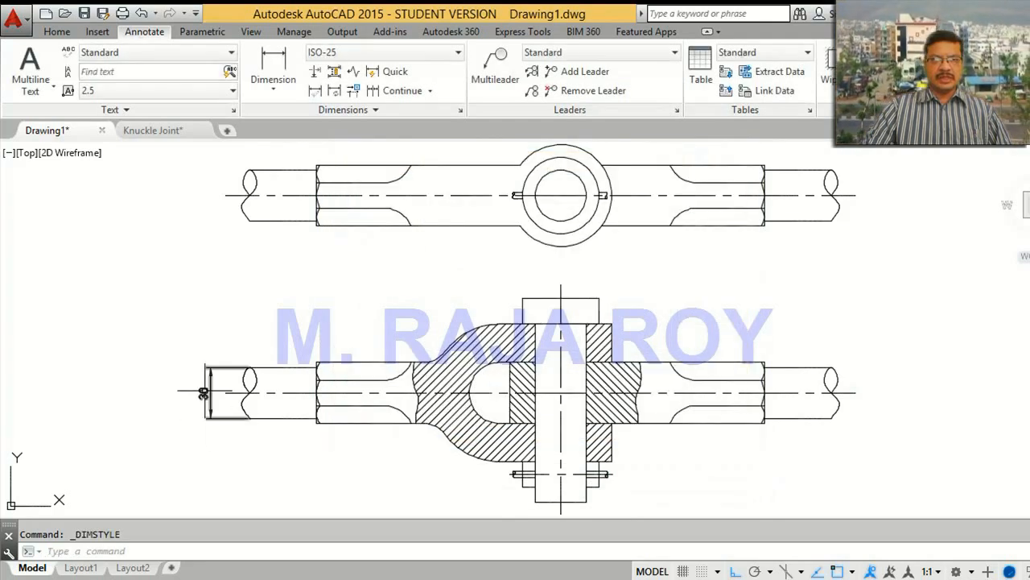
Step: Move the left-hand rod's diameter dimension to the Dim layer and make Dim the current layer
left_click(211, 371)
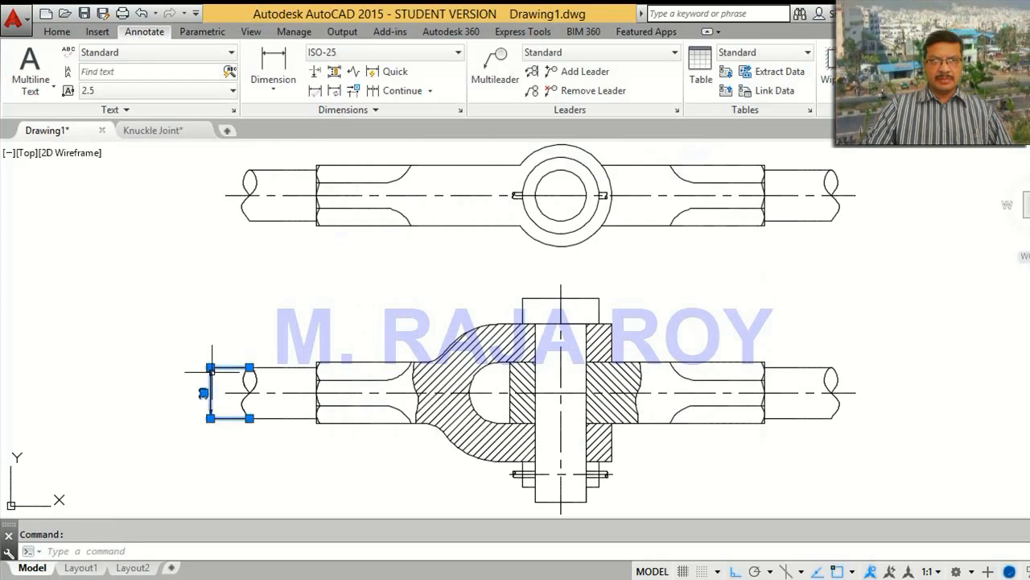
left_click(58, 32)
left_click(531, 52)
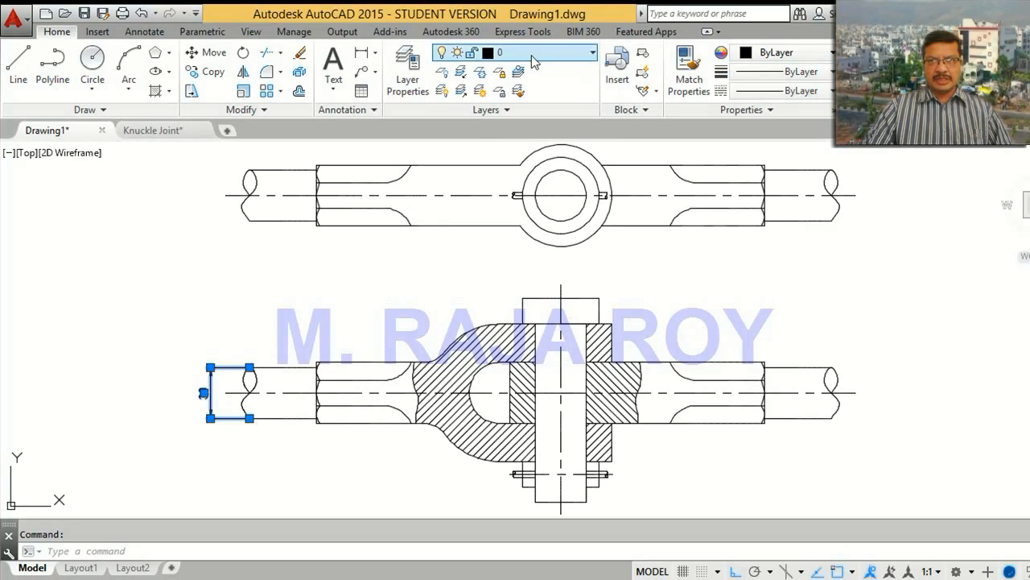
left_click(515, 108)
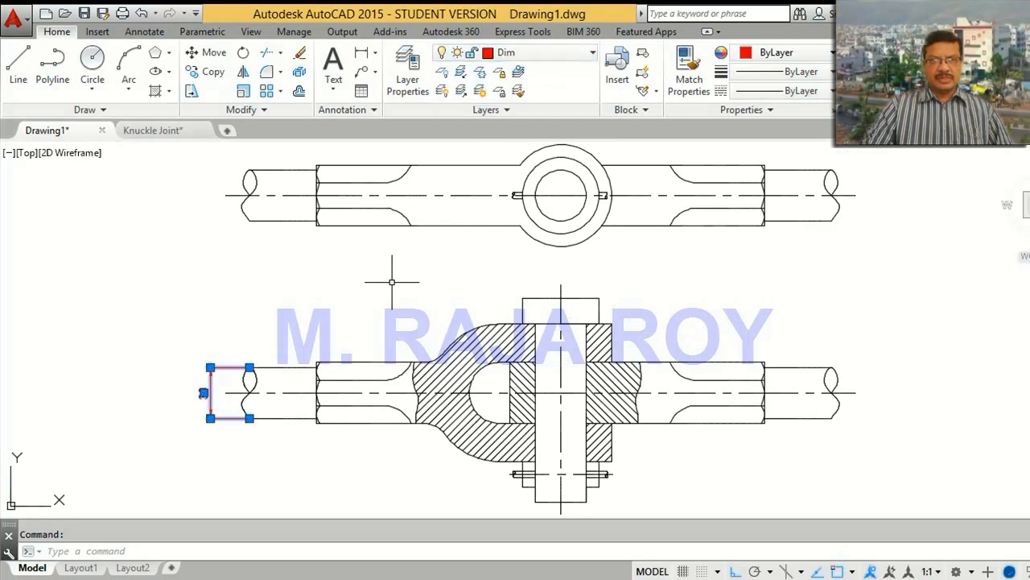
left_click(561, 53)
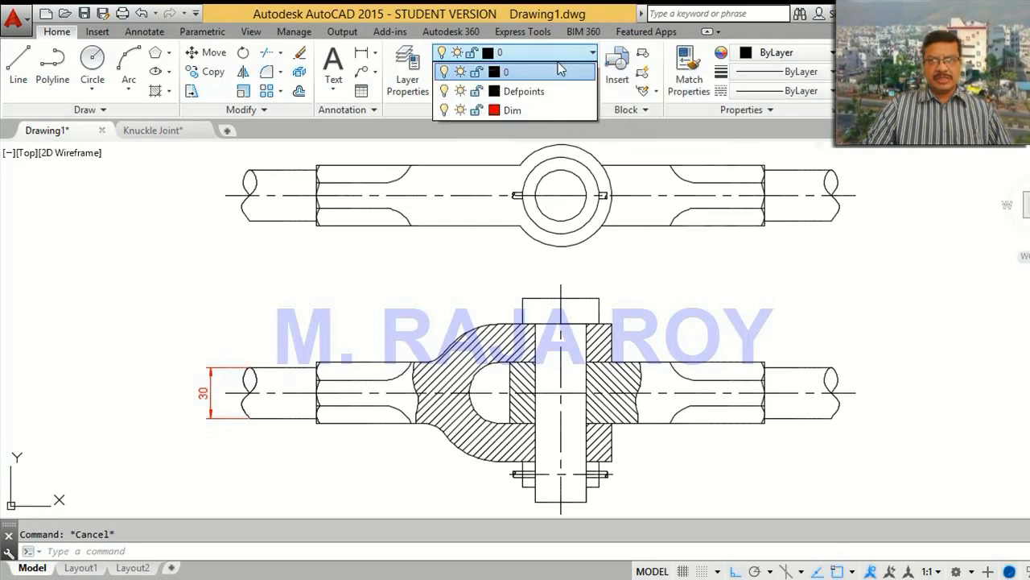
left_click(523, 112)
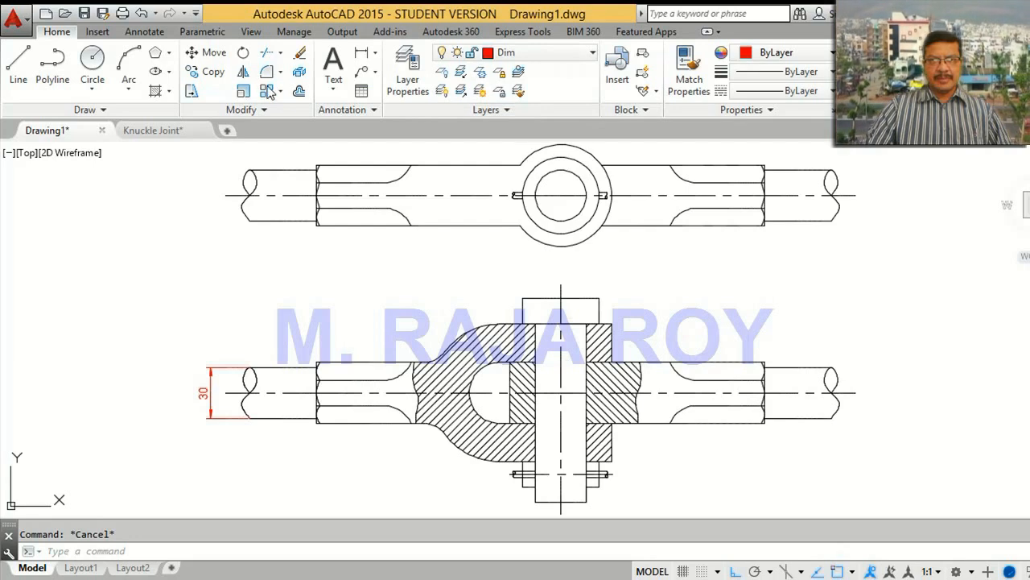
Step: Dimension the full height of the fork's left-hand octagonal end in the front view, placed outside the rod diameter dimension
left_click(362, 53)
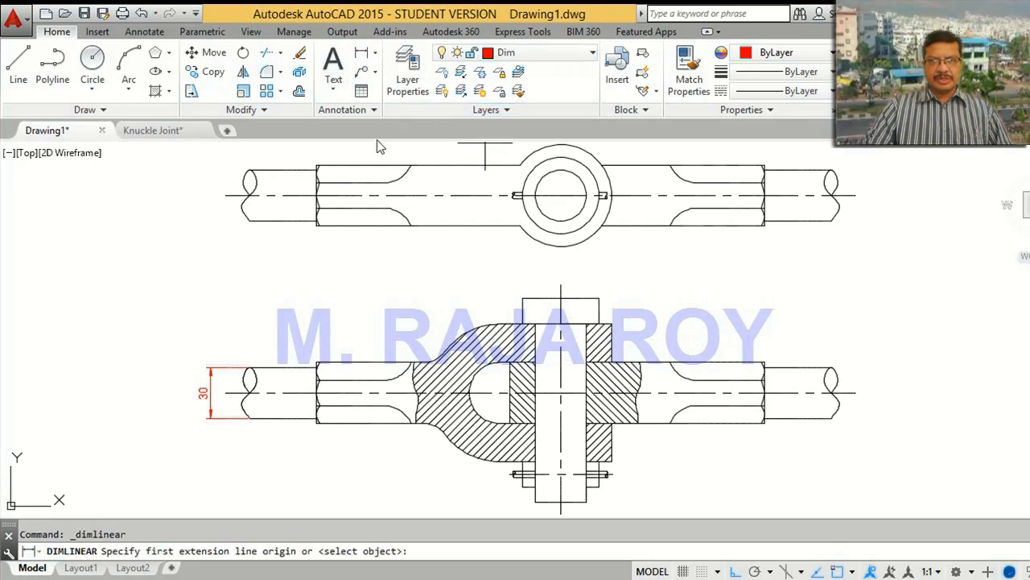
left_click(316, 368)
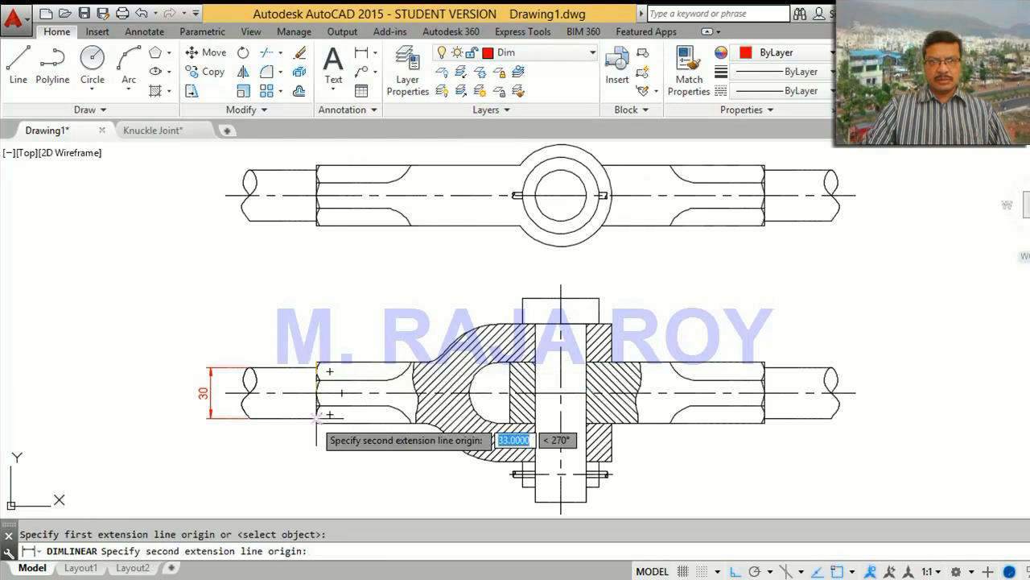
left_click(316, 421)
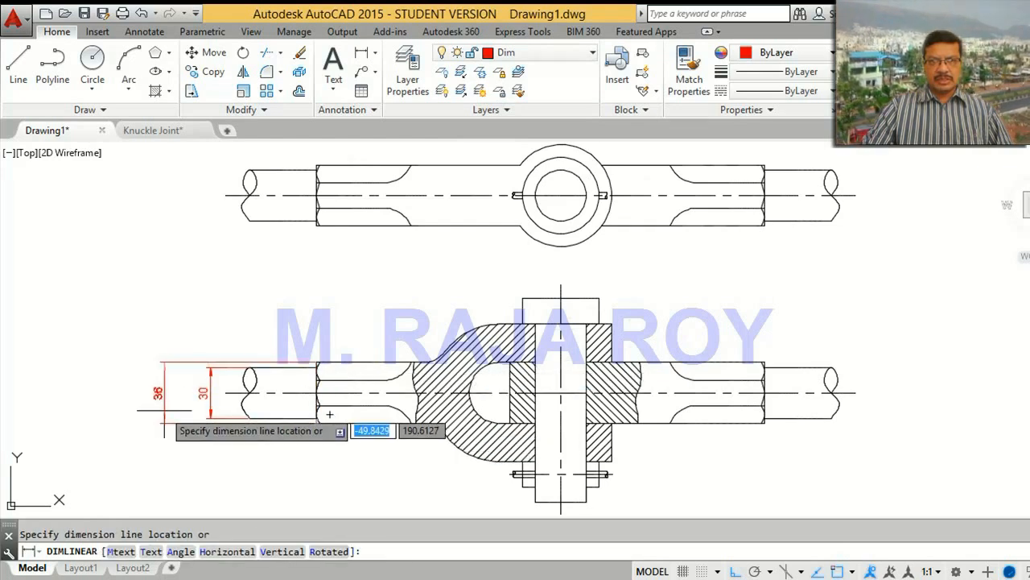
left_click(184, 417)
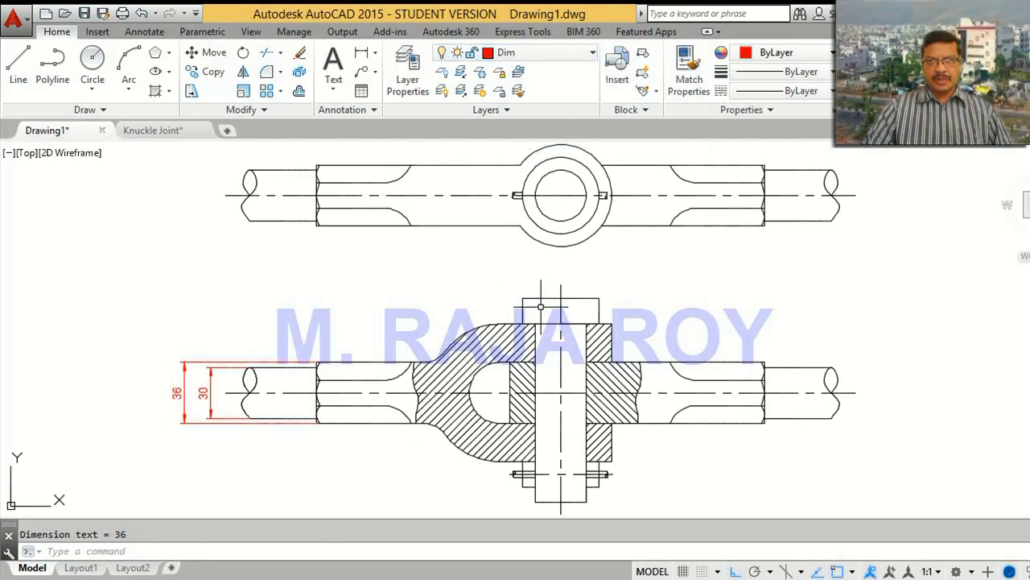
Step: Dimension the width of the knuckle pin's head in the front view, placed above the head
left_click(362, 70)
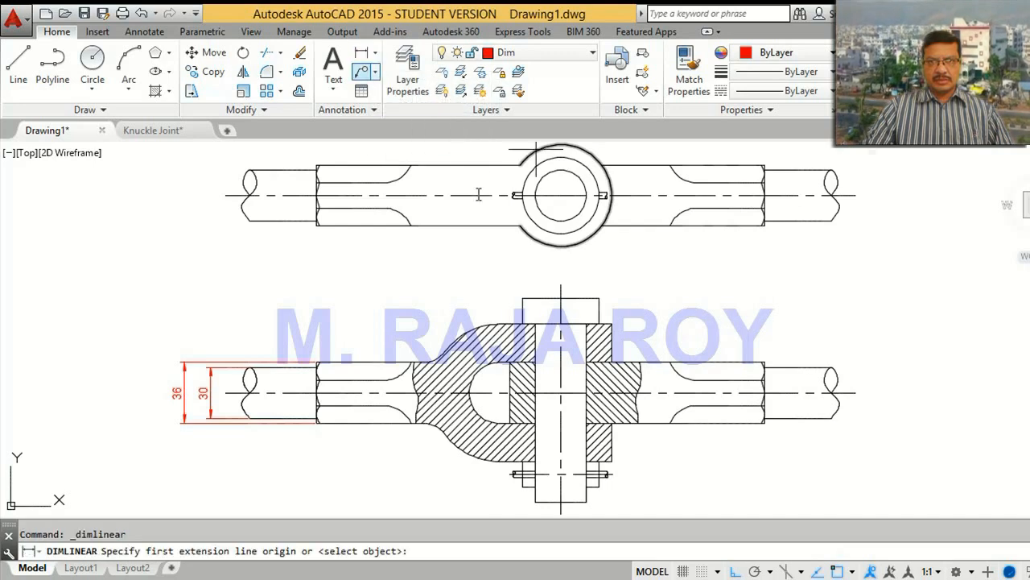
left_click(522, 298)
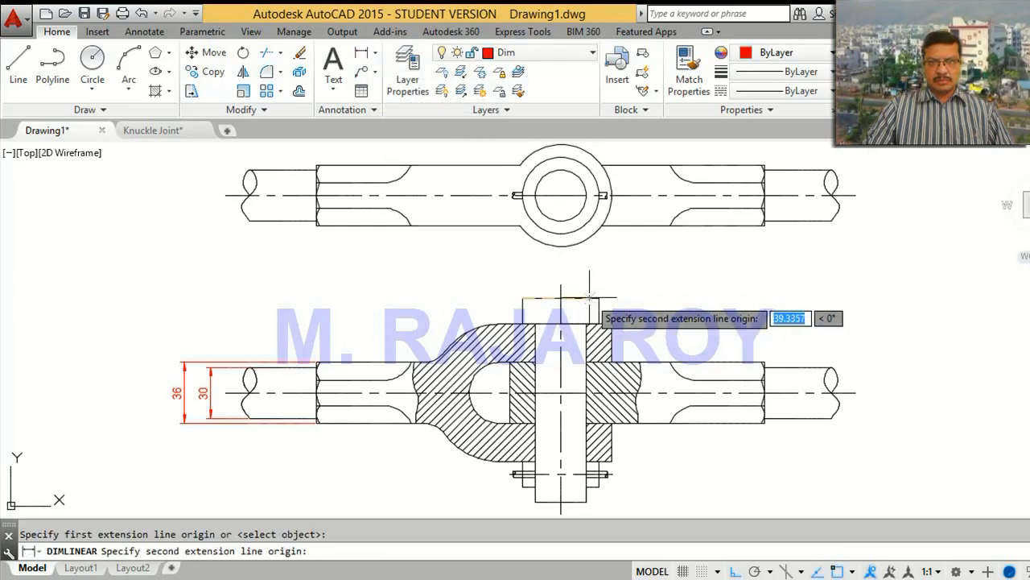
left_click(598, 297)
left_click(589, 275)
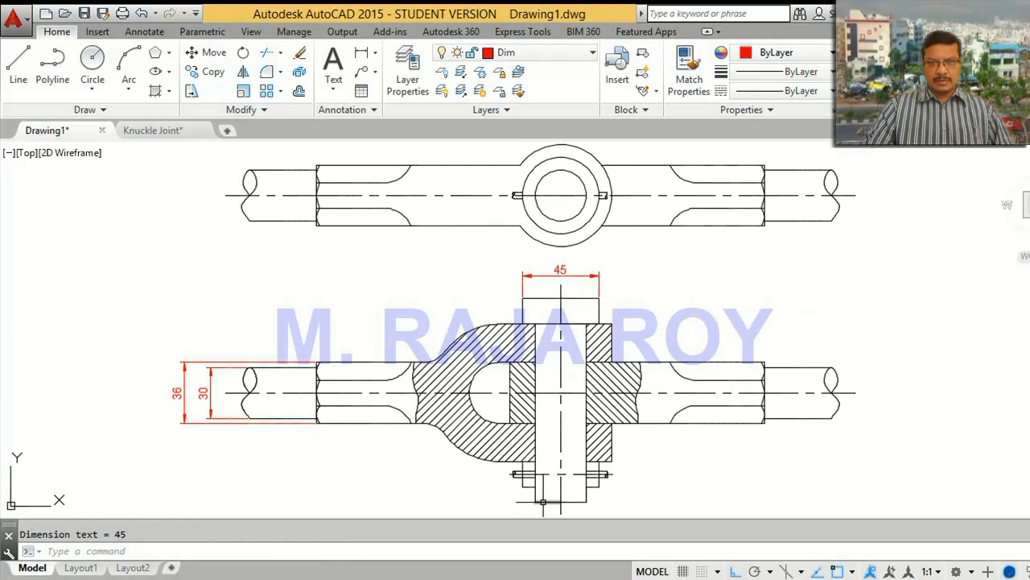
Step: Dimension the knuckle pin's diameter across its lower end in the front view, placed just below the pin
key("Return")
left_click(535, 502)
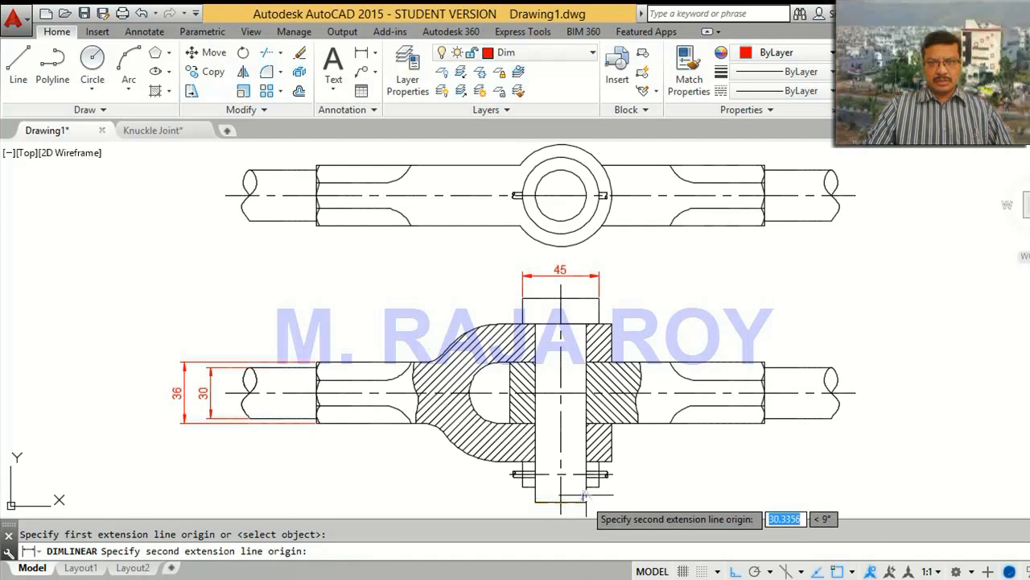
left_click(587, 502)
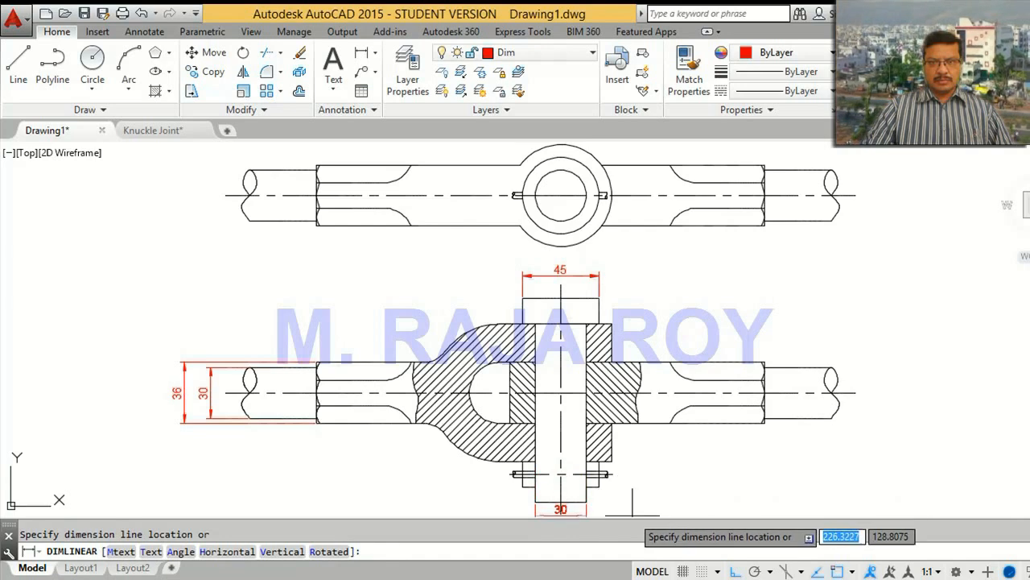
left_click(628, 515)
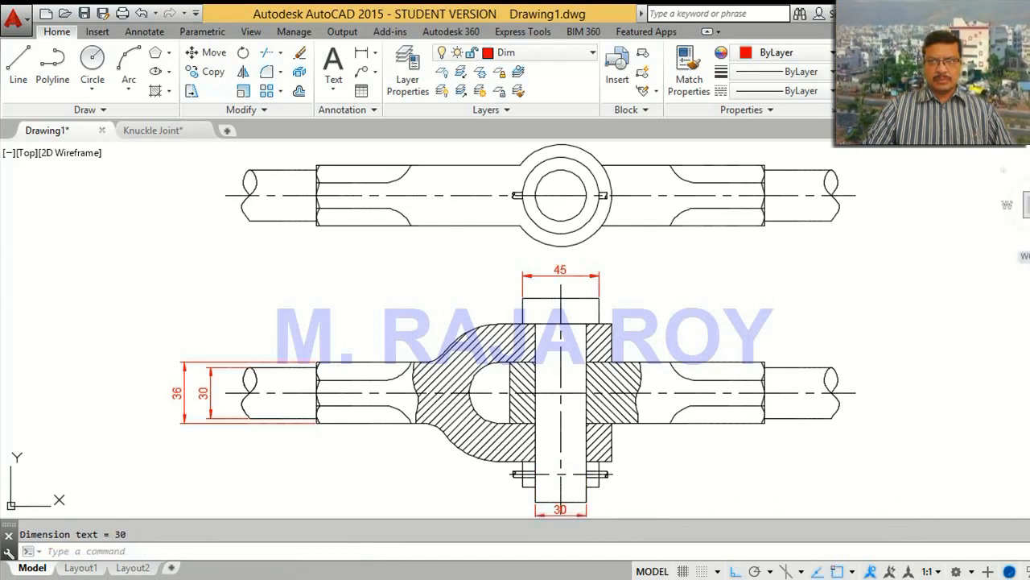
Step: Shift the knuckle pin's diameter dimension line about 2.5 units further below the pin's lower end
middle_click_drag(799, 374, 821, 312)
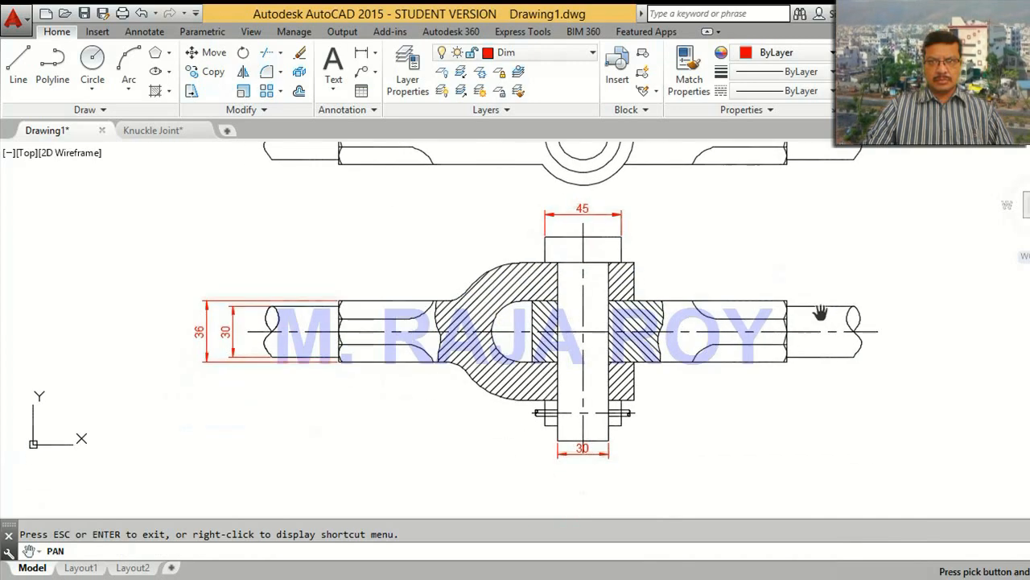
right_click(824, 391)
left_click(860, 398)
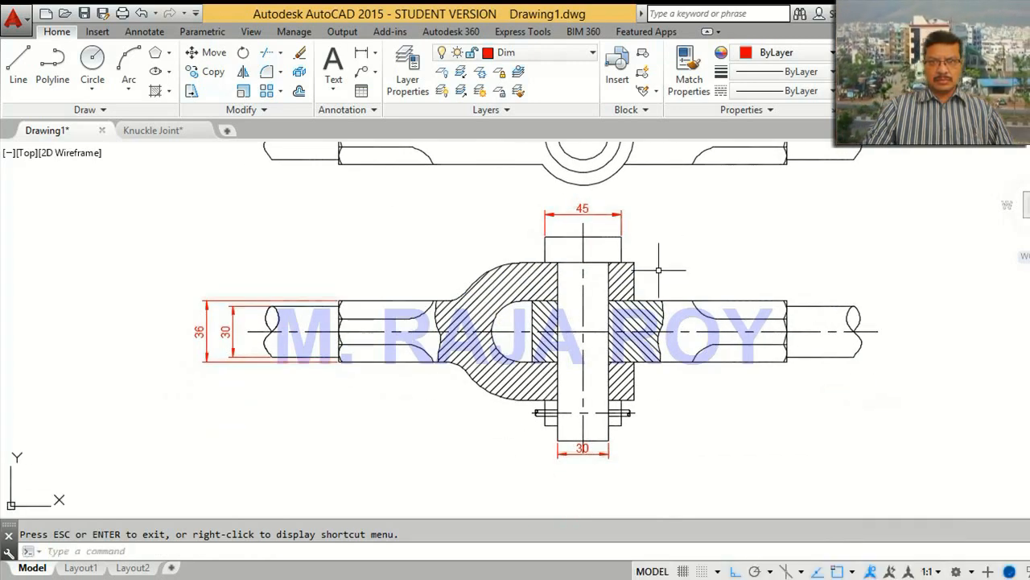
left_click(608, 455)
left_click(608, 453)
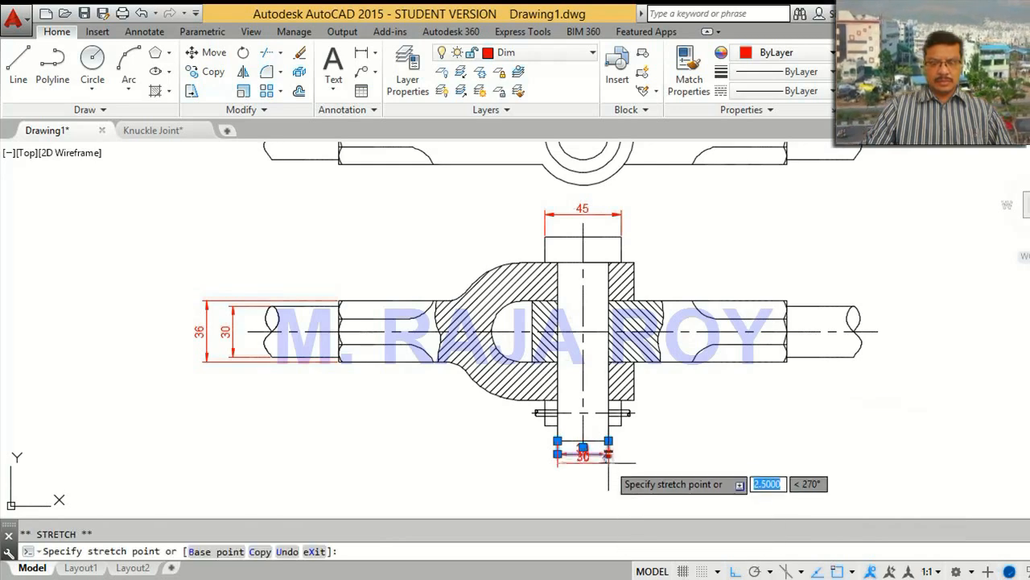
key("Escape")
key("Escape")
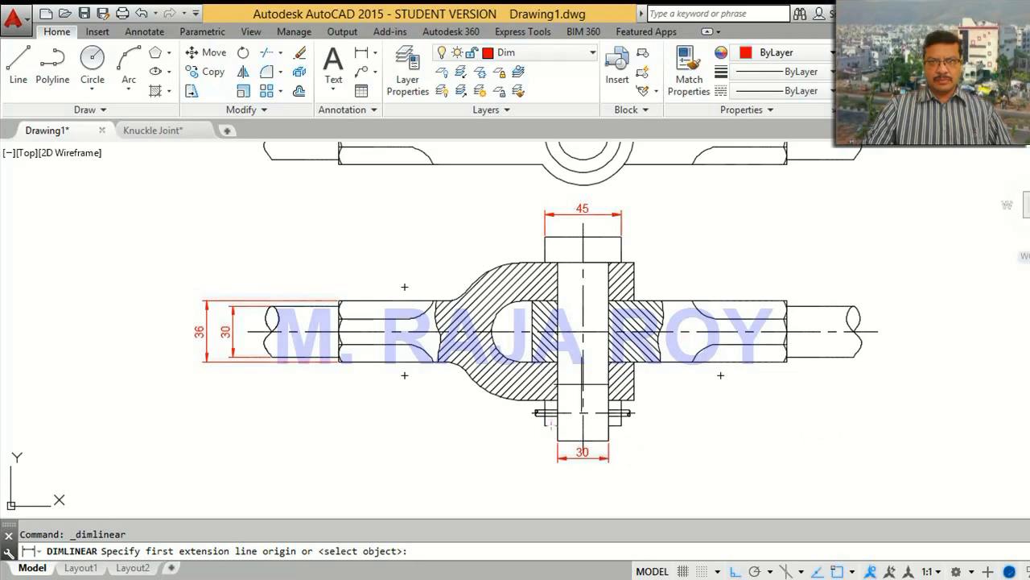
Step: Dimension the height of the knuckle pin's head in the front view, placed to the right of the head
left_click(630, 259)
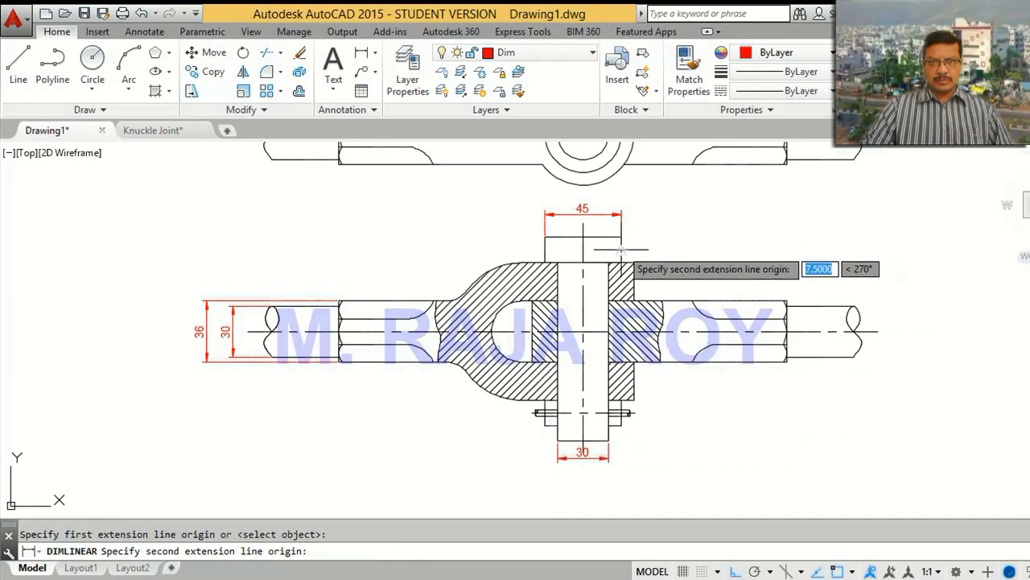
left_click(621, 238)
left_click(668, 252)
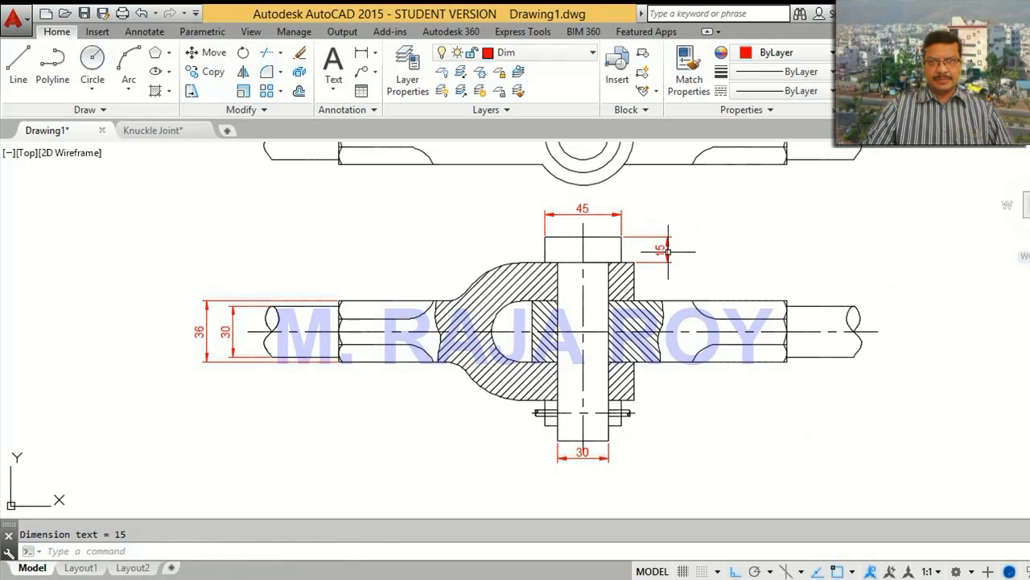
Step: Continue the pin head's height dimension downward in a chain across the upper fork arm, the eye and the lower fork arm
key("Return")
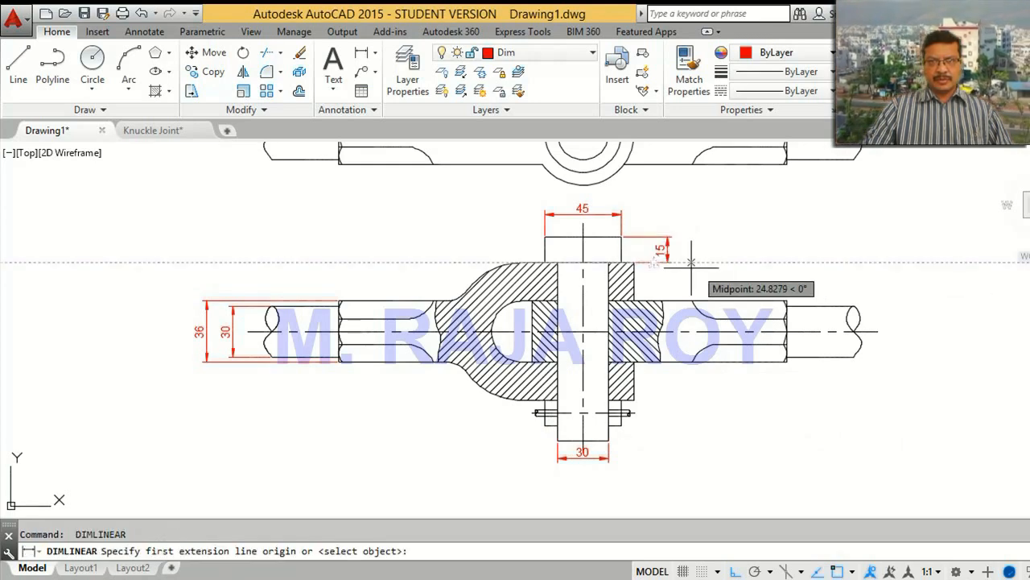
key("Escape")
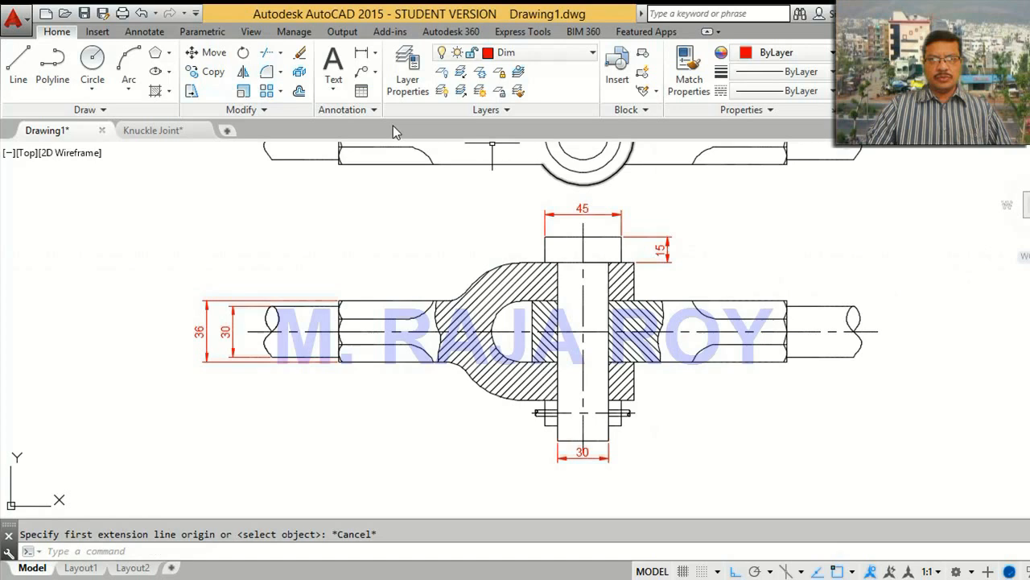
left_click(147, 33)
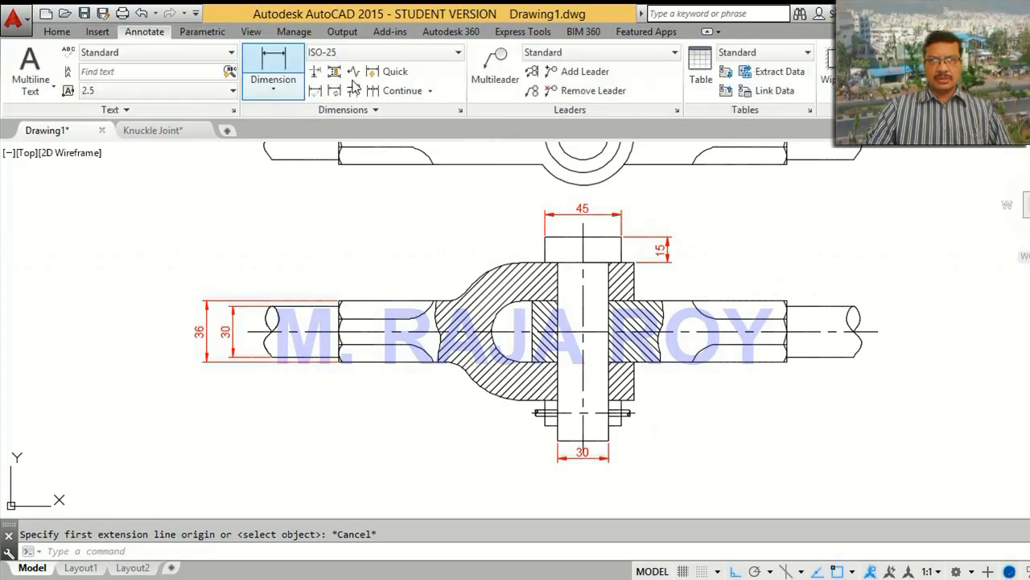
left_click(409, 93)
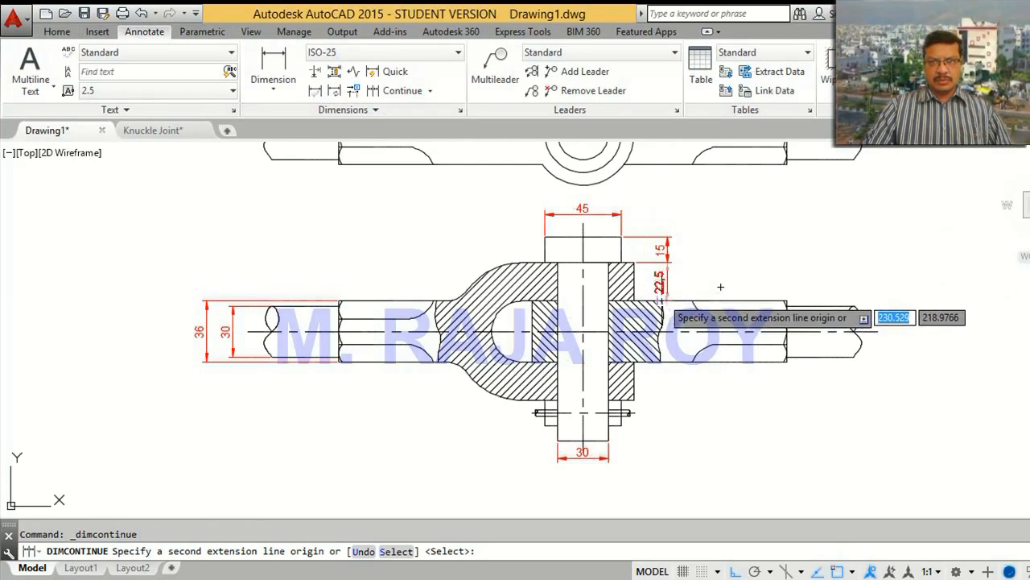
left_click(721, 286)
left_click(793, 362)
left_click(633, 400)
key("Escape")
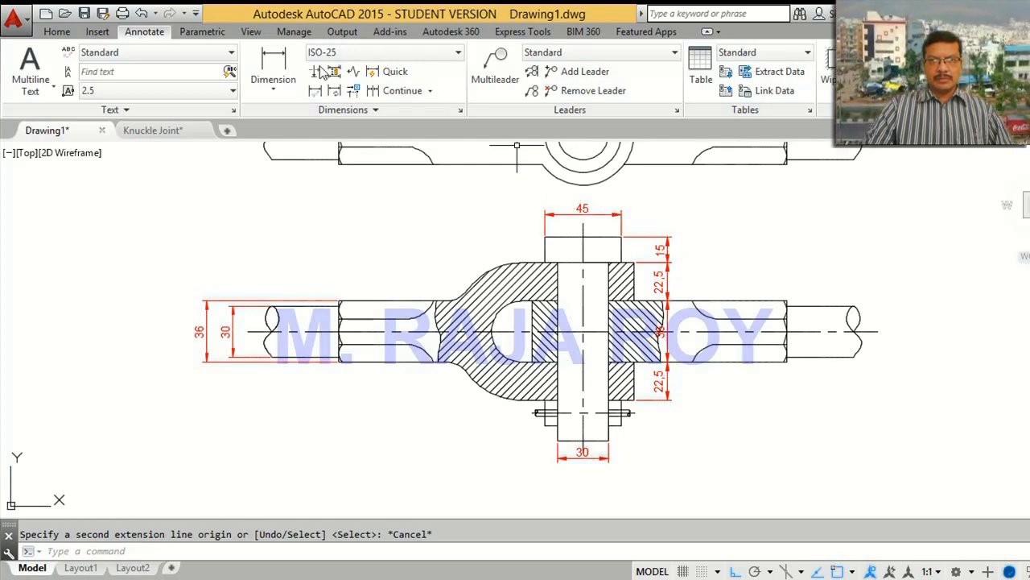
Step: Dimension the horizontal distance from the fork's octagonal end to the pin's centreline in the front view, placed below the pin diameter dimension
left_click(275, 69)
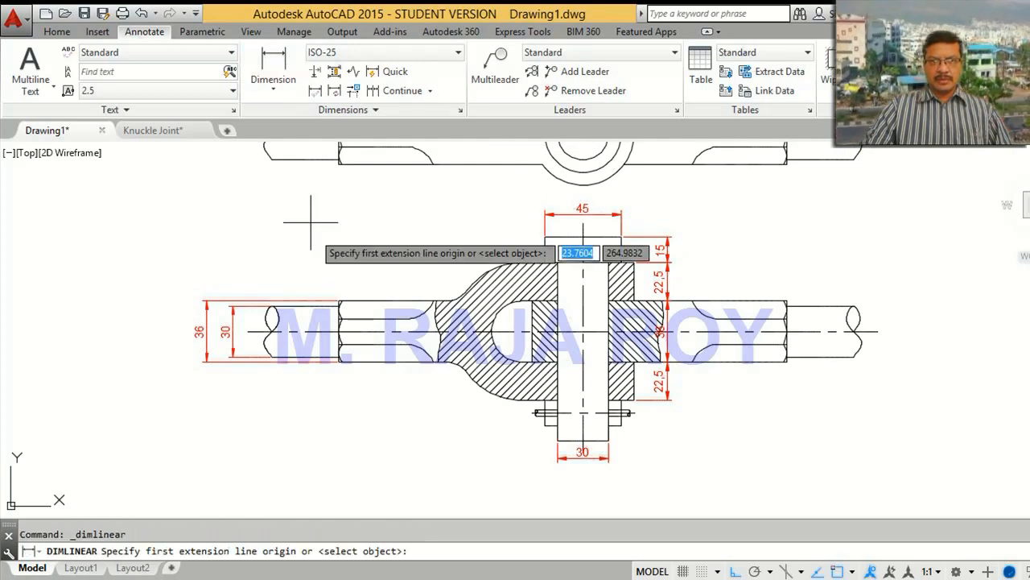
left_click(340, 359)
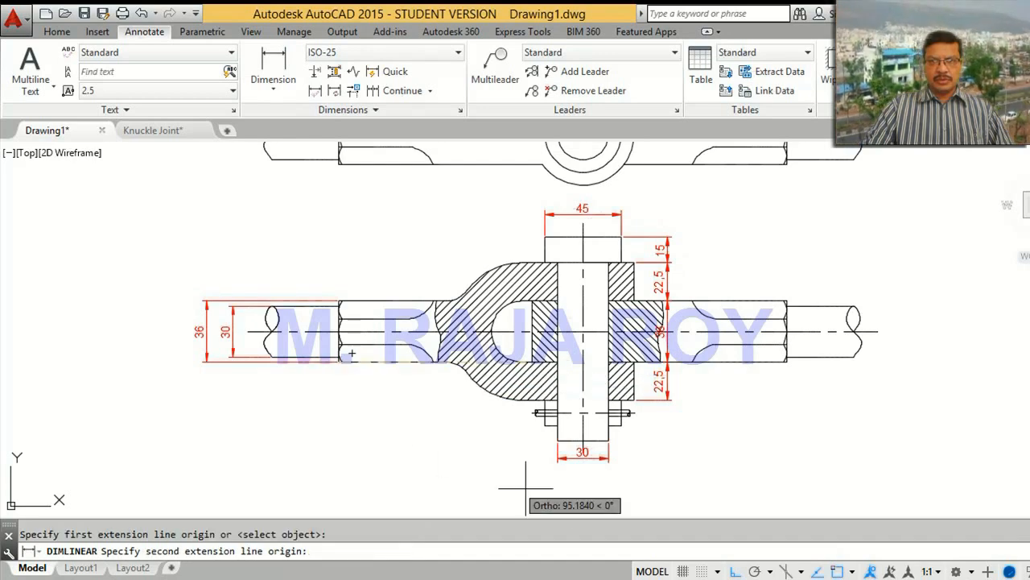
left_click(583, 441)
left_click(531, 488)
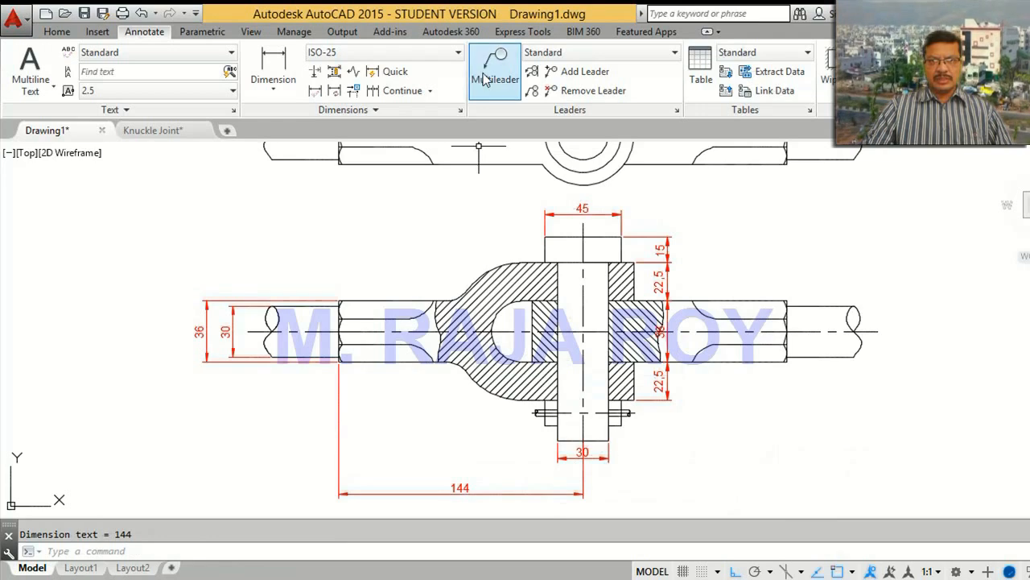
Step: Continue that horizontal dimension from the pin's centreline to the outer end of the eye rod's octagonal part
left_click(380, 91)
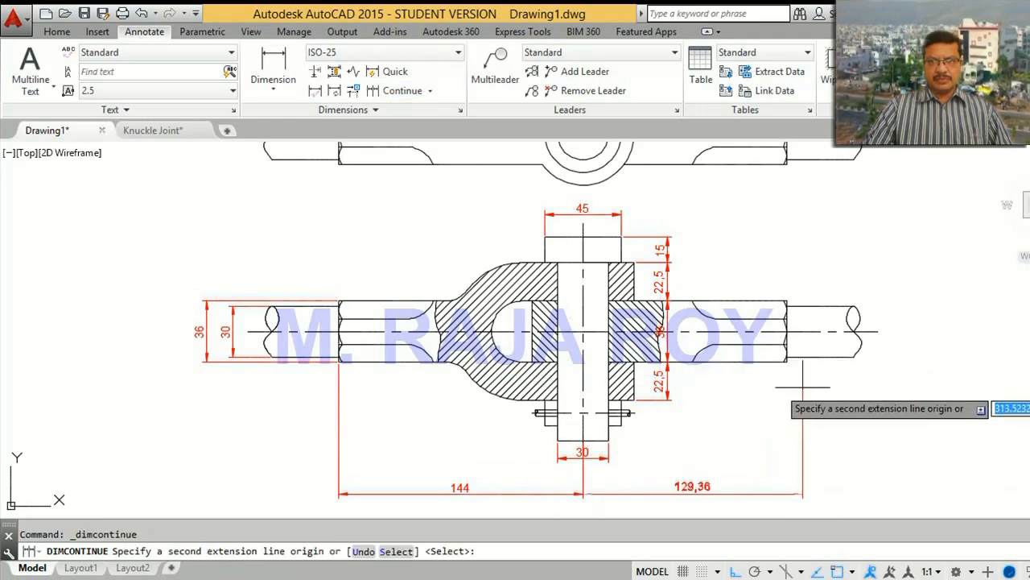
left_click(787, 362)
key("Return")
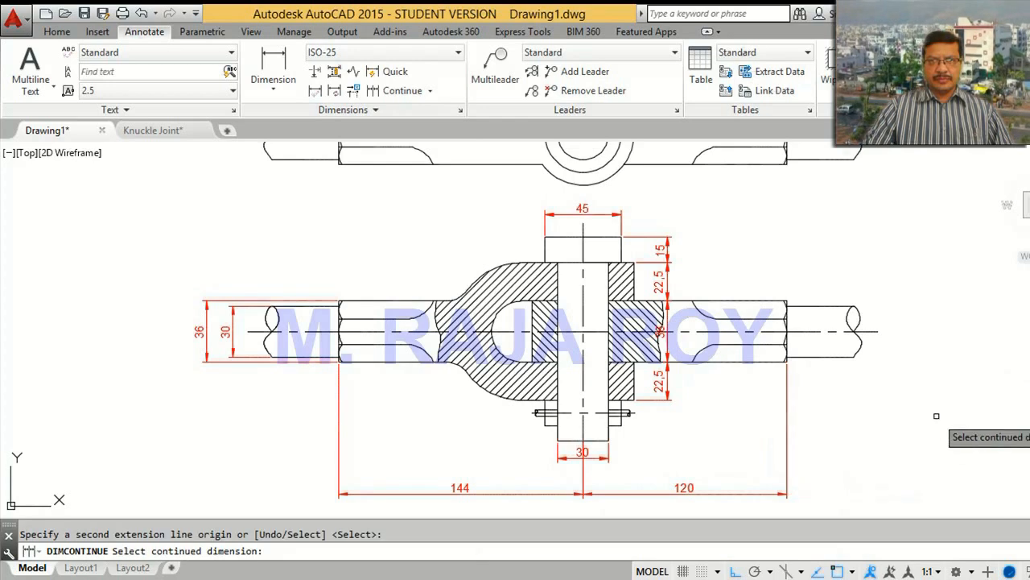
Step: Dimension the knuckle pin's overall height in the front view, placed to the left of the existing rod height dimensions
left_click(273, 66)
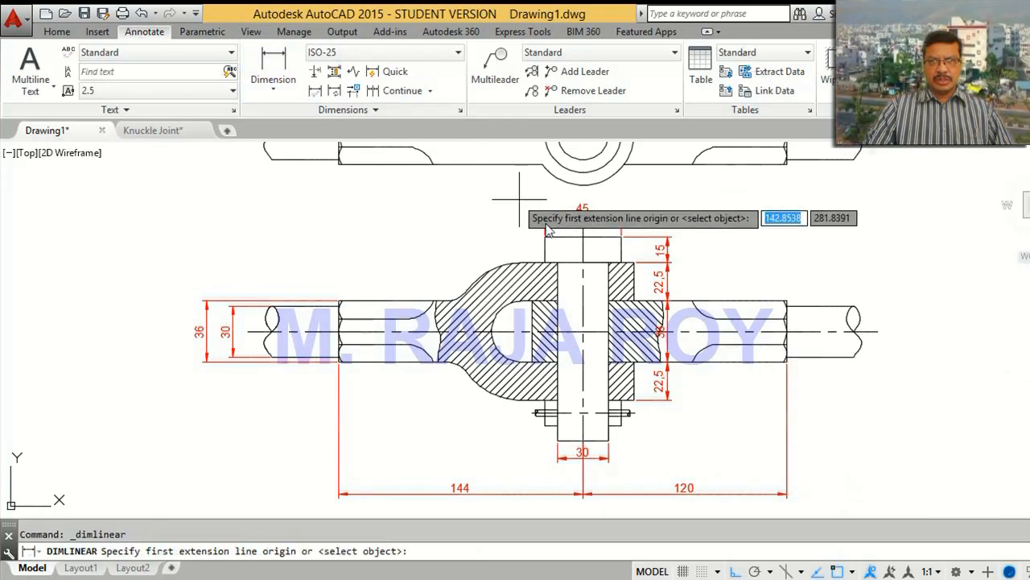
left_click(545, 237)
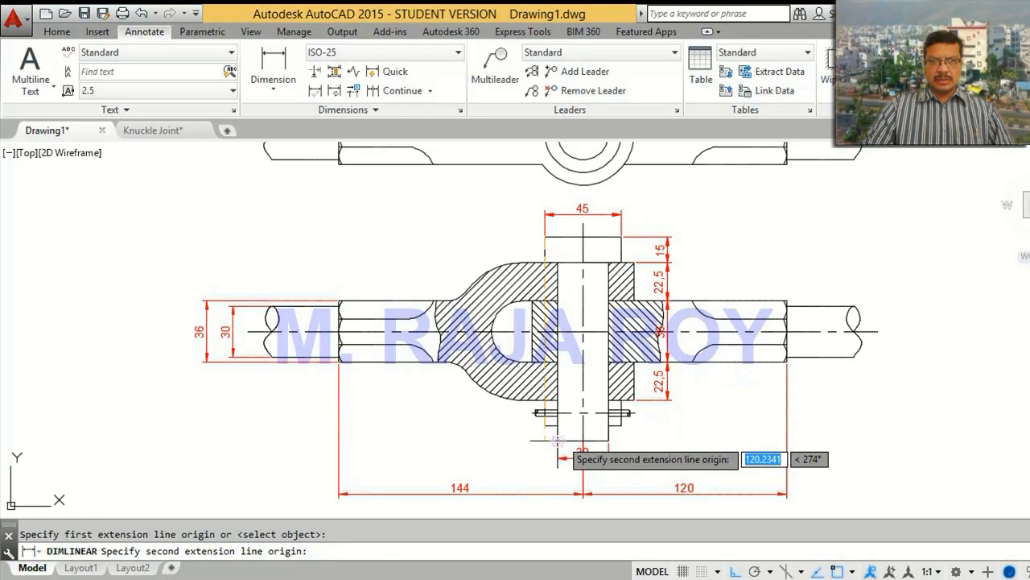
left_click(557, 440)
left_click(172, 322)
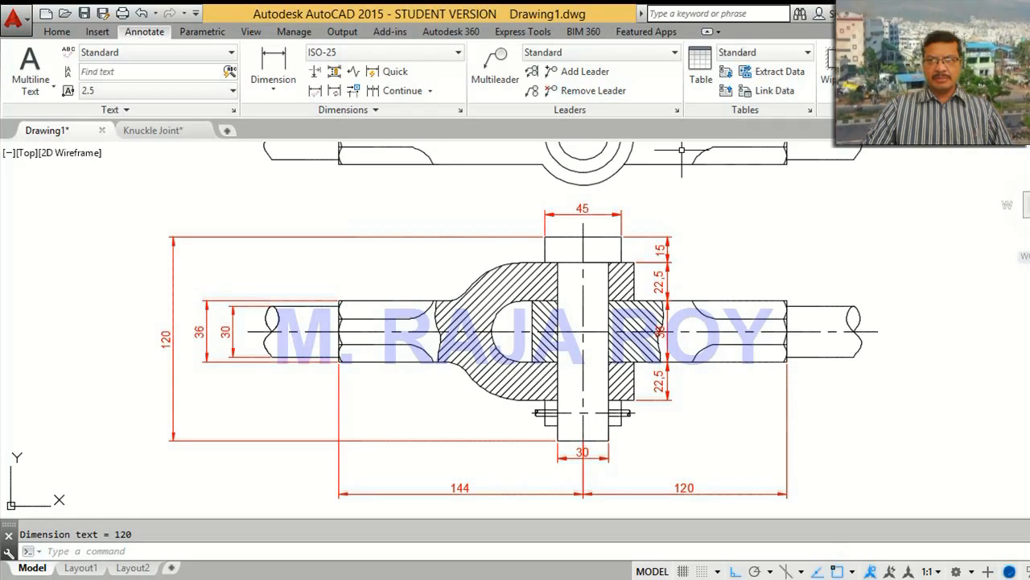
Step: Dimension the fork's width between its straight edges in the top view, placed inside the outline just left of the circles
mouse_move(794, 249)
middle_mouse_down()
mouse_move(746, 400)
mouse_move(755, 440)
mouse_move(776, 377)
middle_mouse_up()
right_click(779, 191)
left_click(832, 206)
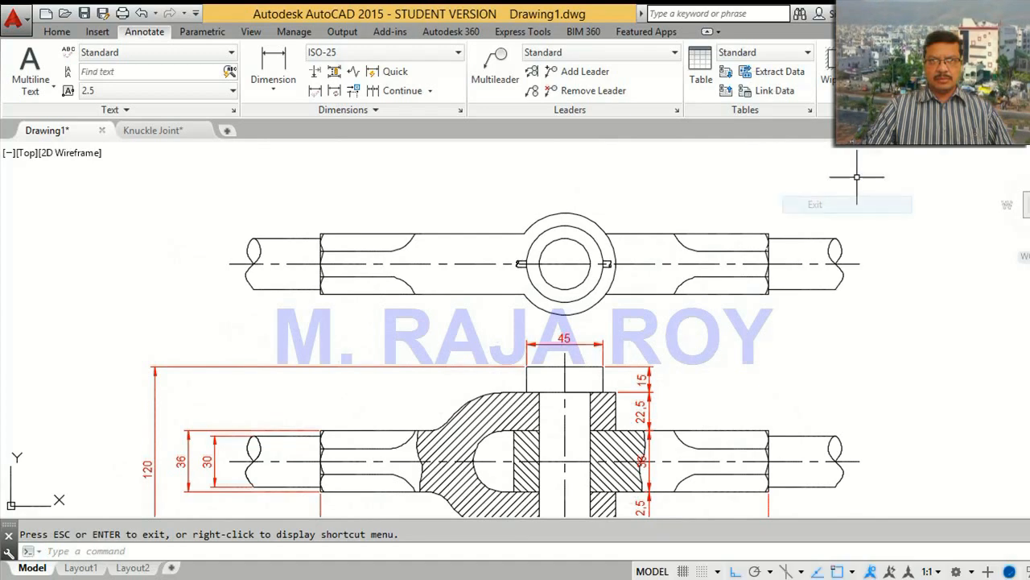
left_click(270, 80)
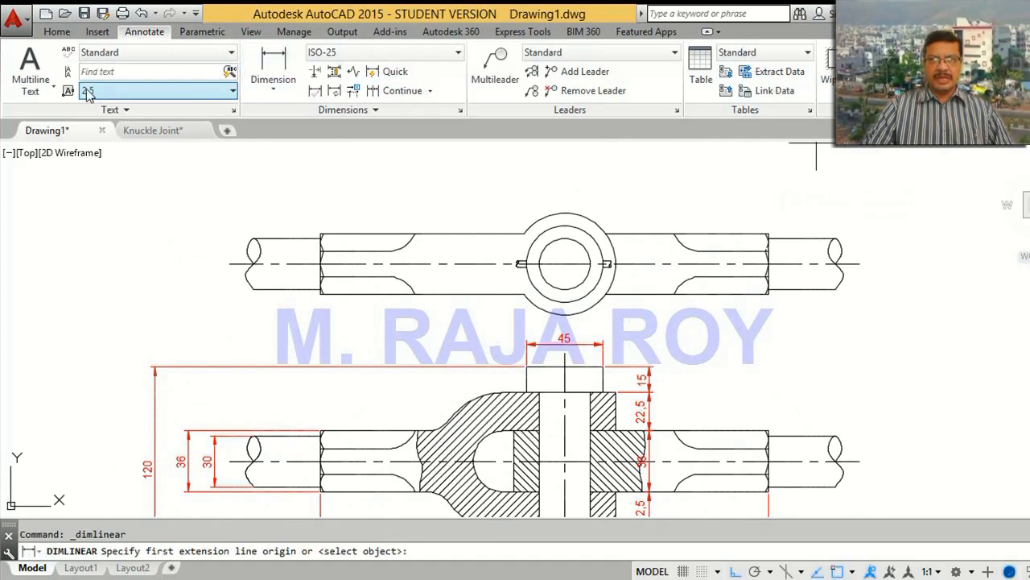
left_click(56, 31)
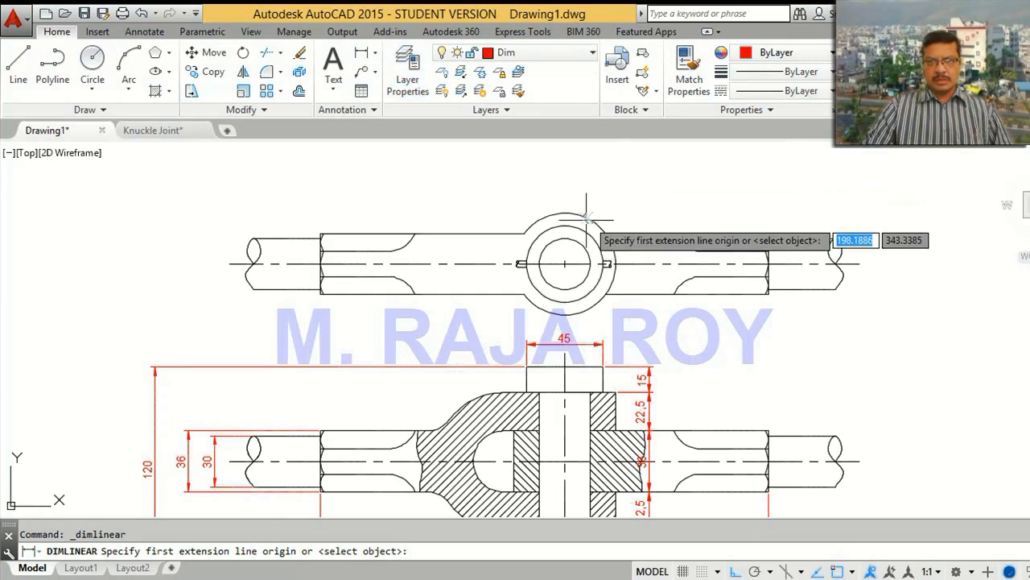
left_click(449, 234)
left_click(451, 293)
left_click(475, 286)
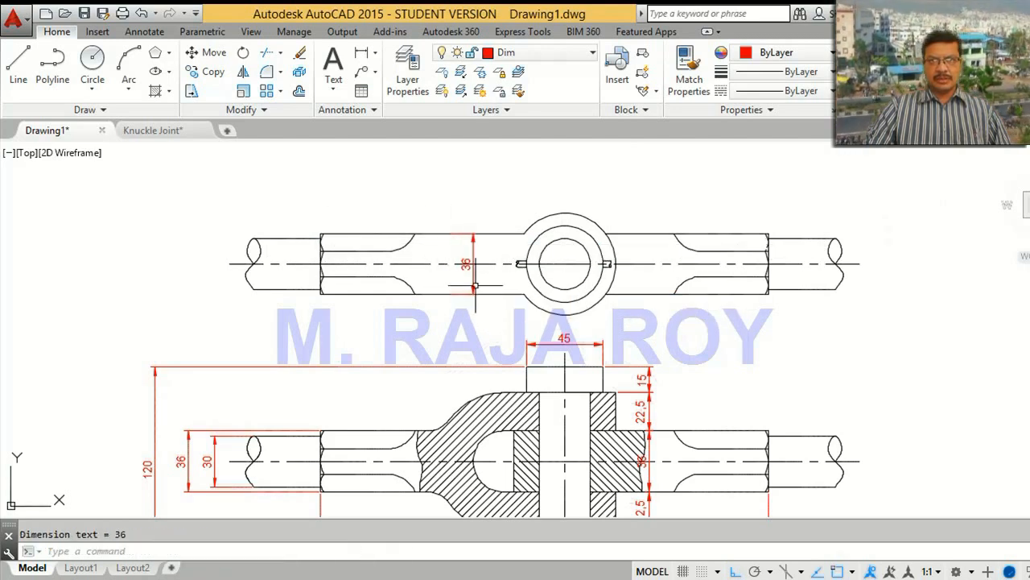
Step: Add a radius dimension to the outermost arc in the top view, with its text placed outside to the upper right
left_click(375, 52)
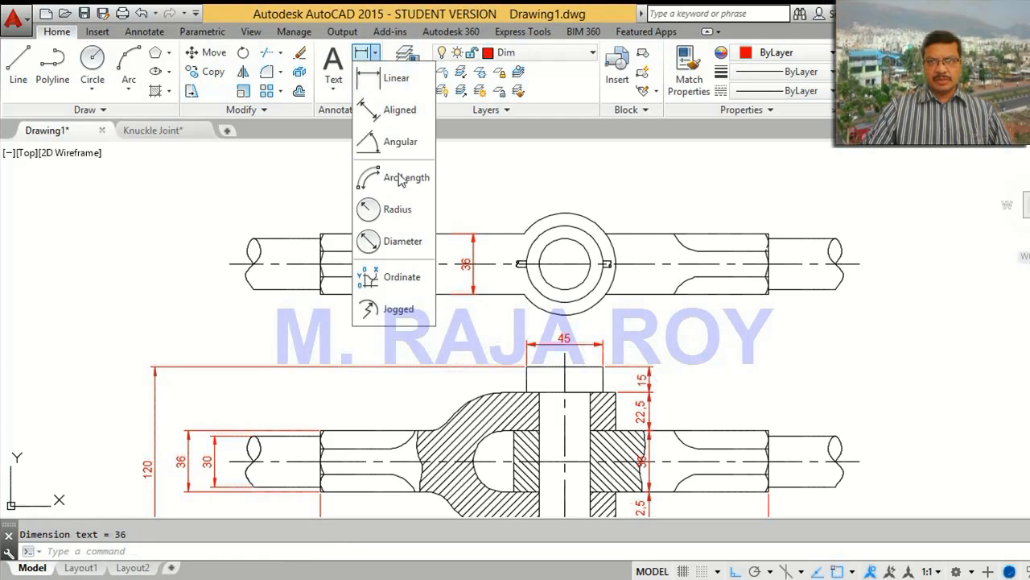
left_click(387, 208)
left_click(596, 219)
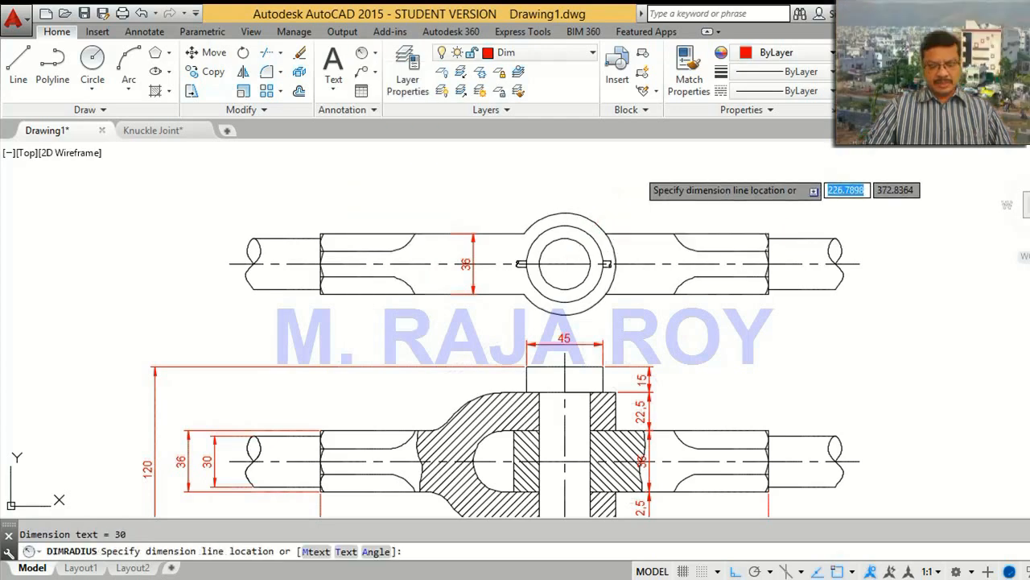
left_click(822, 214)
Step: Turn off the current Dim layer to show the whole drawing without its dimensions
type("z")
key("Return")
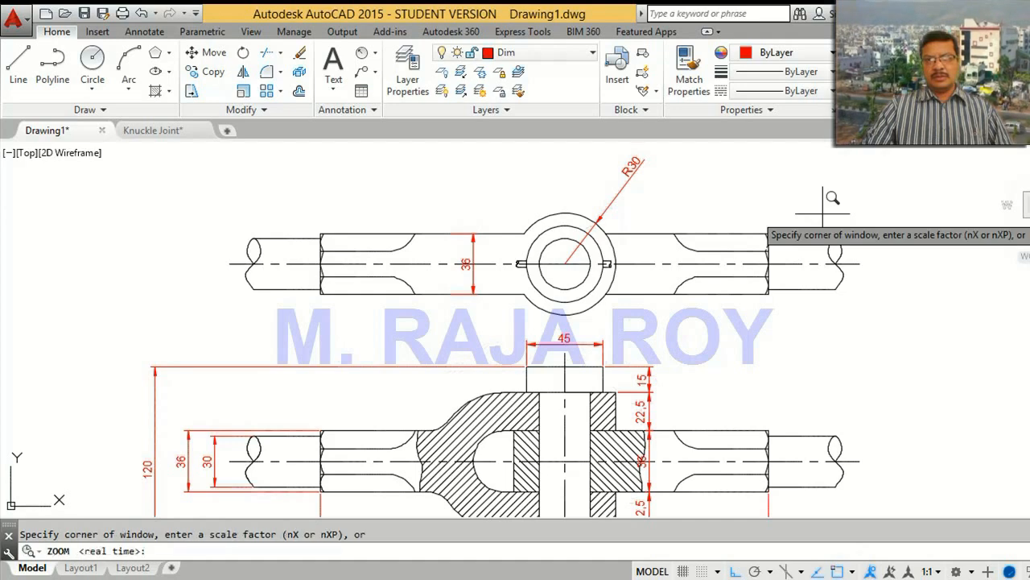
type("e")
key("Return")
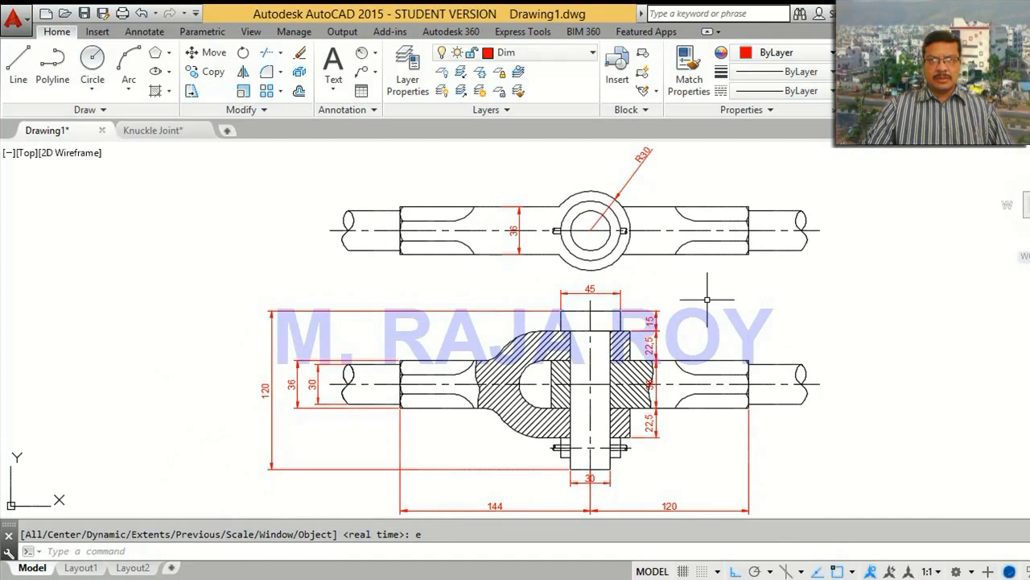
left_click(550, 54)
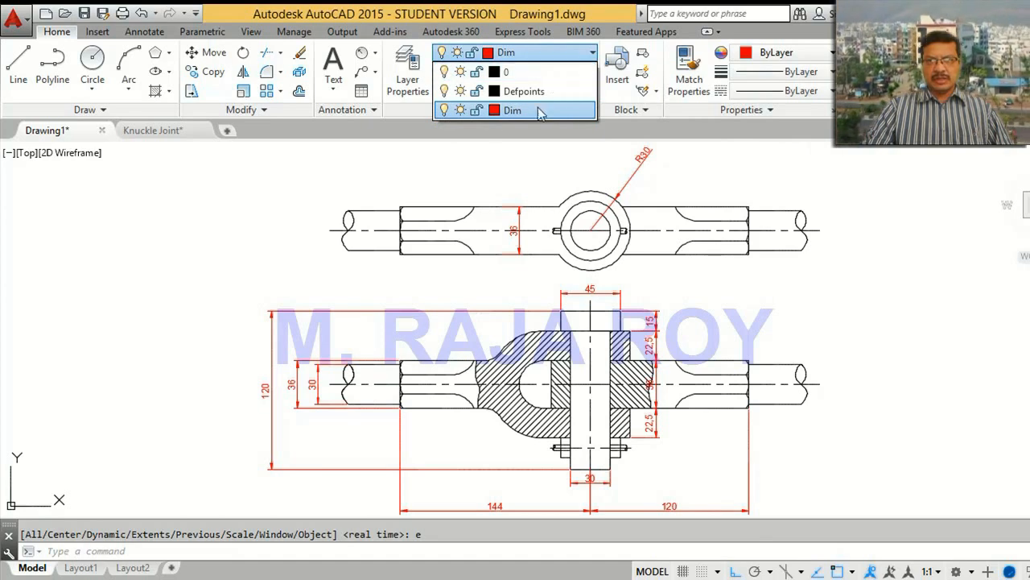
left_click(444, 110)
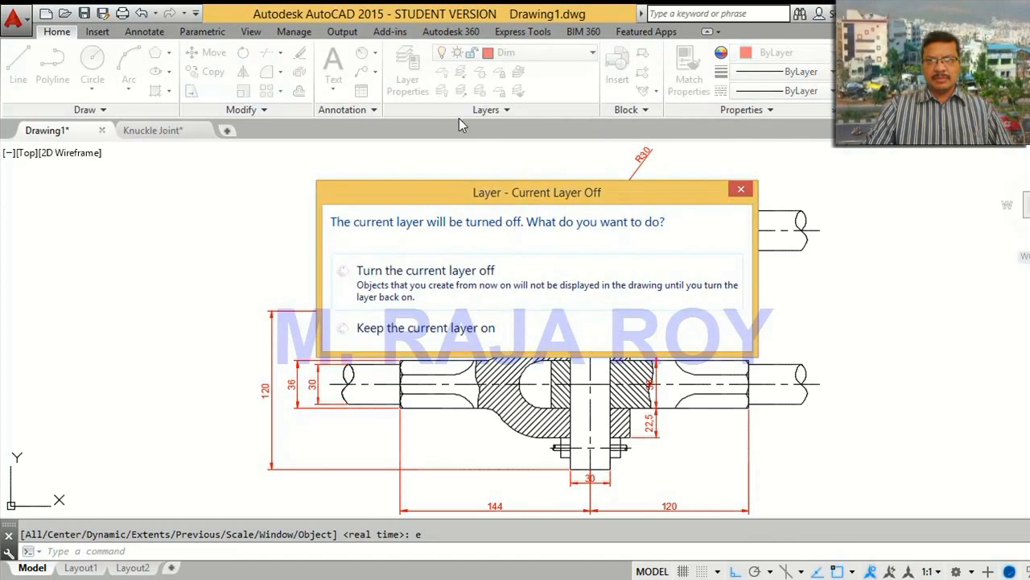
left_click(453, 285)
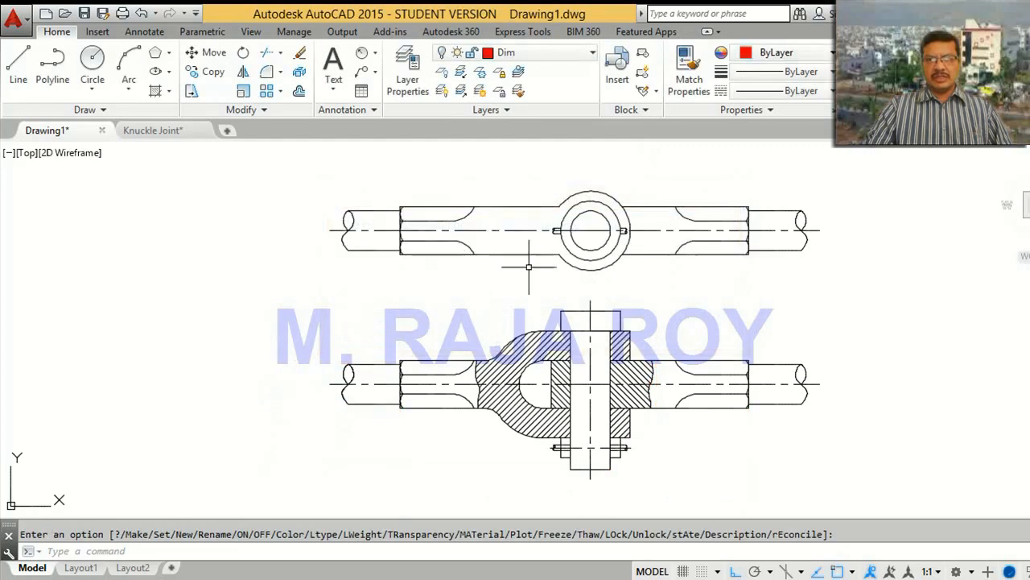
Step: Turn the Dim layer back on and make layer 0 current
left_click(552, 52)
left_click(443, 110)
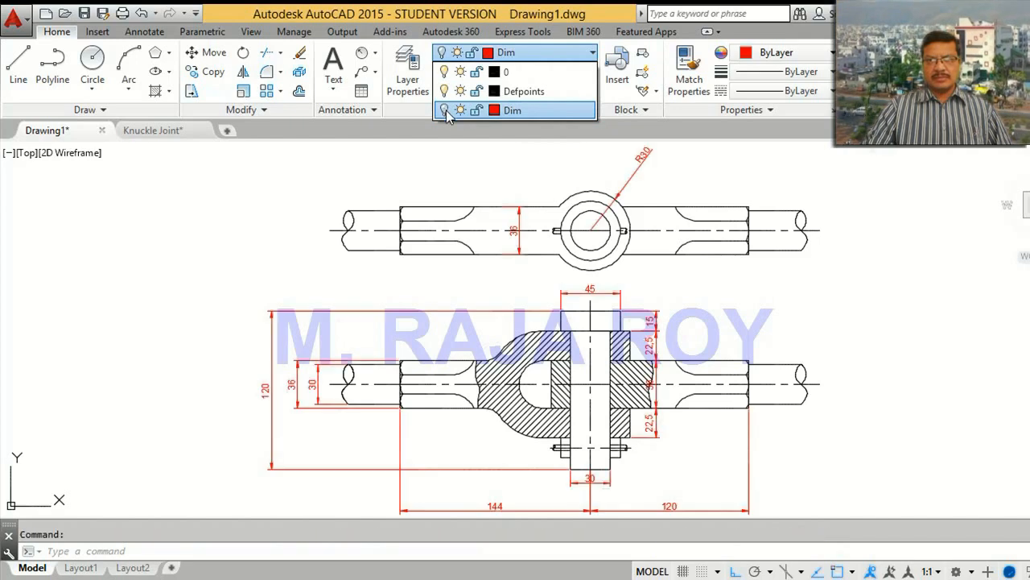
left_click(526, 74)
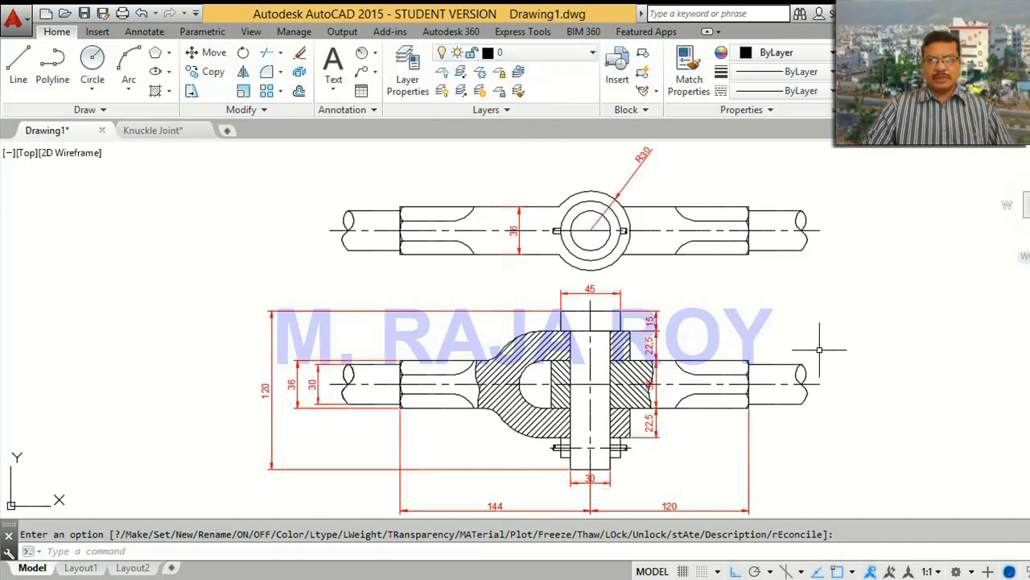